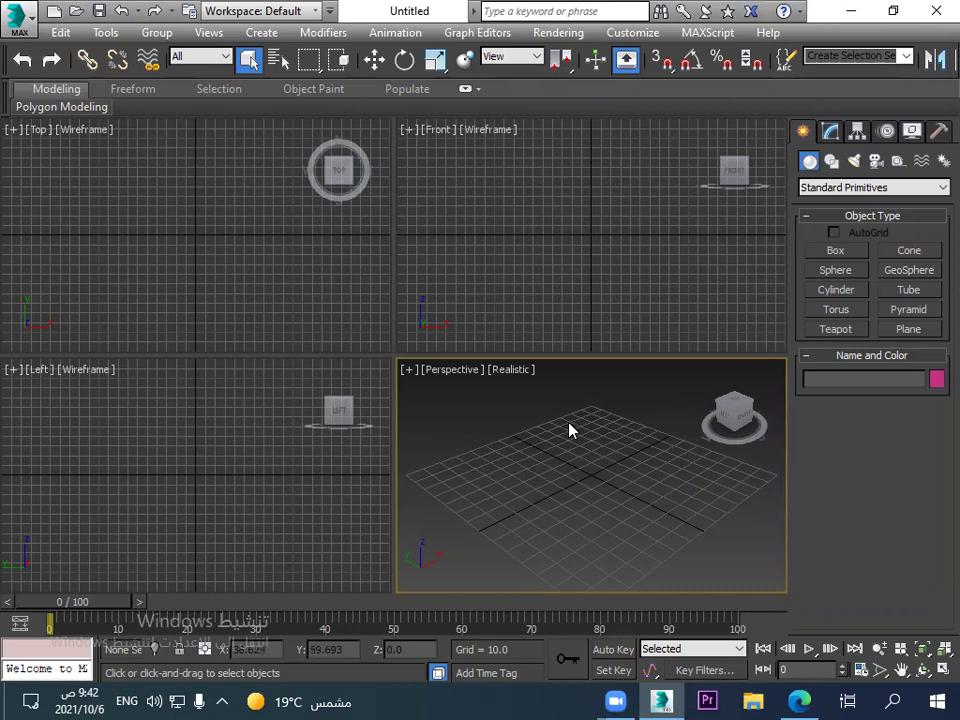
Create a sphere with a radius of about 29 at the grid centre in a maximized Perspective view.
click(842, 269)
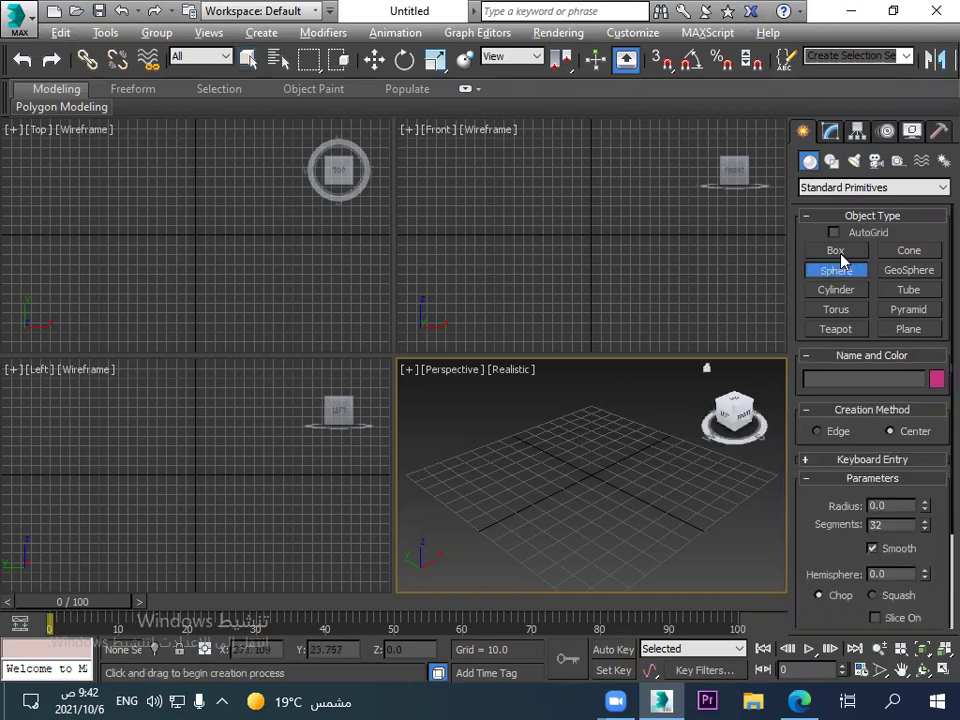
key(alt+w)
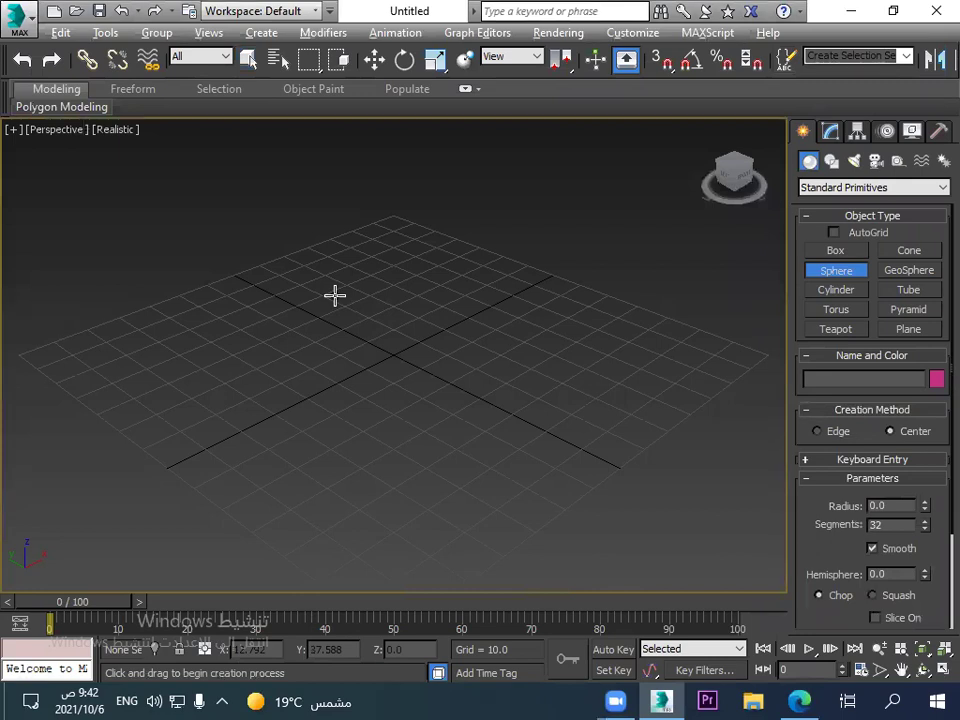
drag(392, 349, 437, 407)
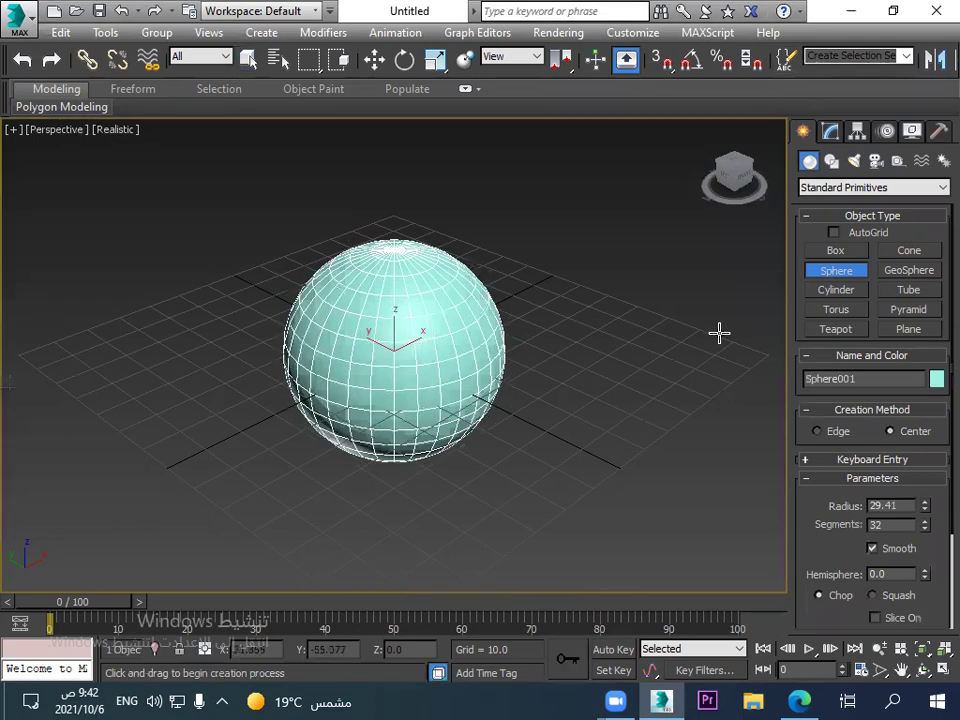
Create a box beside the sphere, about 47 long, 37 wide and 33 high.
click(835, 251)
drag(589, 330, 668, 452)
click(666, 336)
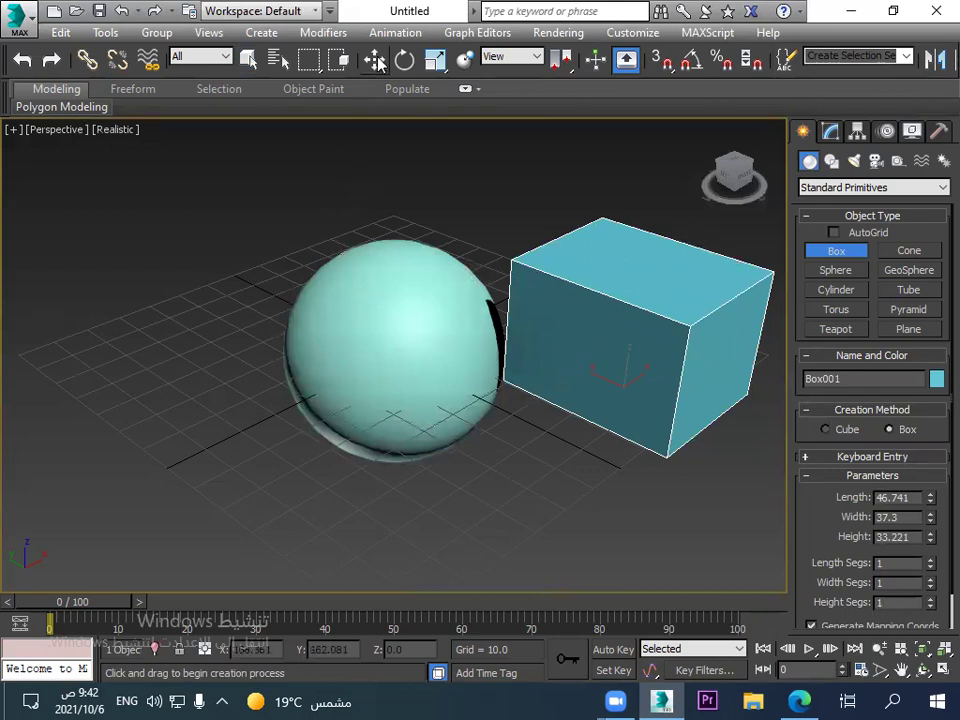
Move the sphere a short distance toward the back of the grid, away from the box.
key(w)
click(405, 348)
drag(386, 337, 350, 297)
Clone the box as one independent copy and place it on the opposite side of the sphere.
click(566, 326)
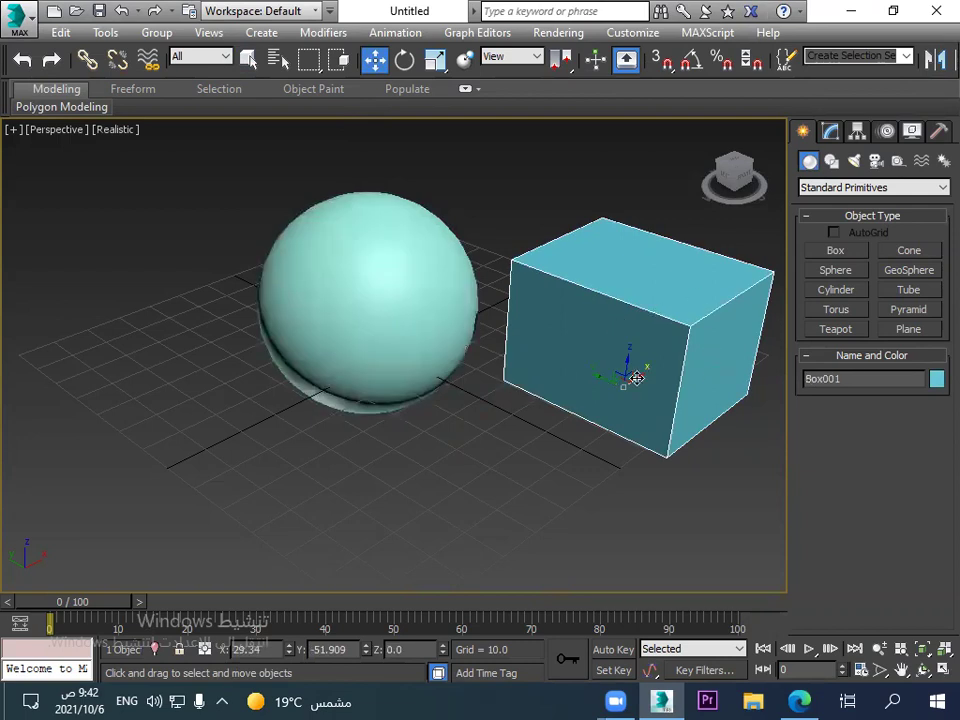
mouse_move(636, 378)
shift+mouse_down()
mouse_move(328, 471)
mouse_move(311, 493)
shift+mouse_up()
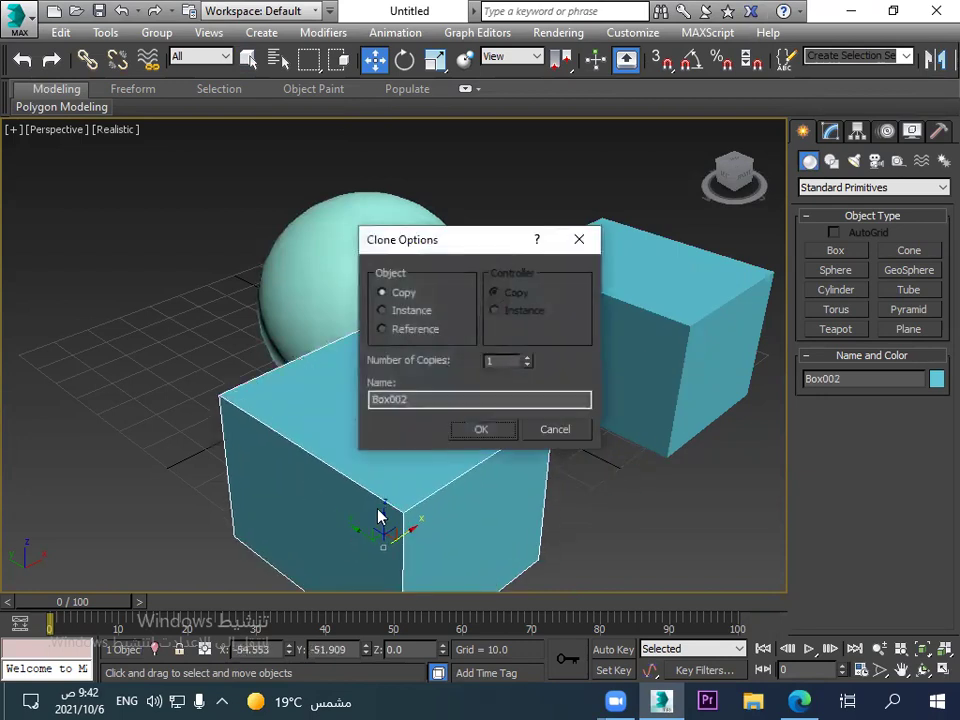
click(505, 428)
mouse_move(360, 529)
mouse_down()
mouse_move(103, 433)
mouse_move(45, 398)
mouse_up()
Set the copied box's length segments to 3 and increase its width segments.
click(829, 132)
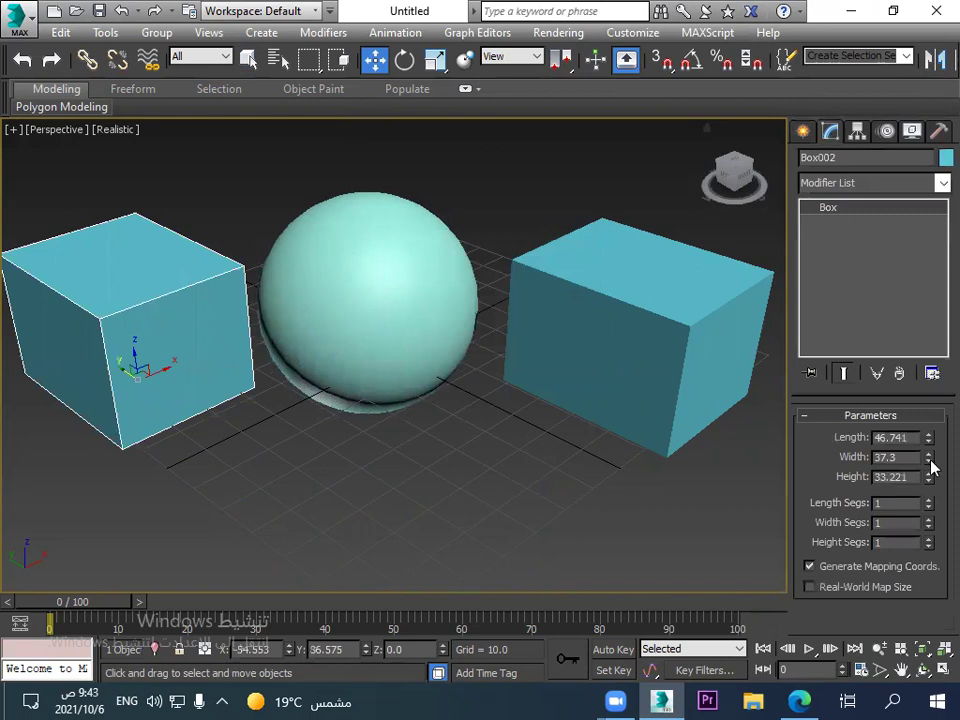
click(929, 499)
click(929, 499)
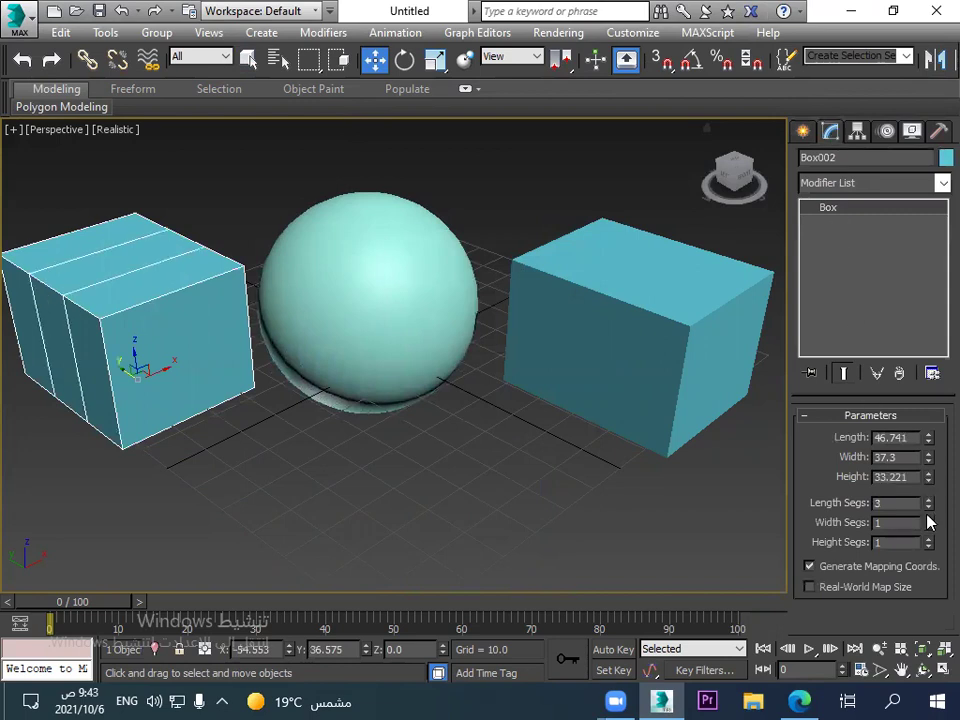
click(928, 519)
Apply the Lattice modifier to the original box, leaving the copied box without it.
click(564, 355)
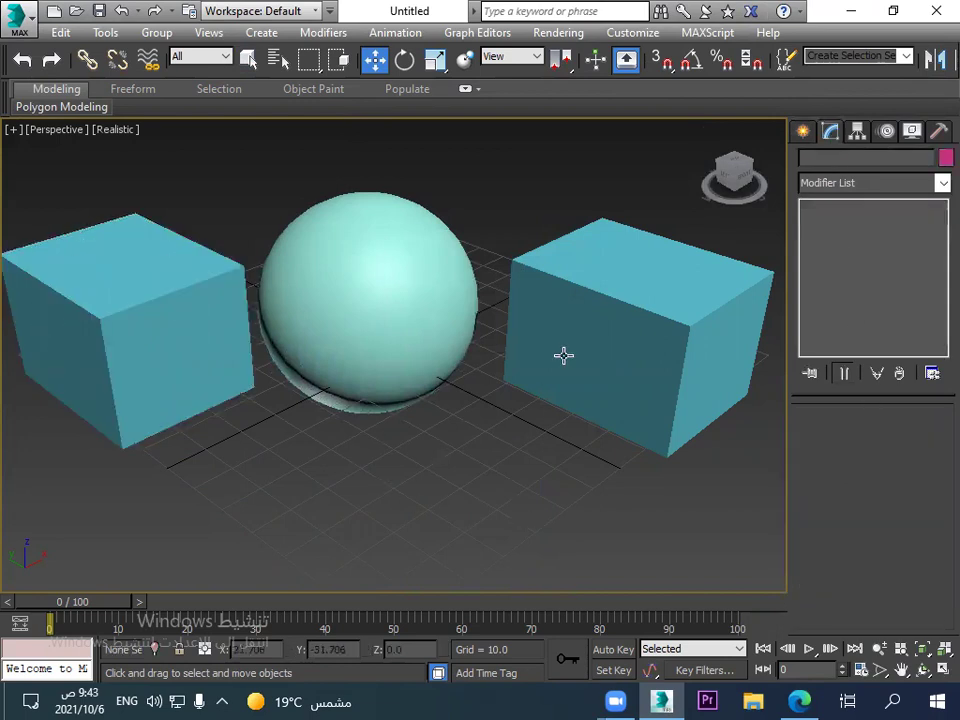
click(802, 132)
click(829, 132)
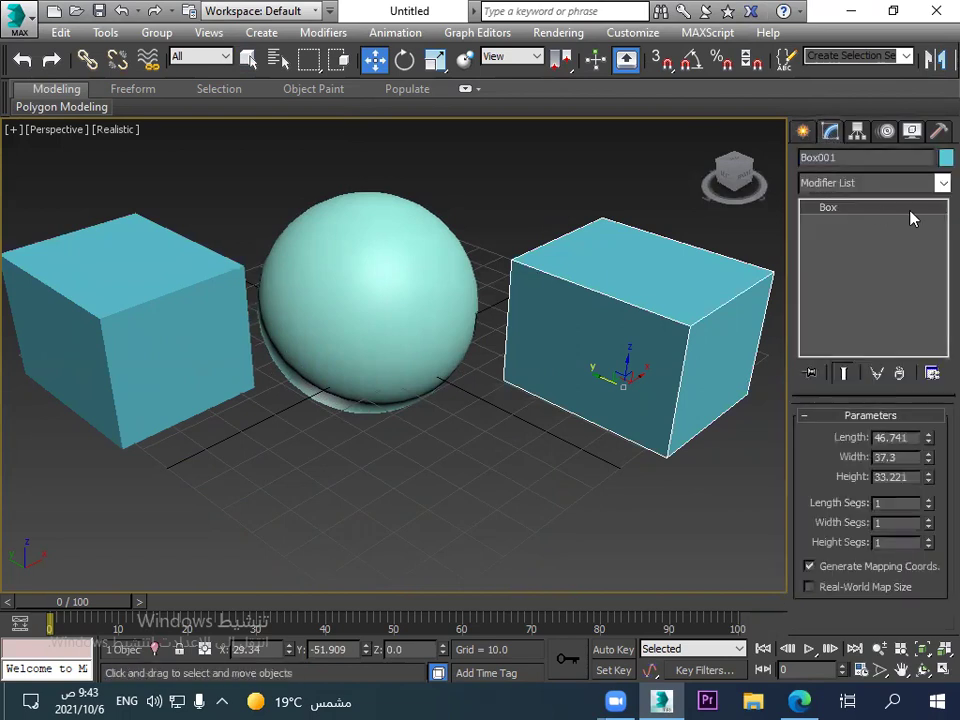
click(936, 184)
click(936, 184)
click(934, 184)
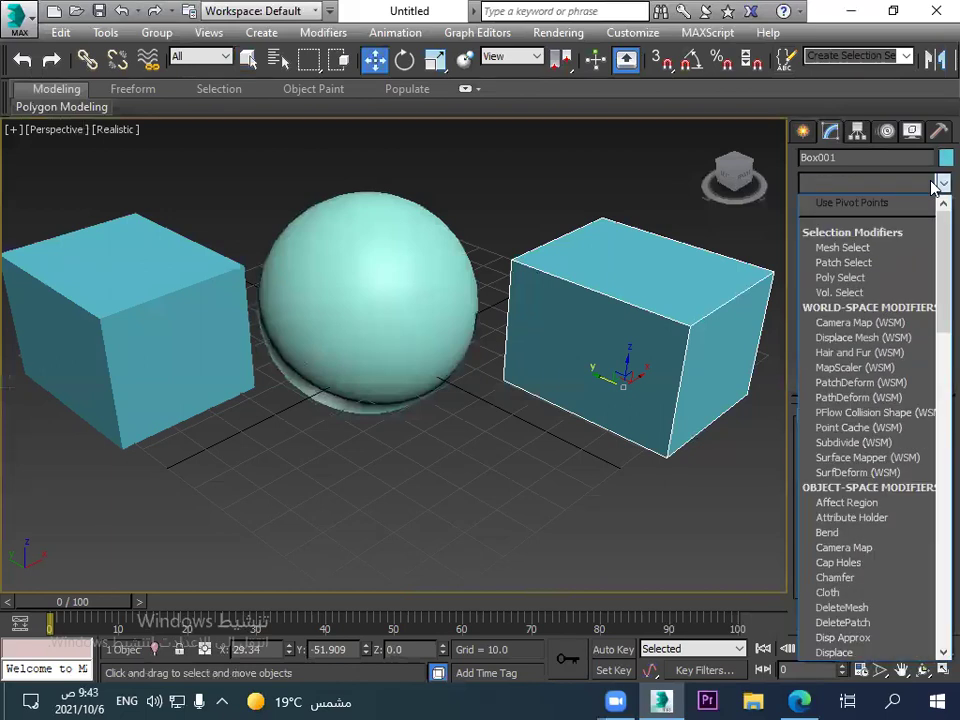
scroll(932, 186, down, 1)
key(l)
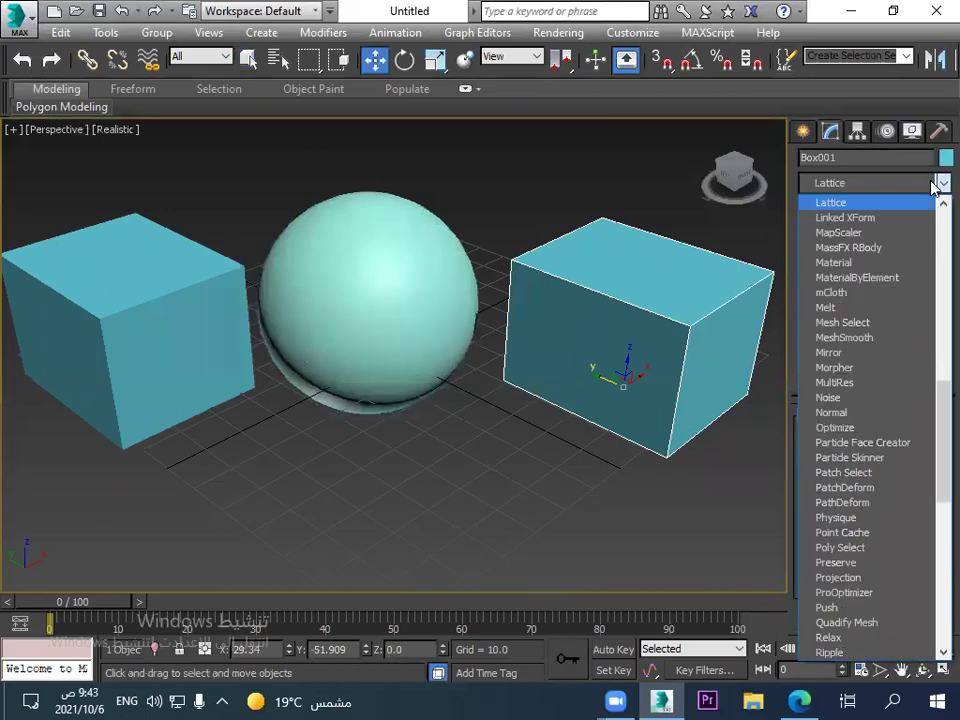
click(870, 205)
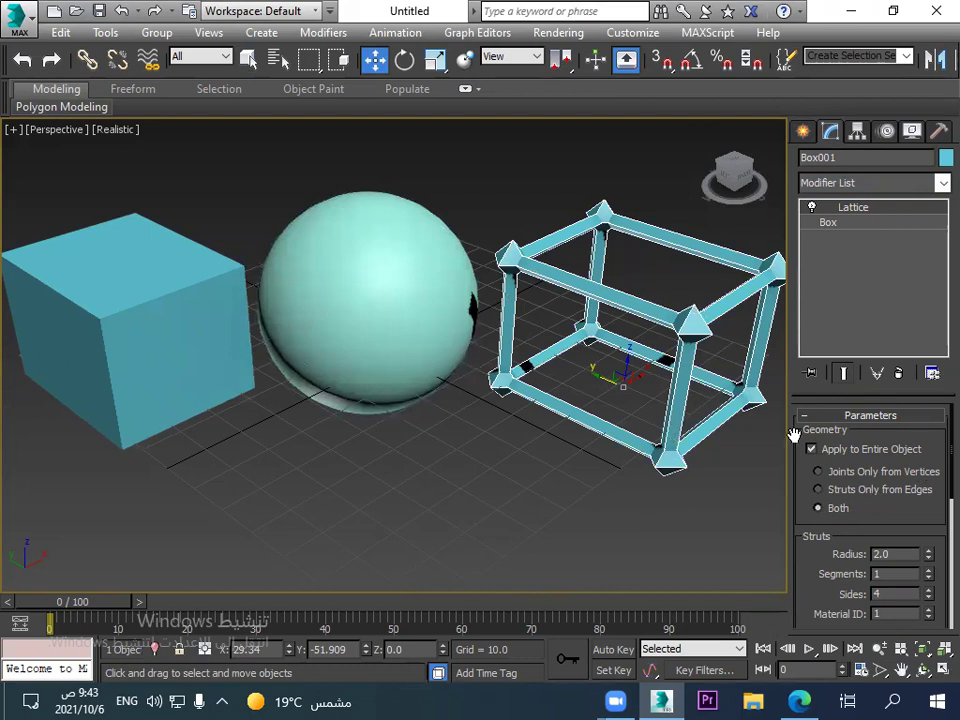
Try Joints Only from Vertices and Struts Only from Edges for the lattice, and return to Both.
click(848, 472)
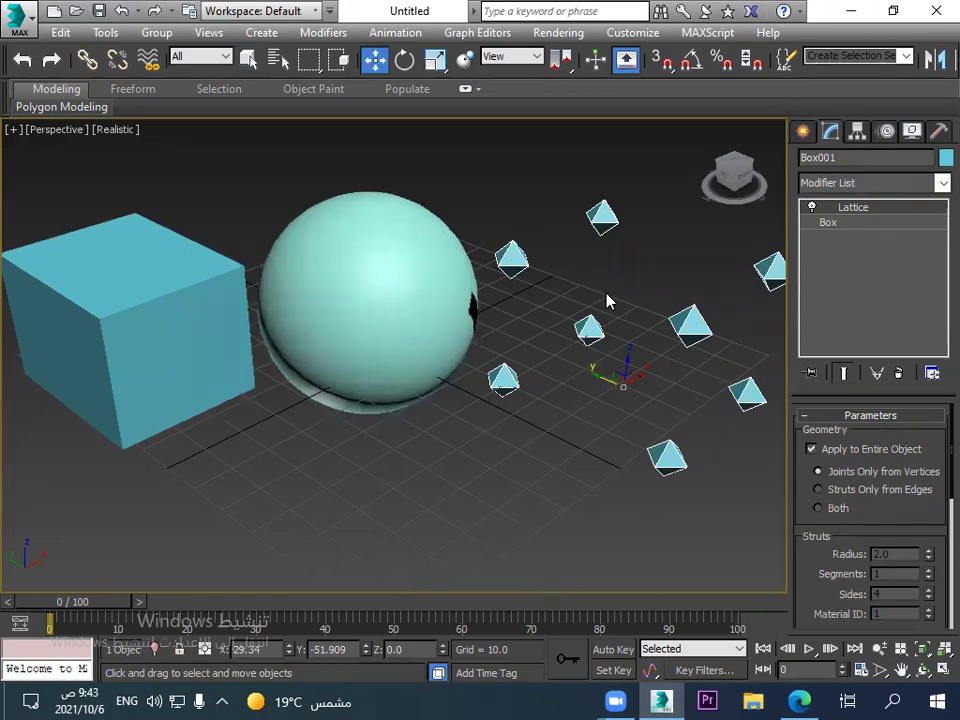
click(852, 492)
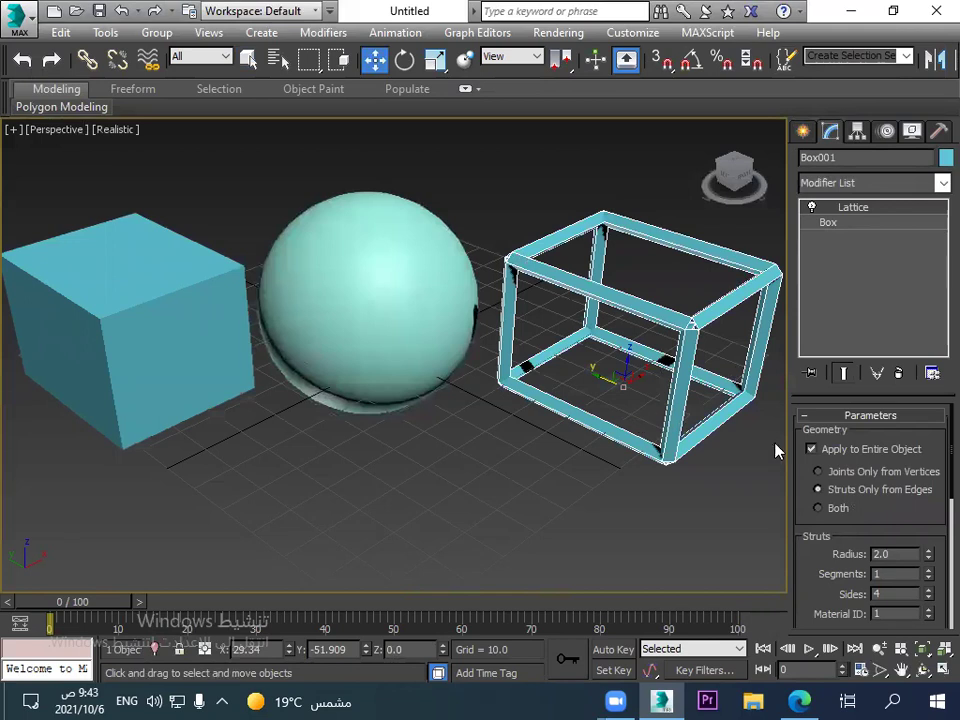
click(831, 509)
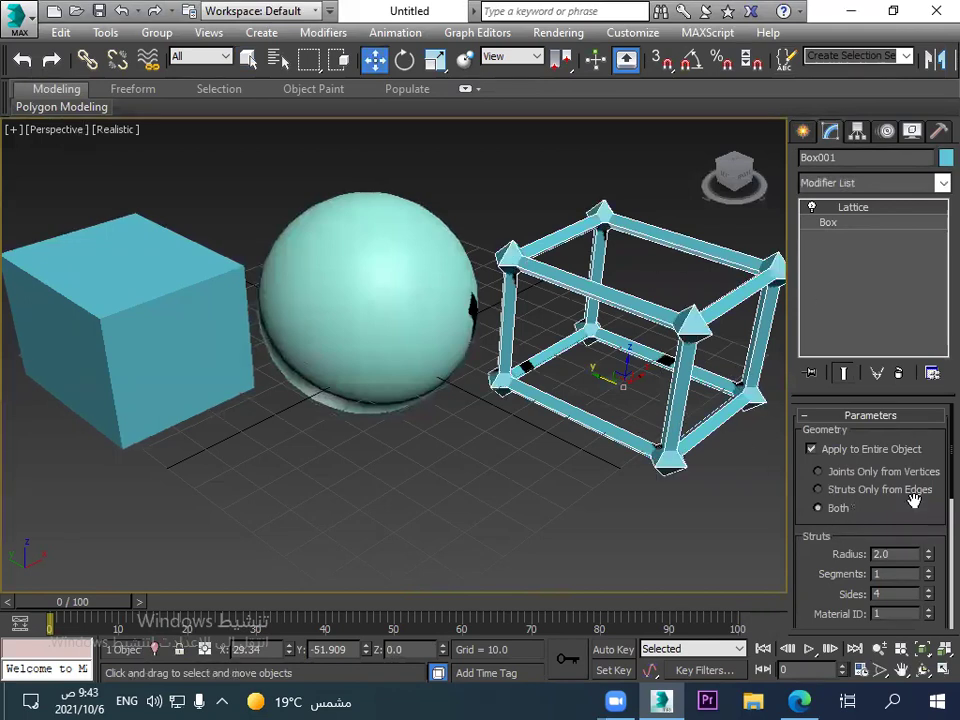
Try a strut radius of 3.0 on the lattice and restore it to 2.0.
drag(918, 503, 911, 439)
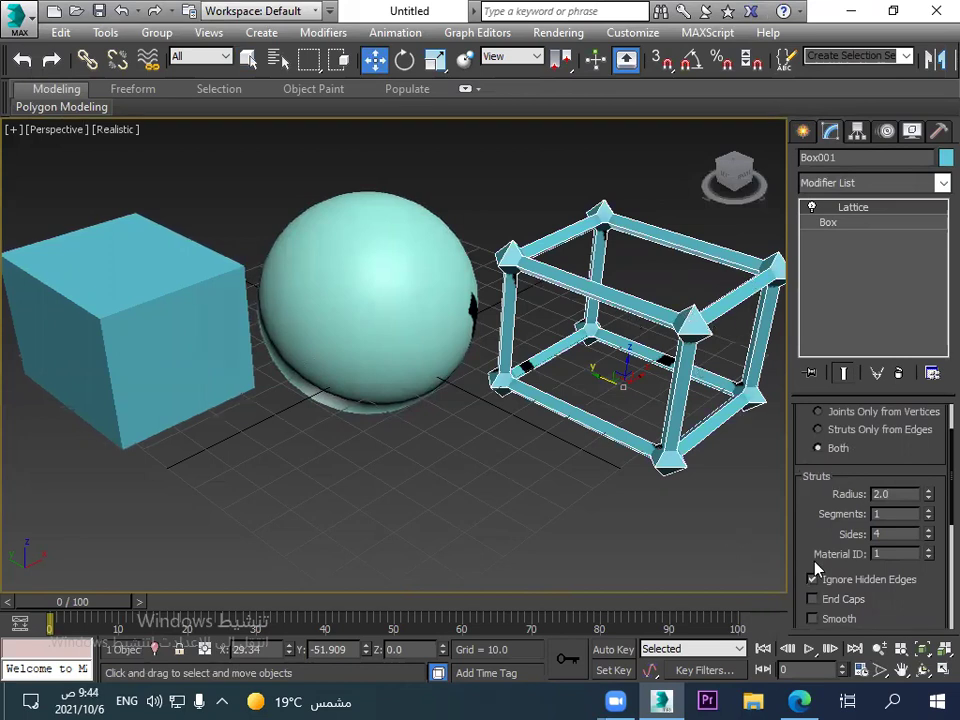
drag(927, 582, 928, 549)
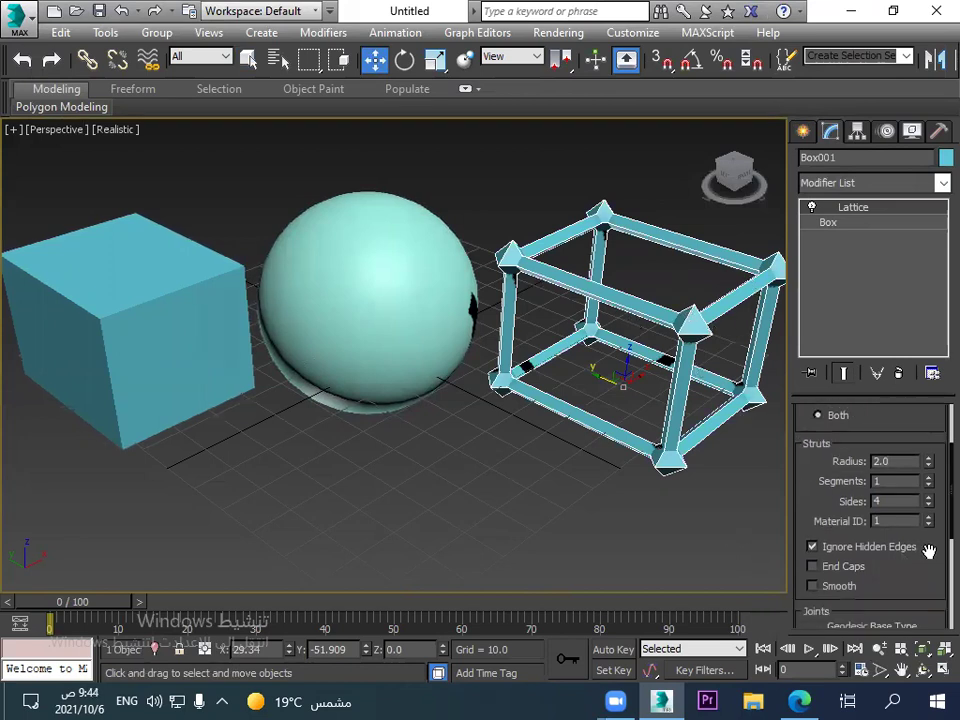
click(927, 448)
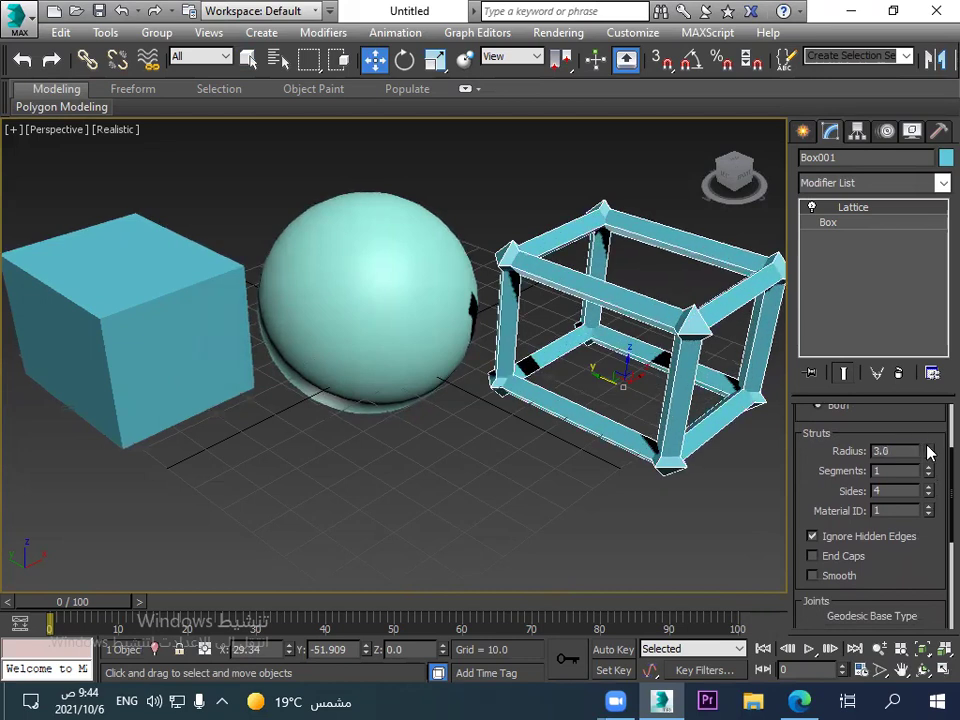
click(928, 455)
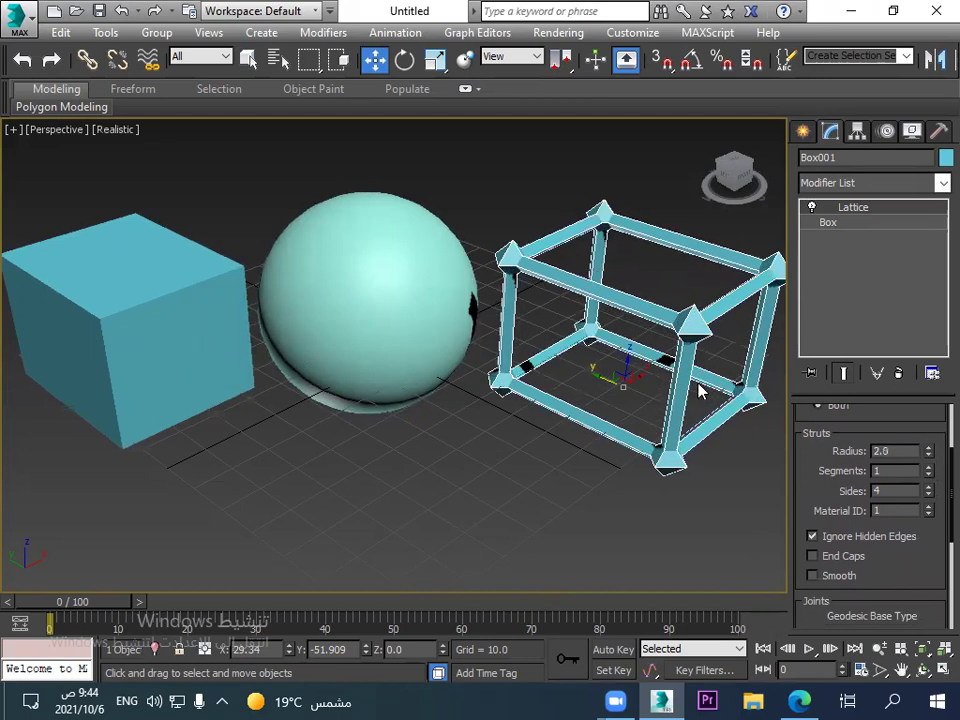
Try 9 and 3 sides for the lattice struts.
click(929, 487)
click(929, 487)
click(929, 487)
click(929, 487)
click(929, 487)
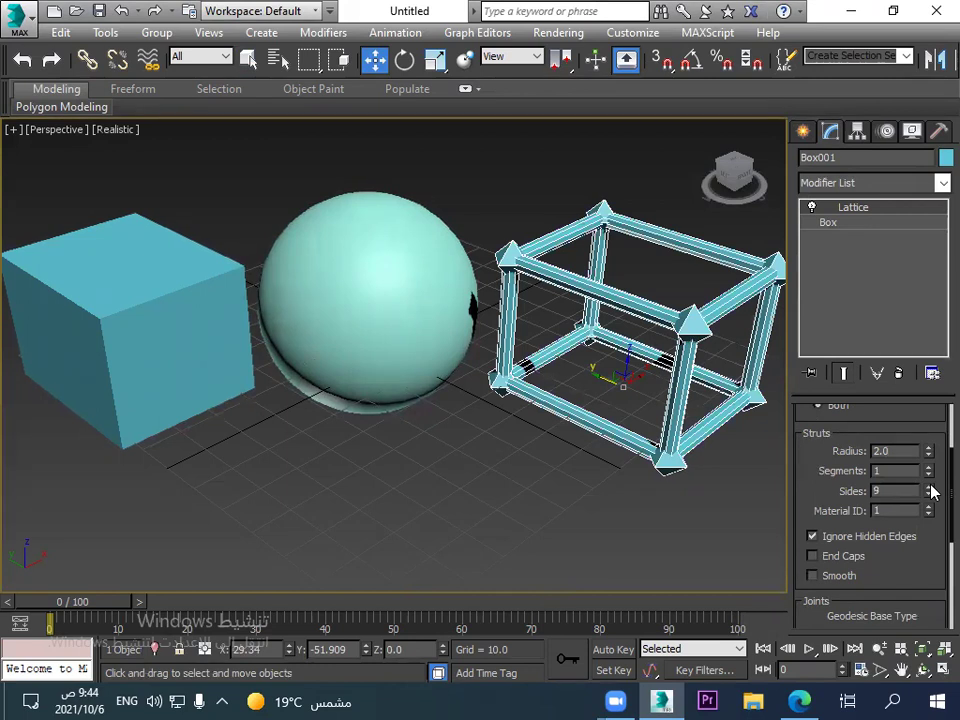
click(928, 494)
click(928, 494)
click(928, 494)
click(928, 494)
click(928, 494)
click(928, 494)
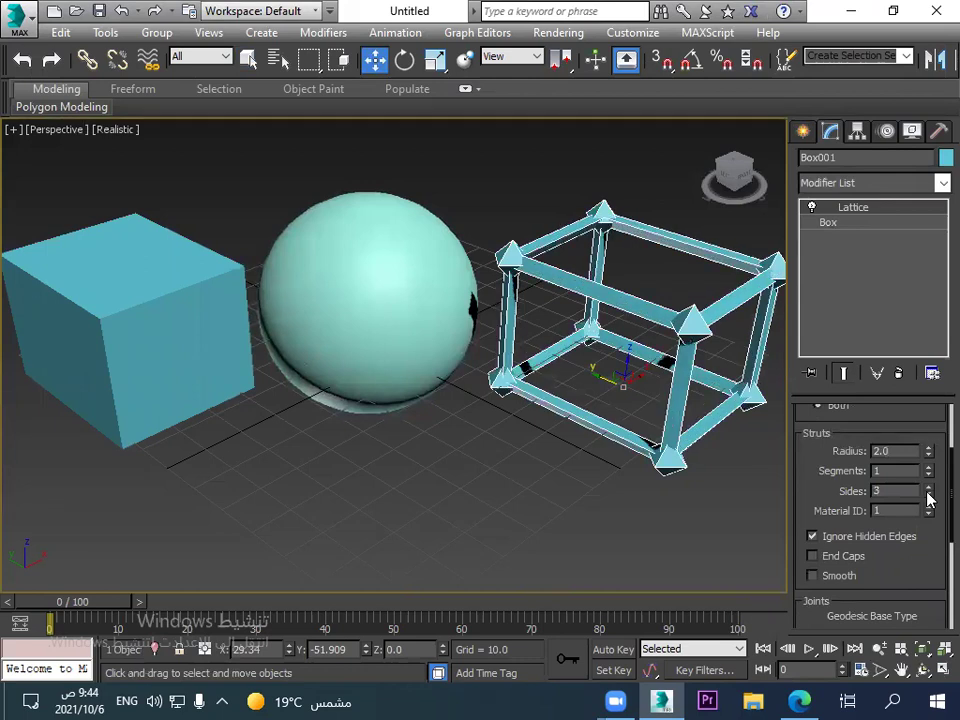
Give the lattice struts 11 sides and a radius of 1.0.
click(929, 487)
click(929, 487)
click(929, 487)
click(929, 487)
click(929, 487)
click(929, 487)
click(929, 487)
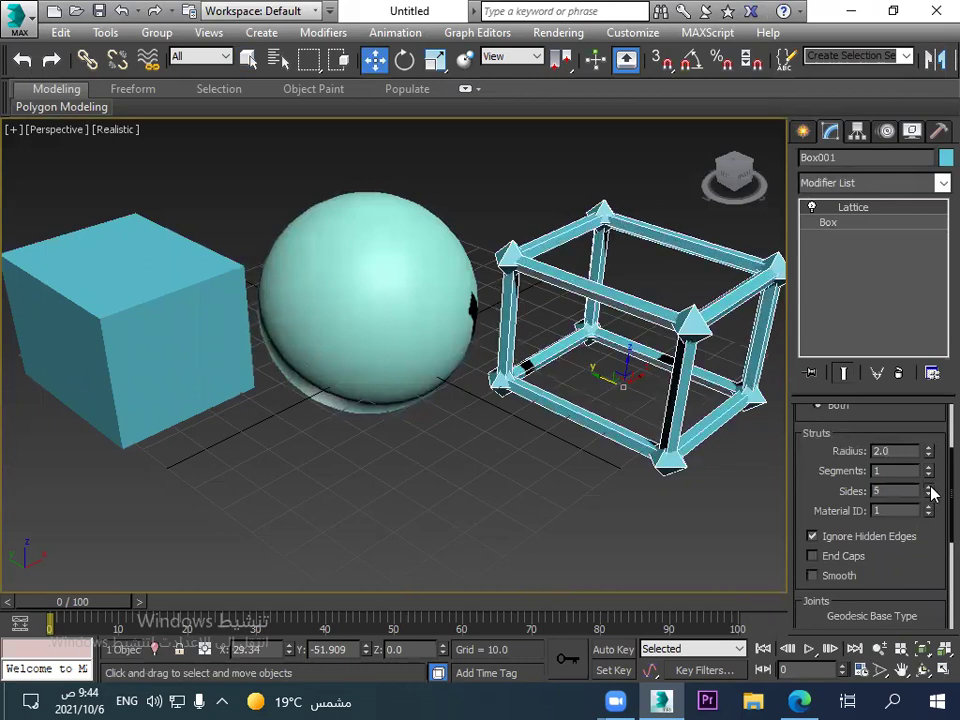
click(929, 487)
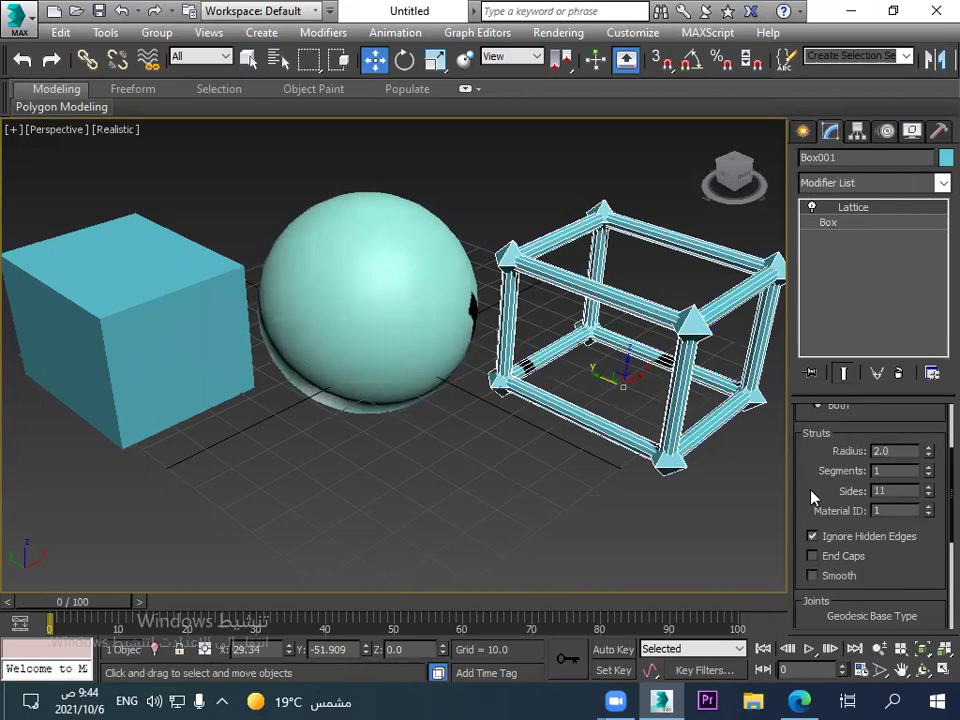
click(928, 456)
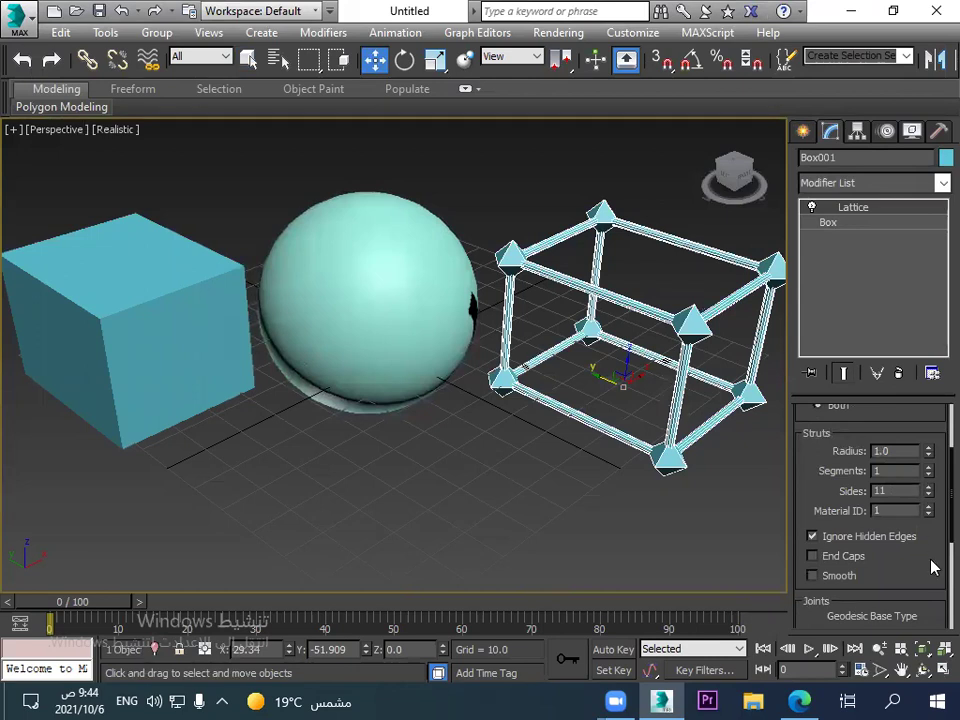
Try the Tetra and Icosa base types for the lattice joints and return to Octa.
drag(934, 549, 910, 408)
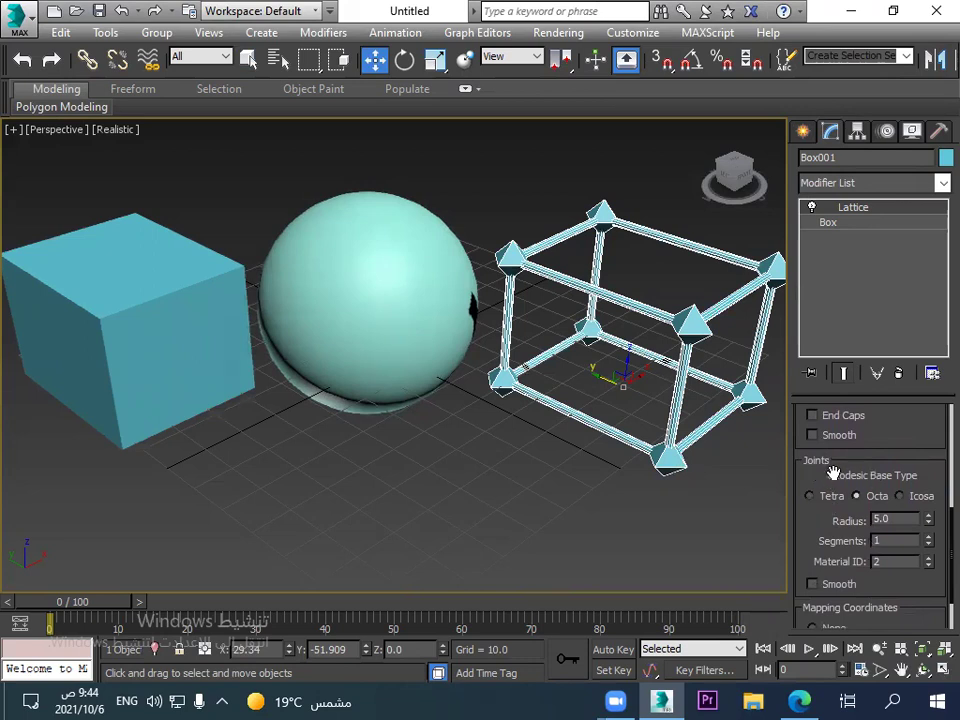
click(811, 496)
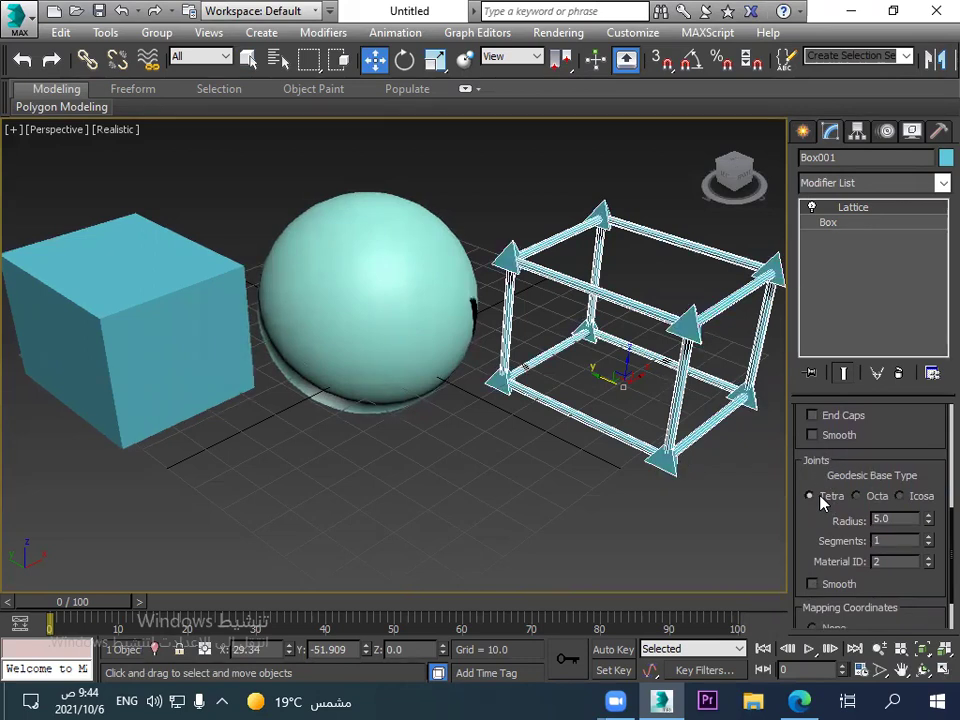
click(870, 496)
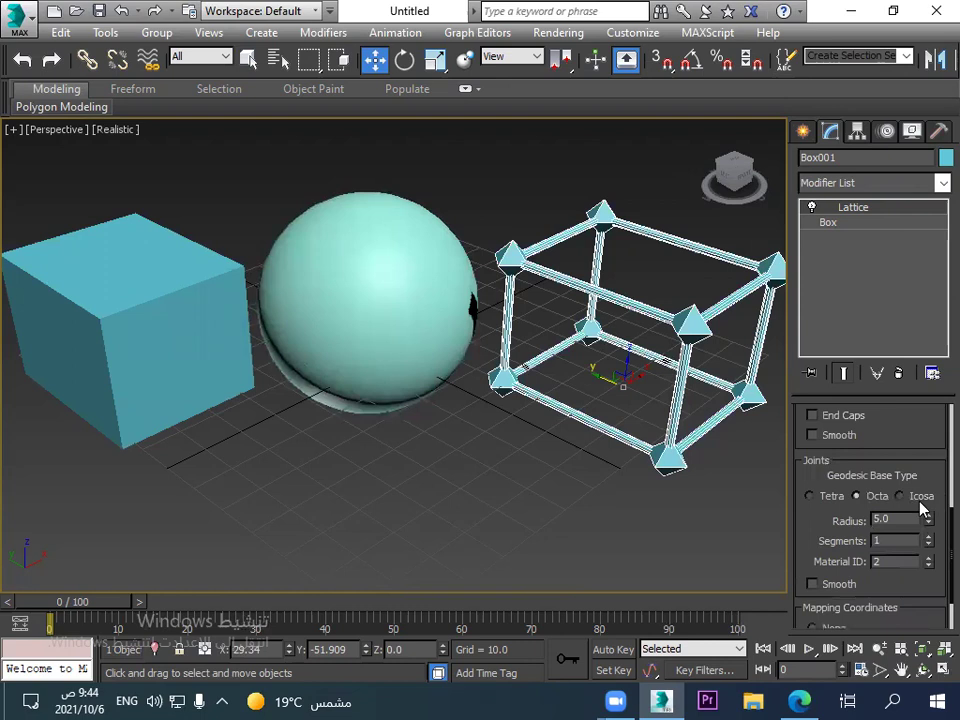
click(921, 497)
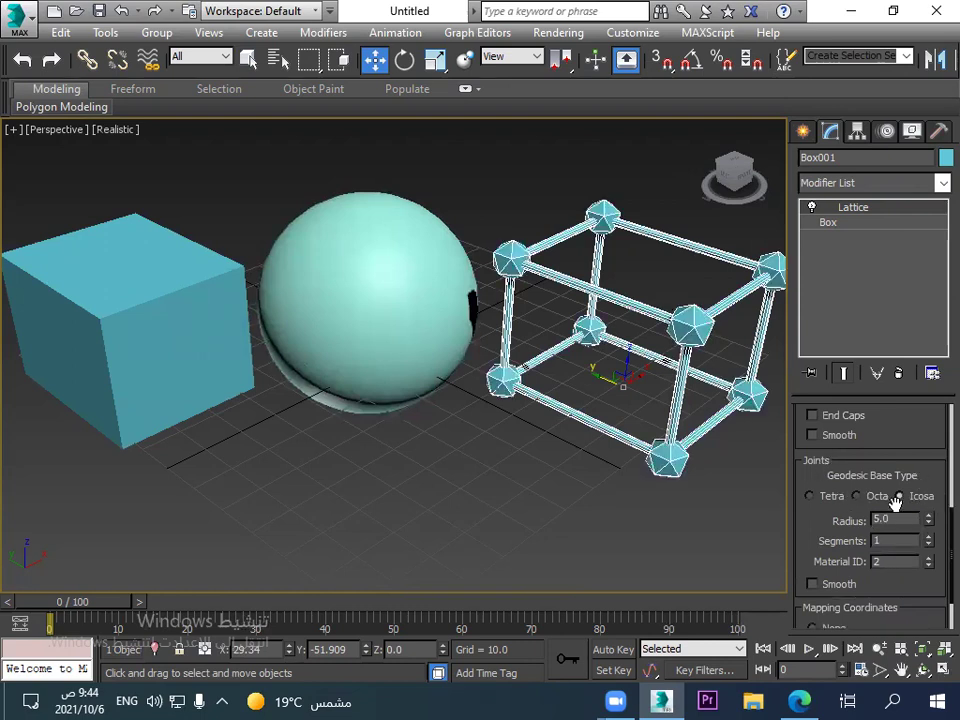
click(857, 497)
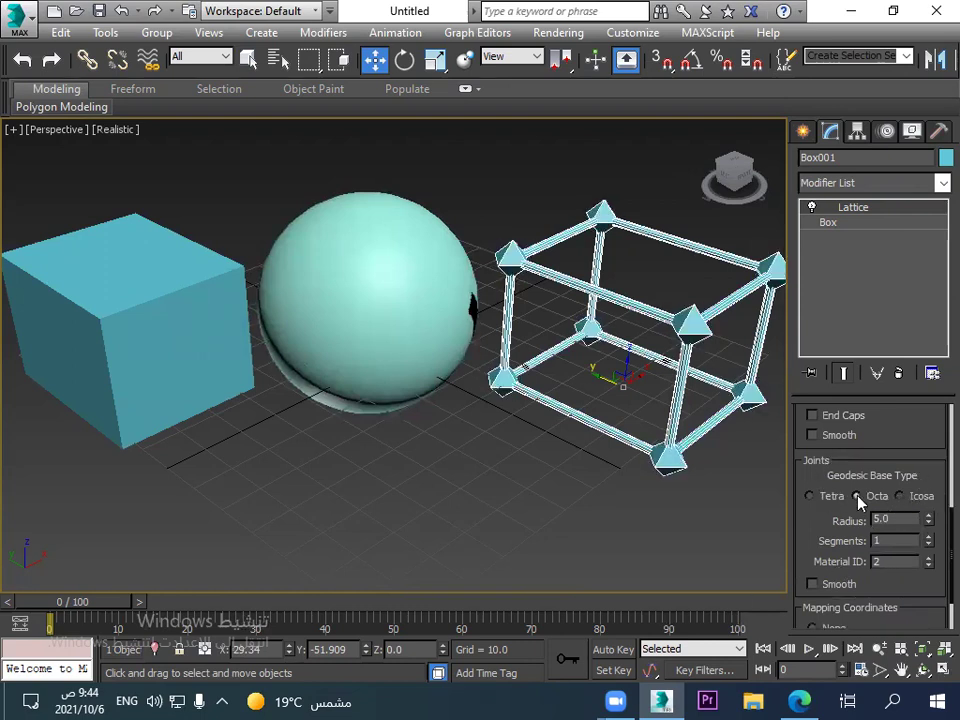
Give the lattice joints a smoothed Icosa shape with a radius of 5.0 and 3 segments.
click(812, 584)
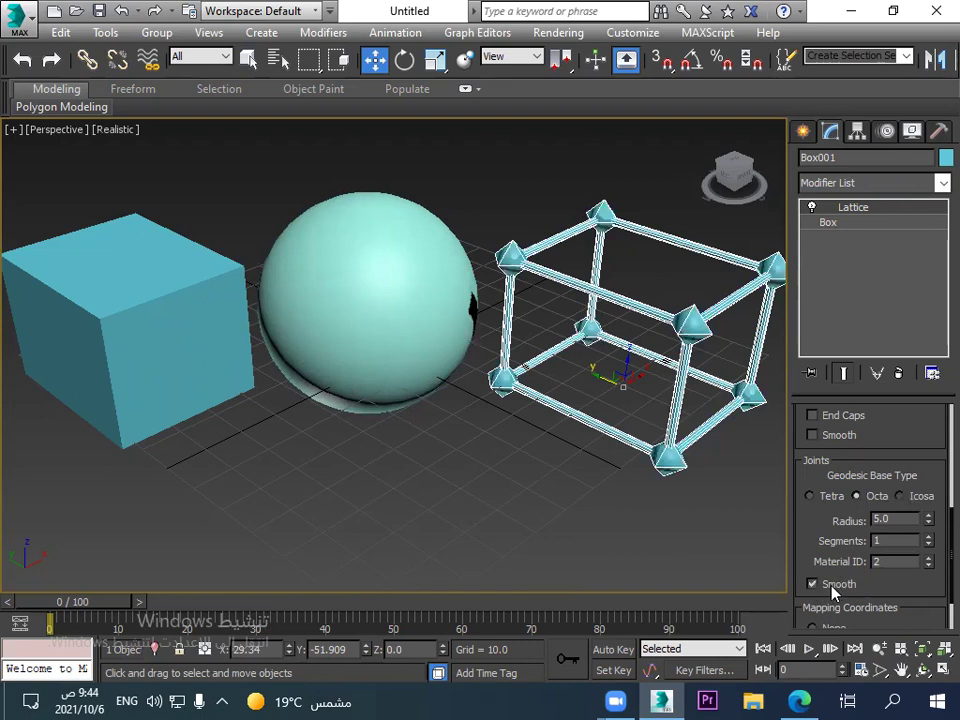
click(903, 496)
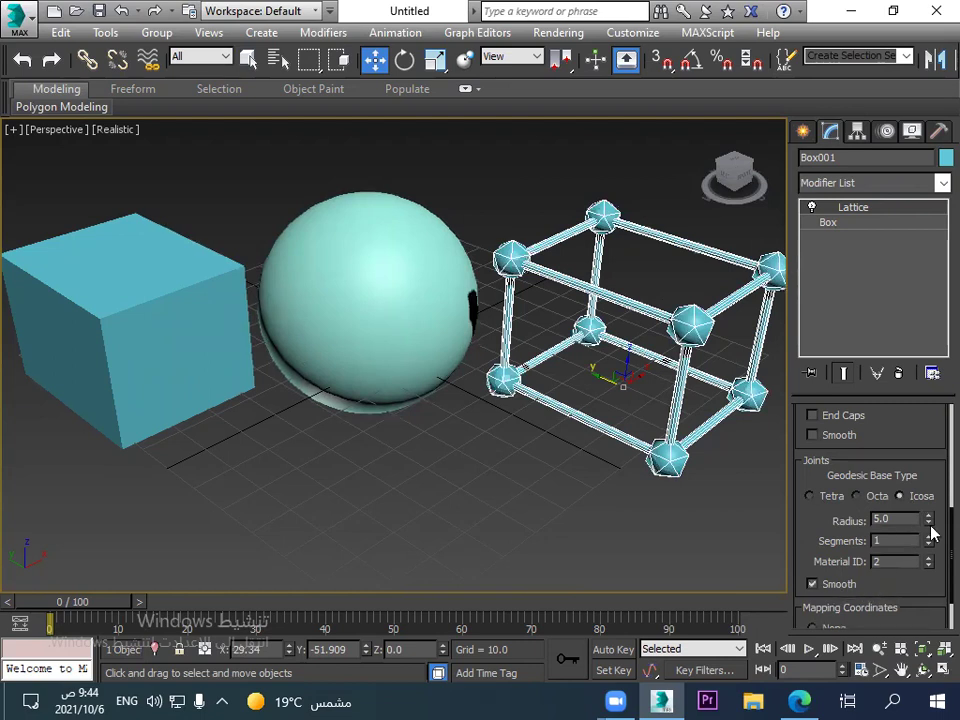
drag(928, 519, 928, 519)
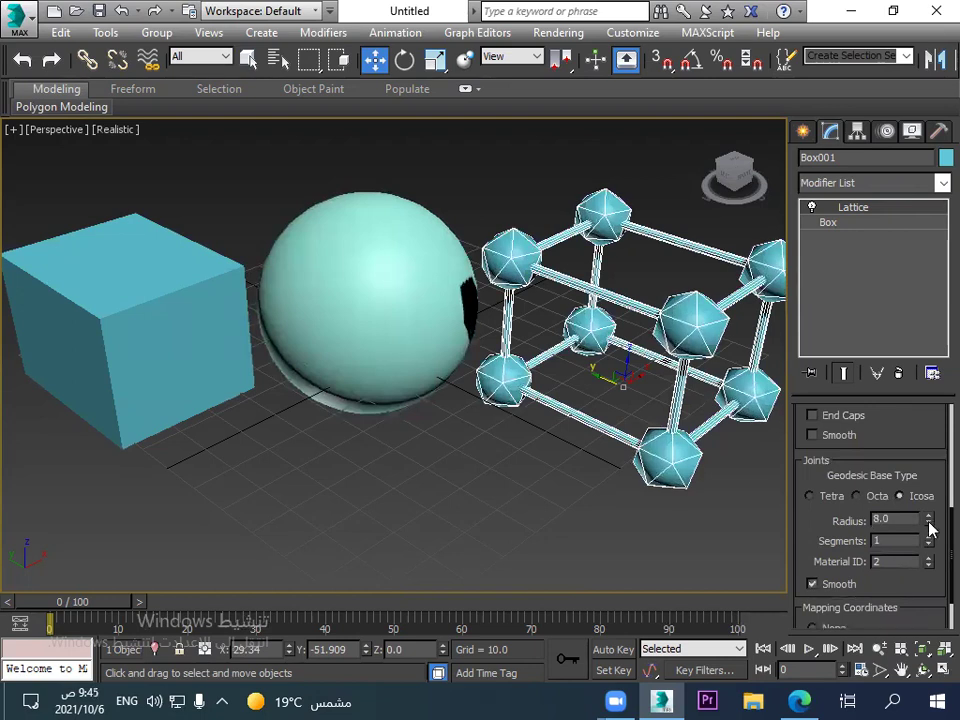
drag(929, 527, 929, 527)
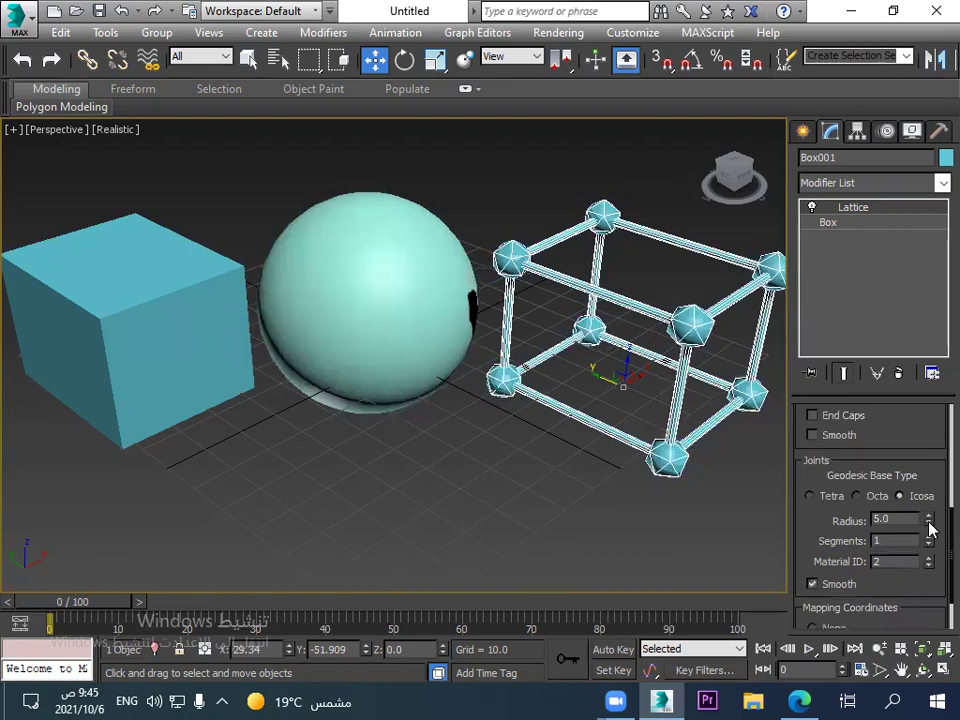
click(929, 536)
click(928, 536)
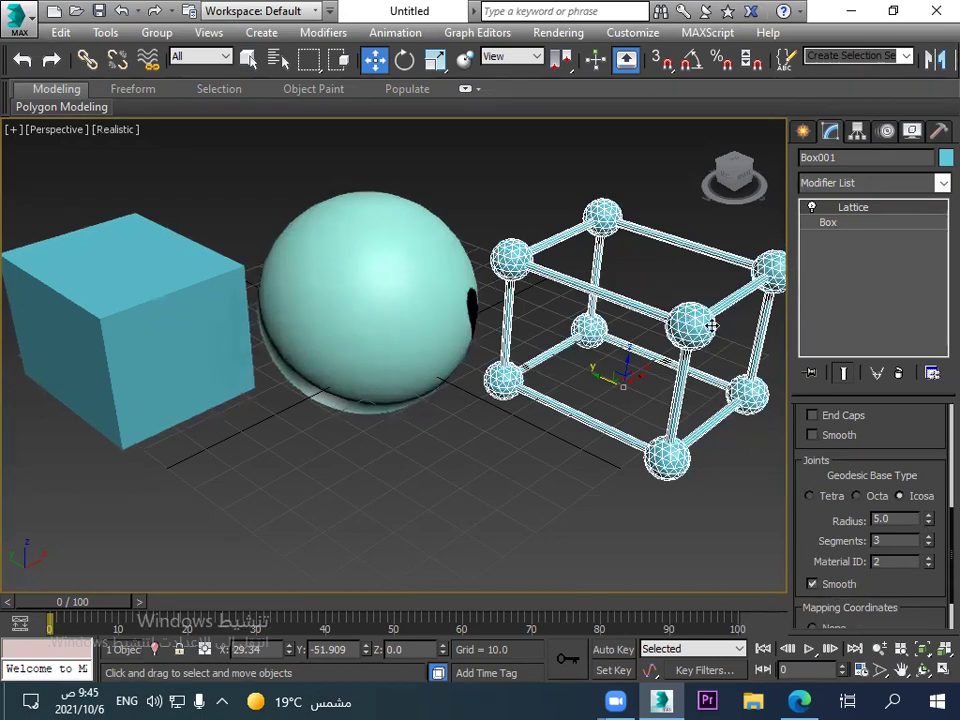
Set the solid box's width segments to 3 and apply a Lattice modifier to it.
scroll(881, 447, down, 2)
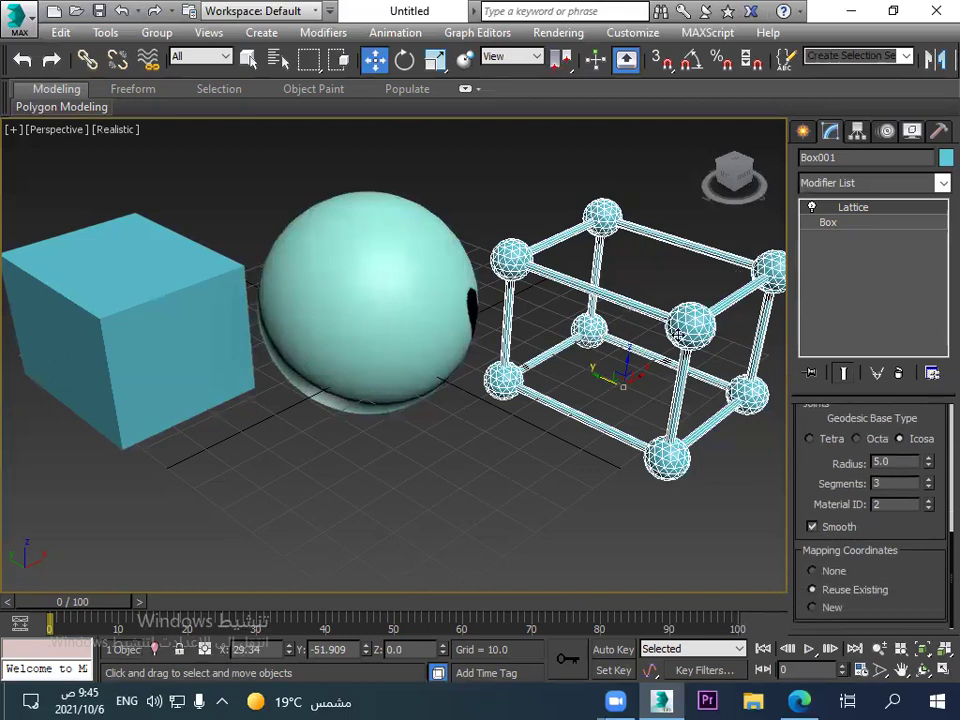
click(179, 309)
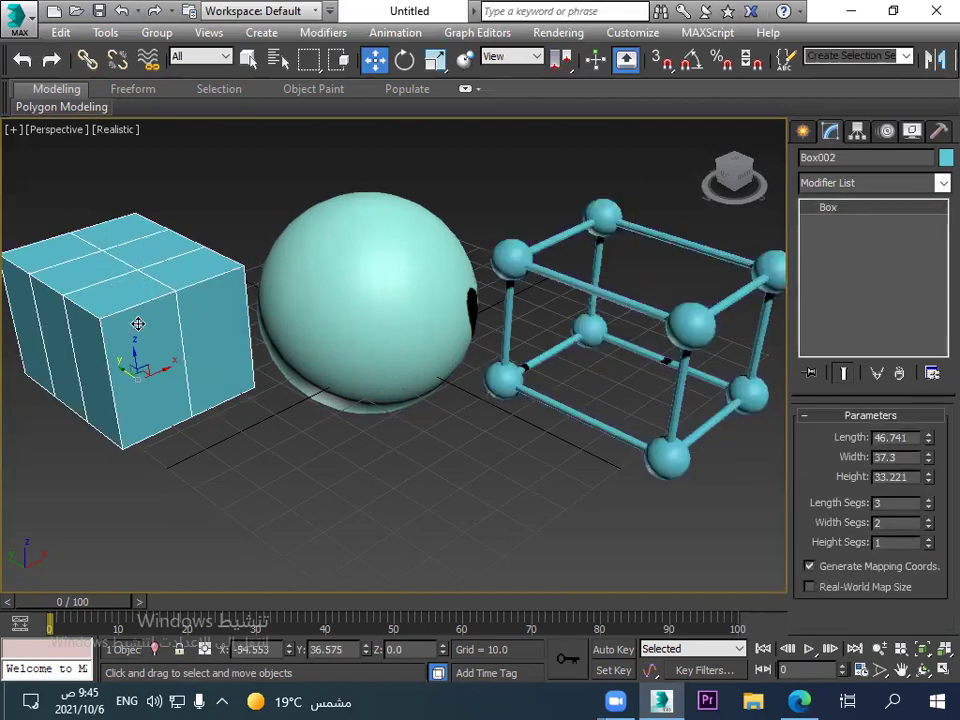
click(929, 518)
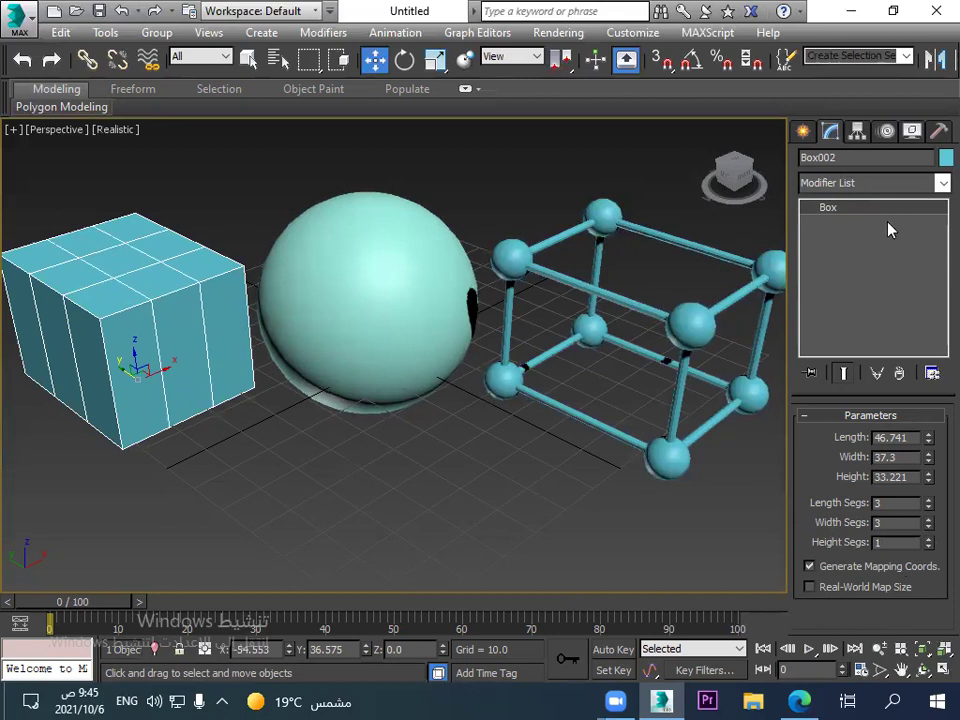
click(868, 184)
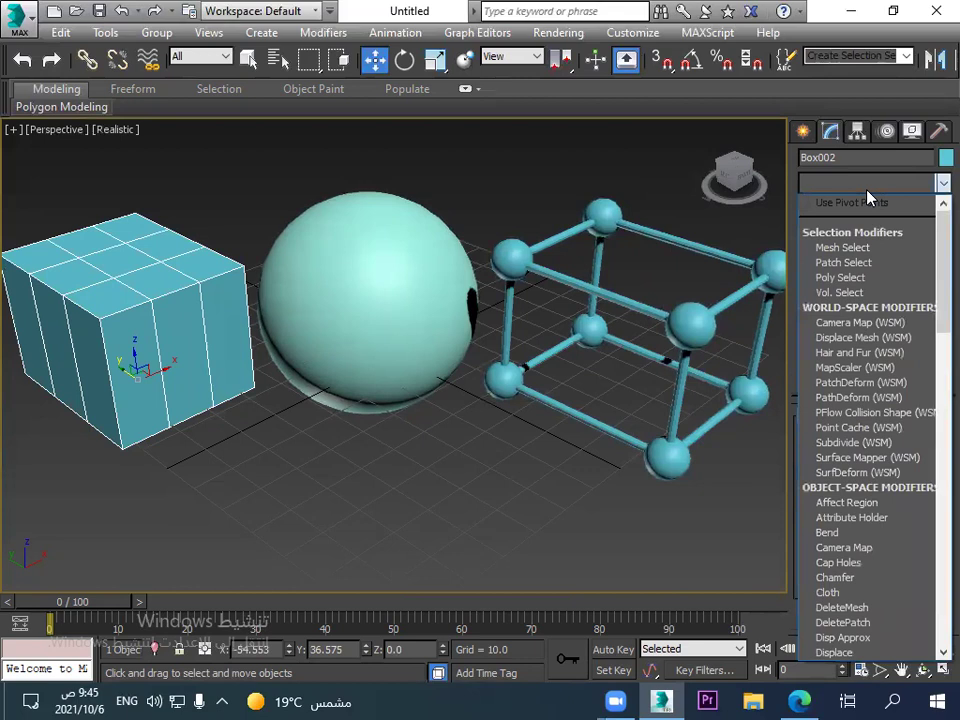
key(l)
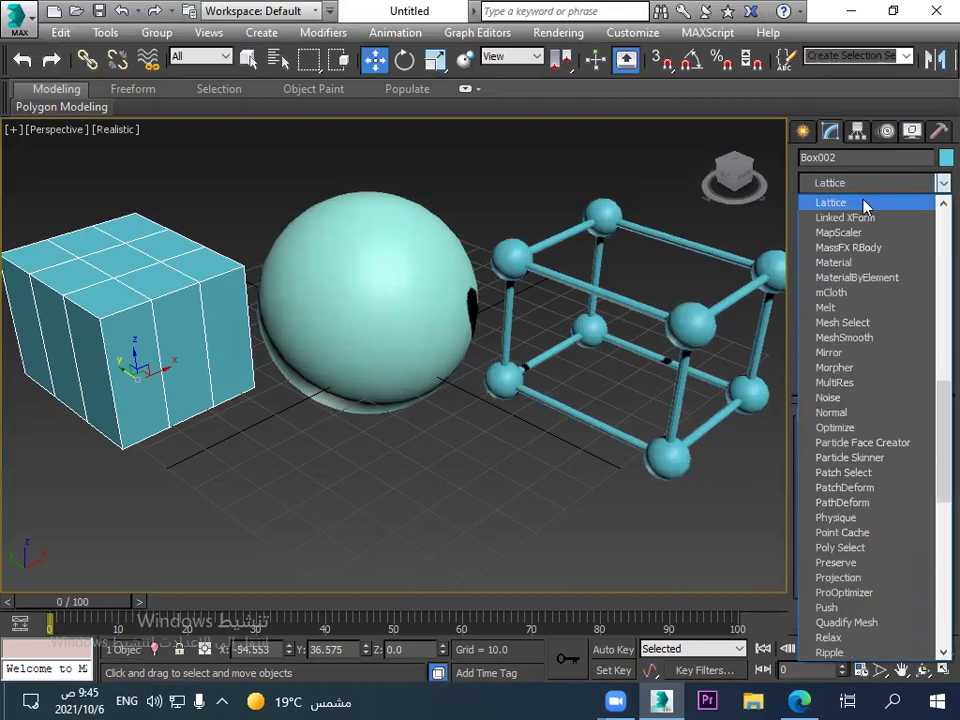
click(865, 205)
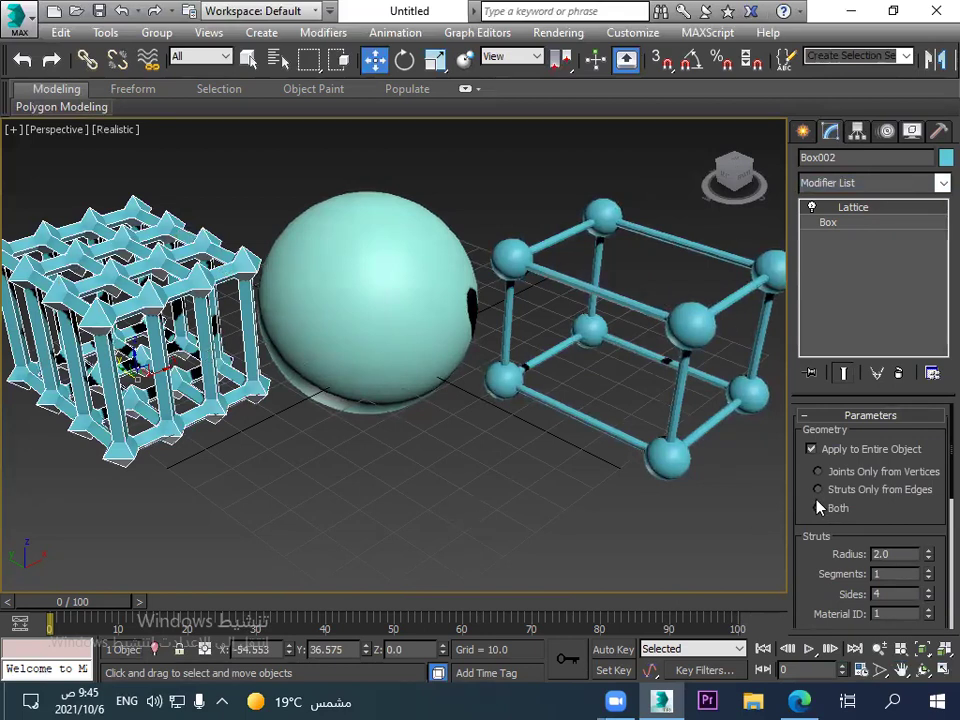
Try a strut radius of 2.5 on this lattice, return it to 2.0 and smooth the struts.
drag(910, 509, 904, 384)
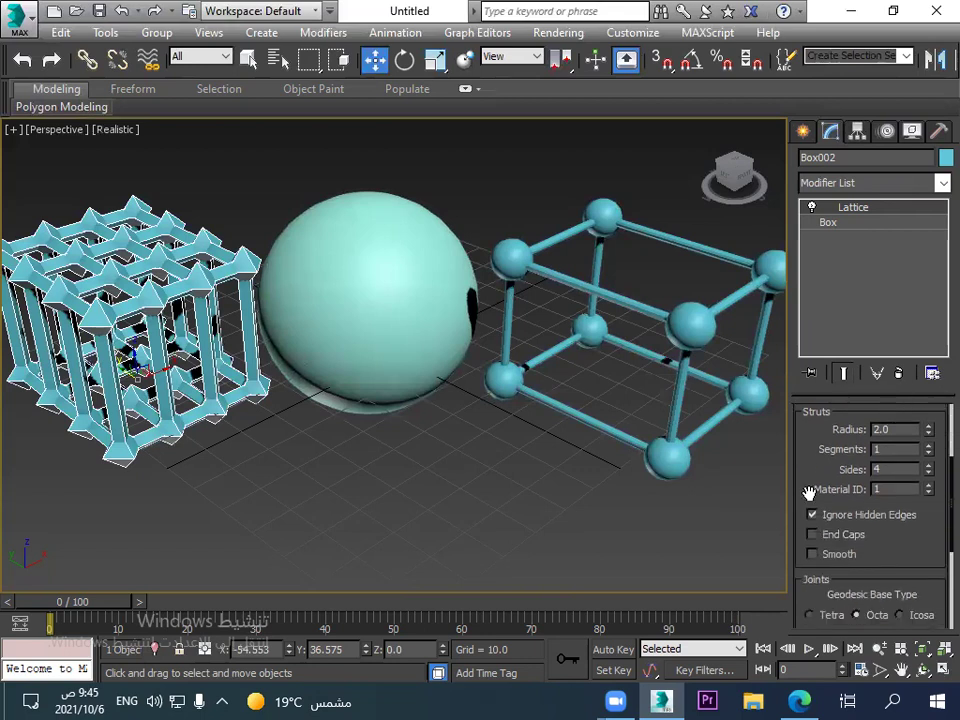
click(930, 428)
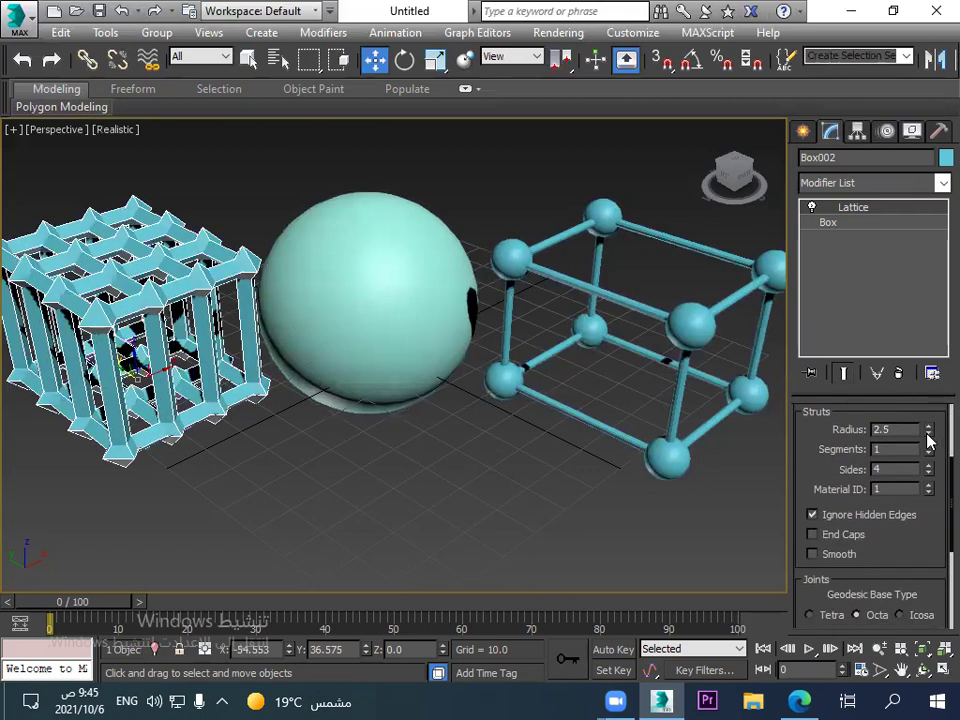
click(928, 434)
click(812, 554)
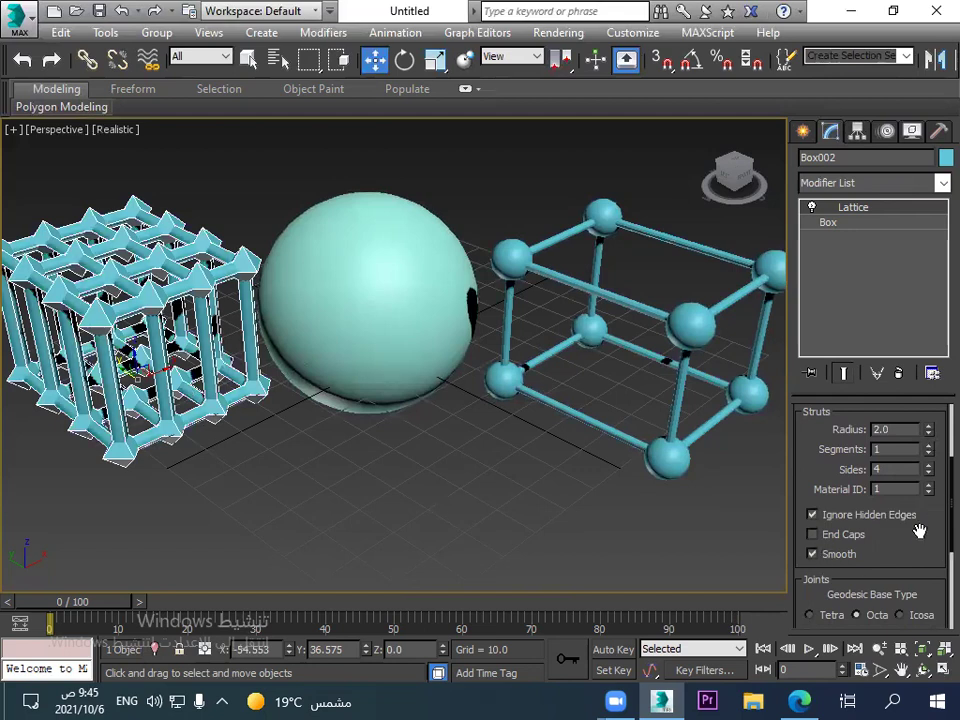
Smooth the lattice joints of the segmented box and set their segments to 5.
drag(915, 517, 911, 478)
scroll(911, 478, down, 3)
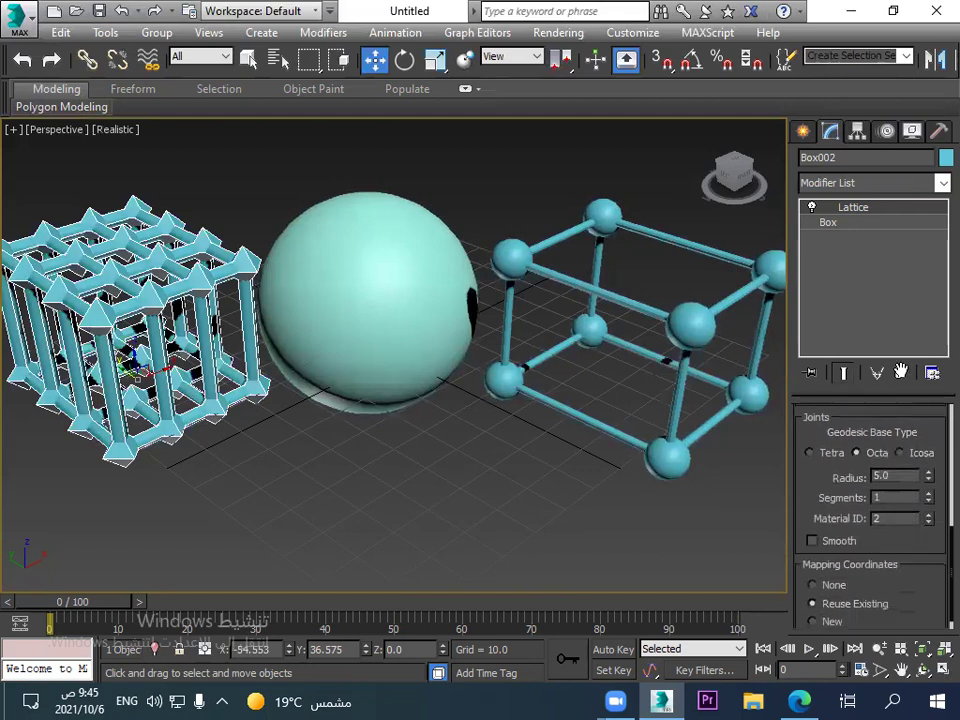
drag(928, 477, 930, 483)
click(928, 494)
click(928, 494)
click(928, 494)
click(928, 494)
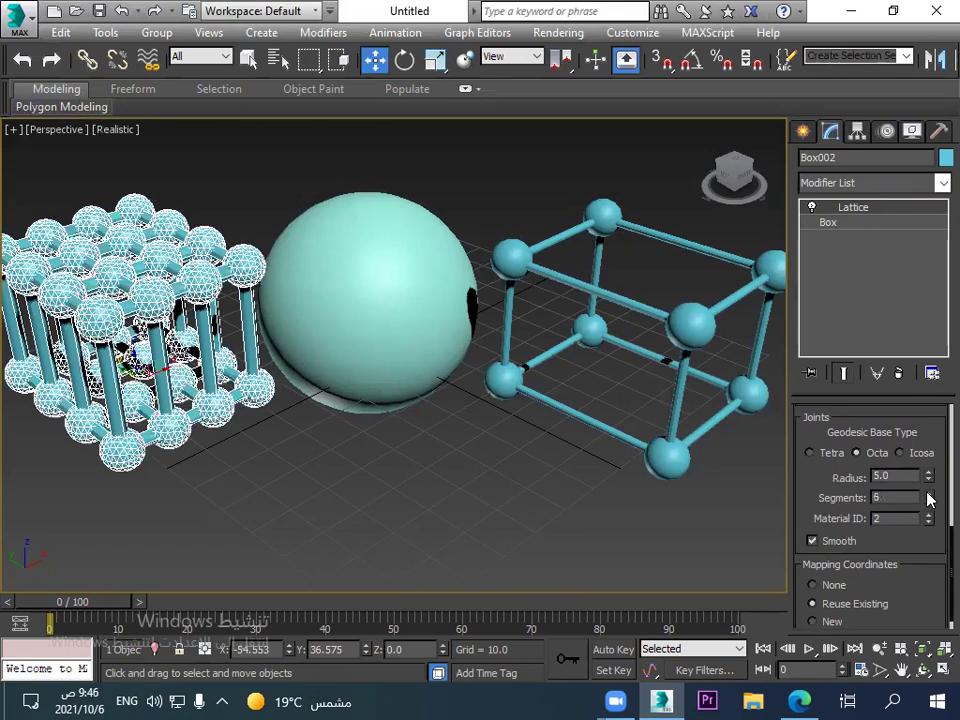
Set the lattice joint radius to 2.5 and the strut radius to 1.0.
click(929, 482)
click(929, 482)
click(929, 483)
click(930, 484)
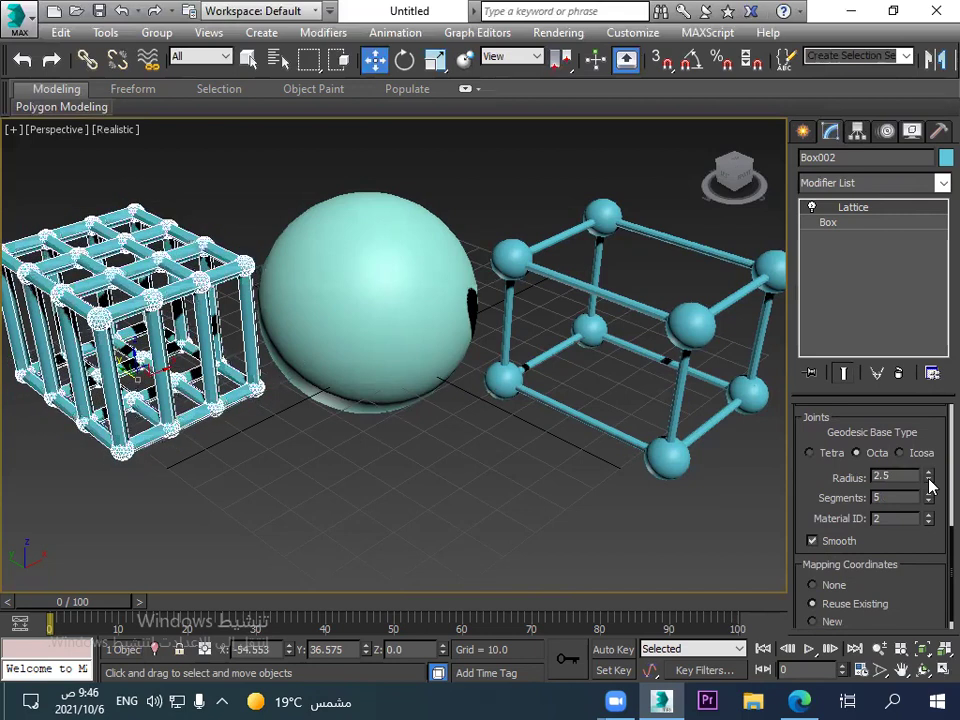
drag(917, 433, 911, 605)
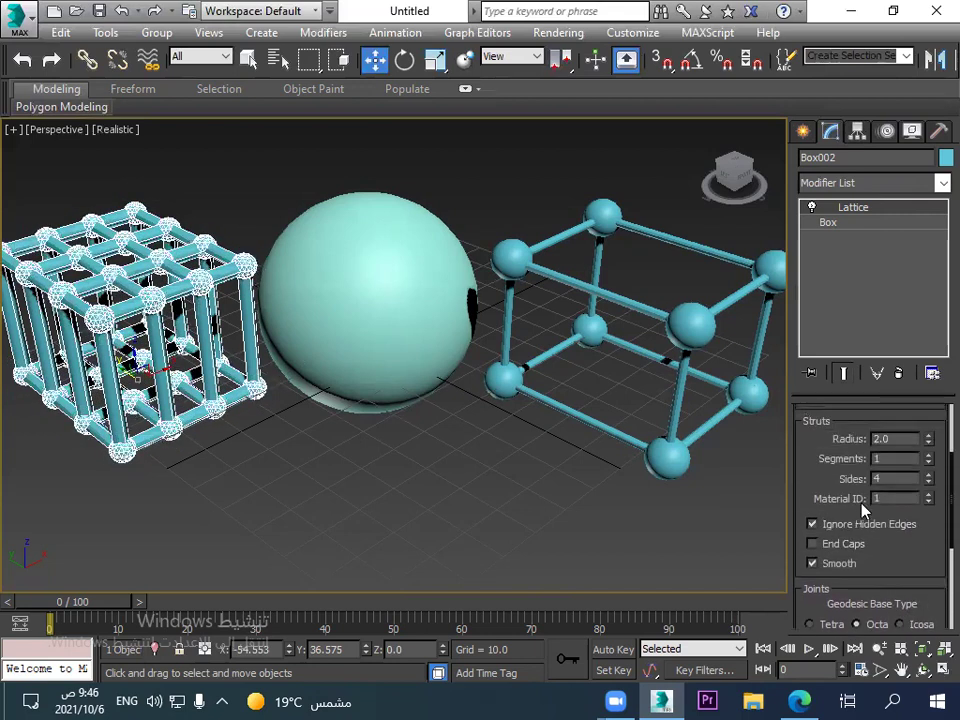
click(929, 442)
click(929, 442)
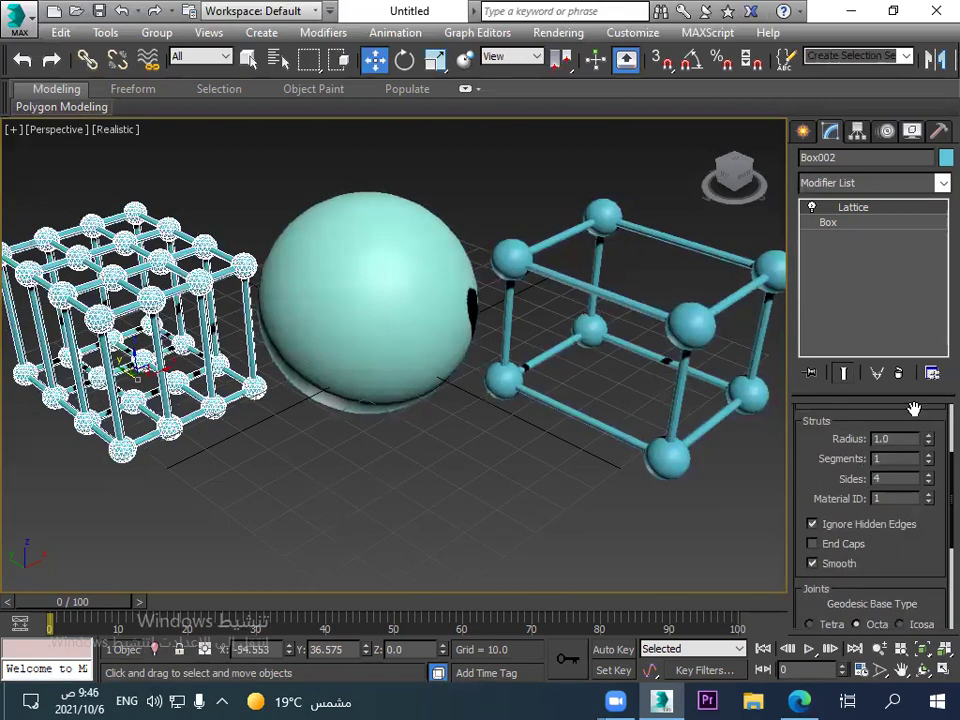
Try Joints Only from Vertices for the lattice geometry and settle on Struts Only from Edges.
drag(913, 407, 909, 574)
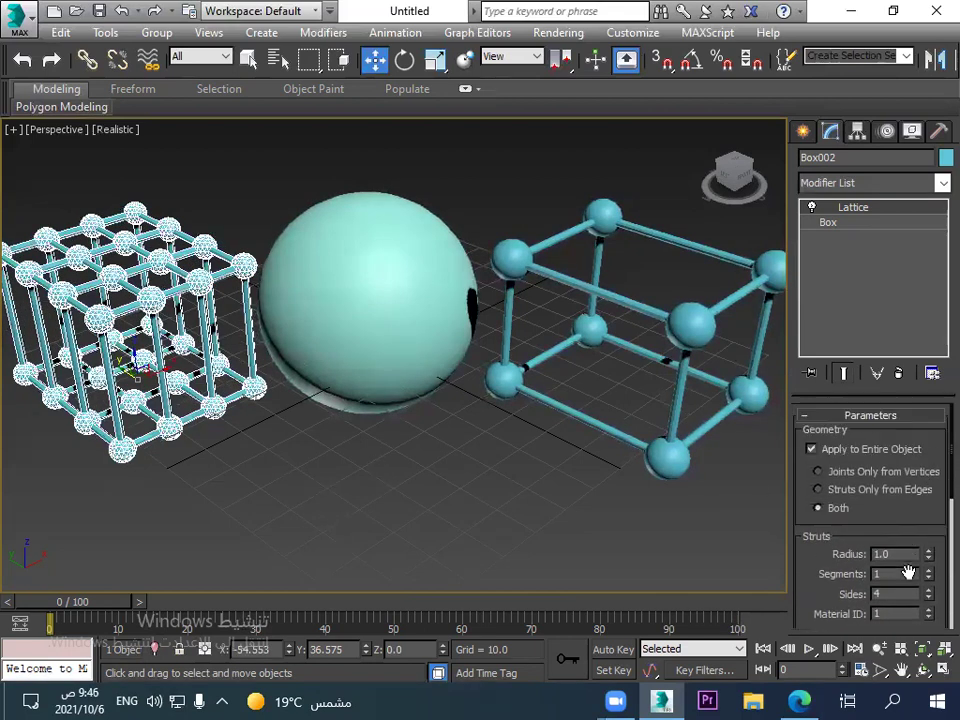
click(819, 471)
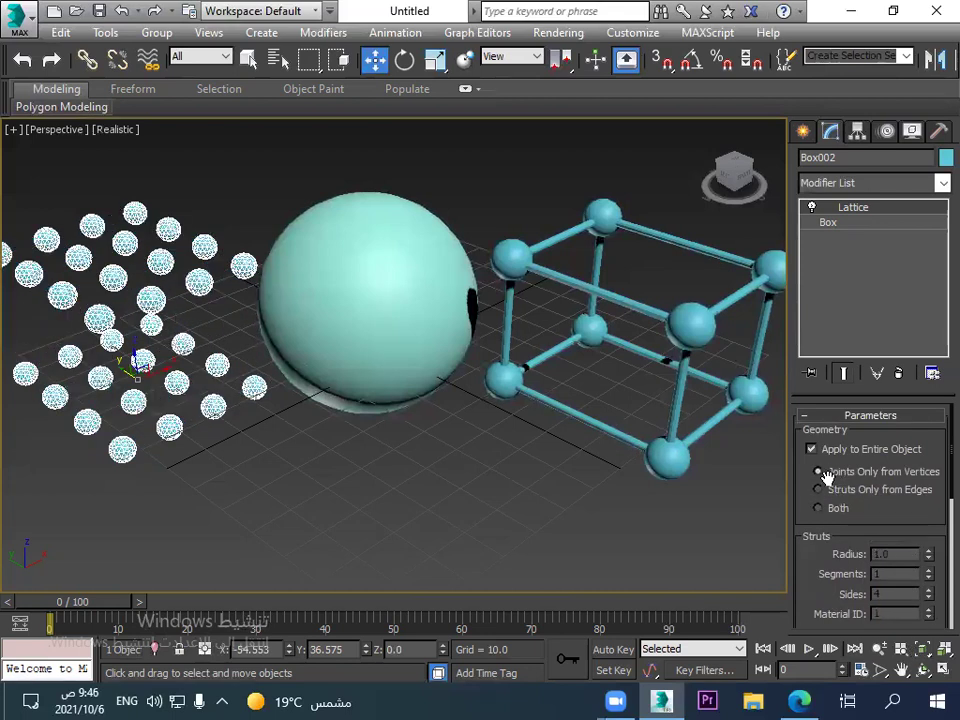
click(819, 489)
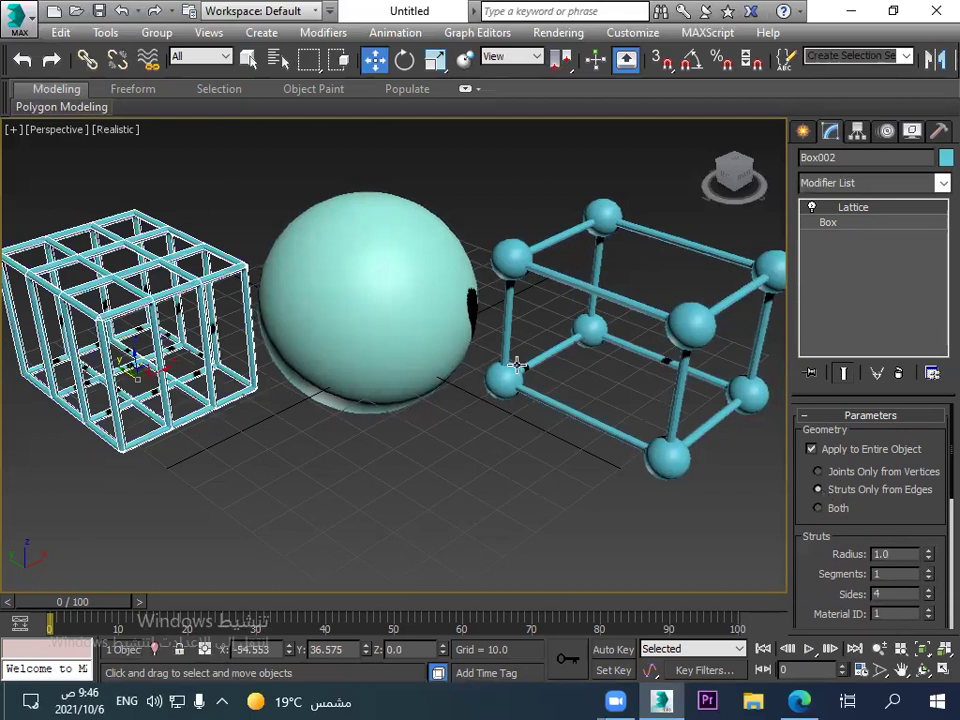
click(343, 304)
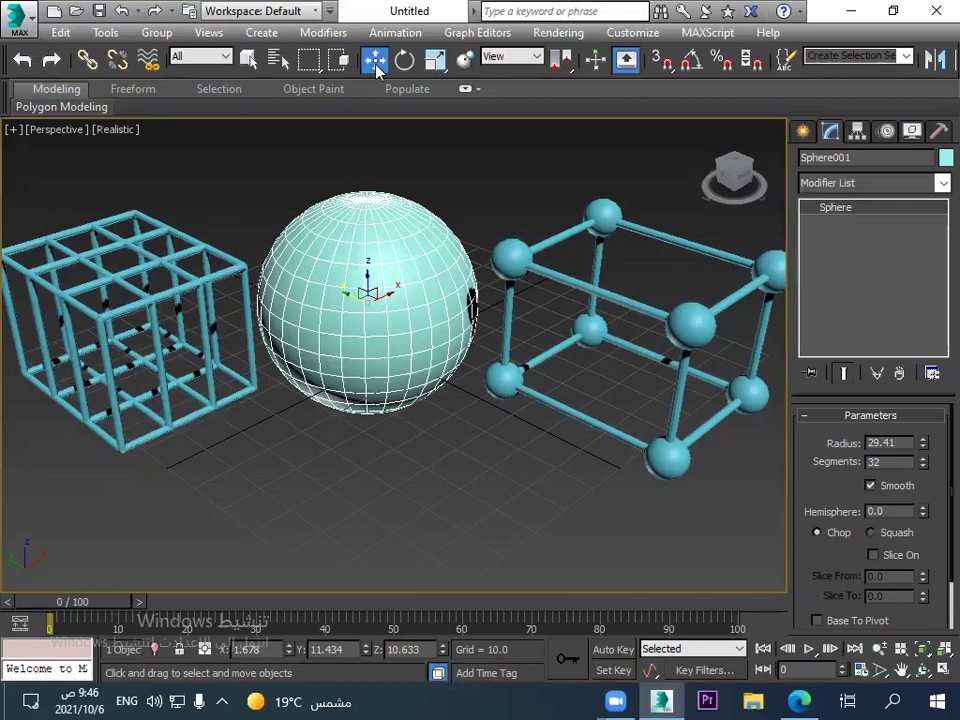
drag(37, 216, 690, 482)
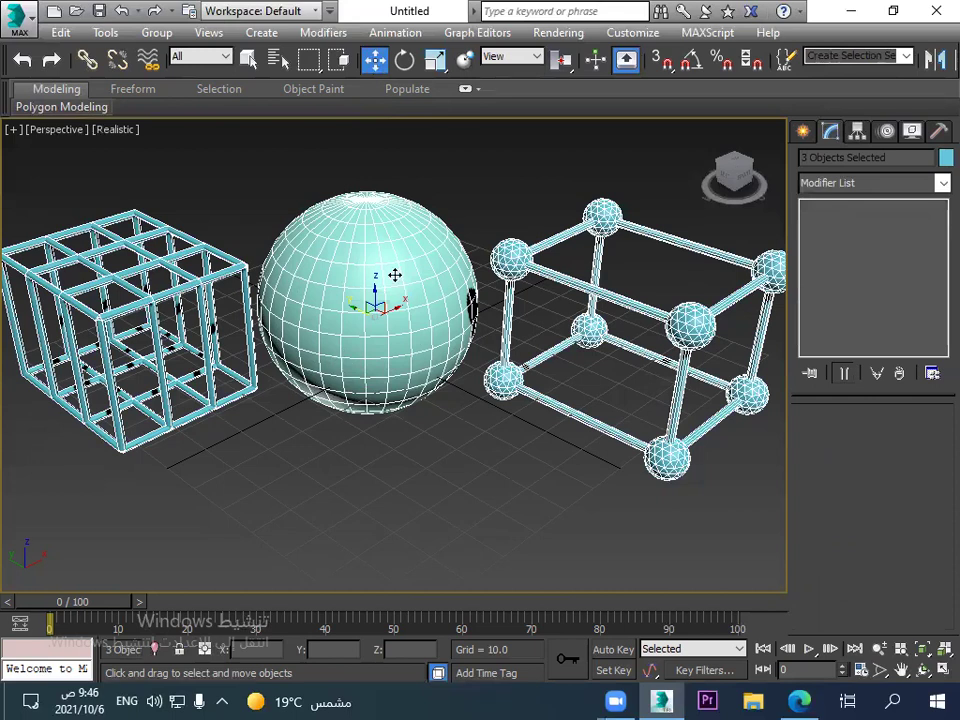
key(ctrl+z)
click(471, 527)
Select the sphere and reduce its segments to 16.
click(365, 183)
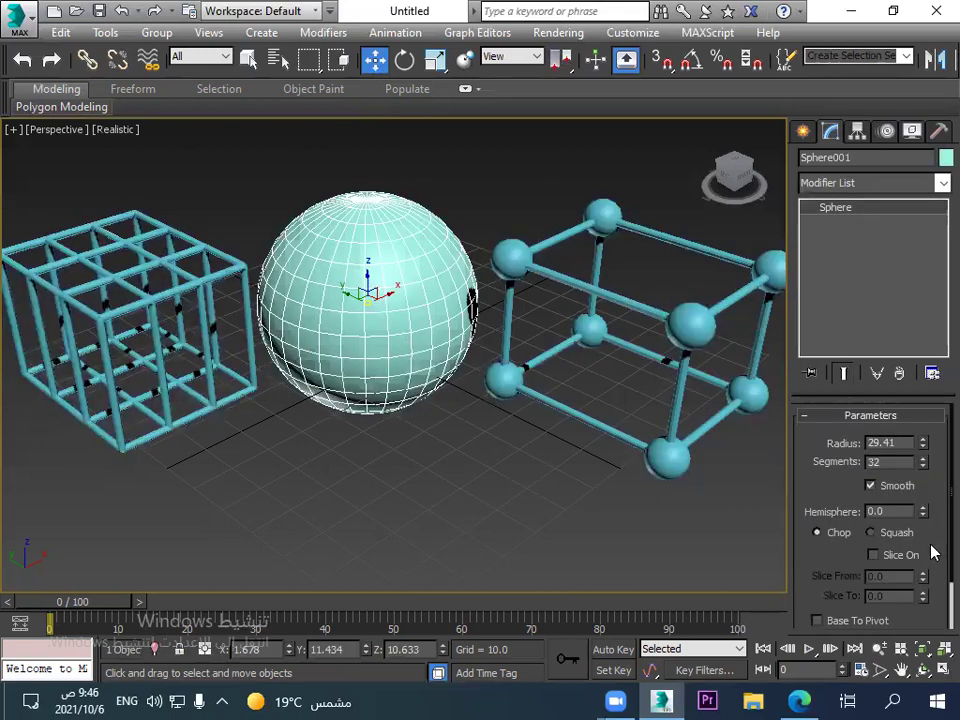
click(924, 466)
drag(924, 466, 924, 466)
click(924, 466)
click(924, 466)
click(924, 466)
click(924, 466)
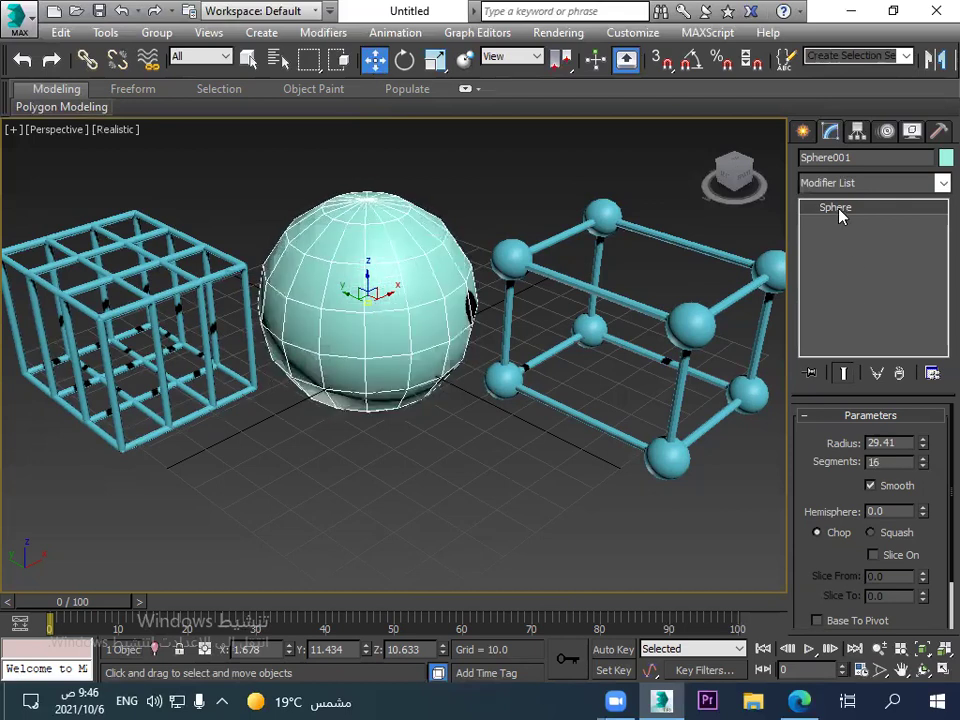
Try a new Lattice modifier with default settings on the sphere and undo it.
click(847, 183)
scroll(843, 182, down, 1)
text(lattice)
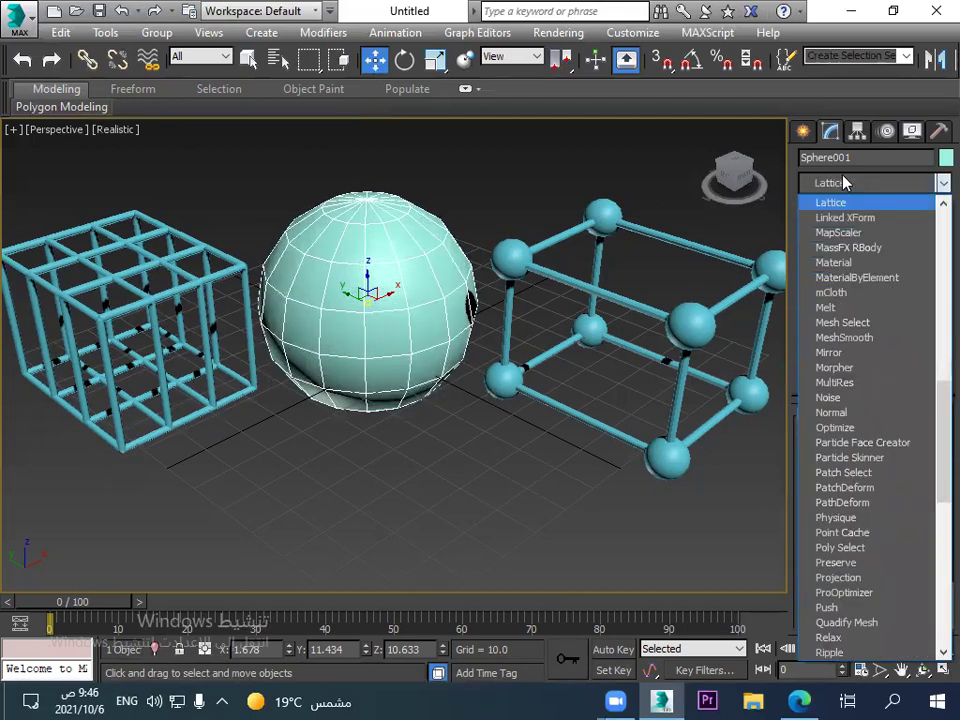
click(841, 202)
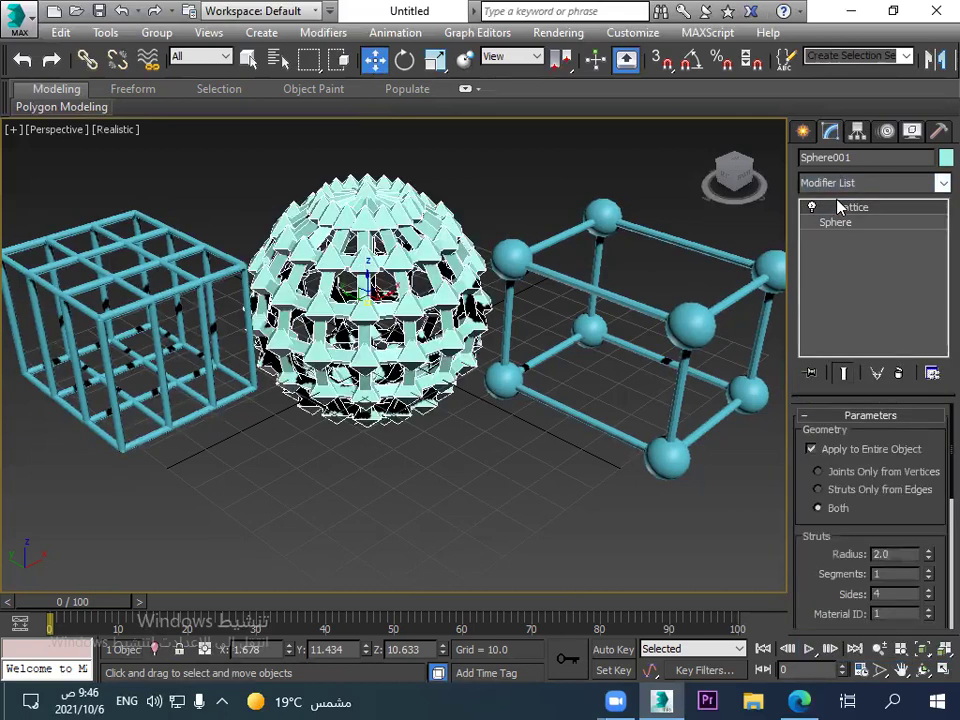
key(ctrl+z)
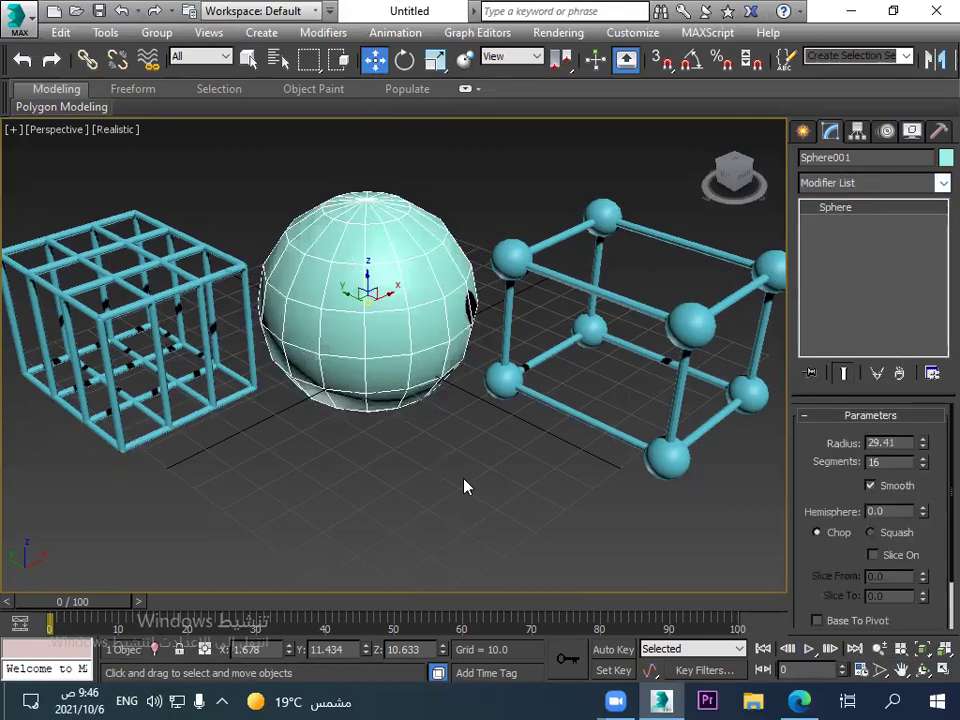
Try copying the Lattice modifier of the box with round joints onto the sphere and remove it from the sphere.
click(730, 263)
drag(865, 213, 345, 335)
key(ctrl+z)
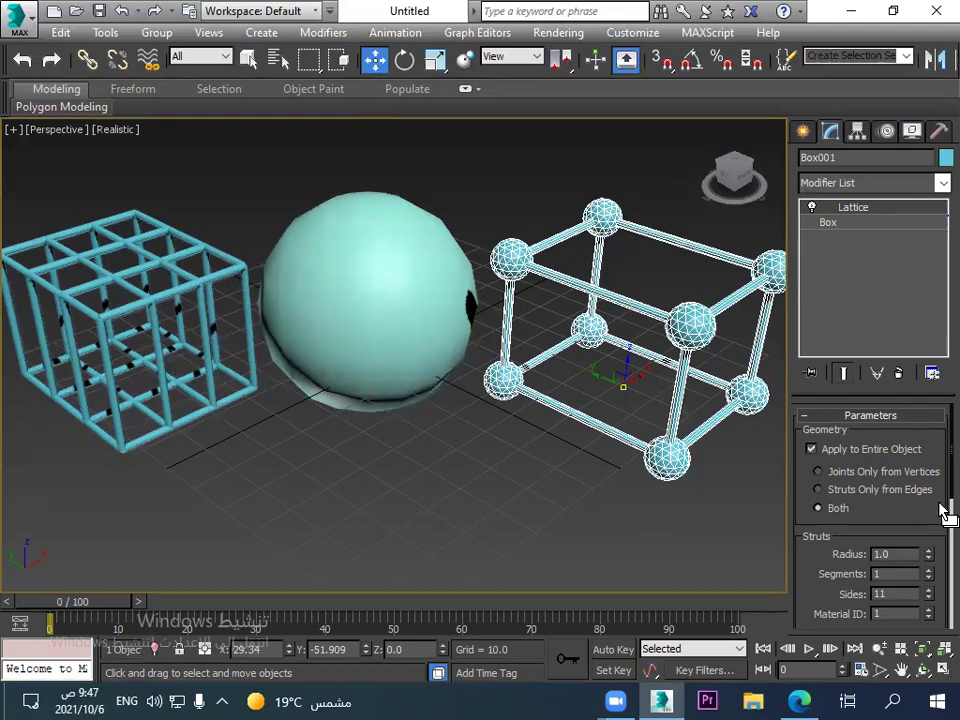
drag(872, 212, 366, 290)
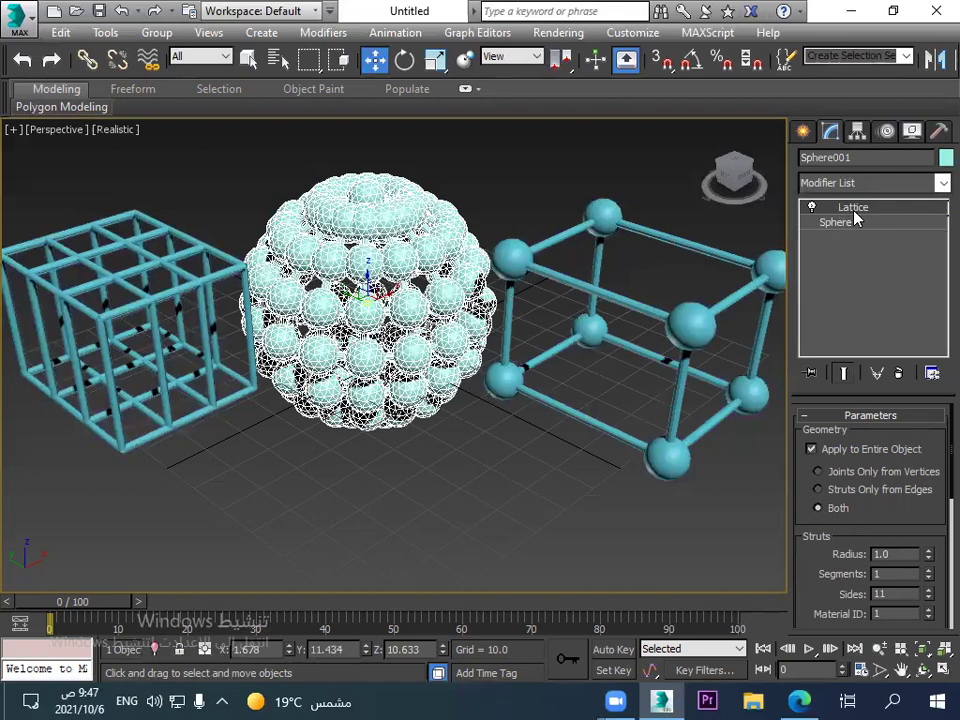
click(898, 374)
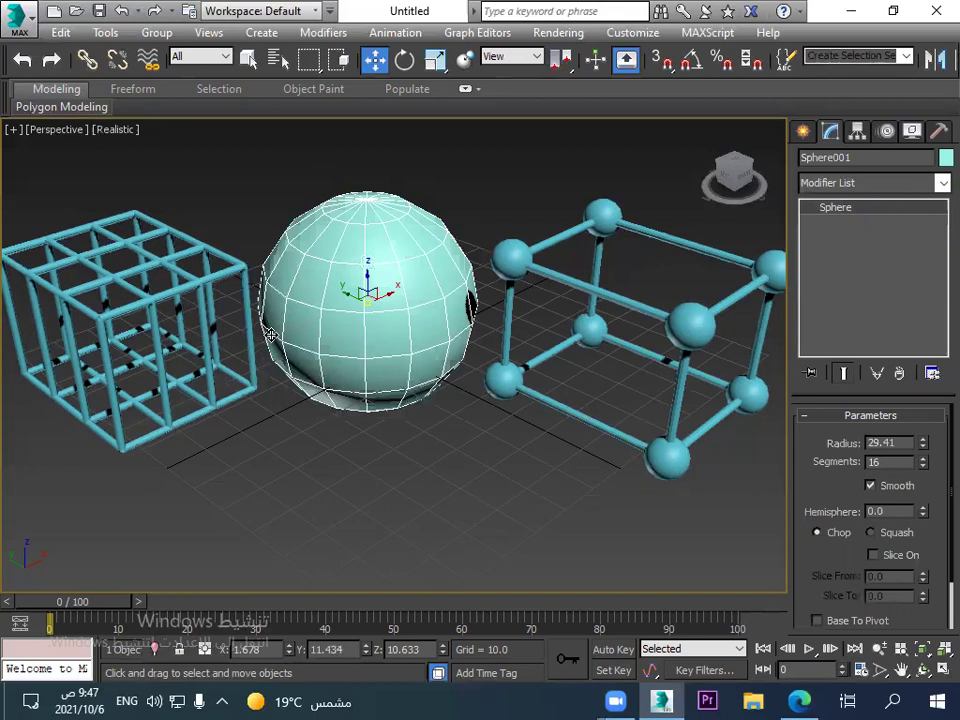
Copy the struts-only Lattice modifier from the segmented box onto the sphere.
click(160, 298)
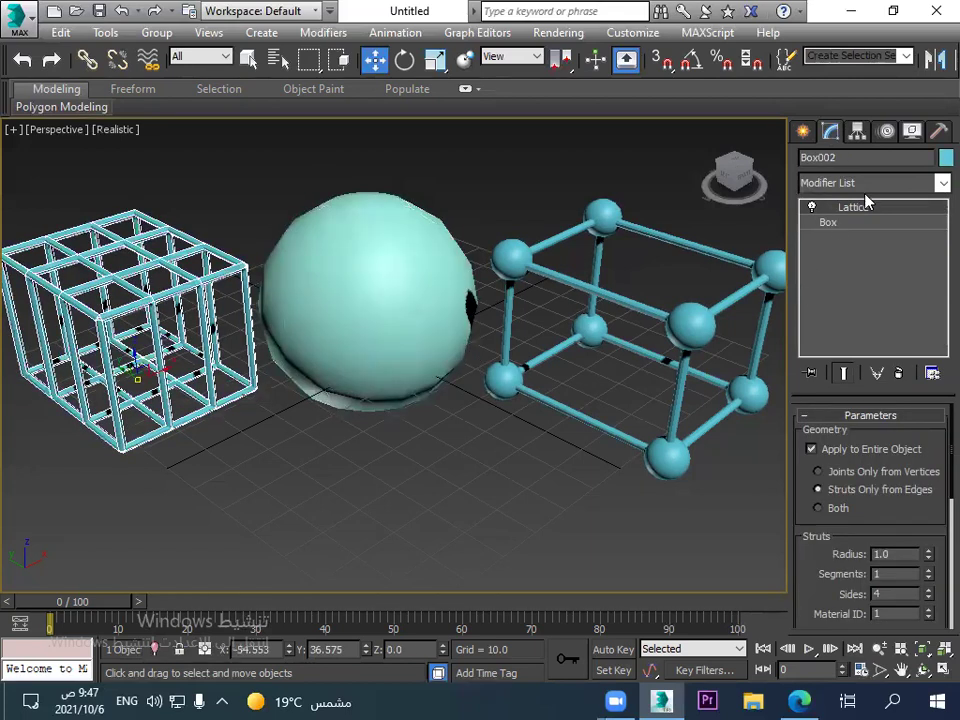
drag(853, 208, 375, 283)
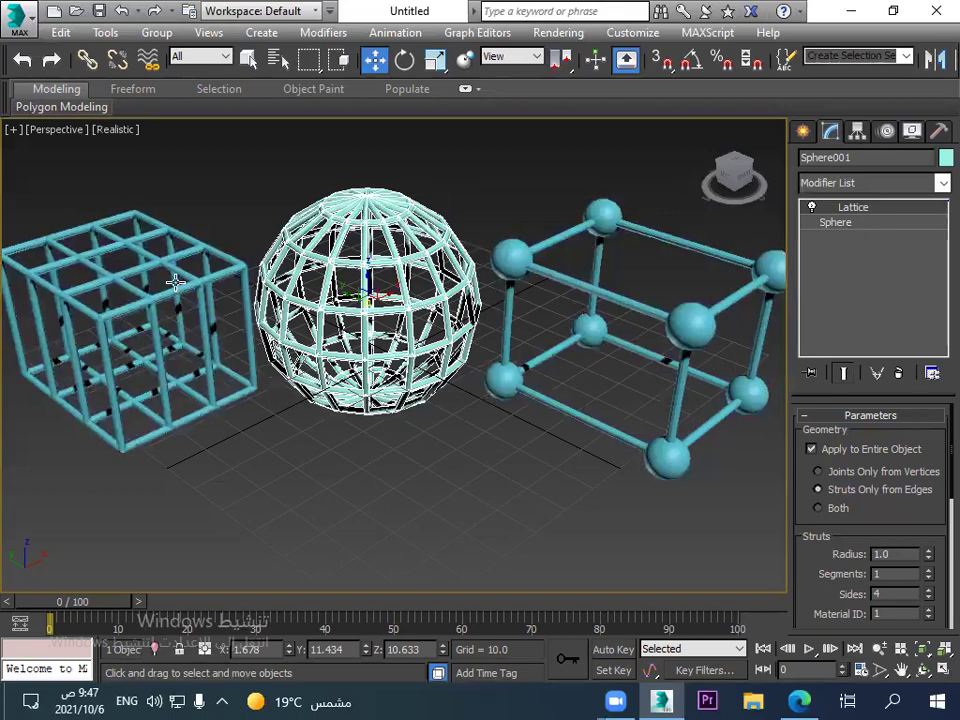
Copy the Lattice modifier with round joints onto the segmented box and delete that box's original Lattice modifier.
click(650, 316)
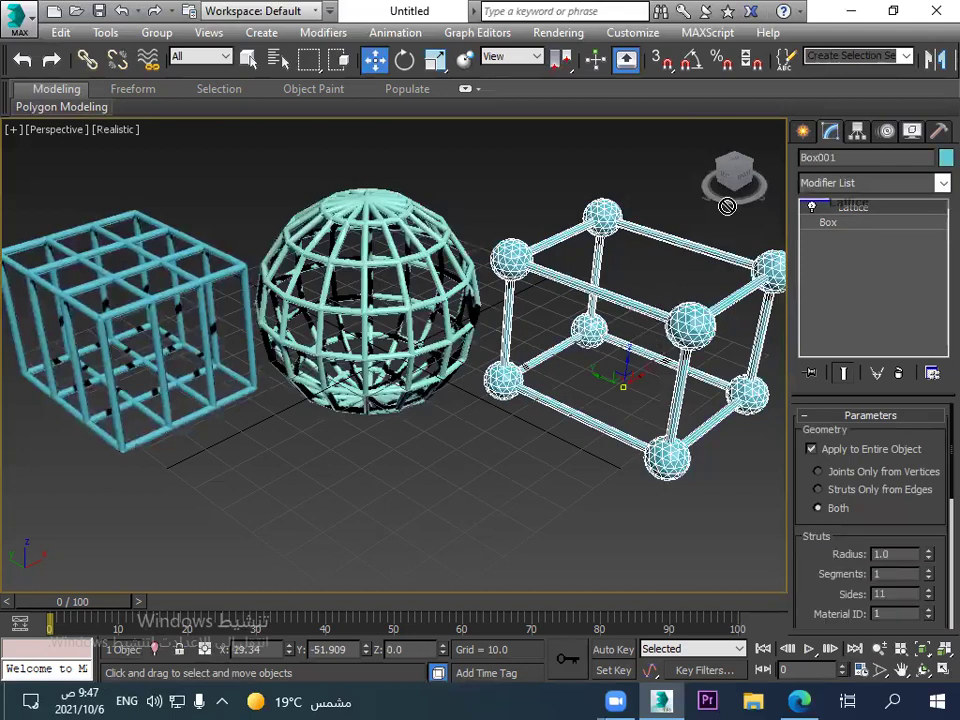
click(192, 292)
drag(192, 292, 190, 294)
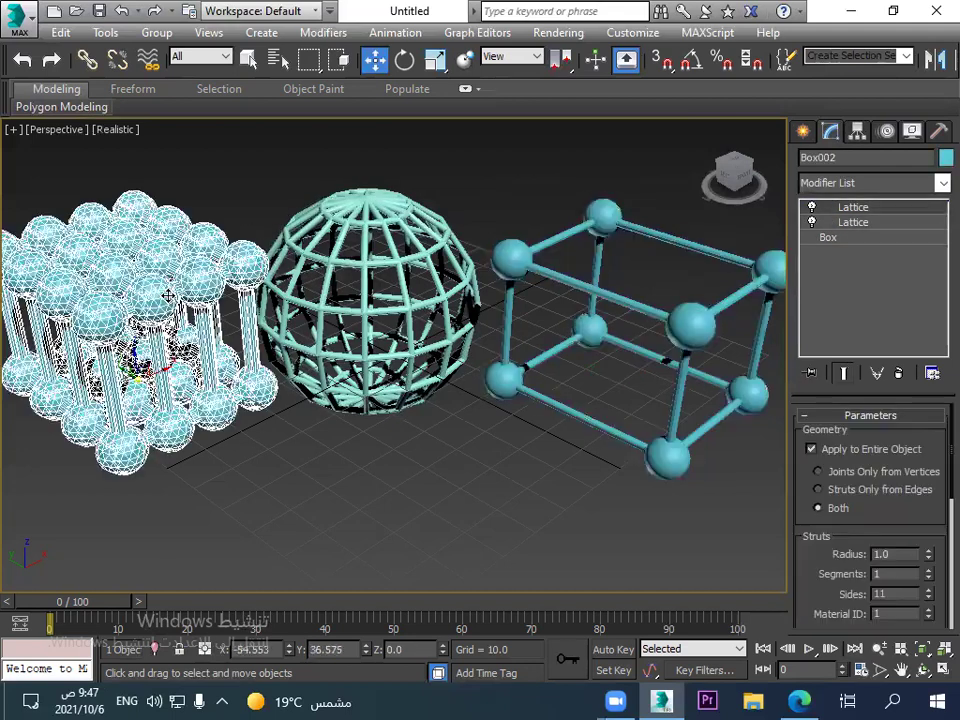
click(860, 226)
click(900, 375)
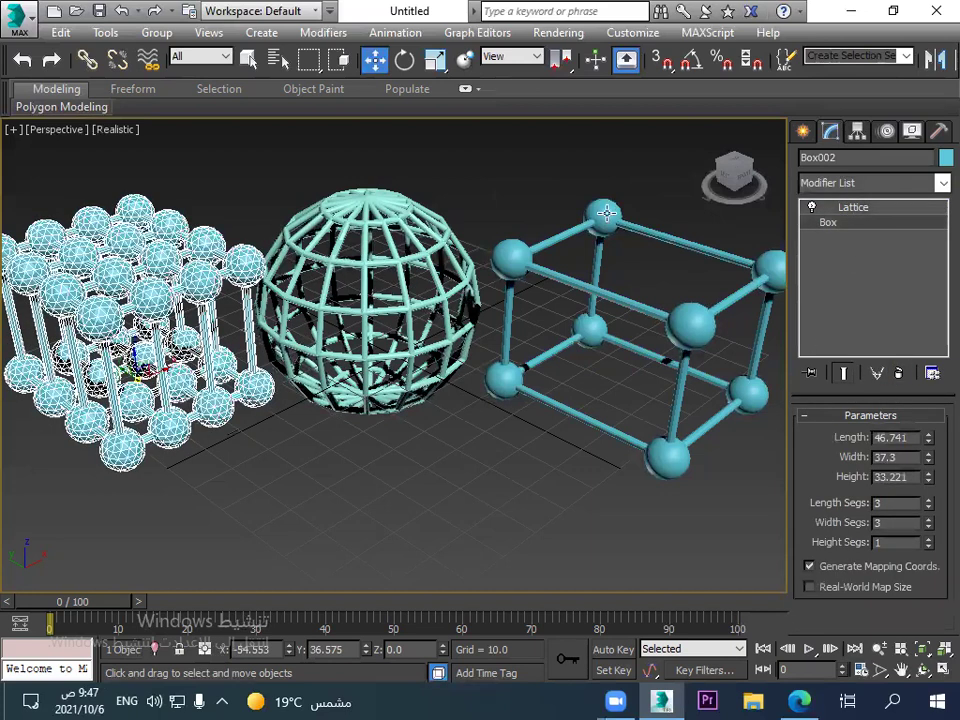
click(251, 488)
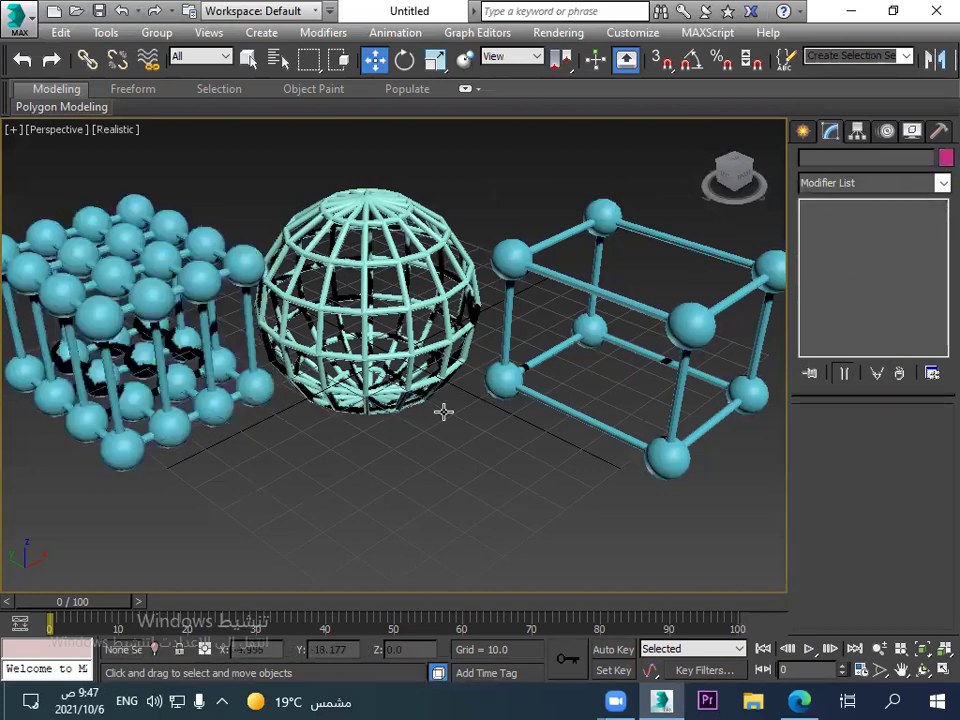
Add a Taper modifier to the segmented lattice box with an amount of about 0.44 and a curve of about -6.32.
click(174, 273)
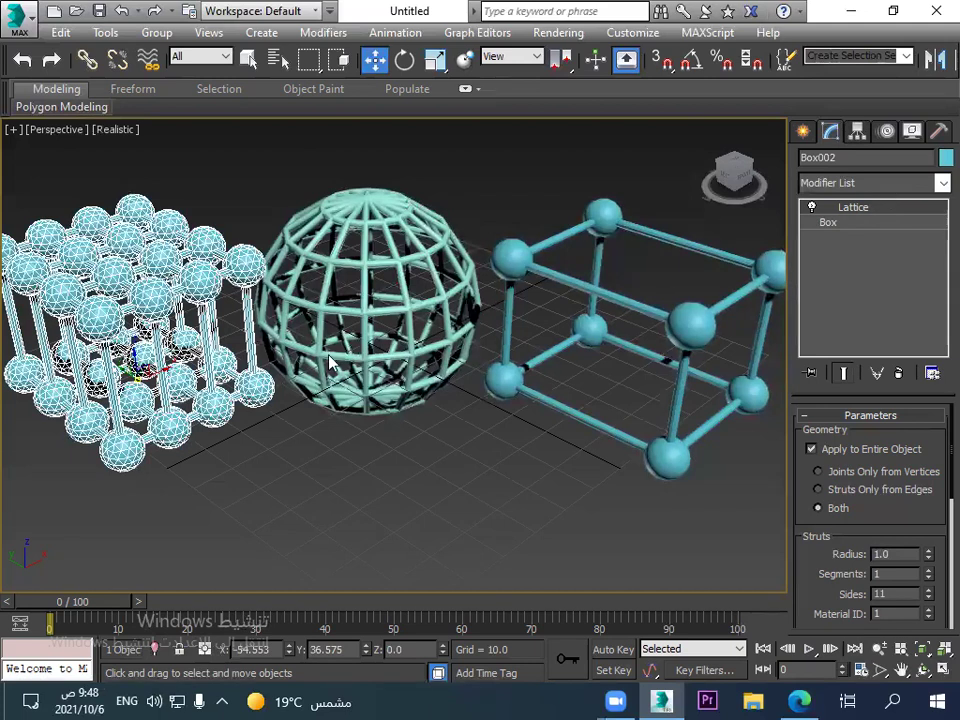
click(932, 187)
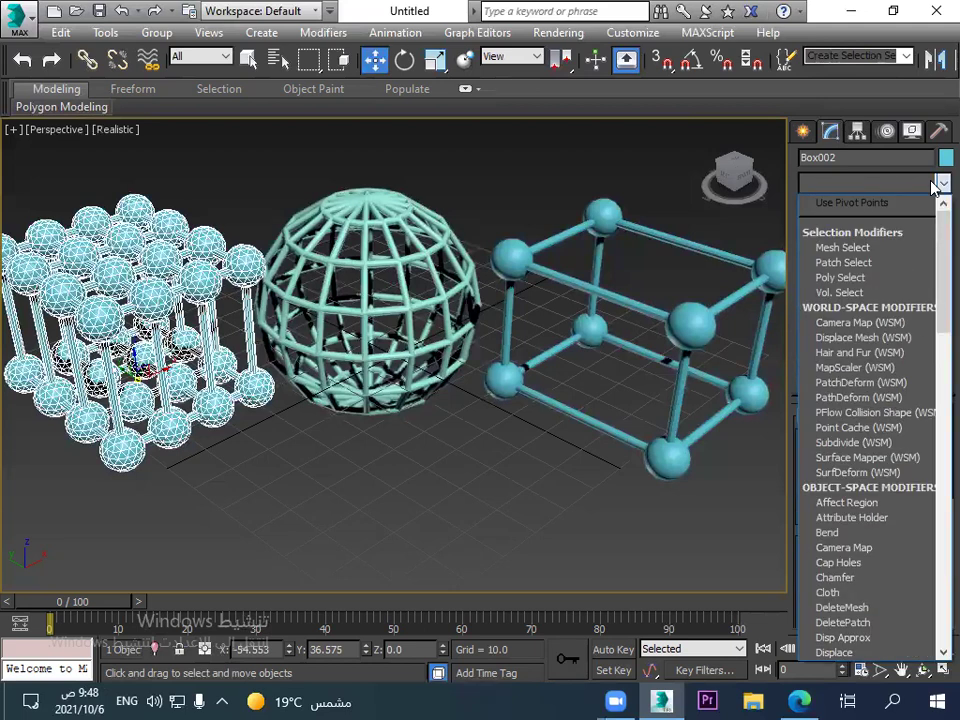
key(t)
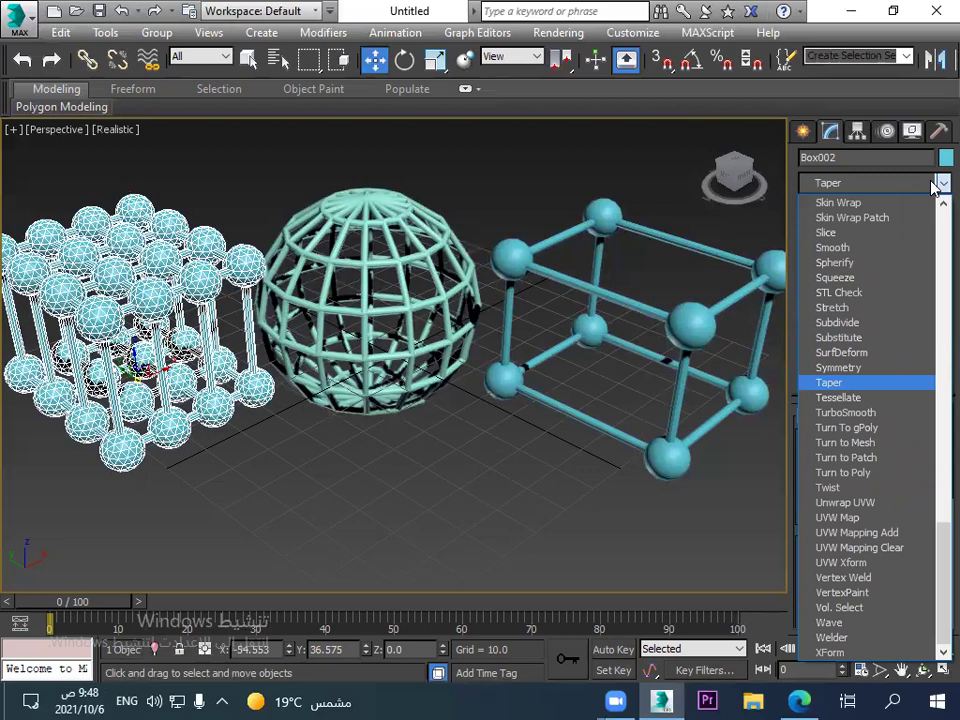
click(857, 384)
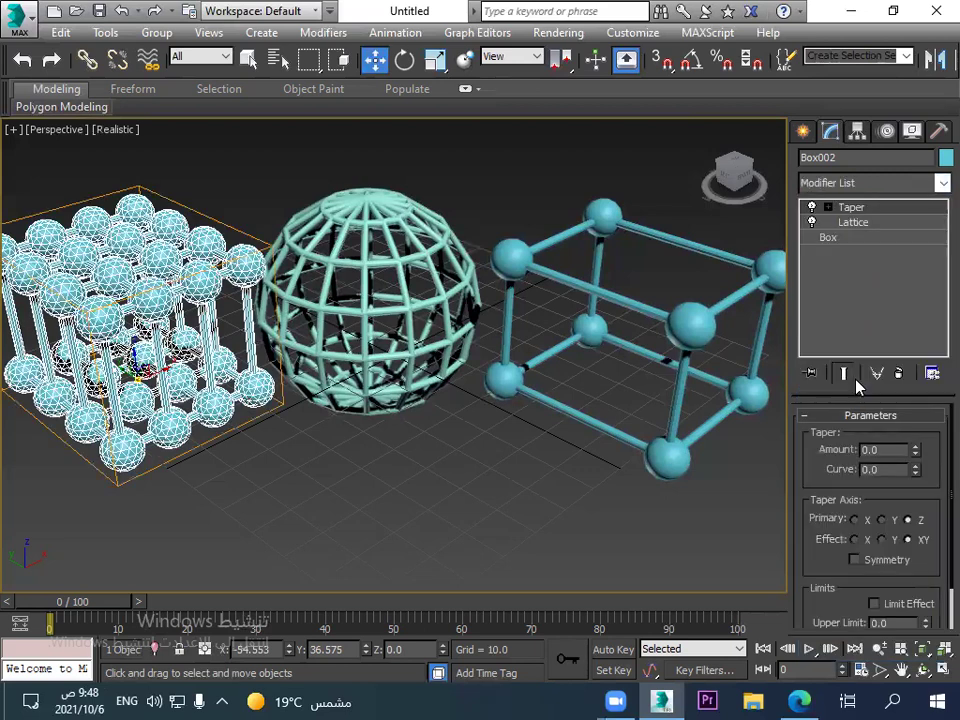
click(828, 207)
click(828, 207)
drag(915, 450, 902, 405)
drag(915, 469, 851, 342)
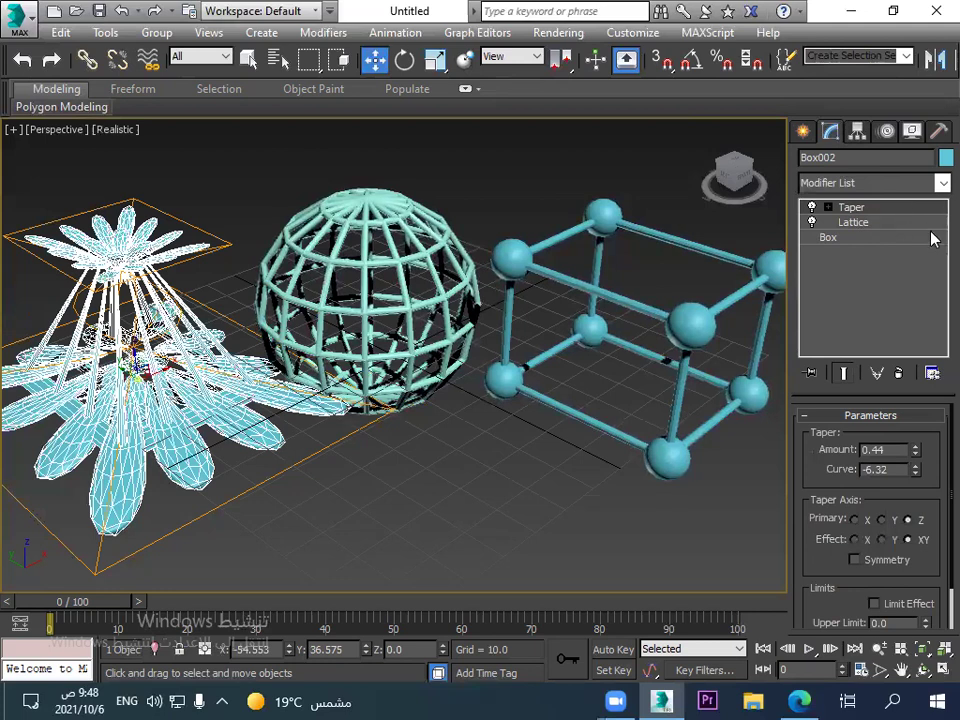
Add a Twist modifier above the Taper on the segmented box and set its angle to about 629.5 around Z.
click(935, 185)
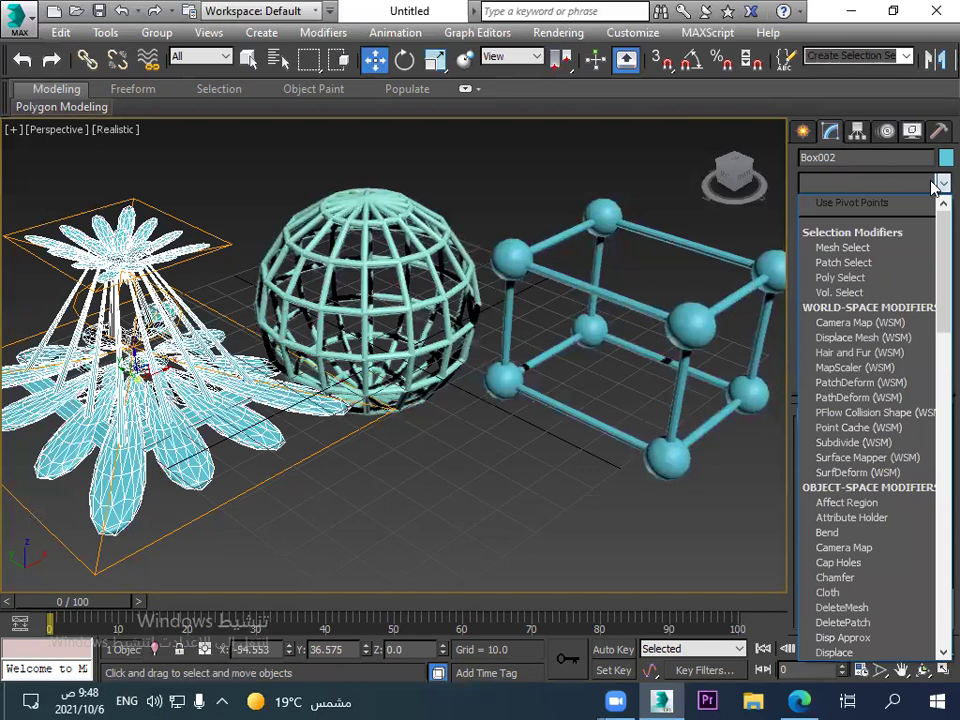
text(tw)
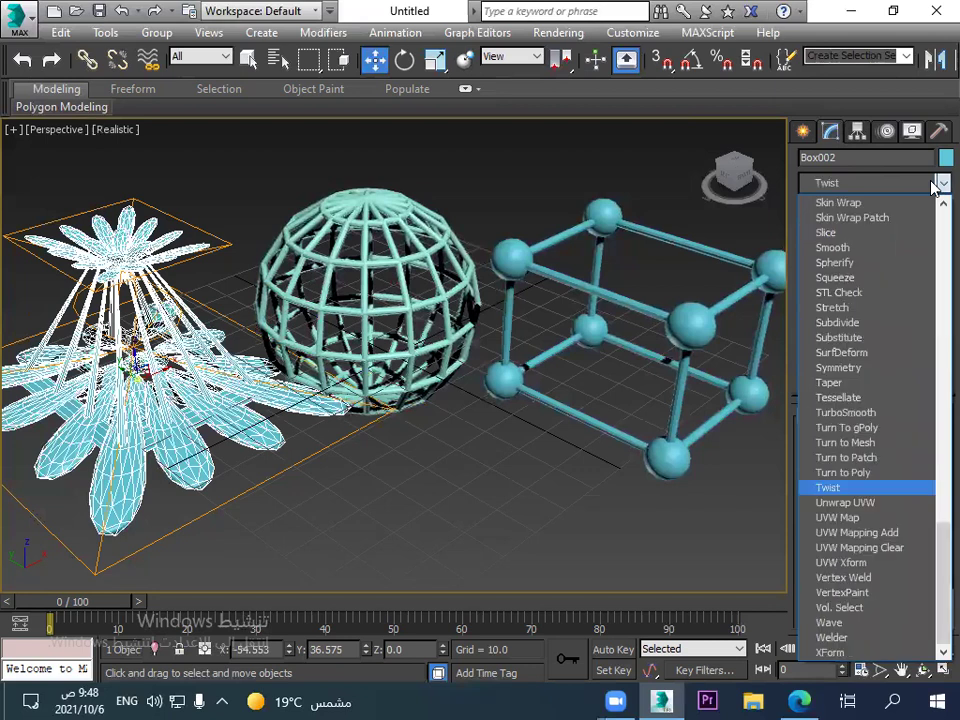
click(832, 488)
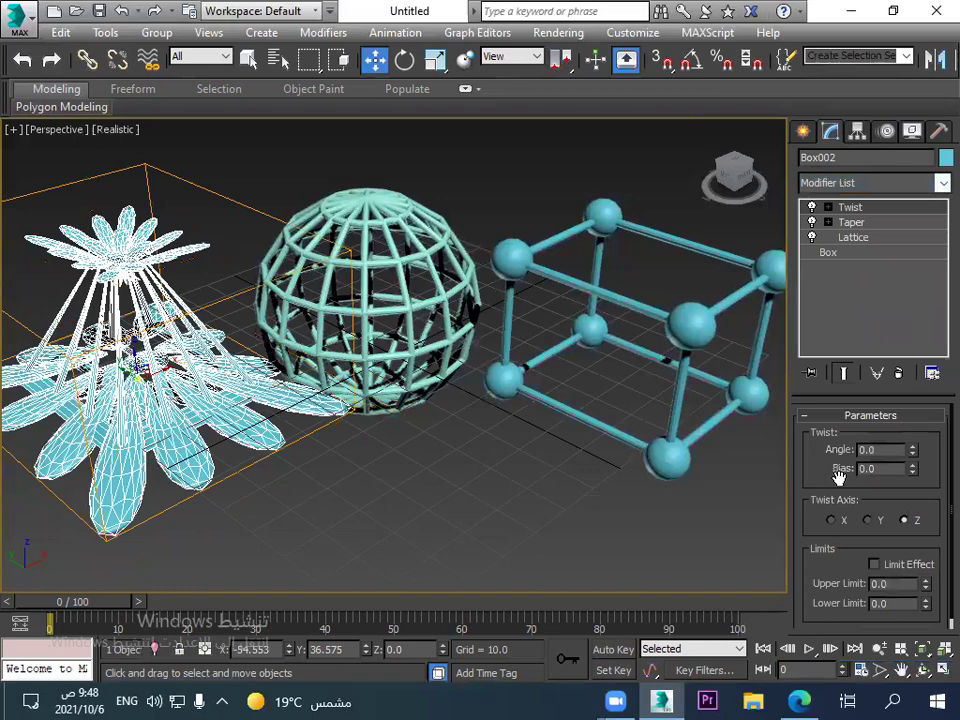
drag(912, 453, 938, 700)
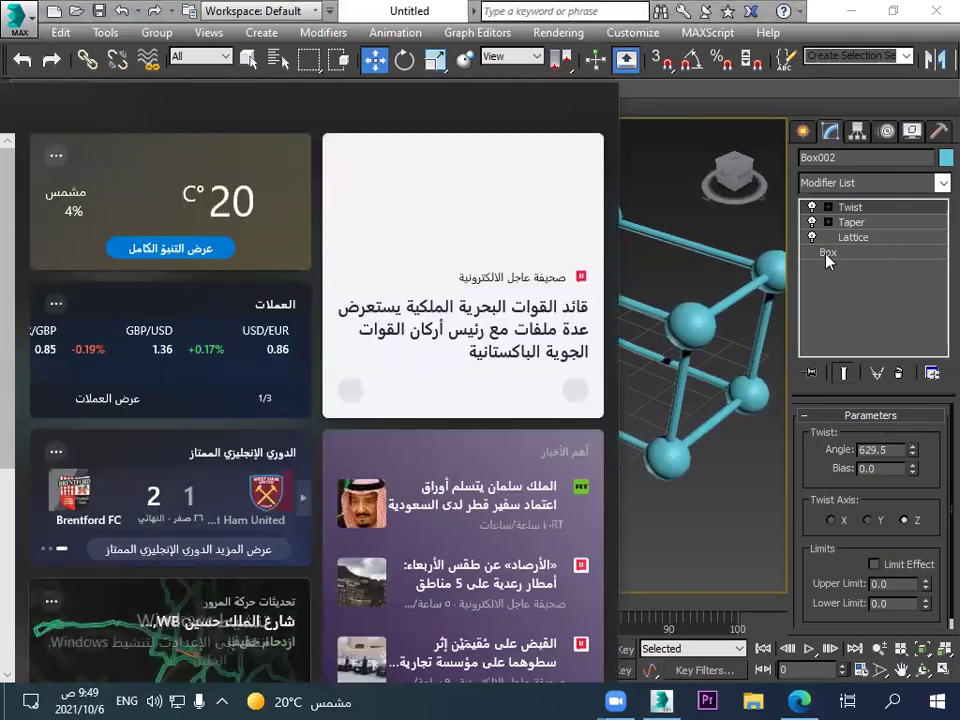
click(198, 230)
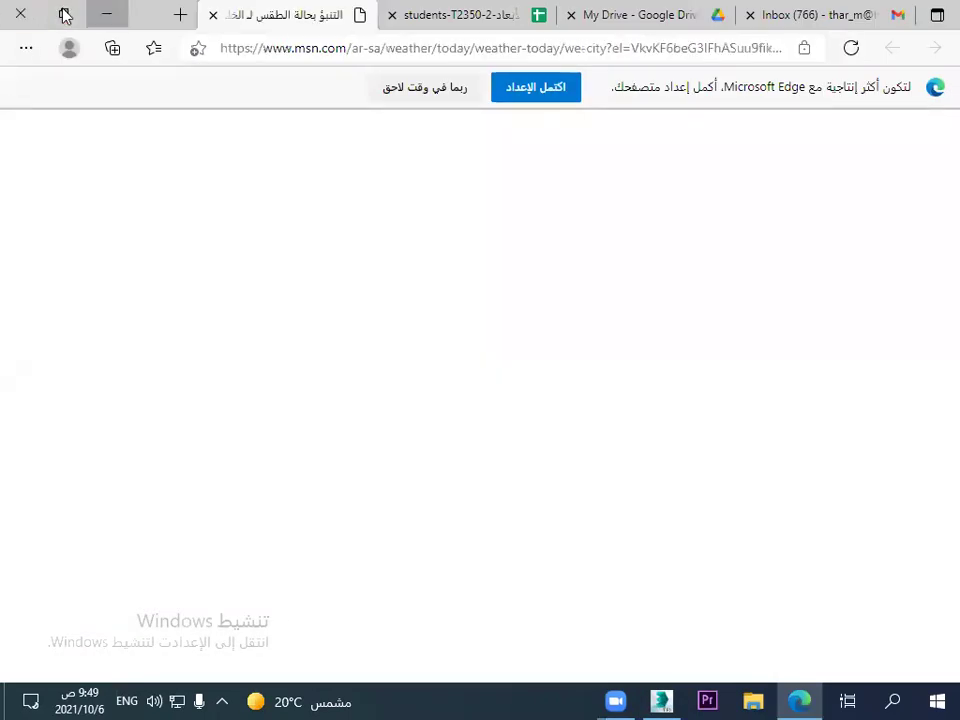
click(107, 14)
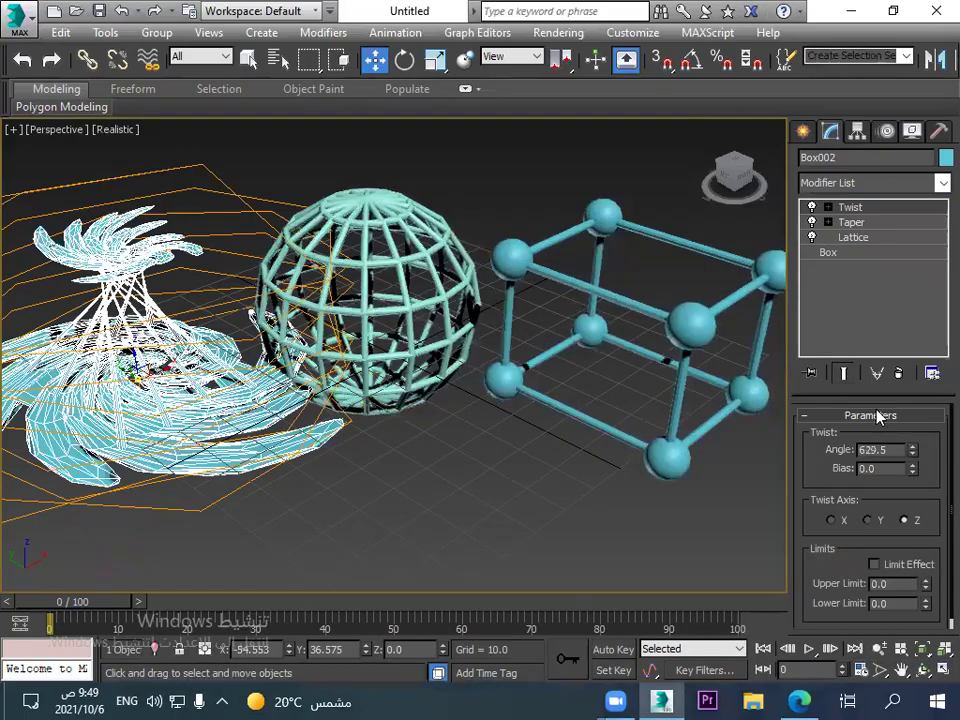
Reorder the segmented box's stack by moving Lattice above Twist, then place it between Twist and Taper and deselect the box.
click(852, 240)
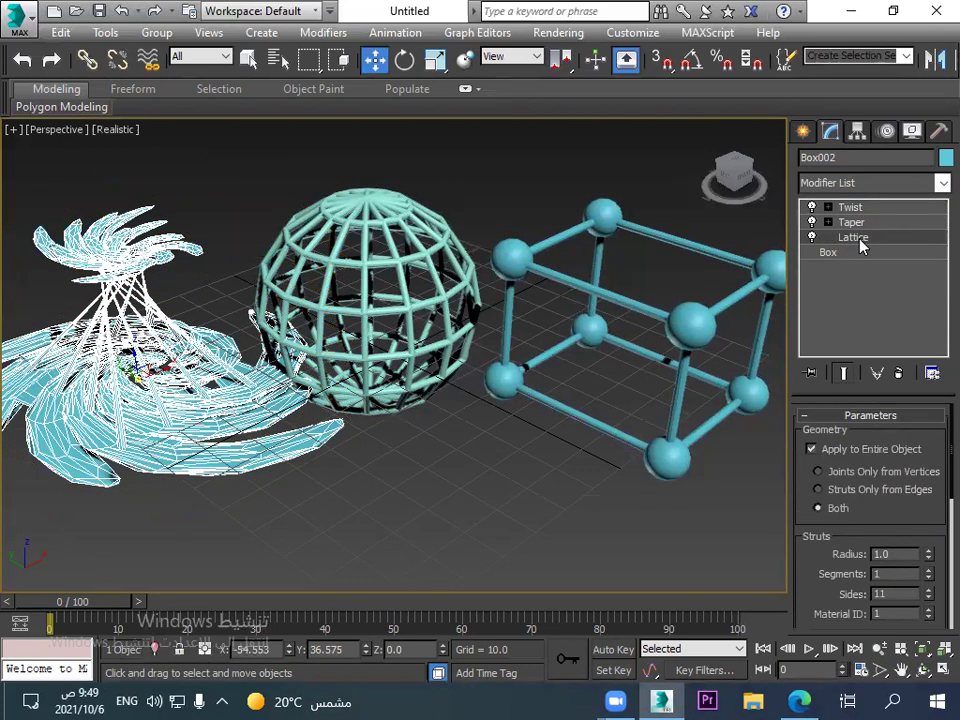
drag(860, 245, 866, 207)
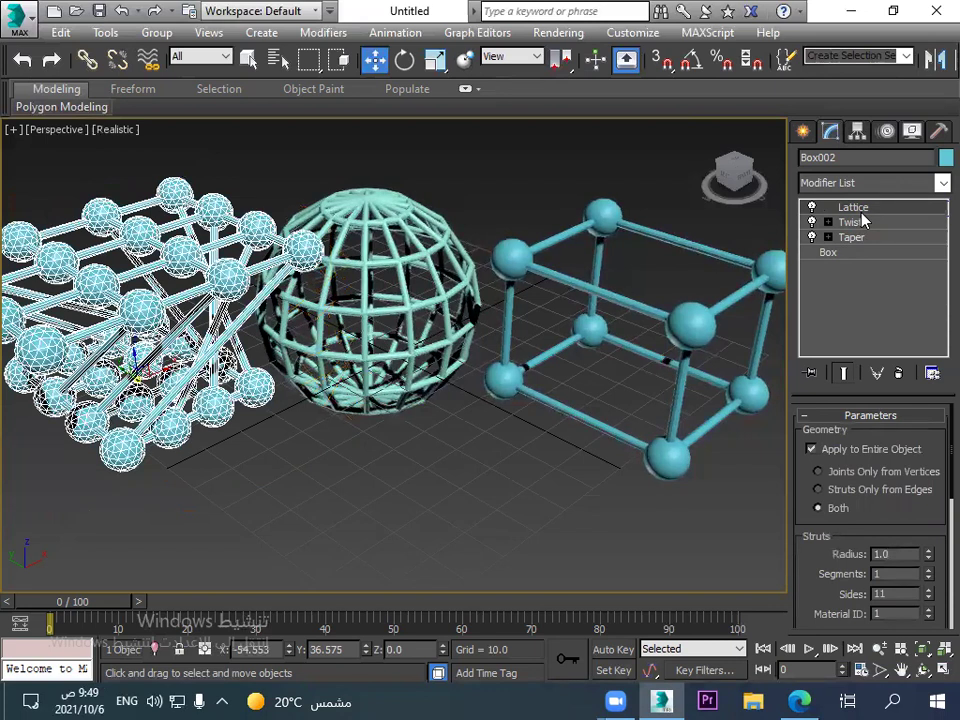
drag(861, 214, 857, 237)
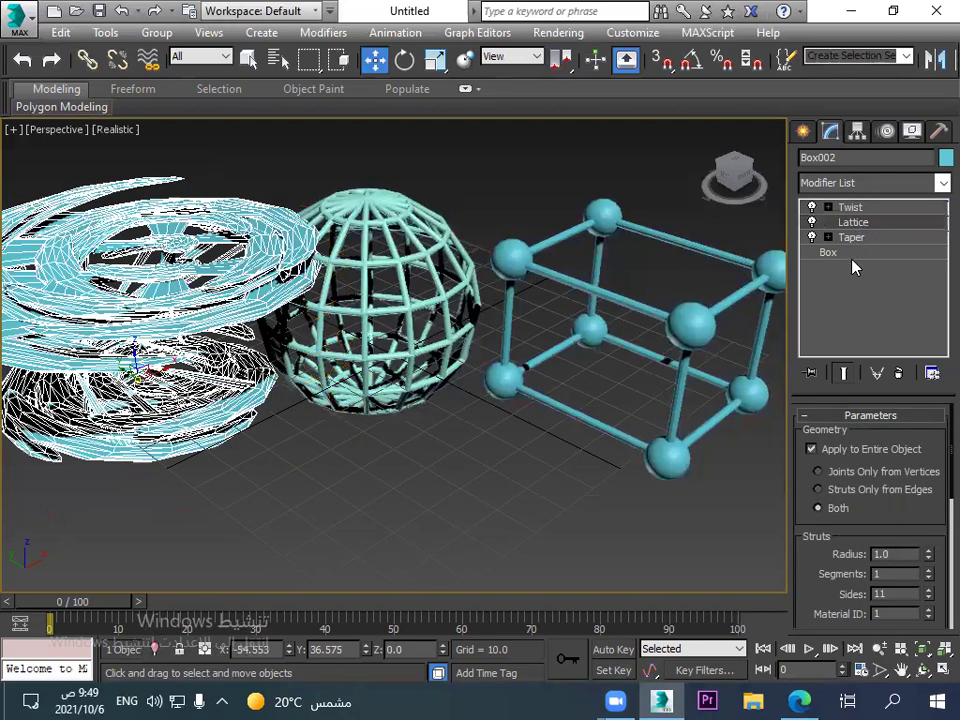
click(363, 528)
click(161, 300)
click(330, 378)
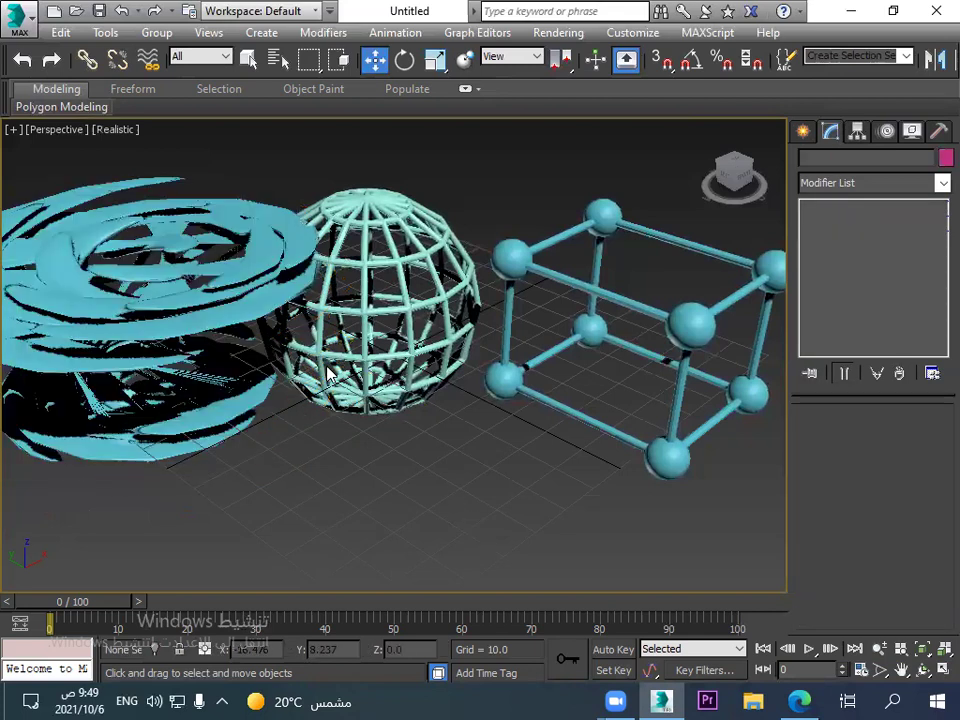
Copy the Twist modifier from the segmented box onto the lattice box without extra segments.
click(176, 215)
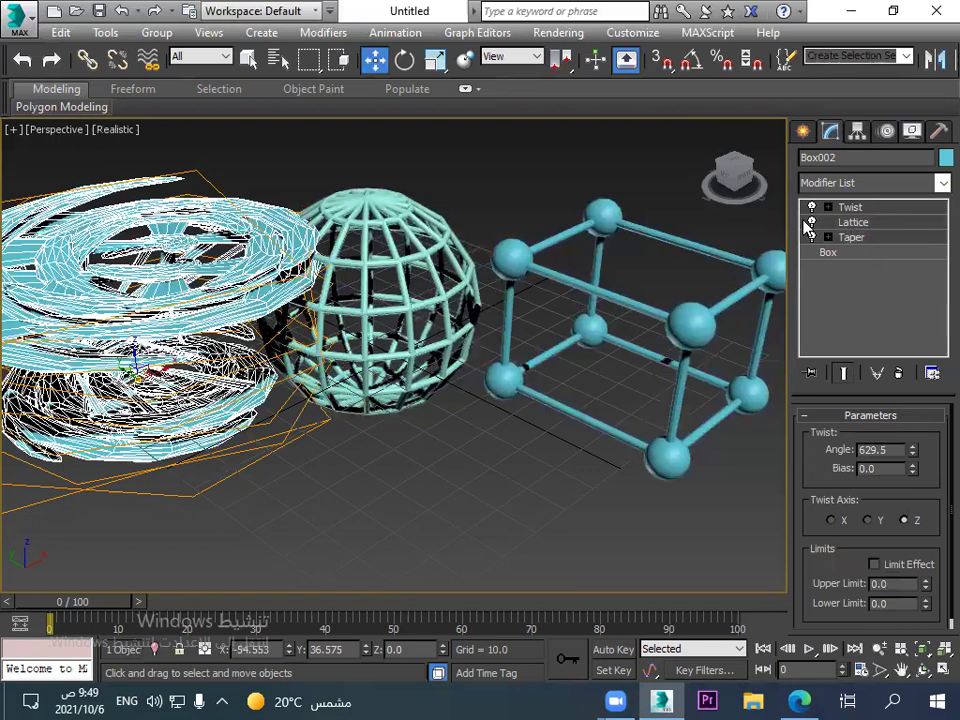
drag(850, 207, 604, 225)
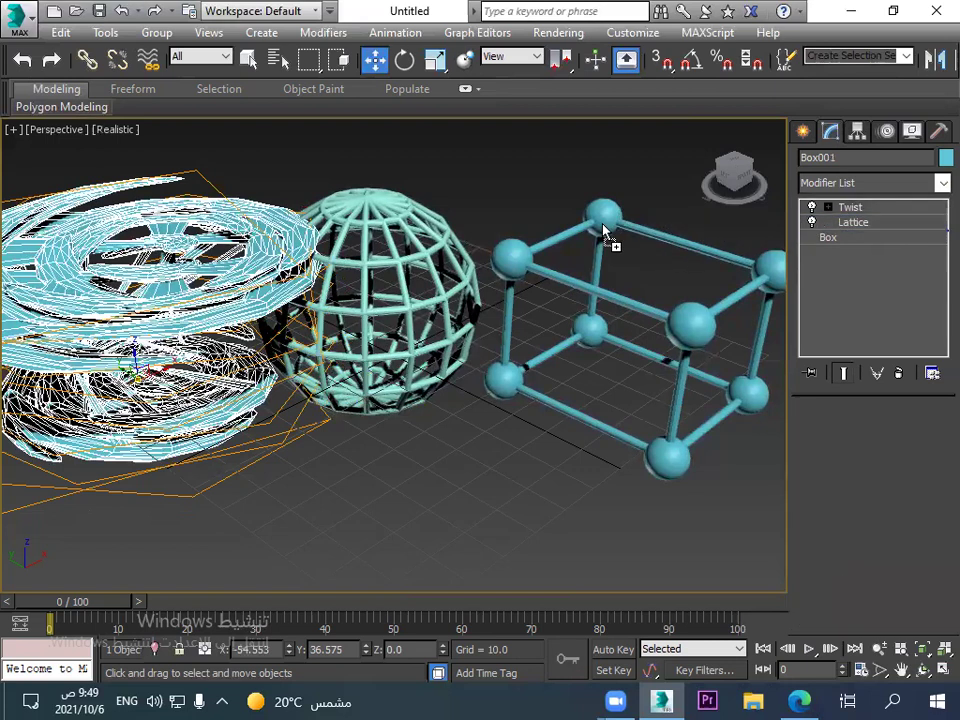
click(371, 482)
Delete the unsegmented lattice box, the lattice sphere and the twisted box to empty the scene.
click(628, 268)
key(Delete)
click(430, 290)
key(Delete)
click(195, 320)
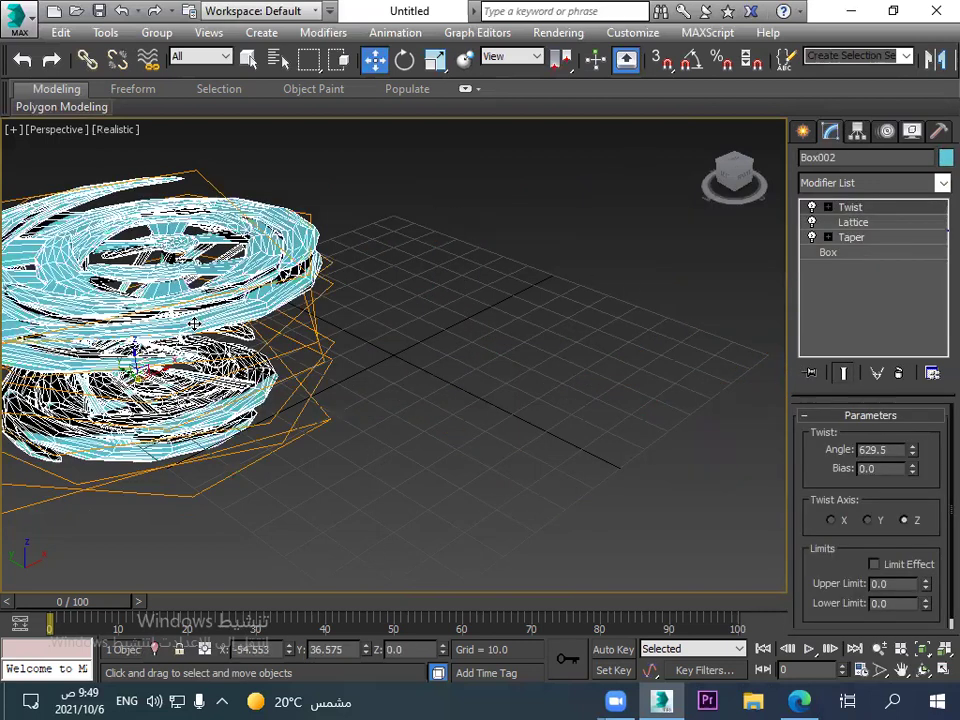
key(Delete)
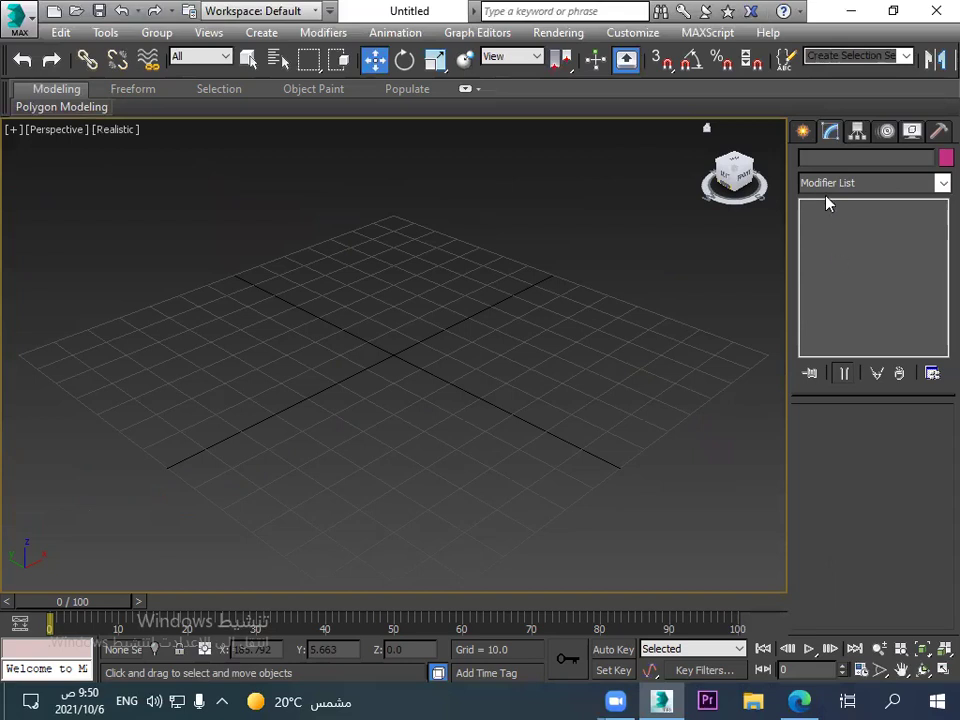
Create a box near the grid's centre, about 44.7 long, 53.6 wide and 31.5 high.
click(803, 131)
click(845, 254)
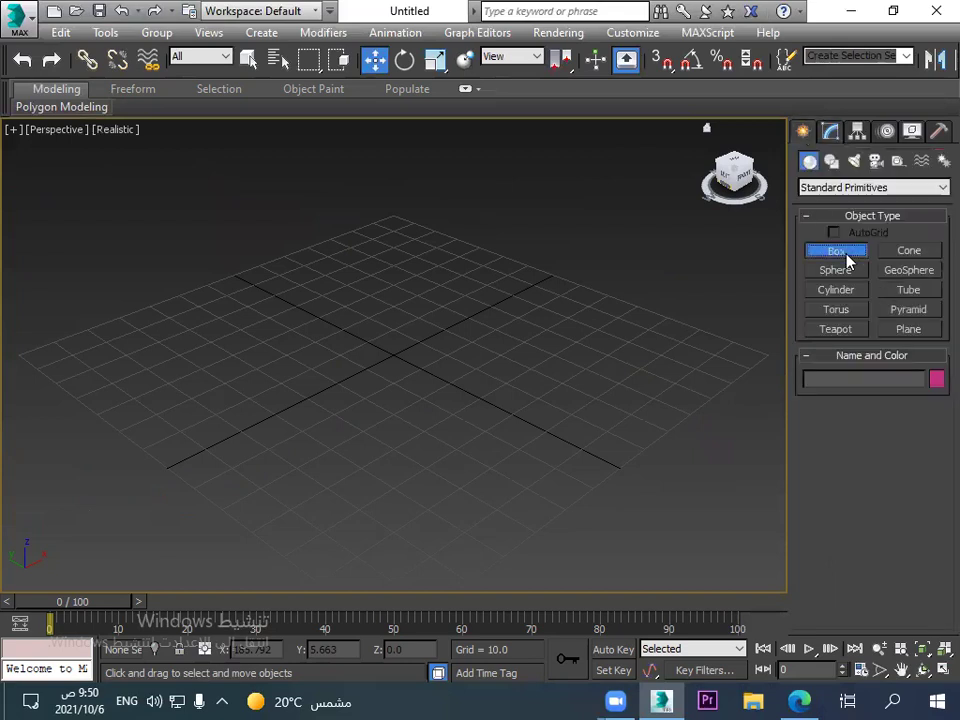
drag(465, 309, 456, 446)
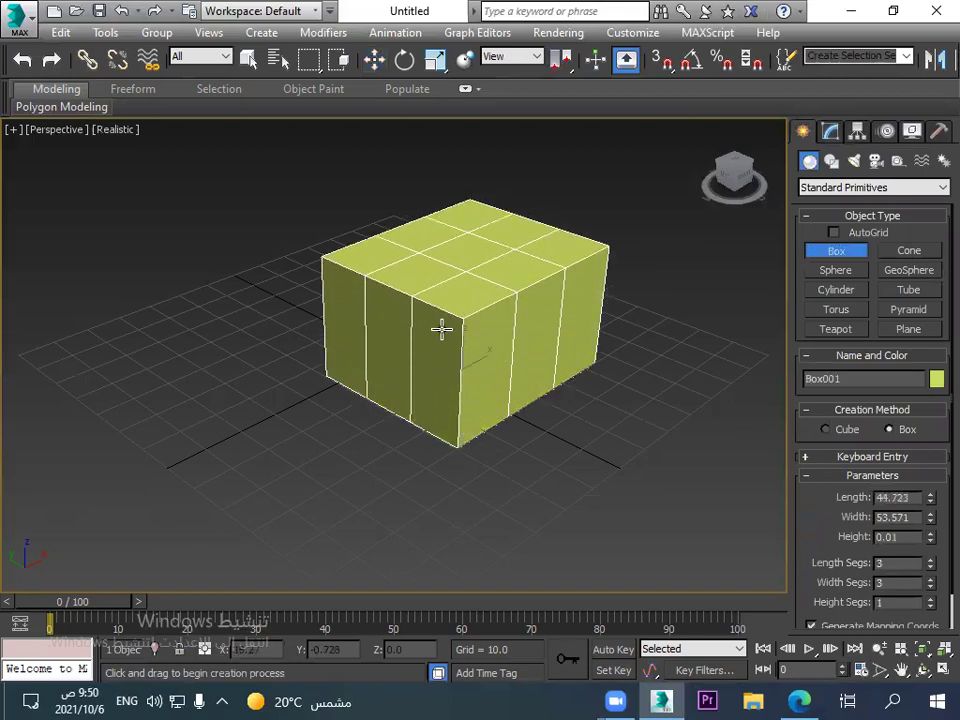
click(435, 339)
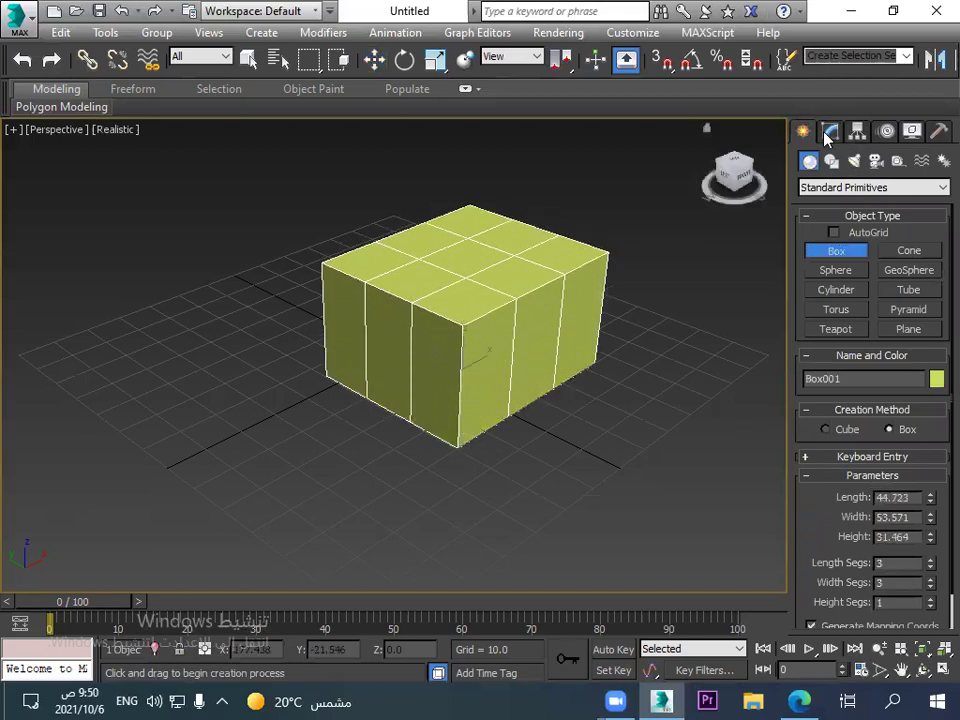
Set the new box's length segments and width segments to 1.
click(830, 132)
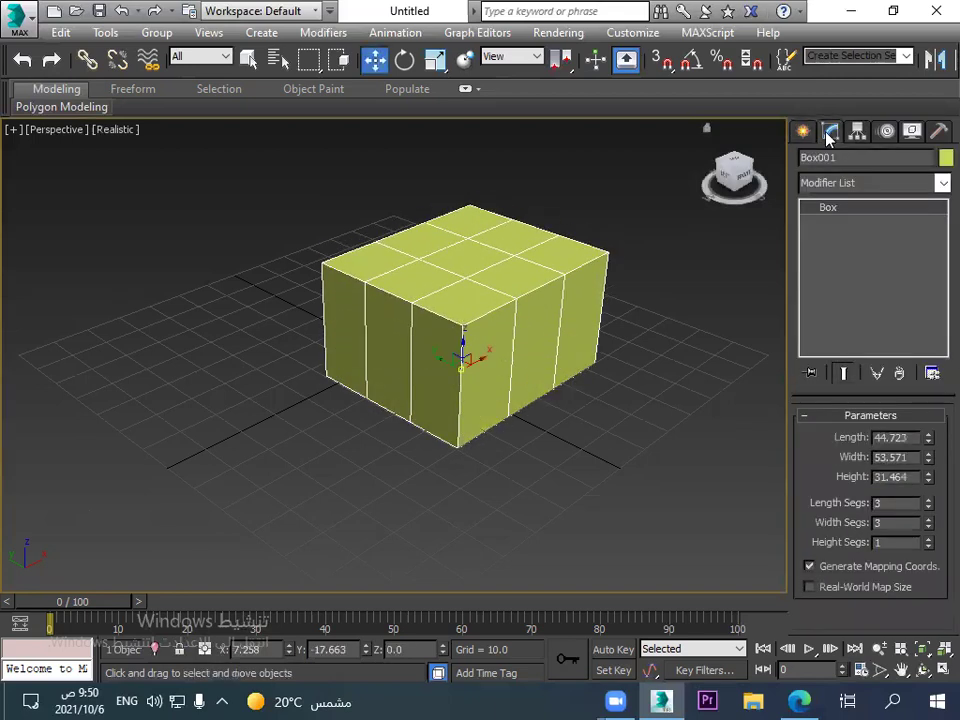
click(929, 507)
click(929, 507)
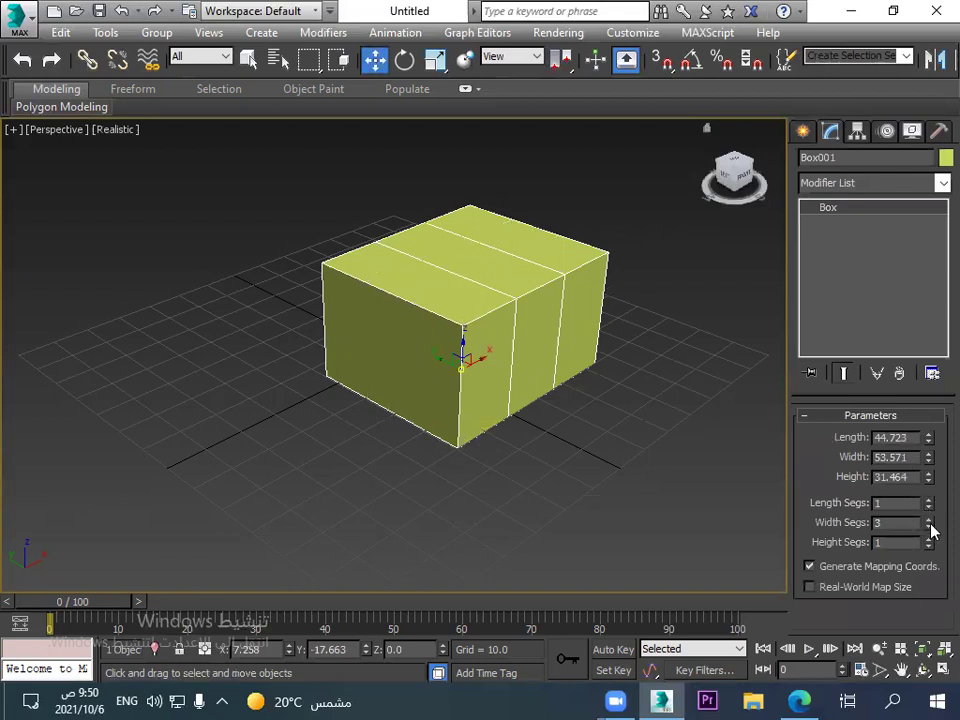
click(930, 527)
click(929, 527)
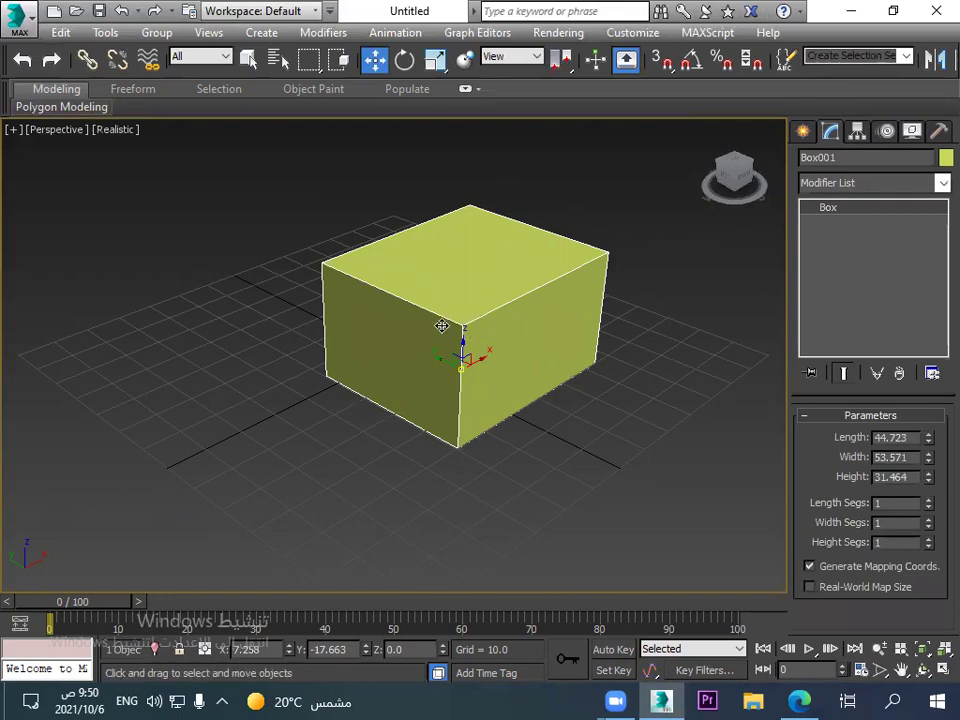
right_click(449, 290)
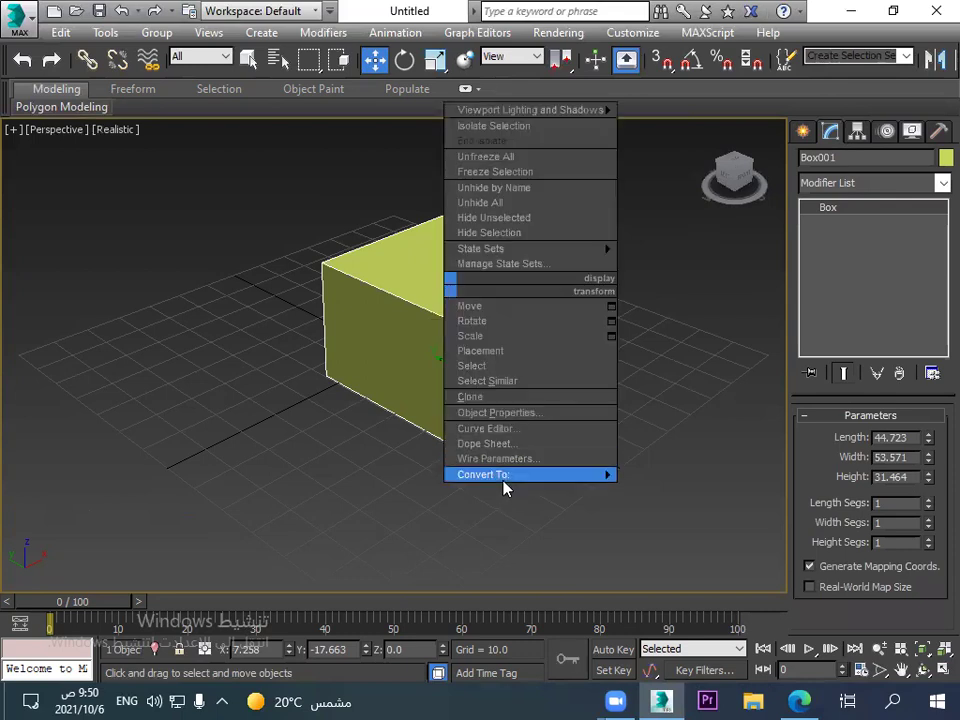
mouse_move(500, 475)
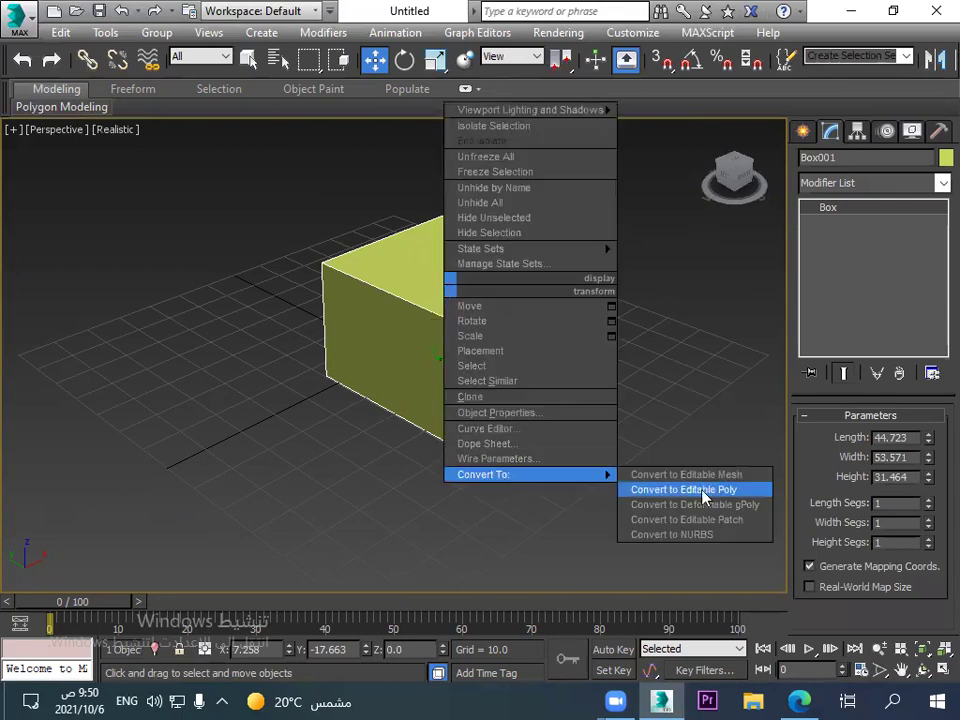
click(476, 544)
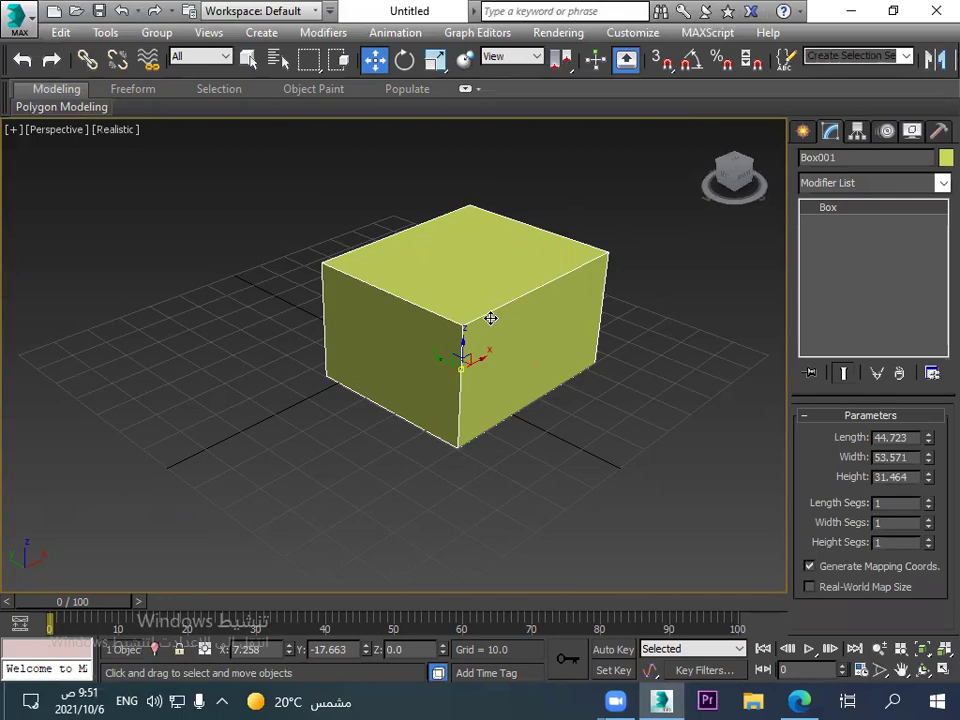
Add an Edit Poly modifier to the box, check the base Box parameters and return to the Edit Poly level.
click(899, 184)
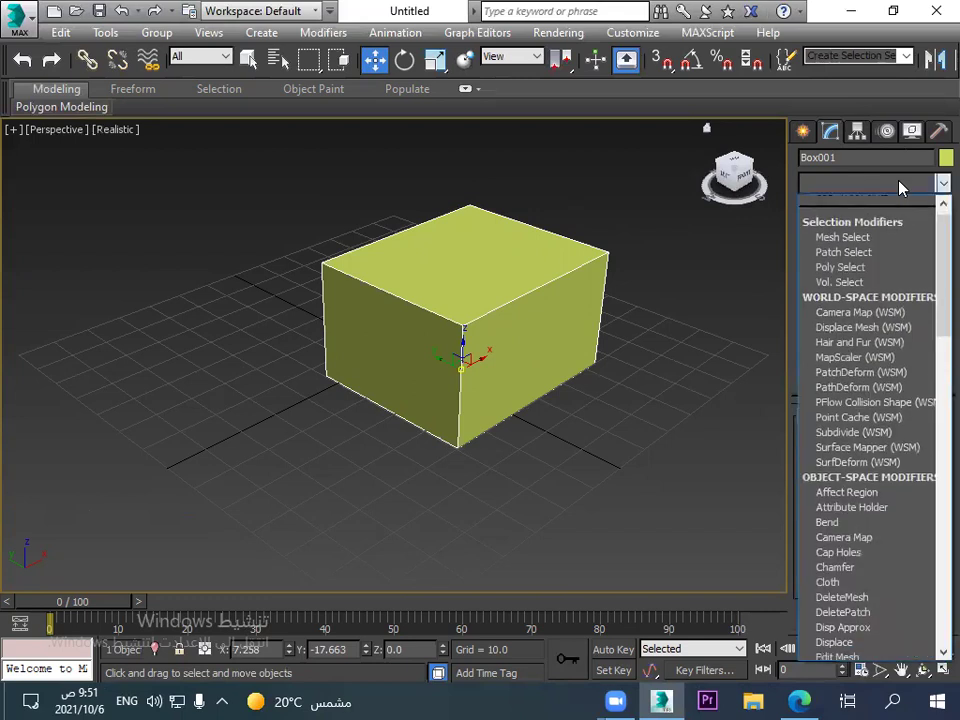
key(e)
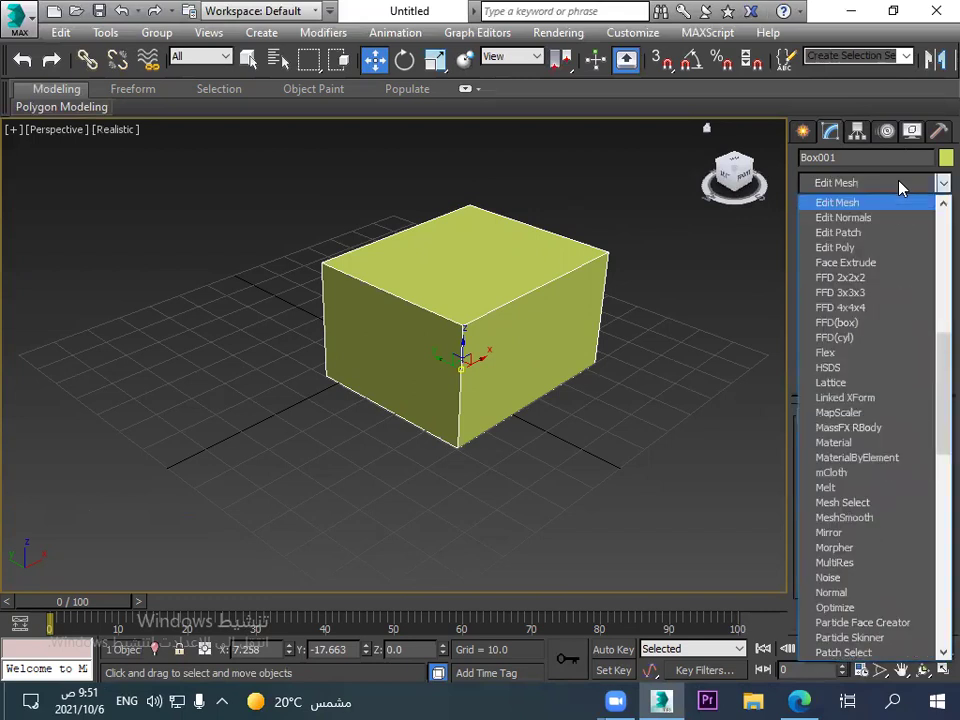
click(842, 248)
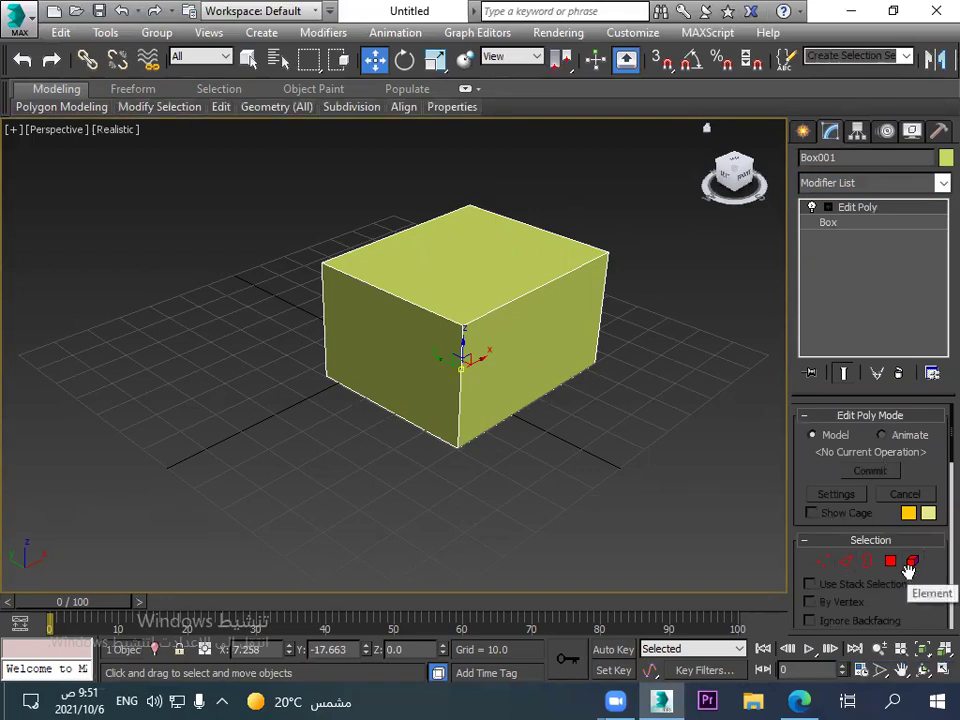
click(866, 224)
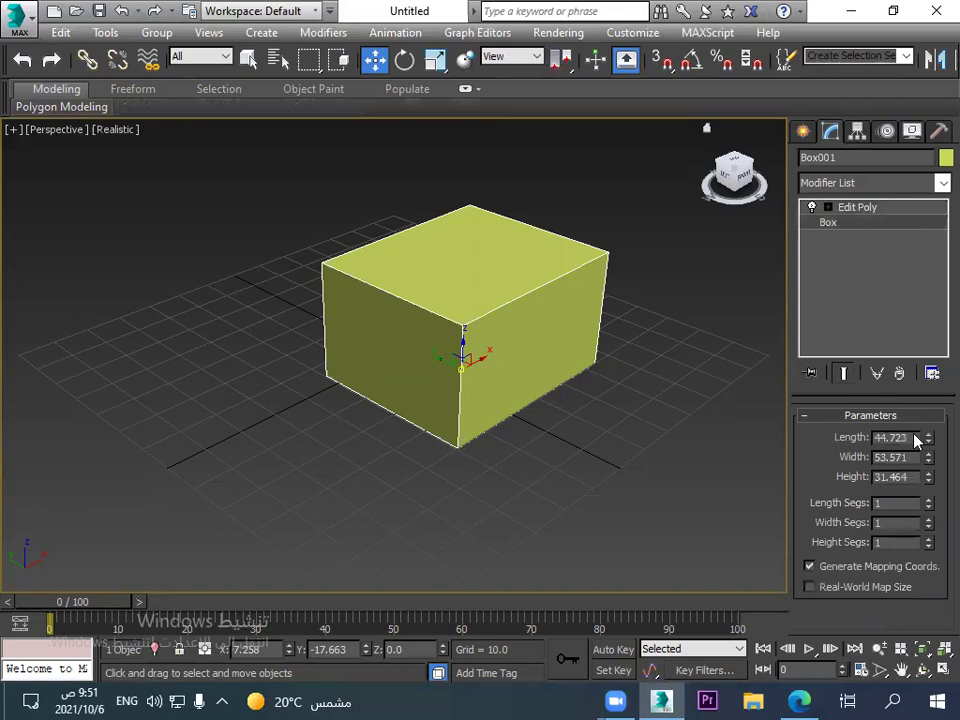
click(849, 208)
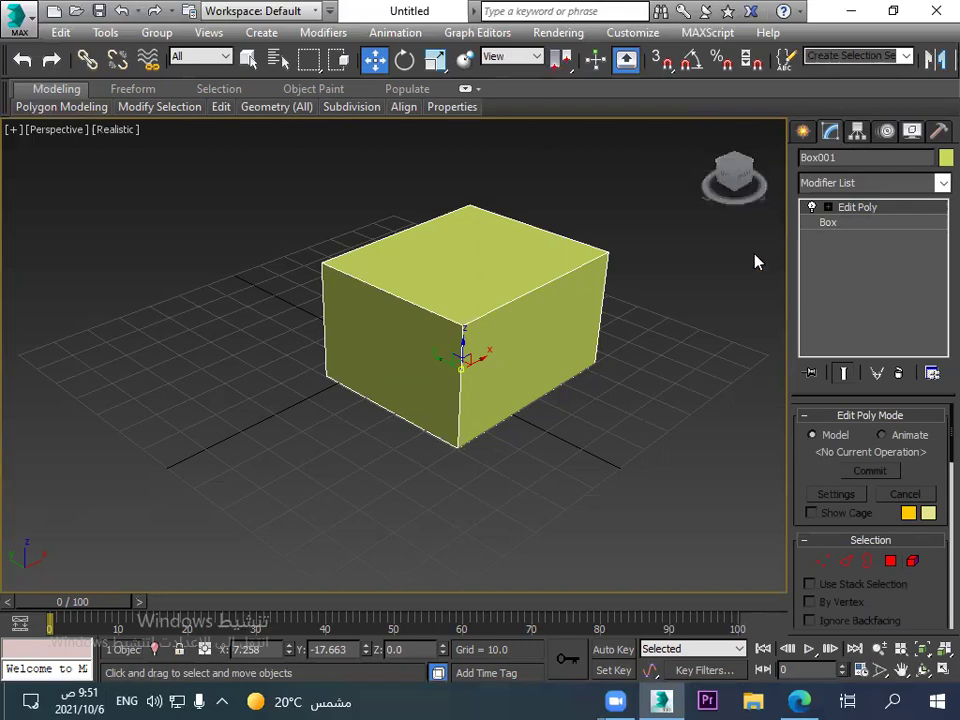
Create a second box in front of the first one, about 42.3 long, 47.4 wide and 33 high.
click(806, 133)
click(835, 250)
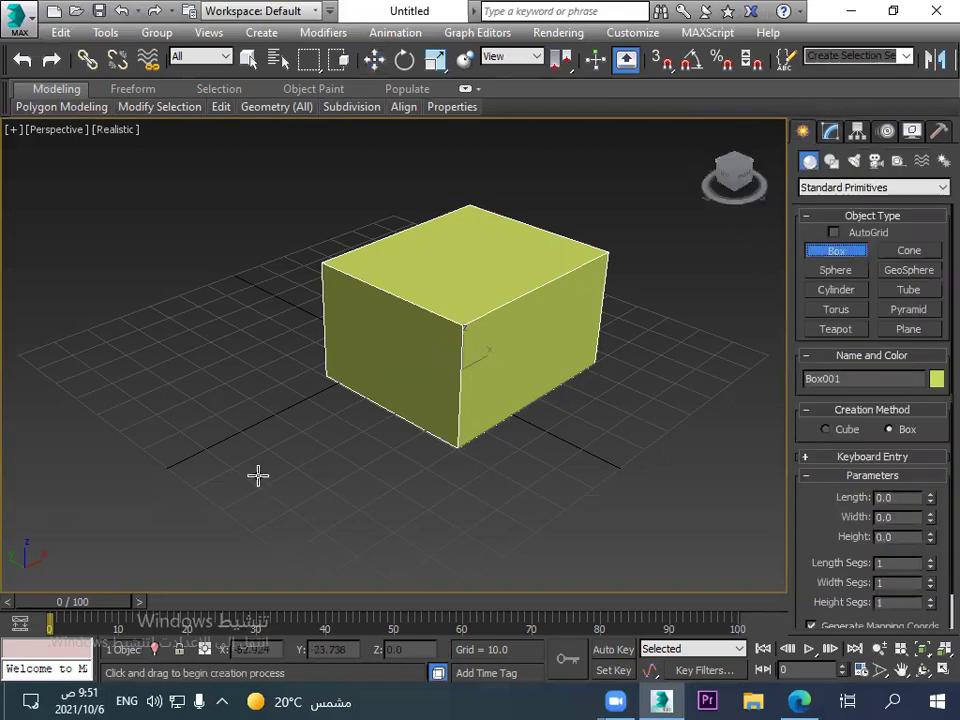
drag(259, 405, 182, 514)
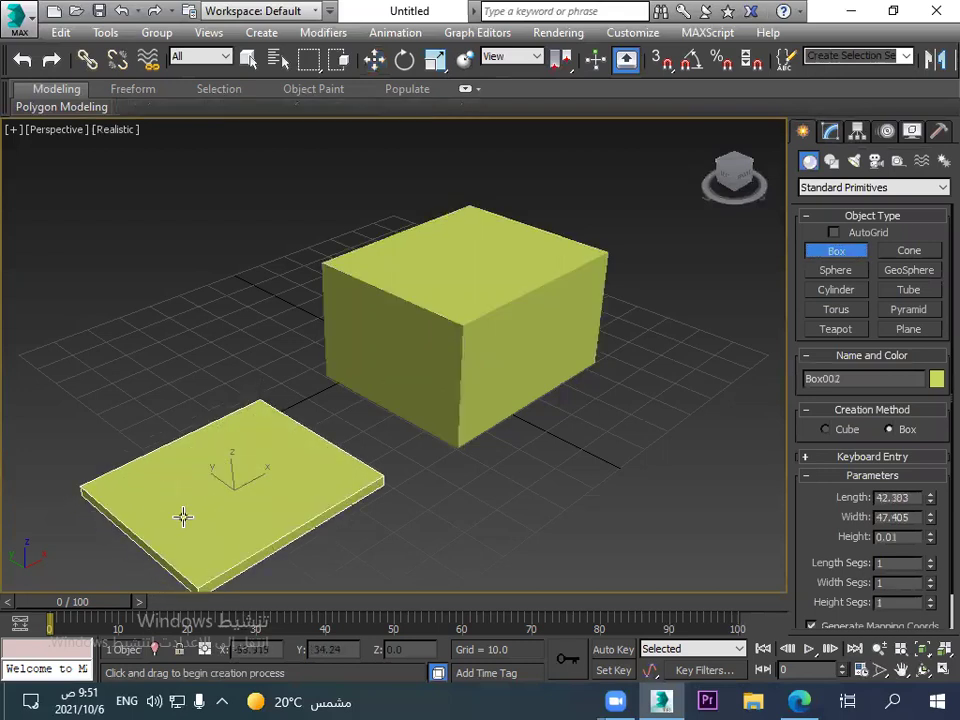
click(170, 455)
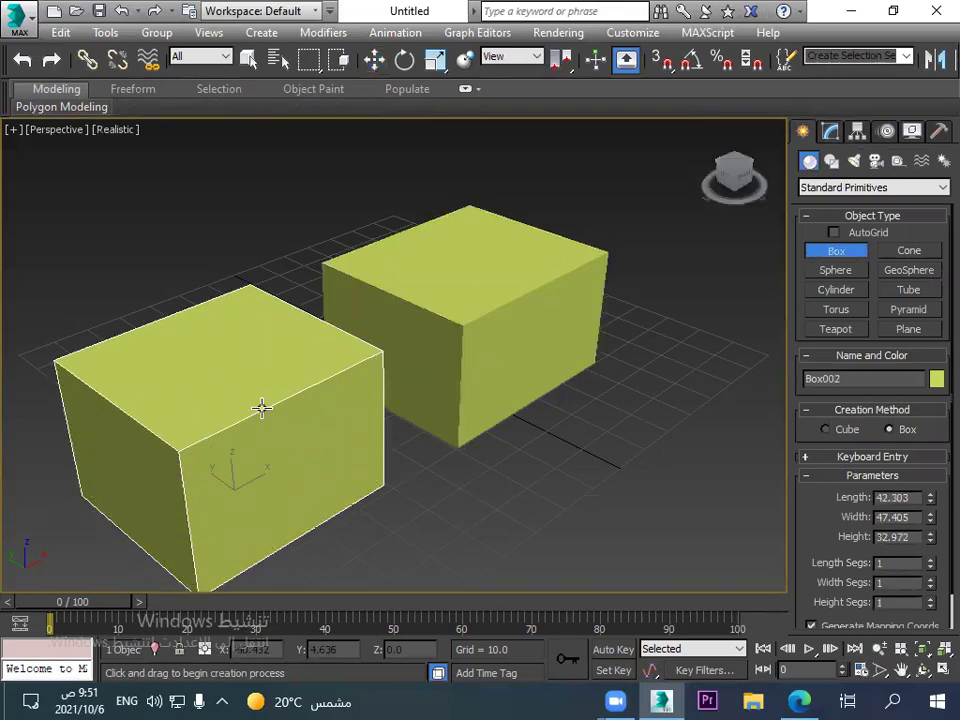
right_click(262, 420)
Convert the new second box to Editable Poly.
right_click(292, 465)
mouse_move(371, 655)
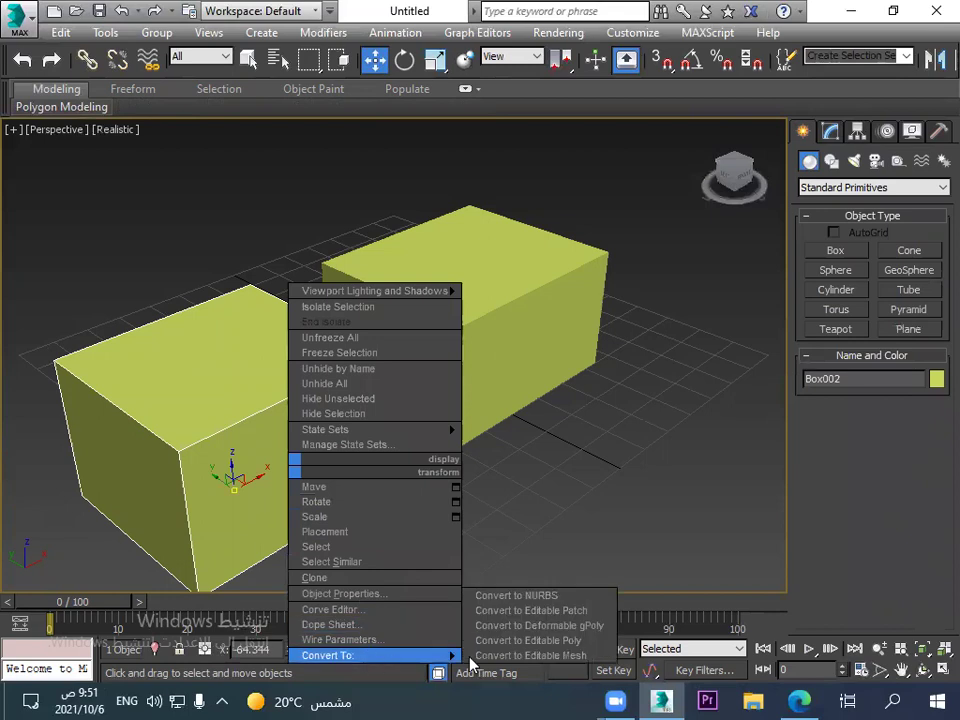
click(585, 640)
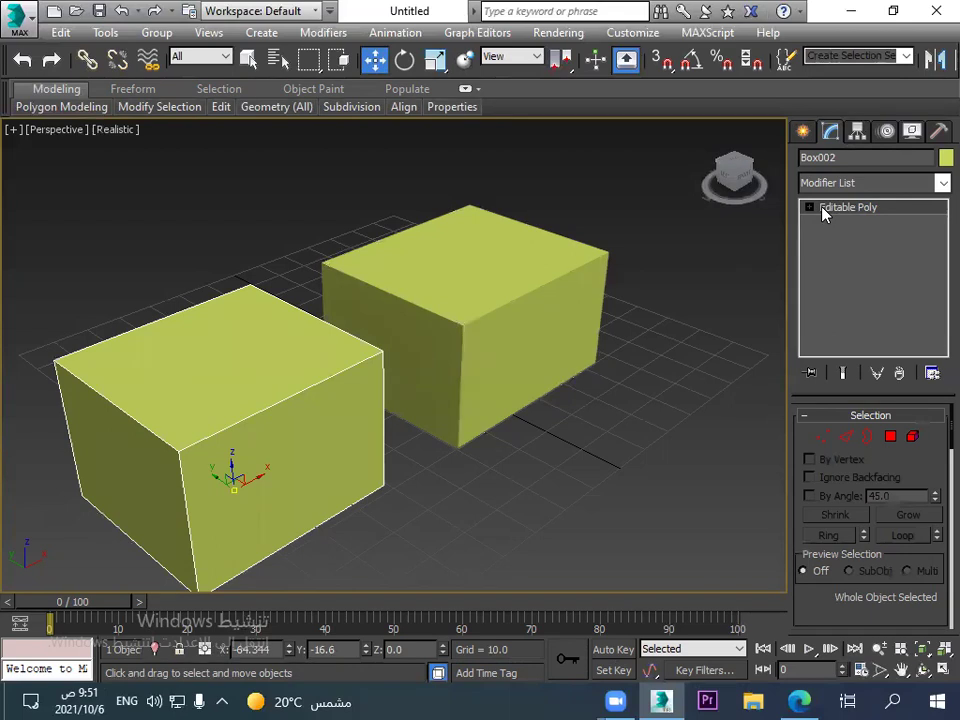
Set the Edit Poly box's base length and width segments to 3, and return to its Edit Poly level.
click(551, 281)
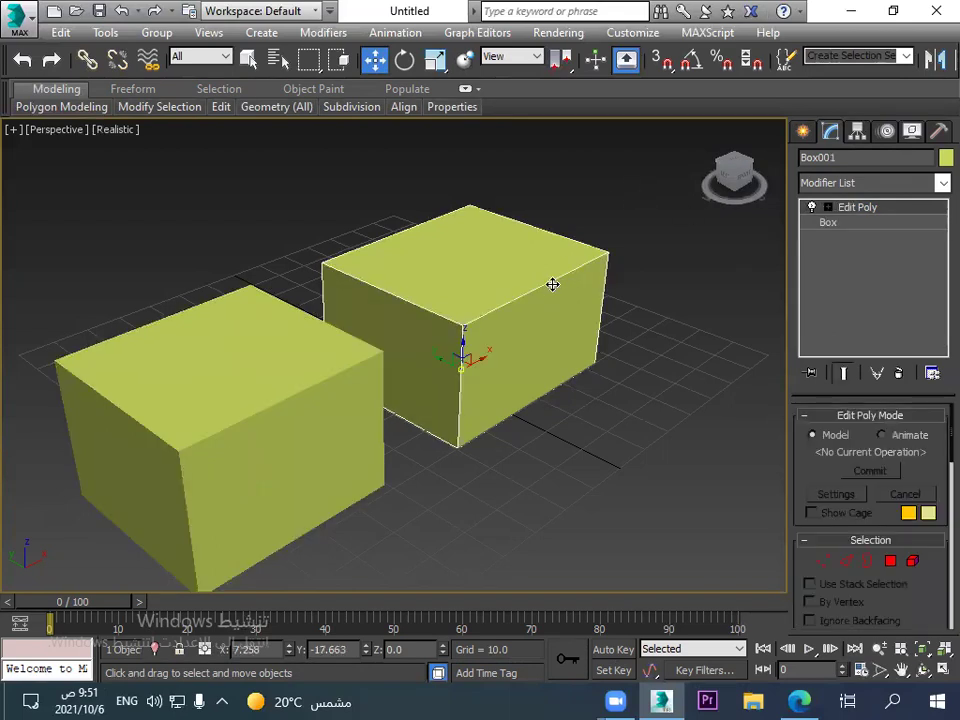
click(866, 226)
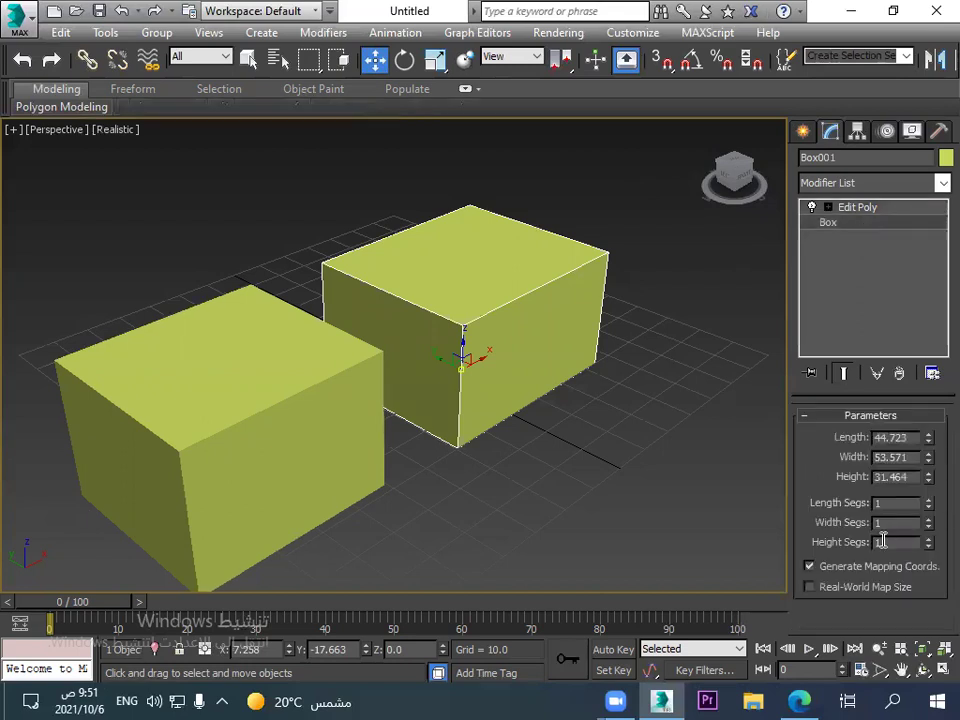
click(929, 500)
click(929, 500)
click(927, 519)
click(927, 519)
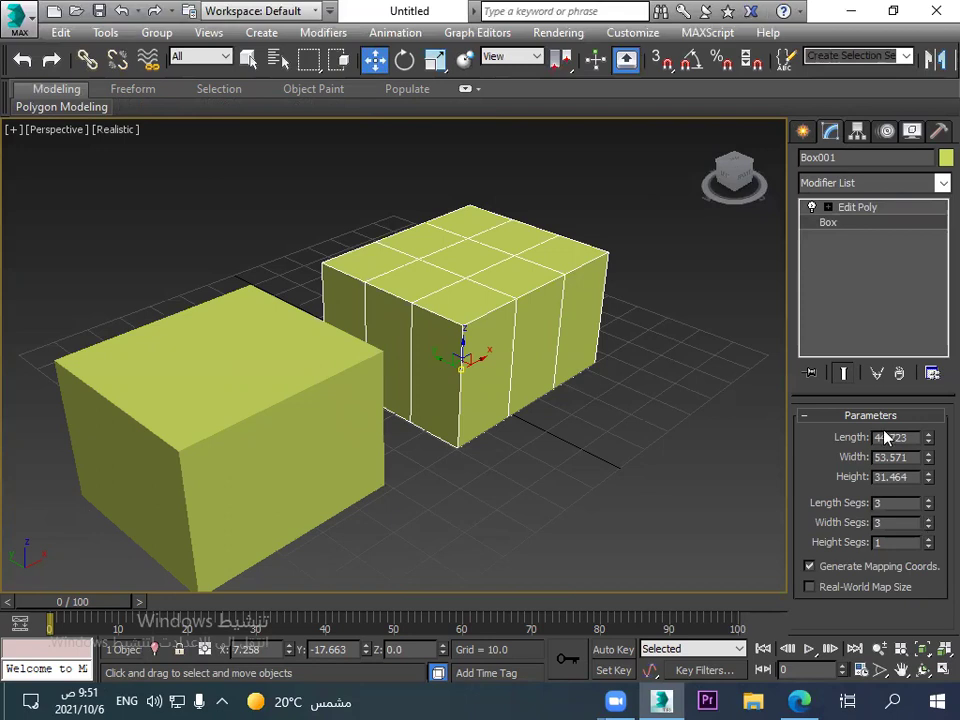
click(870, 209)
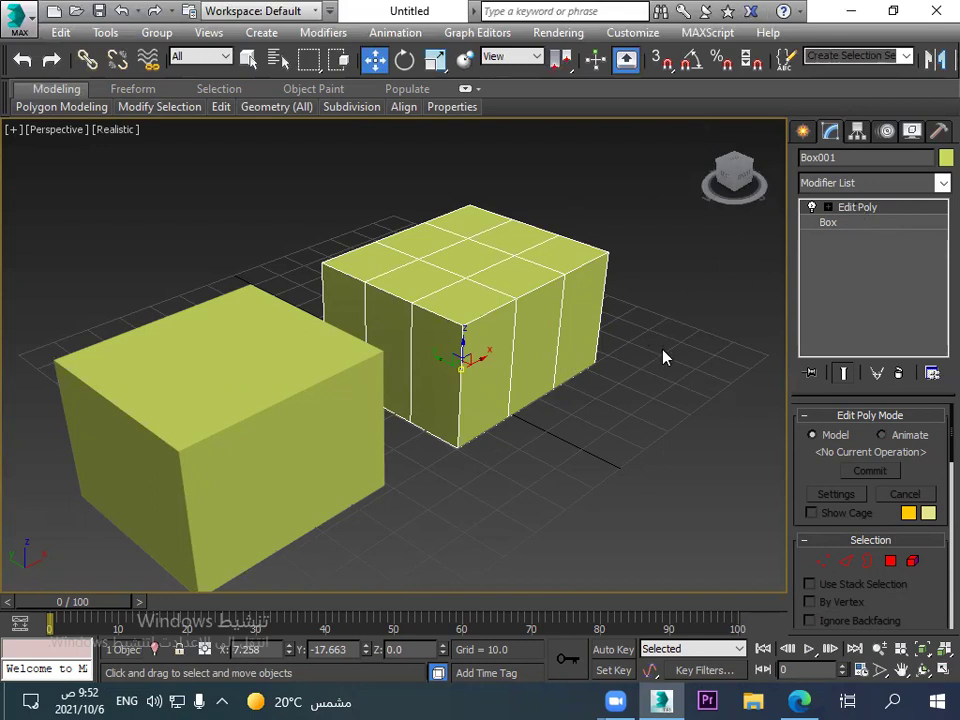
Delete the box that carries the Edit Poly modifier.
click(208, 401)
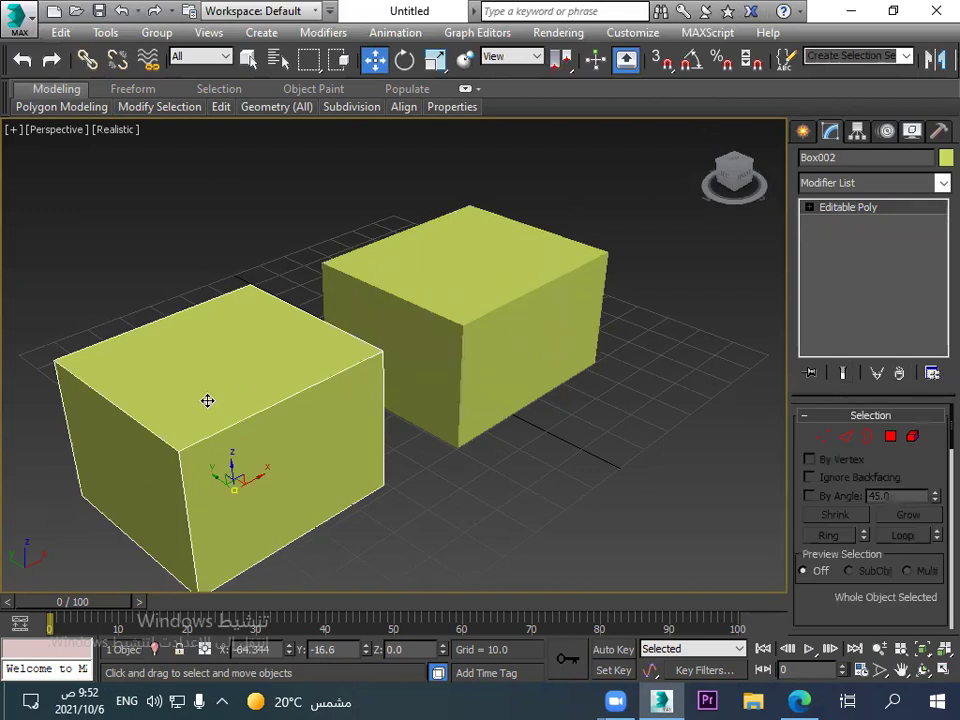
click(530, 328)
key(Delete)
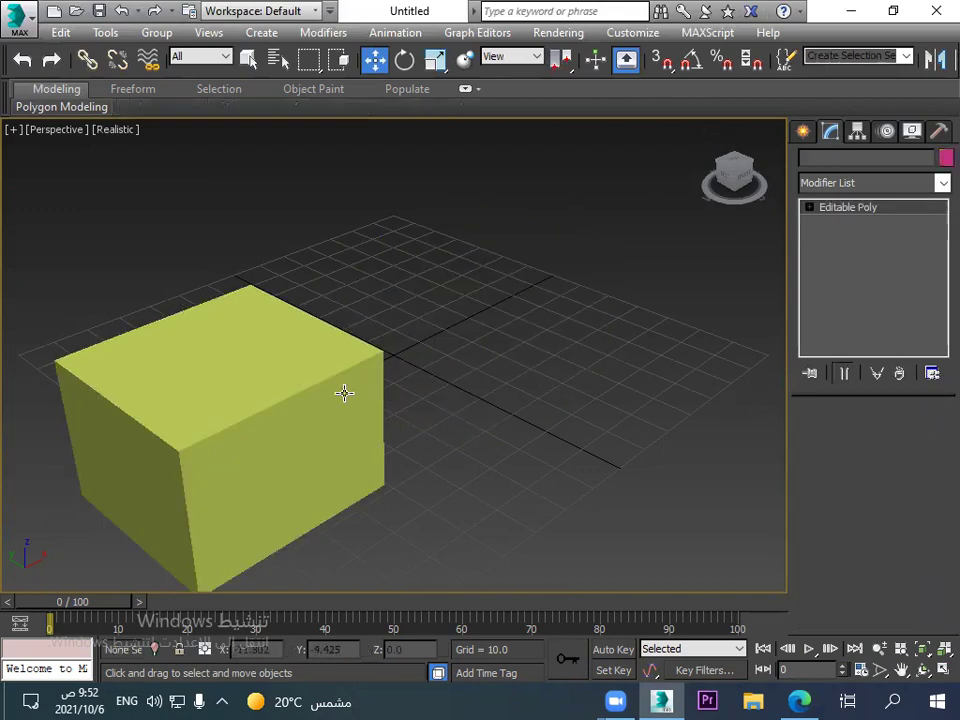
Move the remaining Editable Poly box along X to about -23.8, near the grid's centre.
click(344, 393)
drag(251, 476, 437, 374)
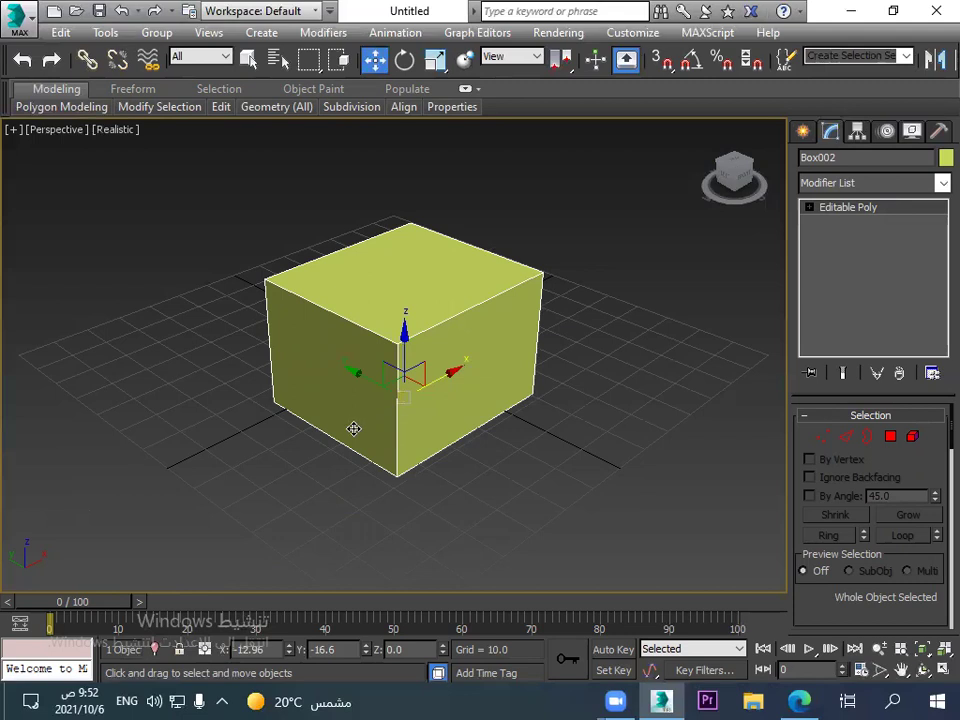
drag(446, 381, 412, 395)
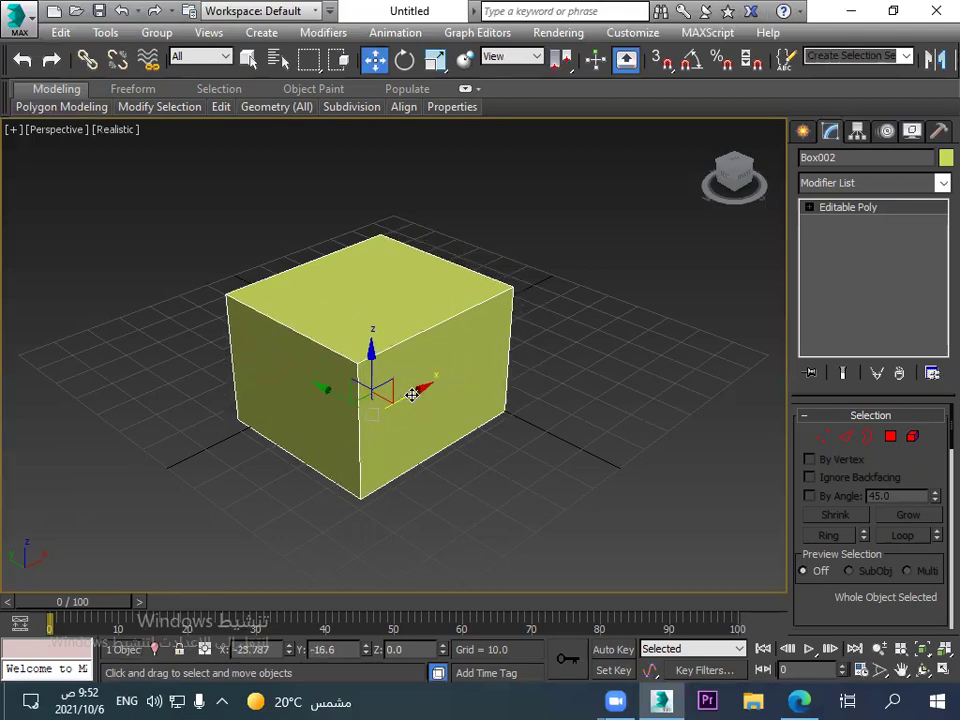
Demonstrate vertex, edge and border selection on the closed box, picking an upper corner vertex and an upper front edge.
click(826, 441)
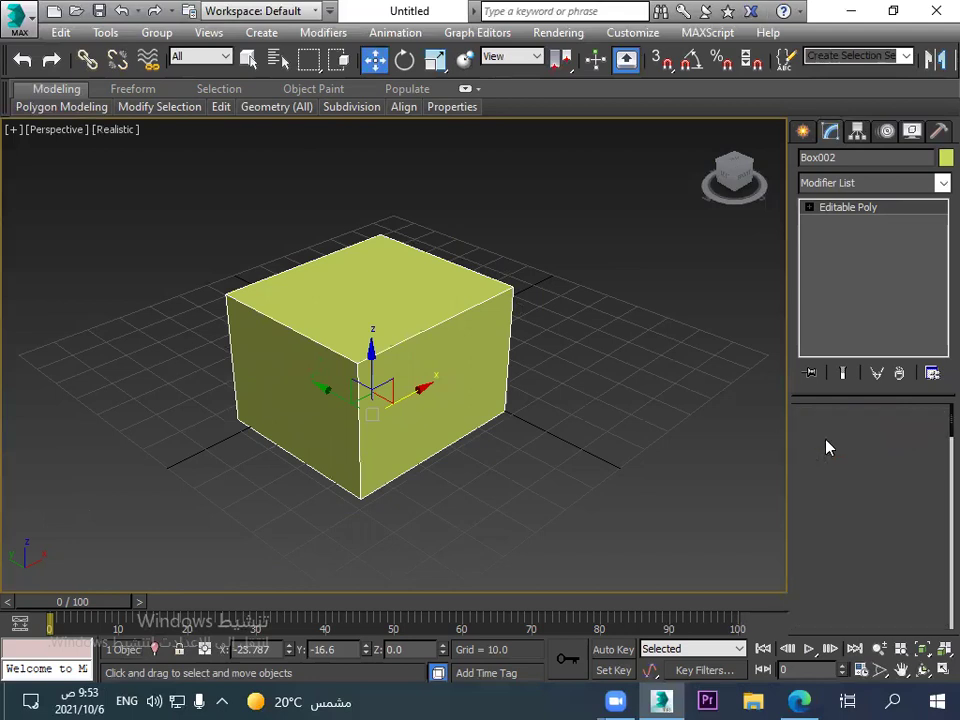
click(513, 284)
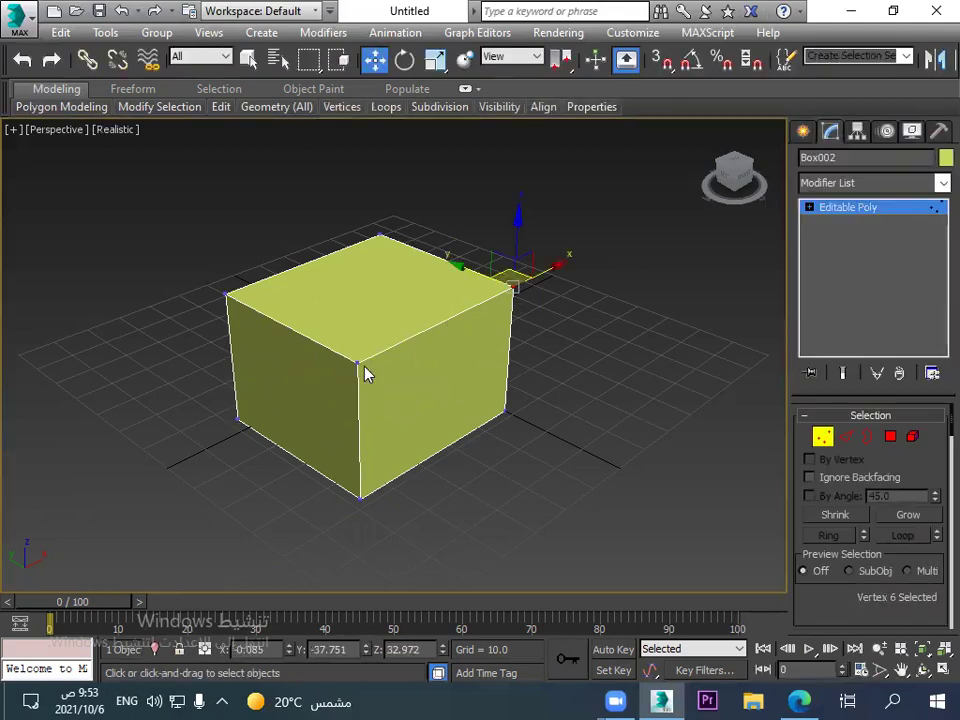
click(849, 438)
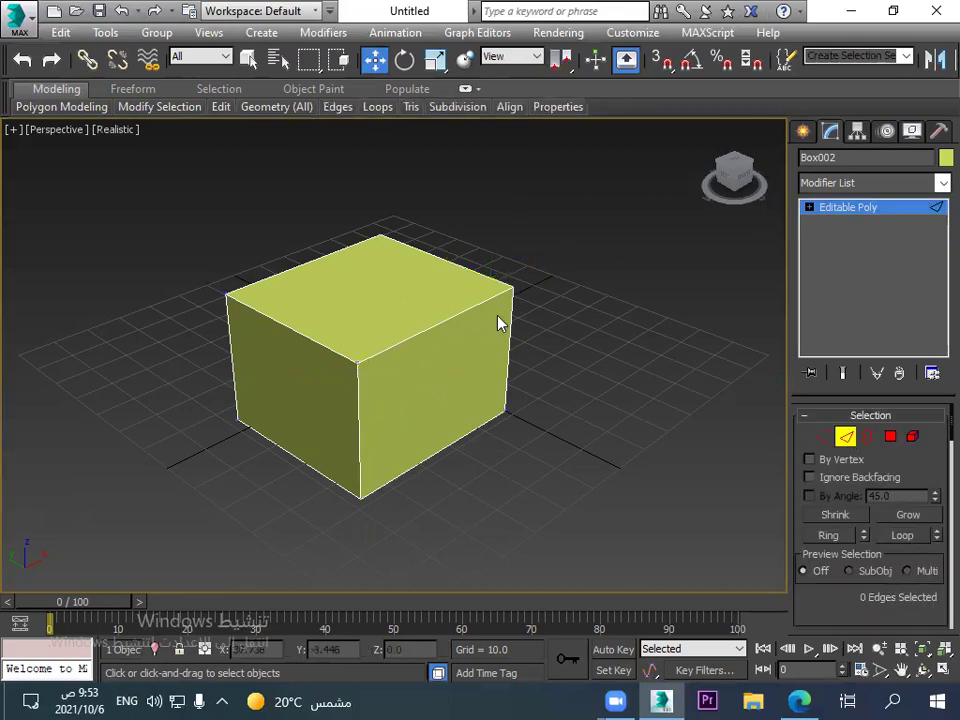
click(467, 311)
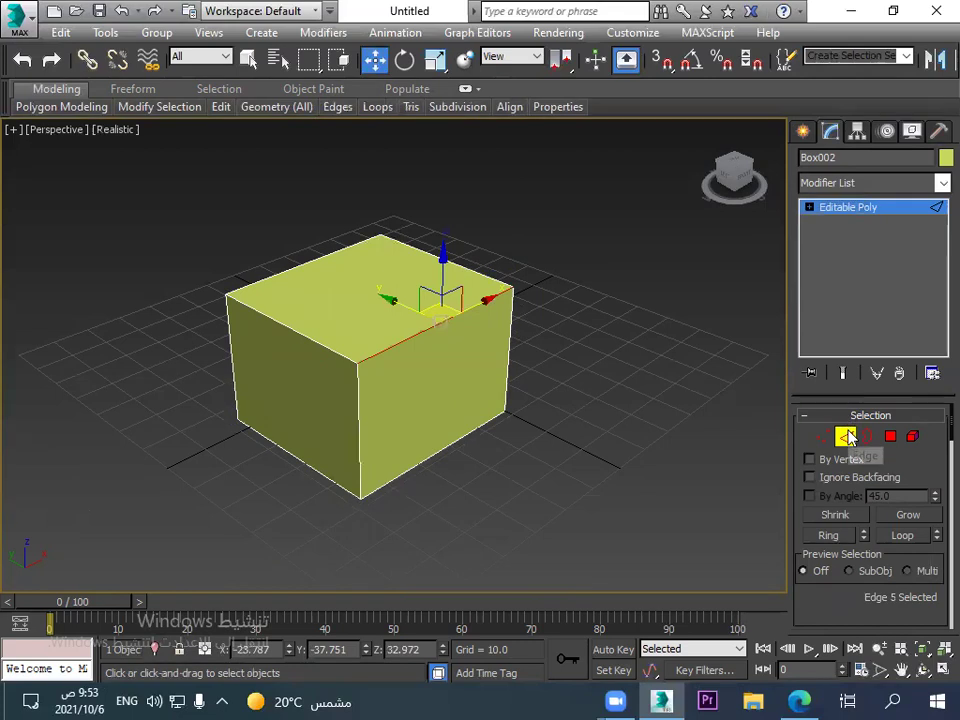
click(868, 437)
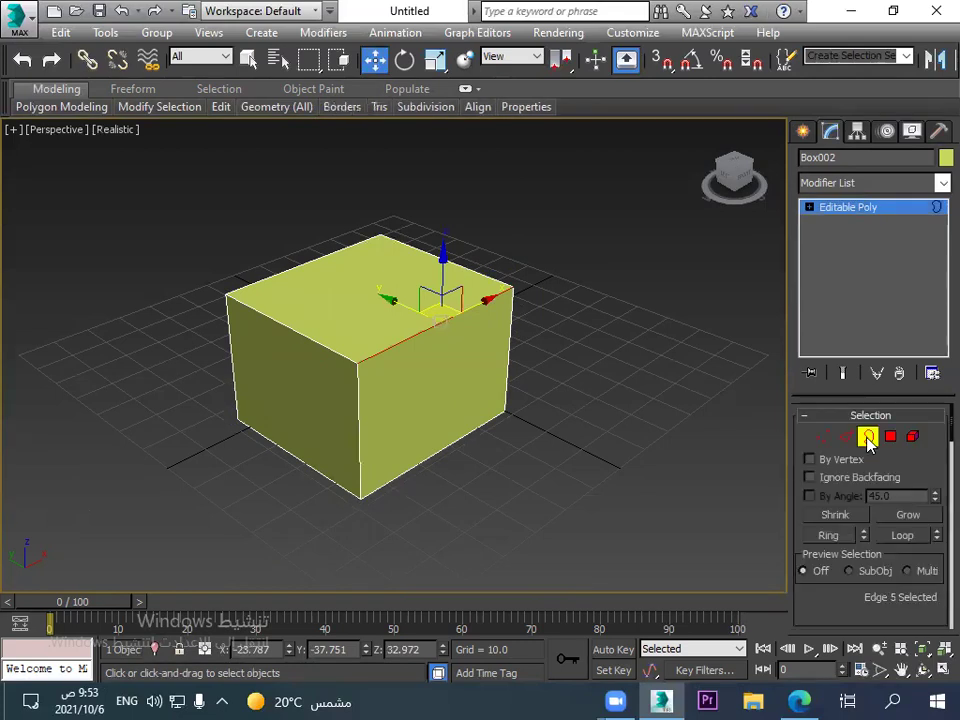
click(400, 381)
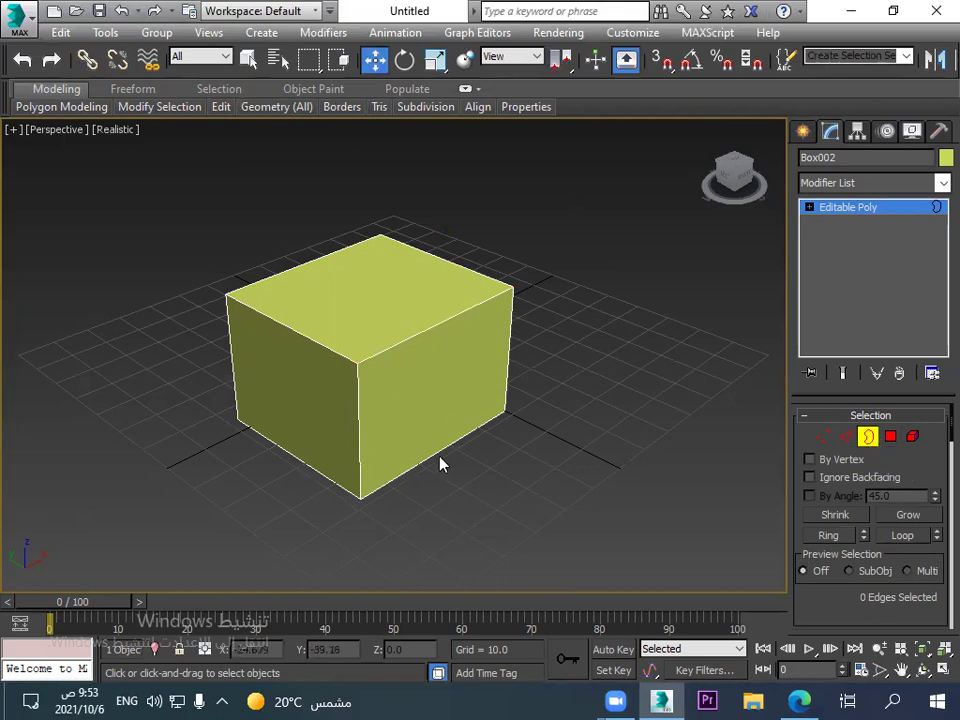
Delete the front side polygon facing negative Y to open the box.
click(890, 437)
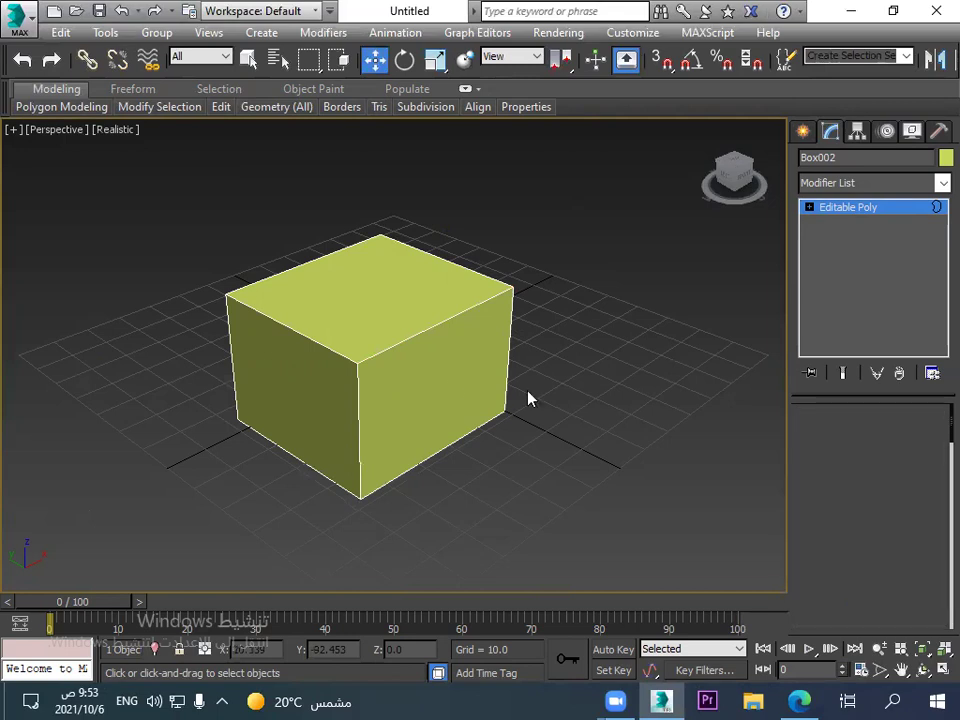
click(395, 370)
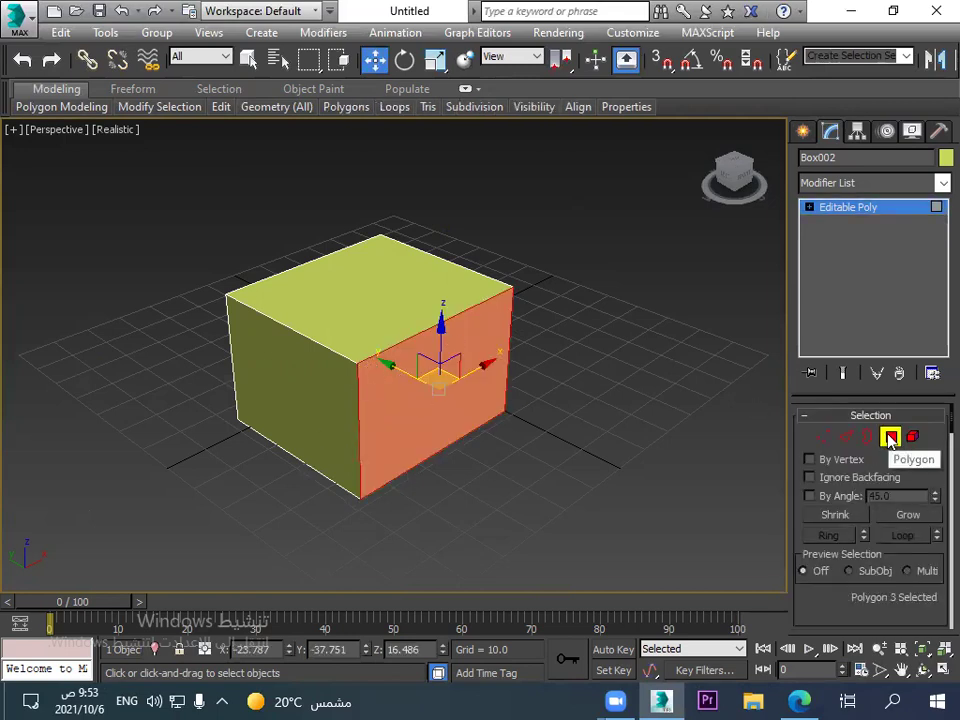
key(Delete)
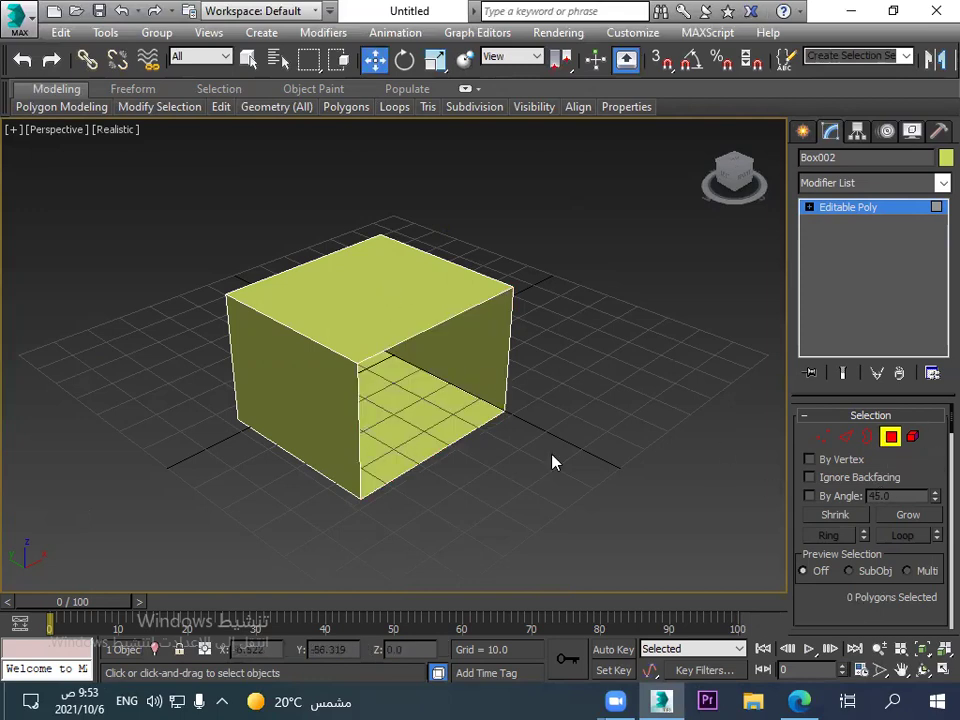
Select the border around the box's opening, and select the whole box as an element.
key(3)
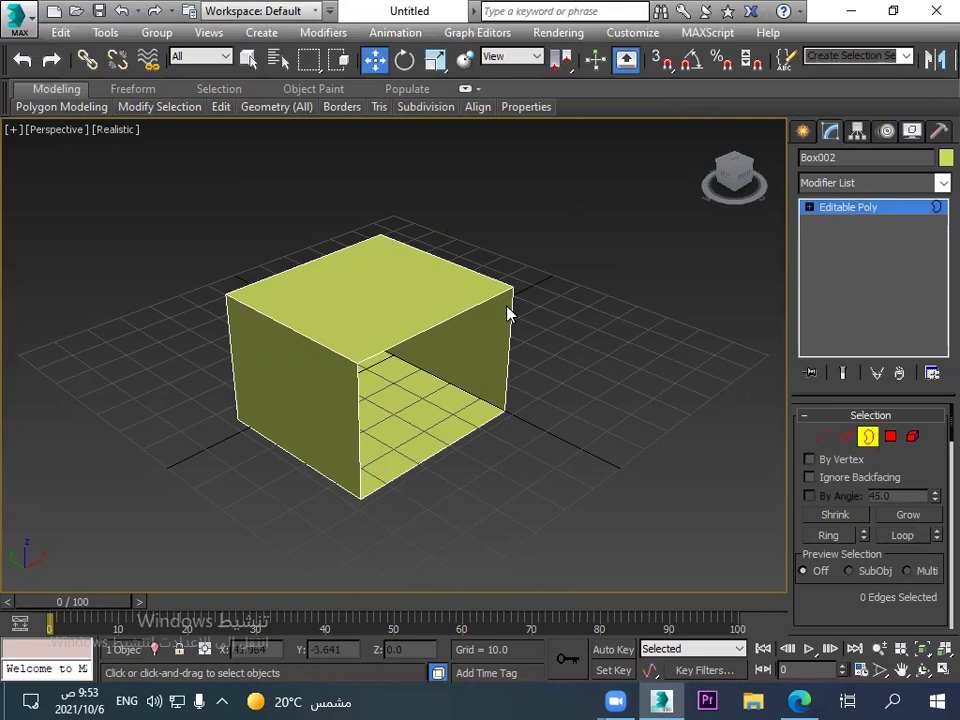
click(509, 306)
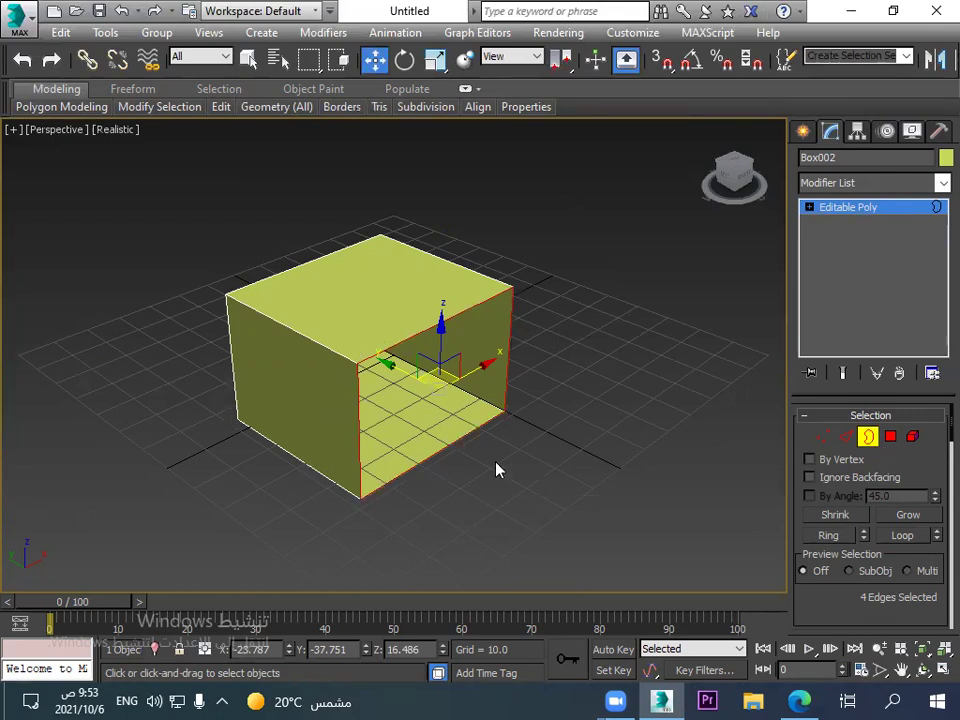
click(912, 437)
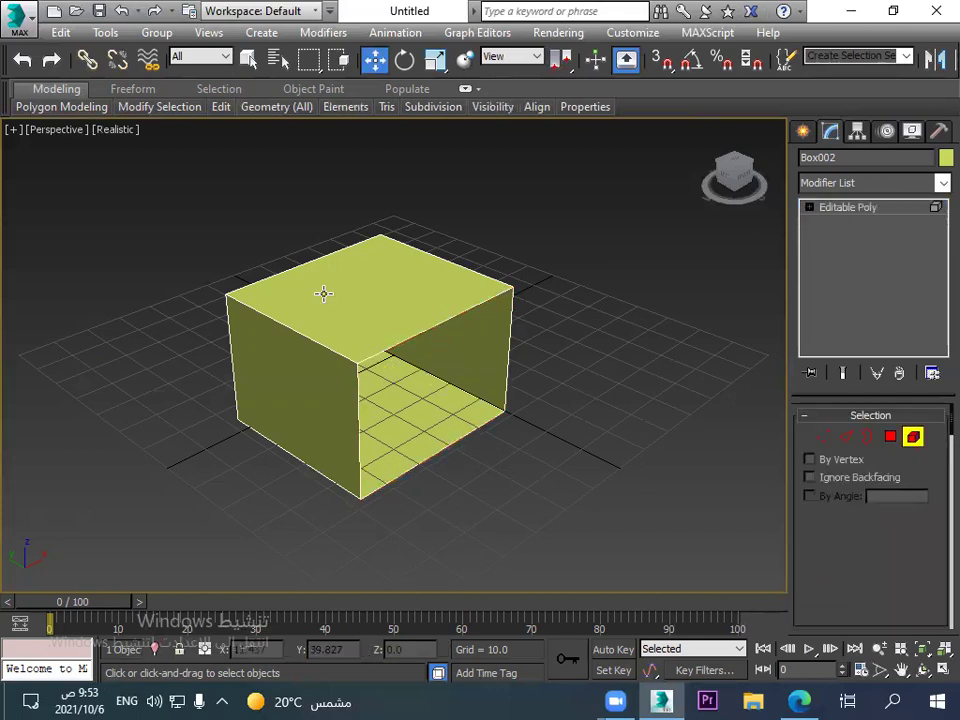
click(324, 294)
Try moving the opening's border along X, undo the move and clear the border selection.
click(891, 437)
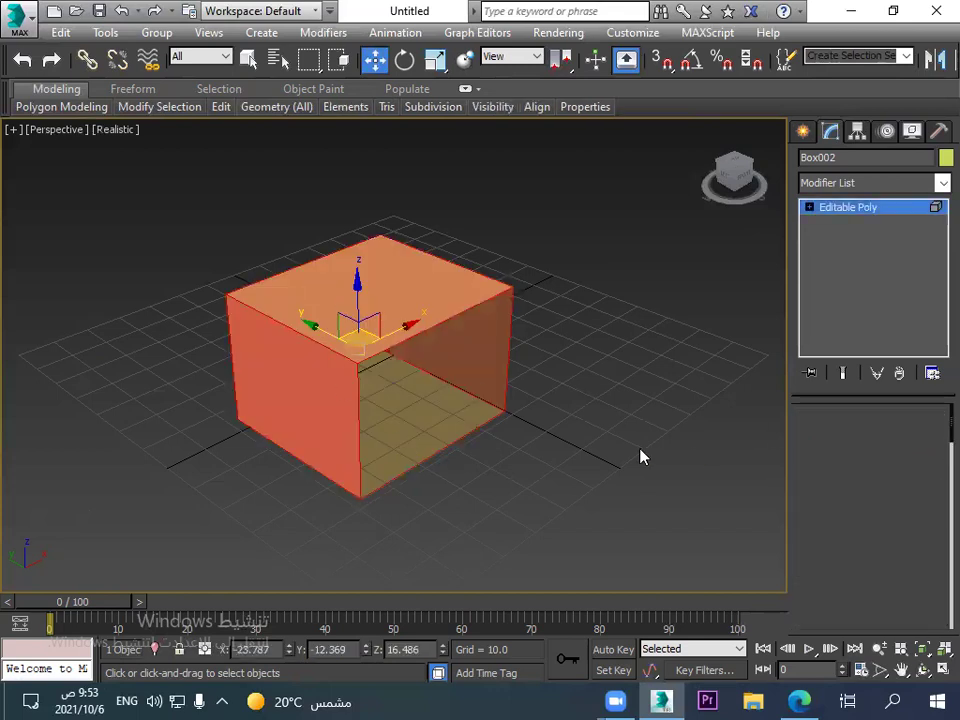
click(868, 439)
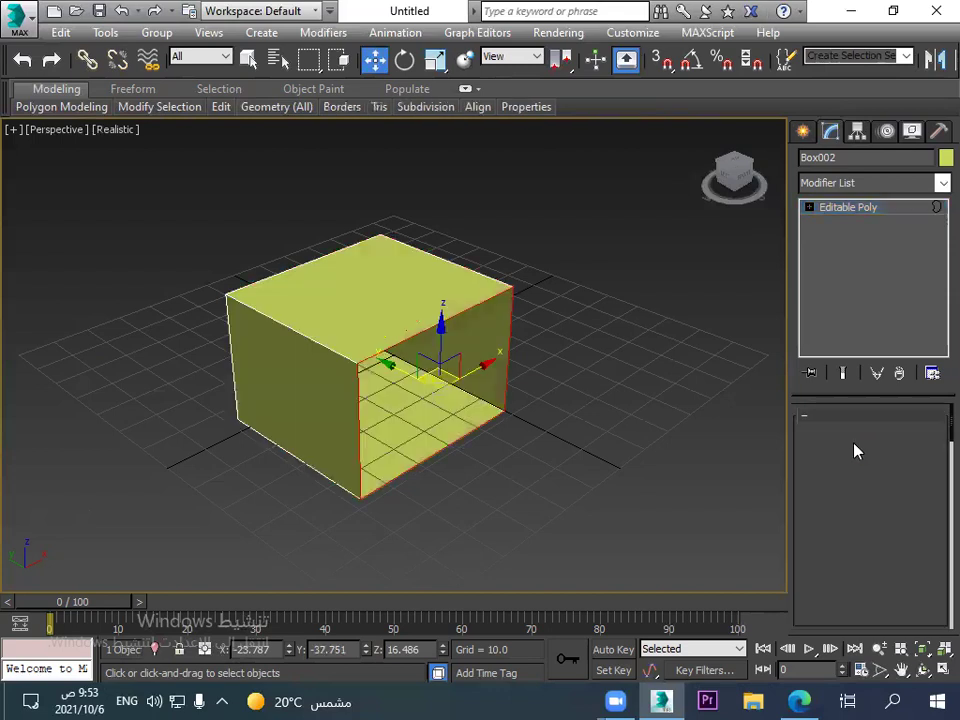
drag(466, 374, 524, 341)
key(ctrl+z)
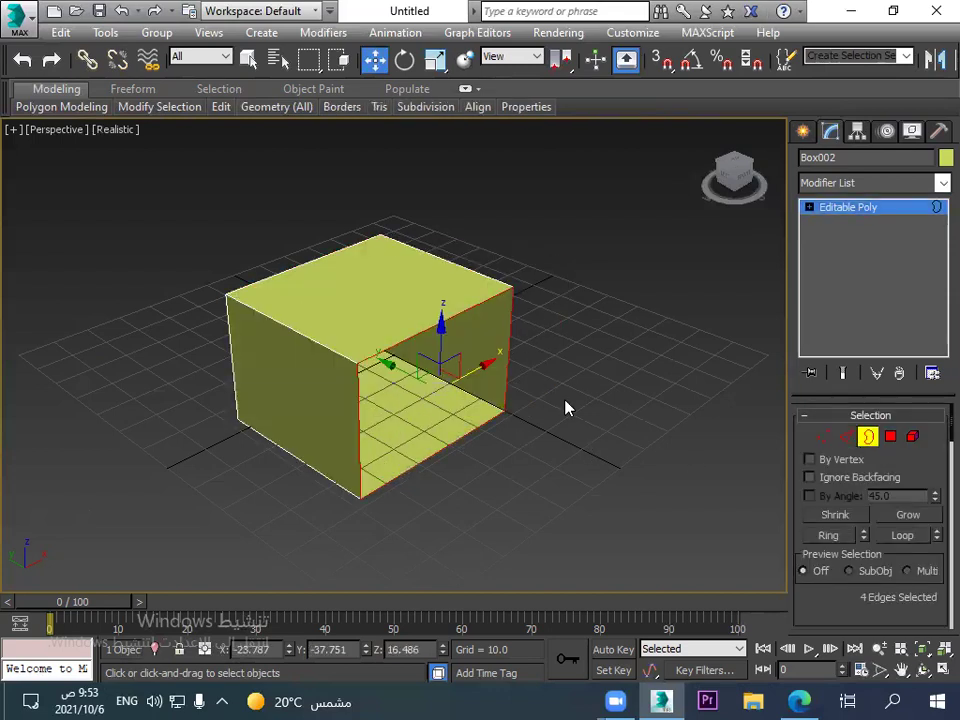
click(750, 454)
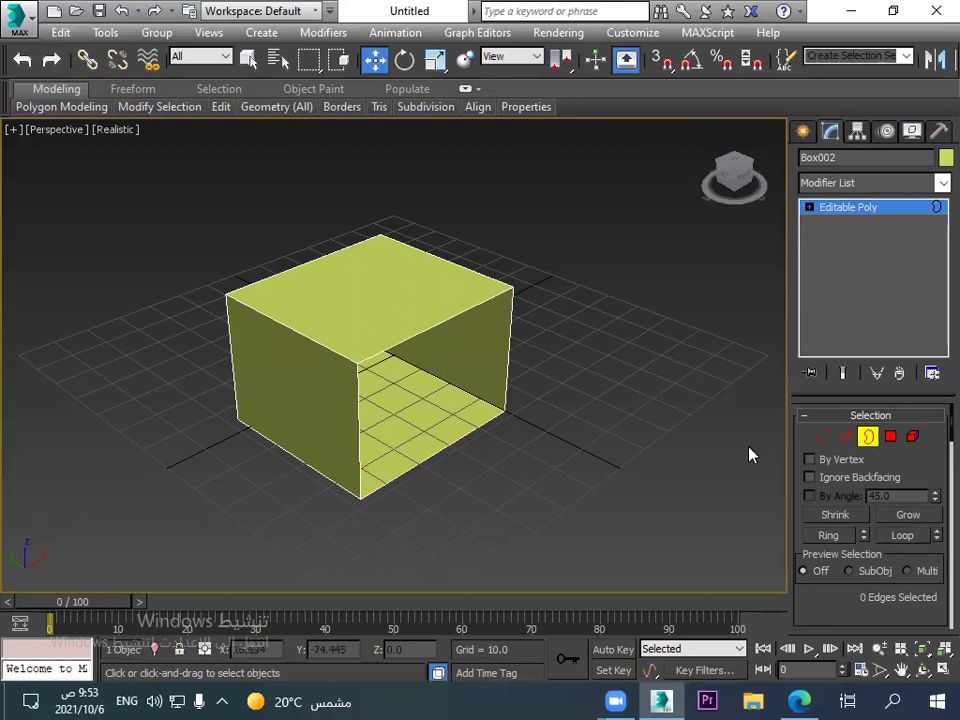
Delete the bottom polygon of the opened box.
click(890, 437)
click(452, 431)
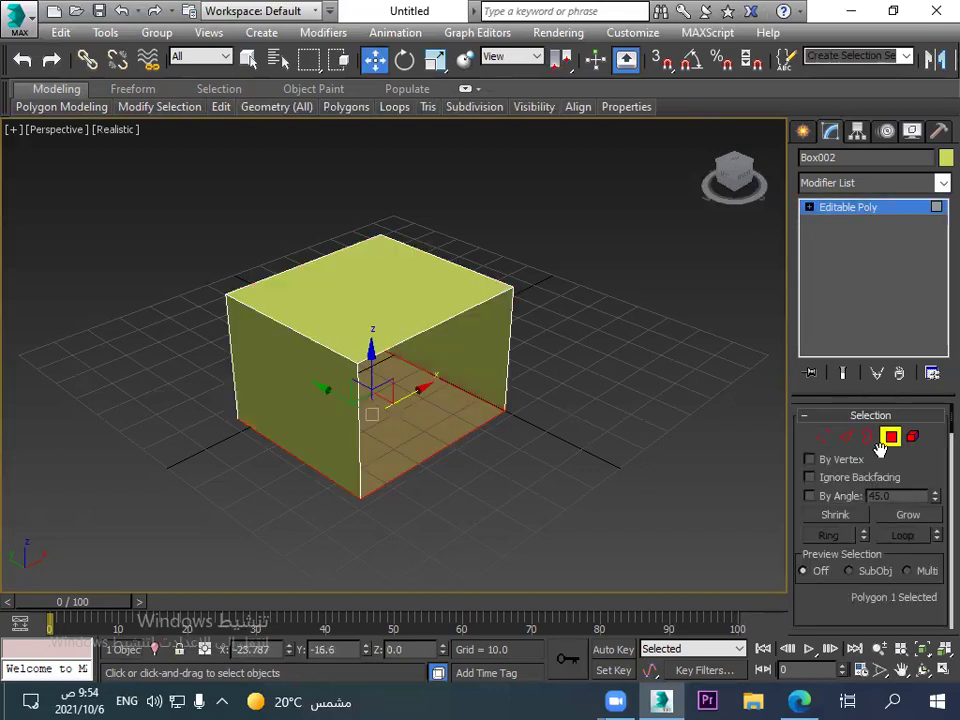
key(Delete)
Demonstrate the sub-object levels on the open box by selecting its back polygon, upper front edge and open border, passing through vertex level.
mouse_move(630, 399)
alt+middle_down()
mouse_move(508, 403)
mouse_move(499, 379)
mouse_move(529, 381)
alt+middle_up()
click(389, 359)
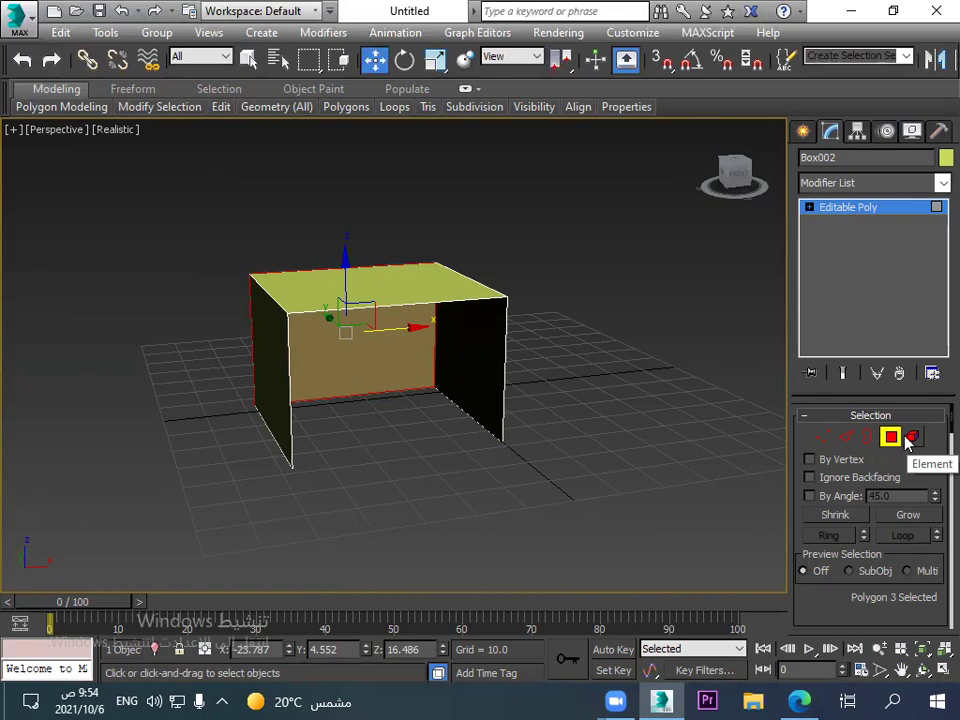
click(822, 437)
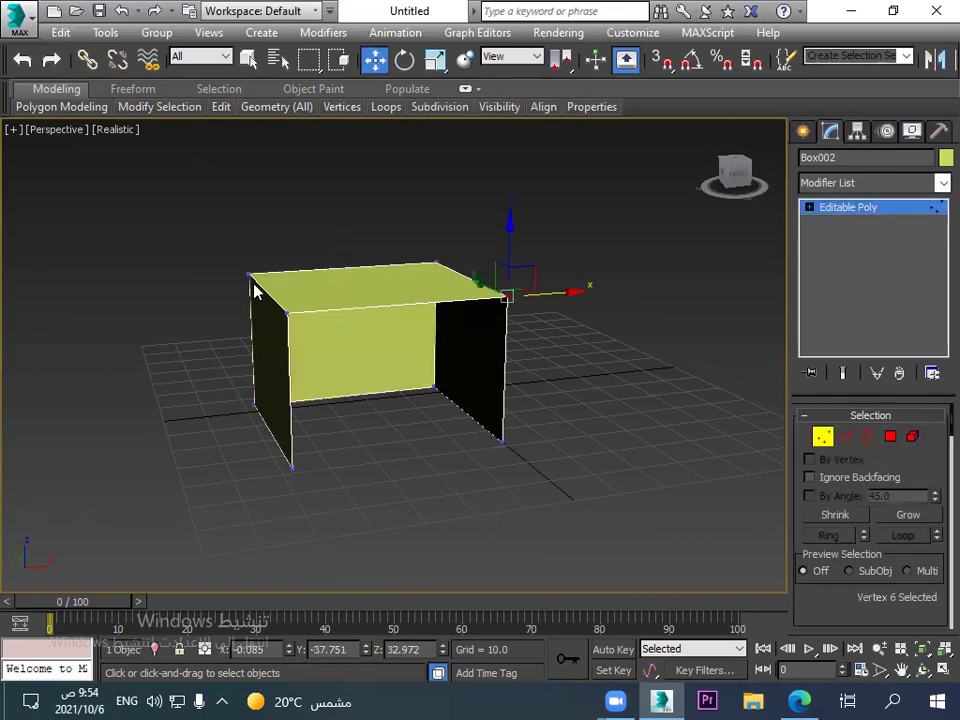
key(2)
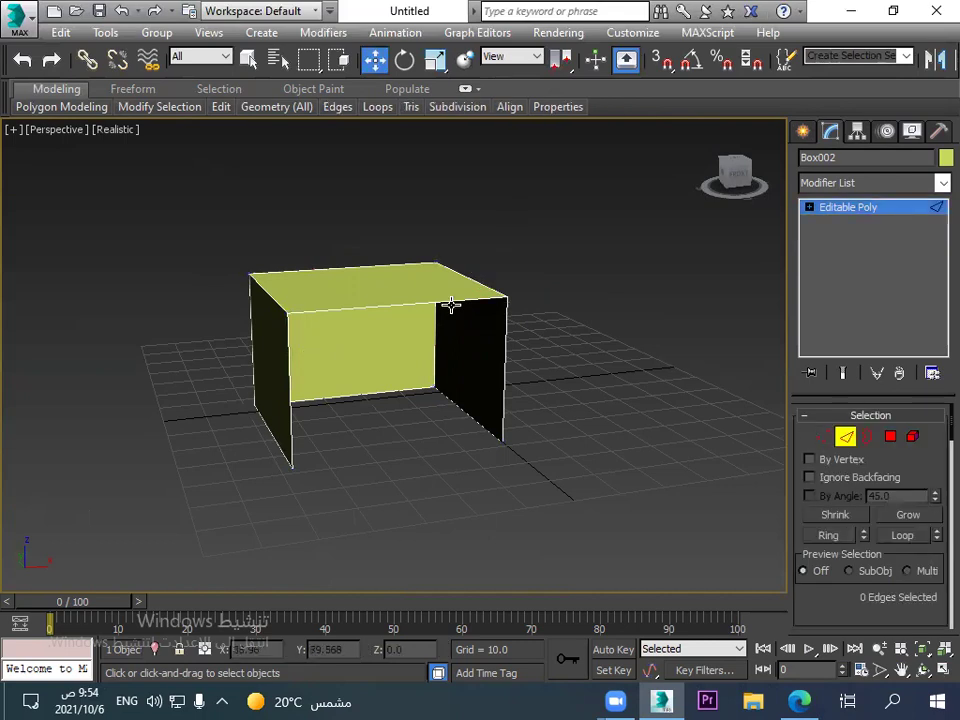
click(451, 303)
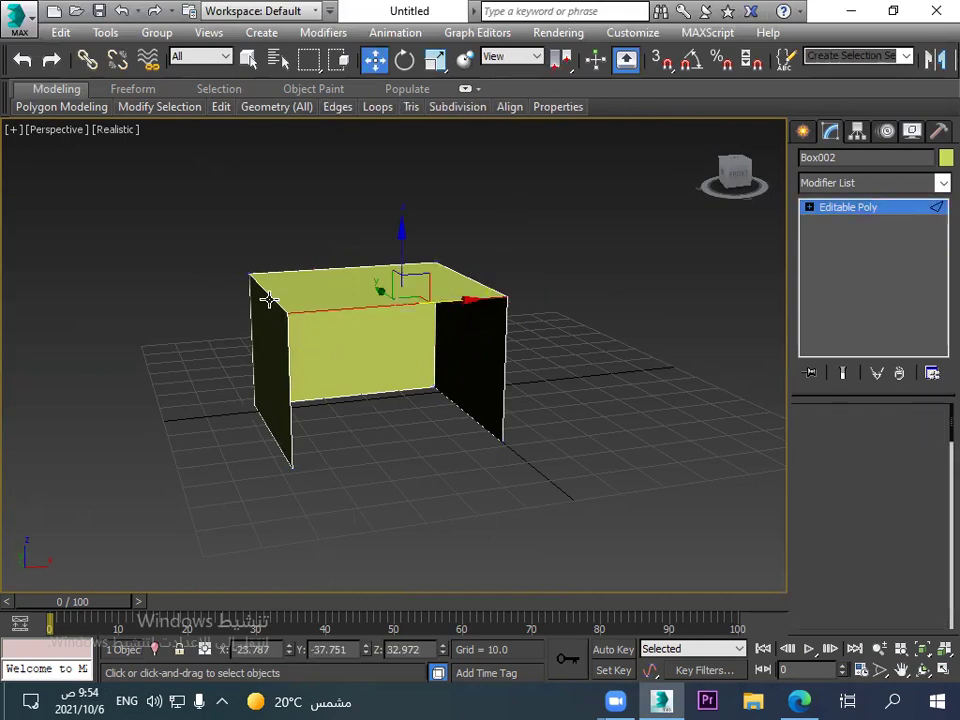
key(3)
click(495, 344)
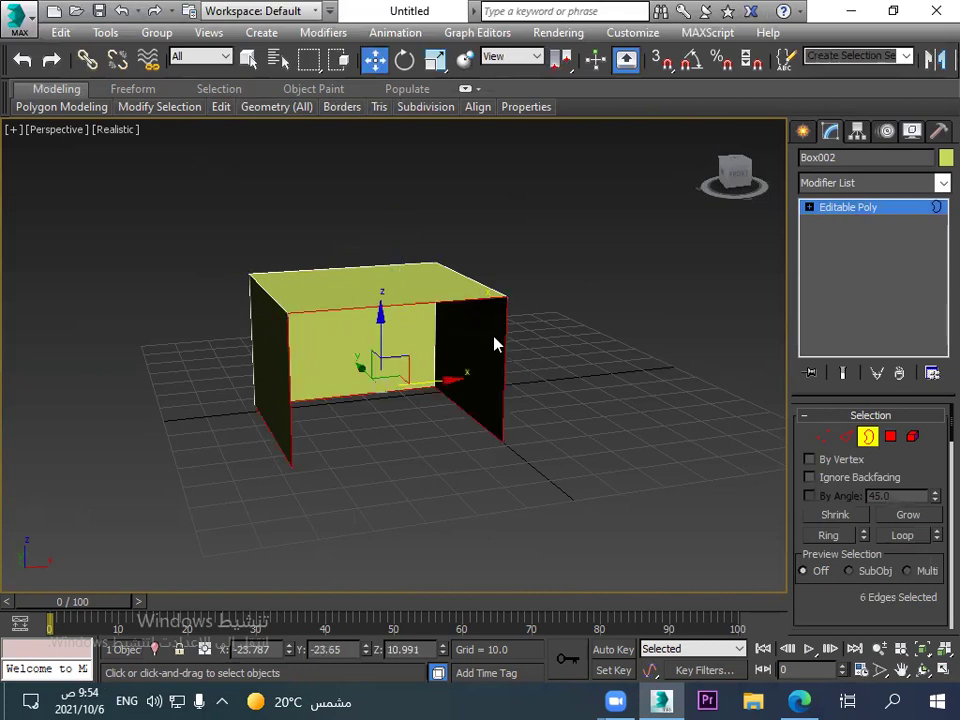
Select the left side polygon of the open box, and select the whole box as an element.
key(4)
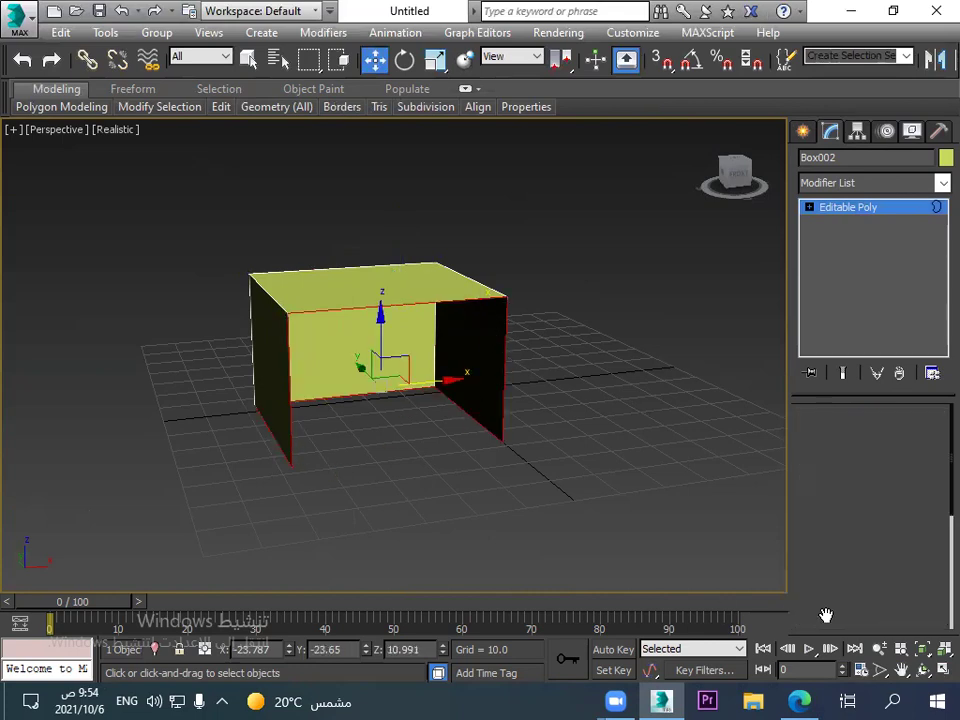
click(418, 326)
click(414, 294)
click(282, 365)
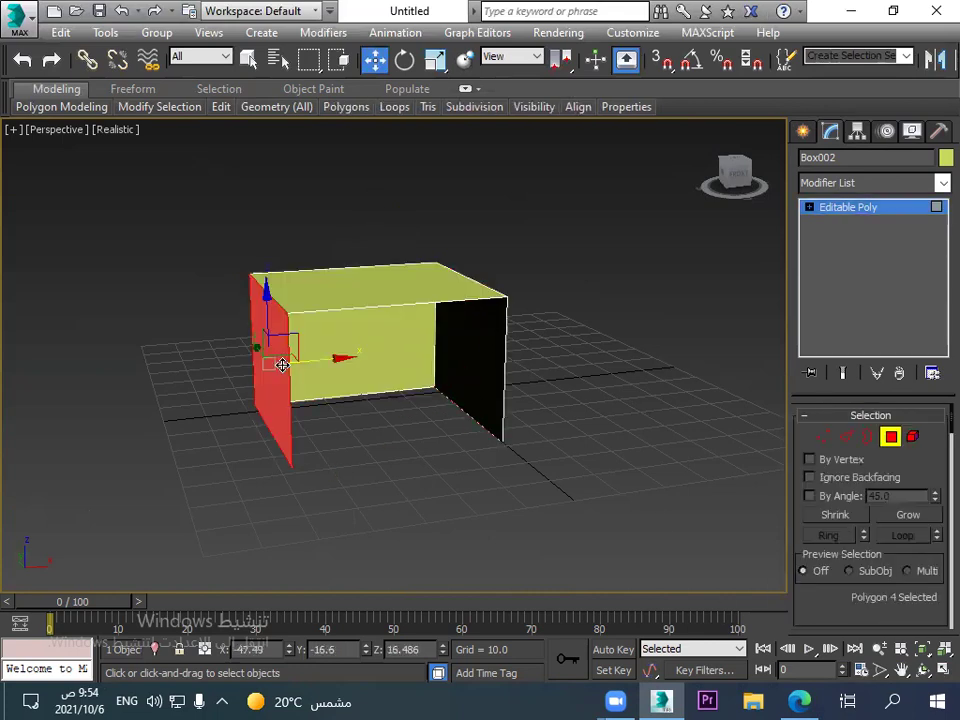
key(5)
click(414, 307)
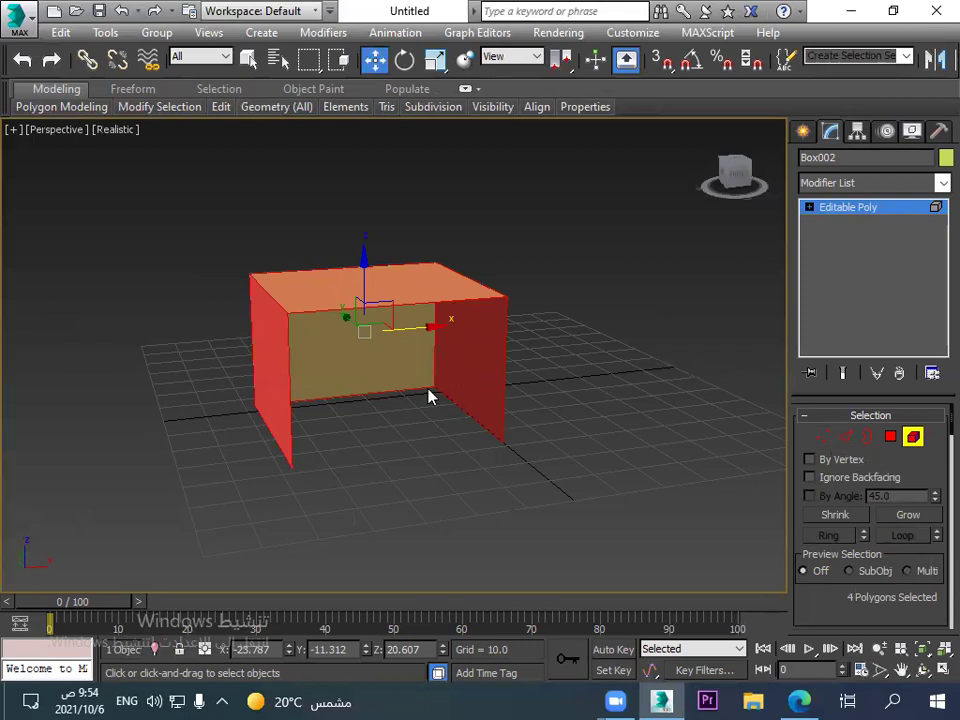
Select the back polygon of the open box and detach it as a separate object named Box2.
click(910, 440)
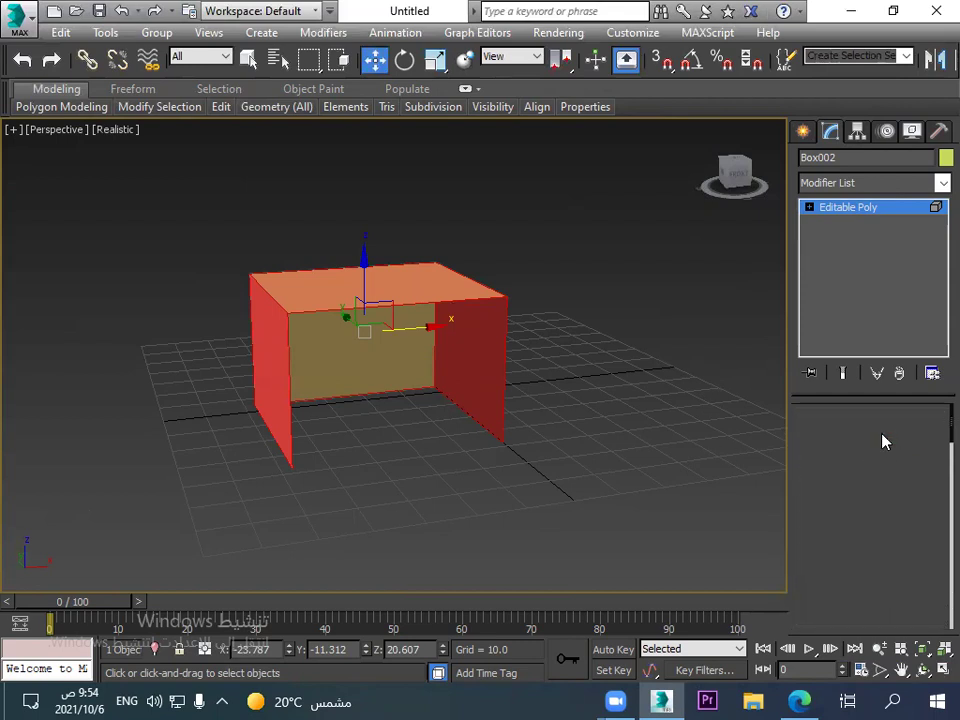
click(337, 350)
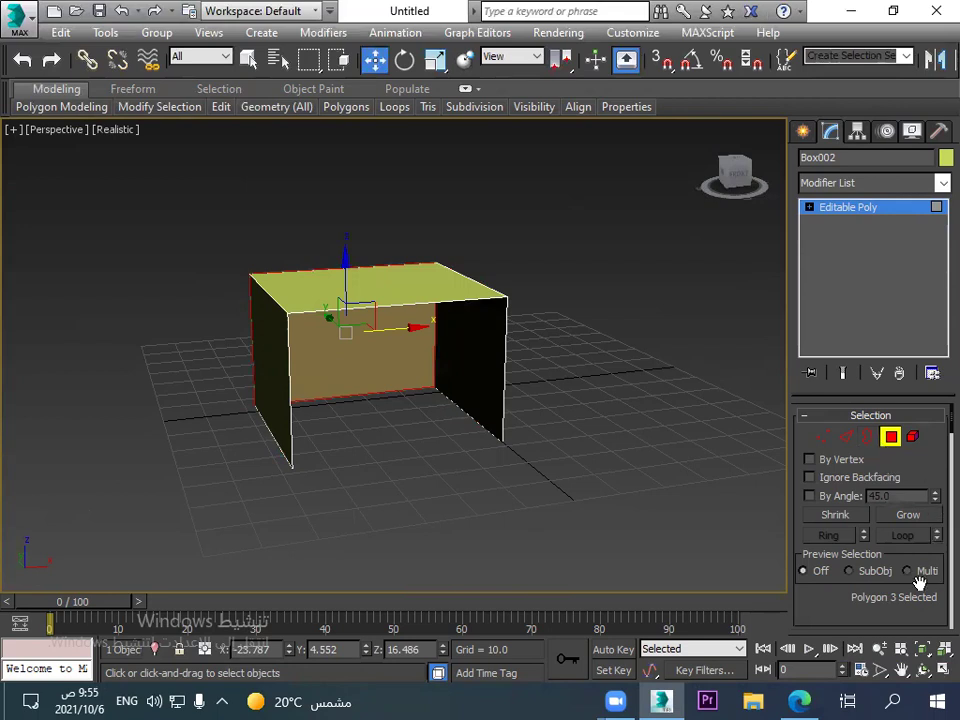
drag(926, 611, 904, 373)
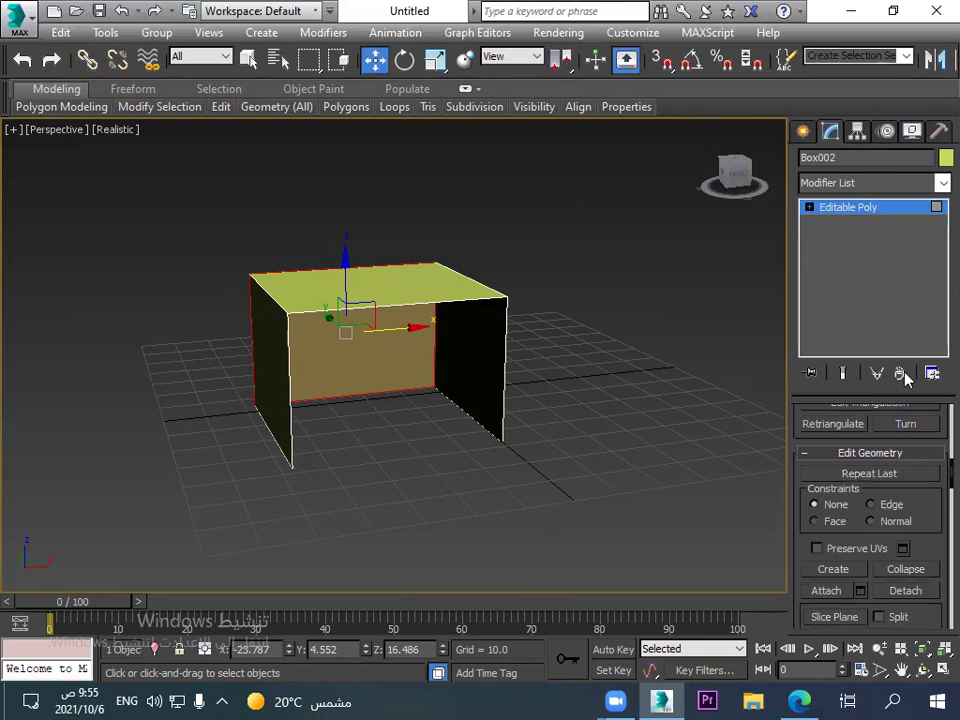
drag(927, 544, 923, 419)
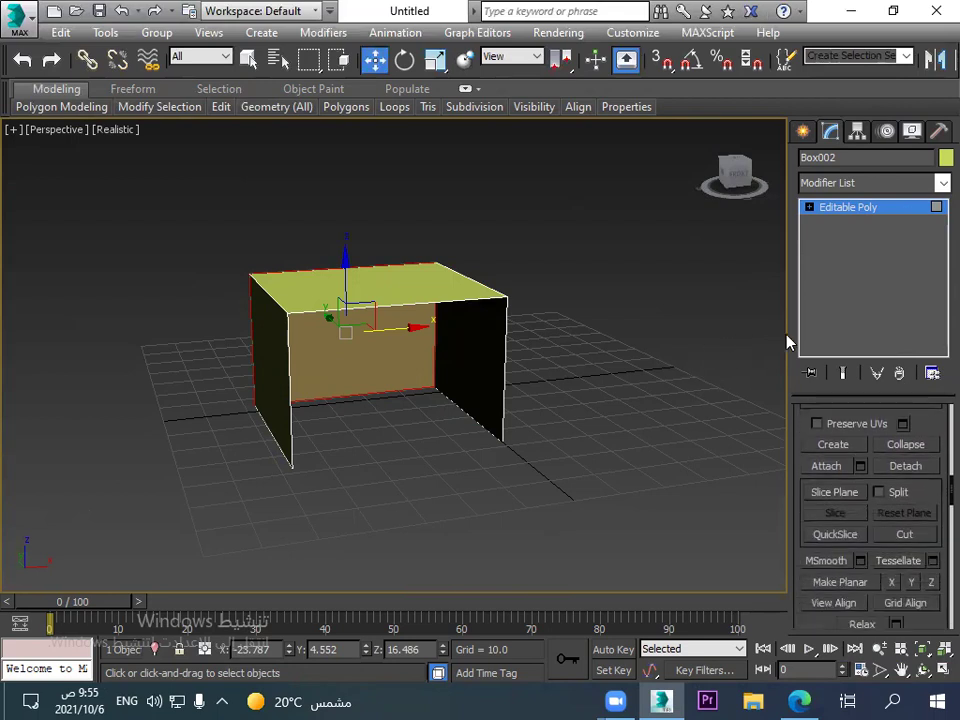
drag(786, 336, 720, 339)
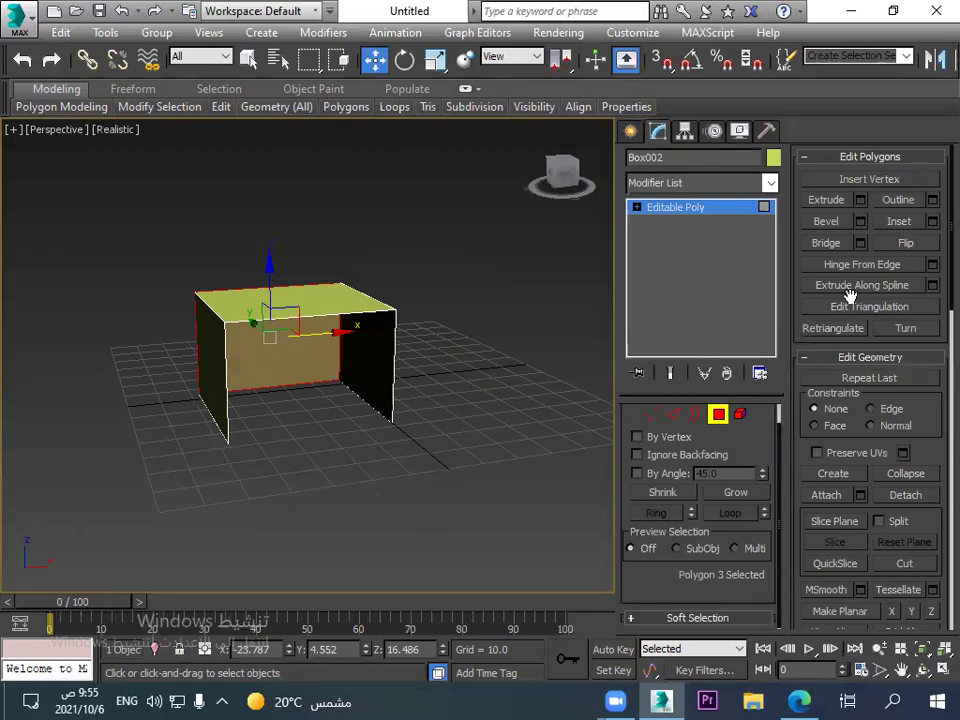
drag(926, 439, 918, 289)
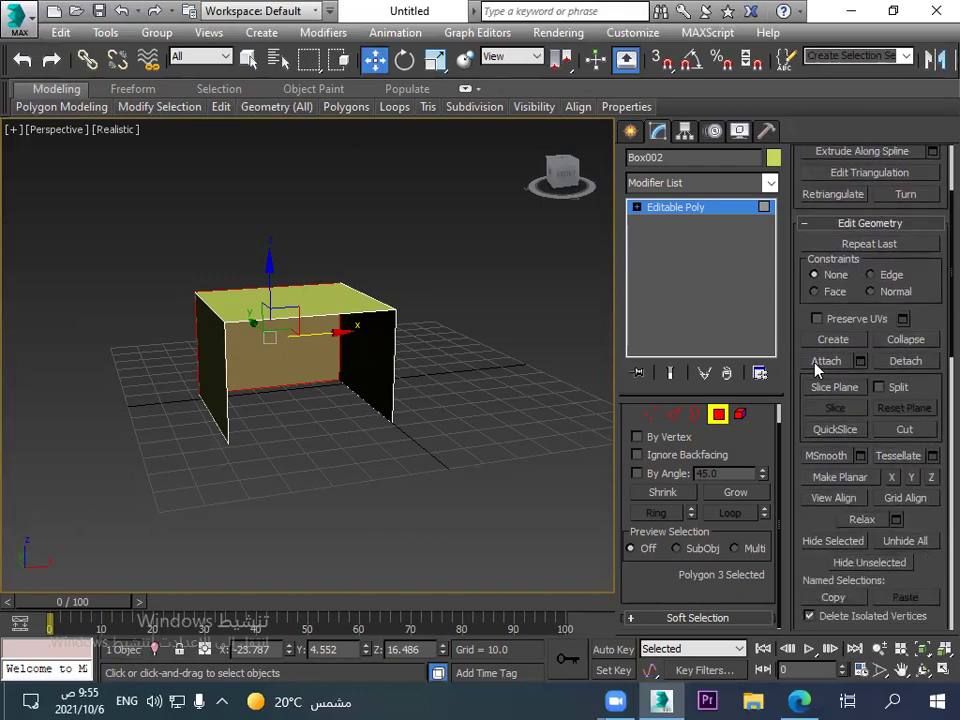
click(903, 362)
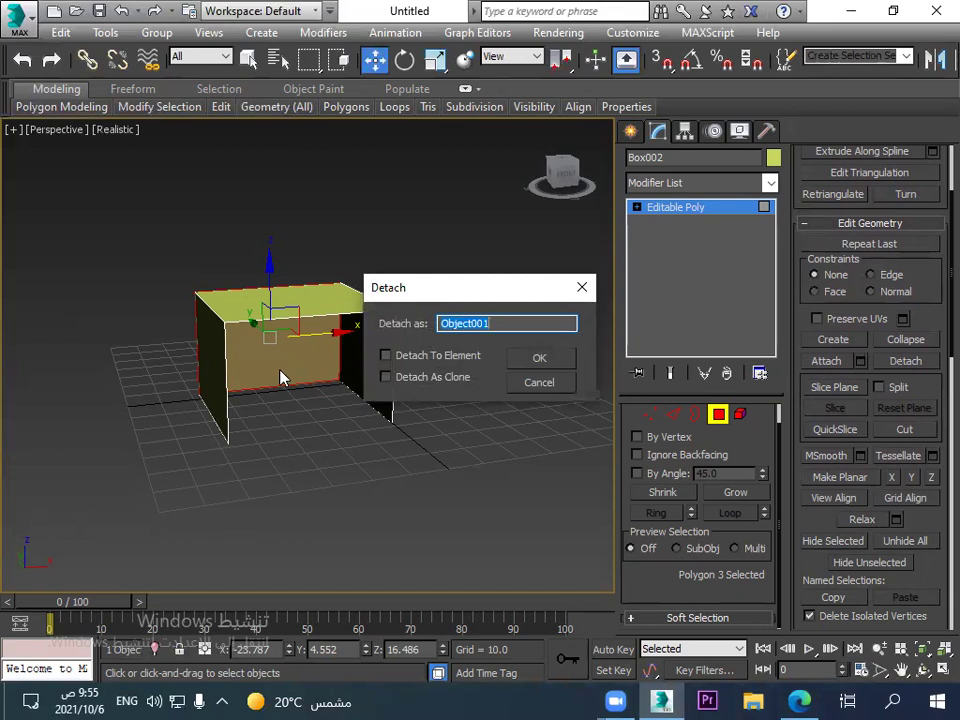
text(Box2)
click(538, 360)
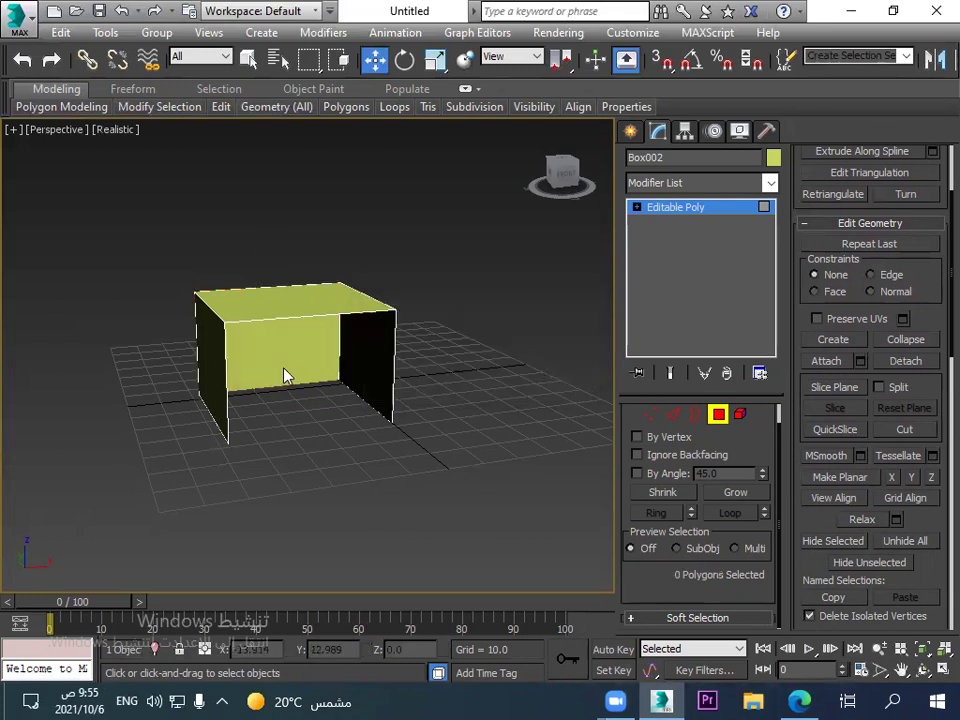
Check which polygons still belong to the original box by selecting its top, left and right polygons in turn.
click(372, 340)
click(290, 300)
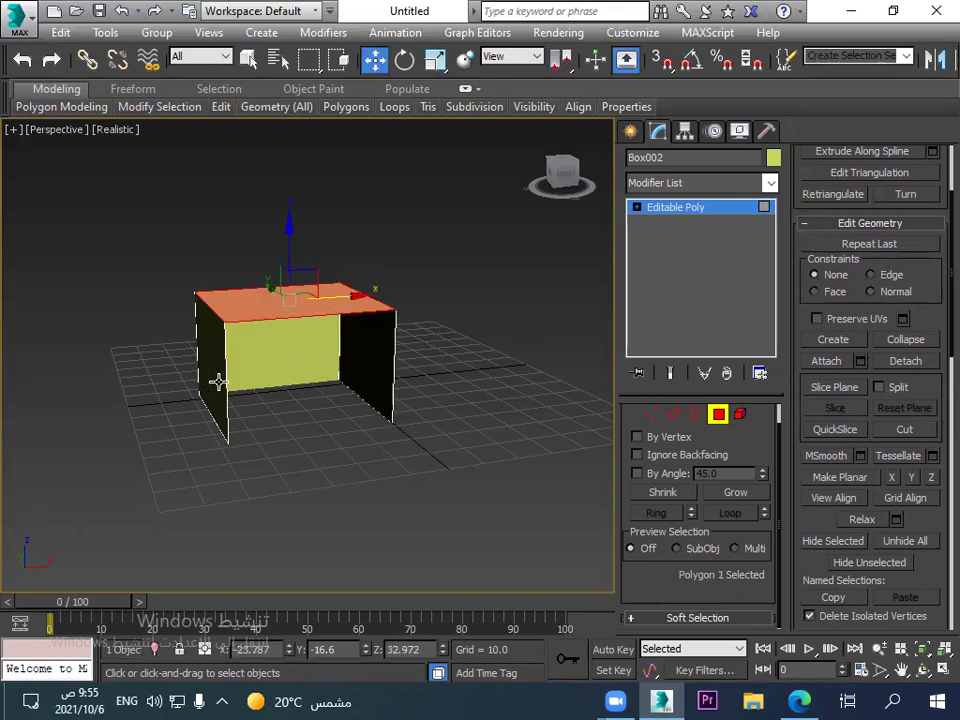
click(218, 381)
click(372, 353)
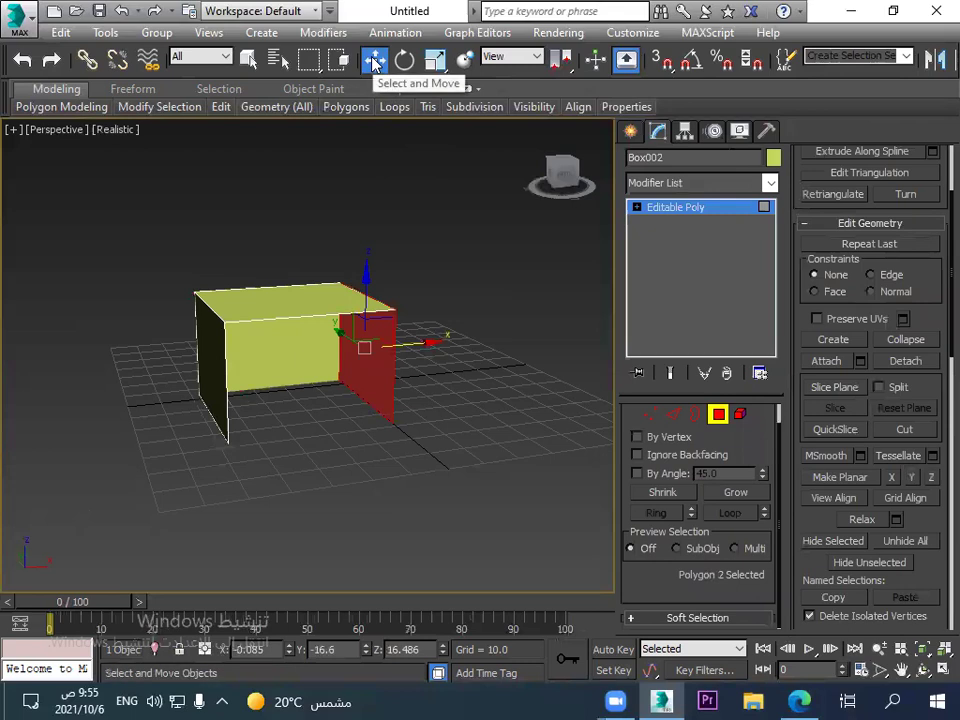
Leave polygon editing, select the detached Box2 panel and apply a Shell modifier to it.
click(631, 132)
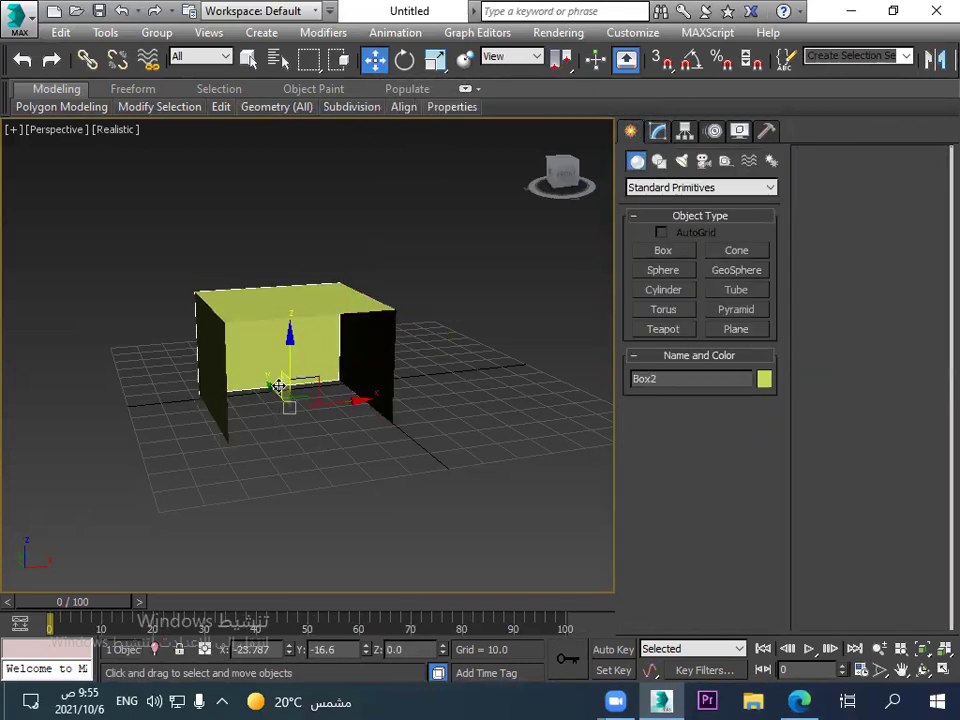
click(658, 133)
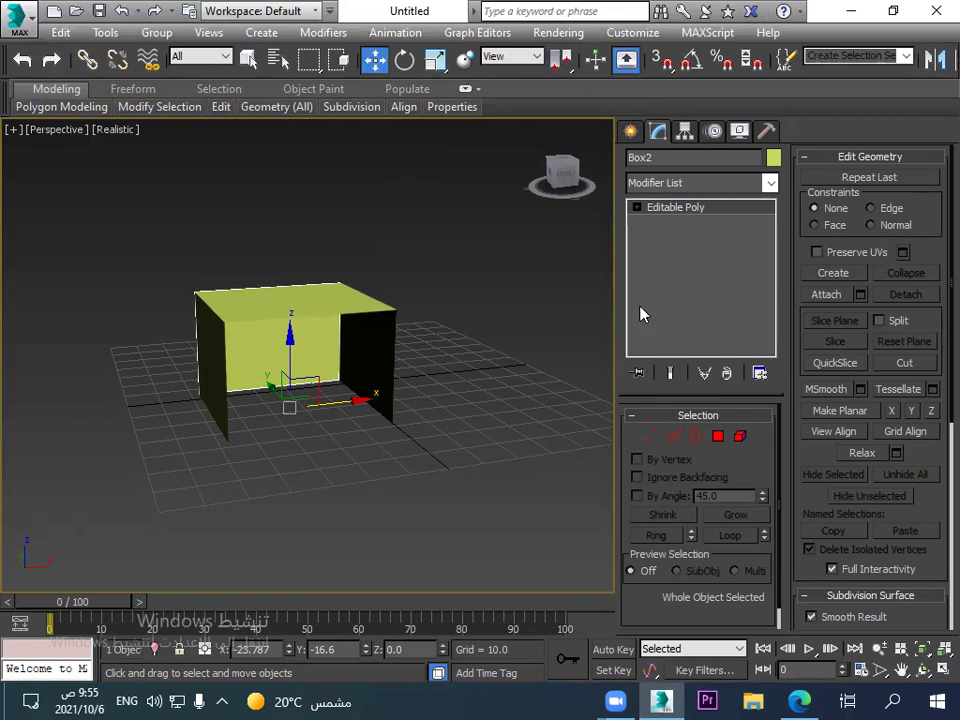
alt+middle_drag(425, 380, 400, 423)
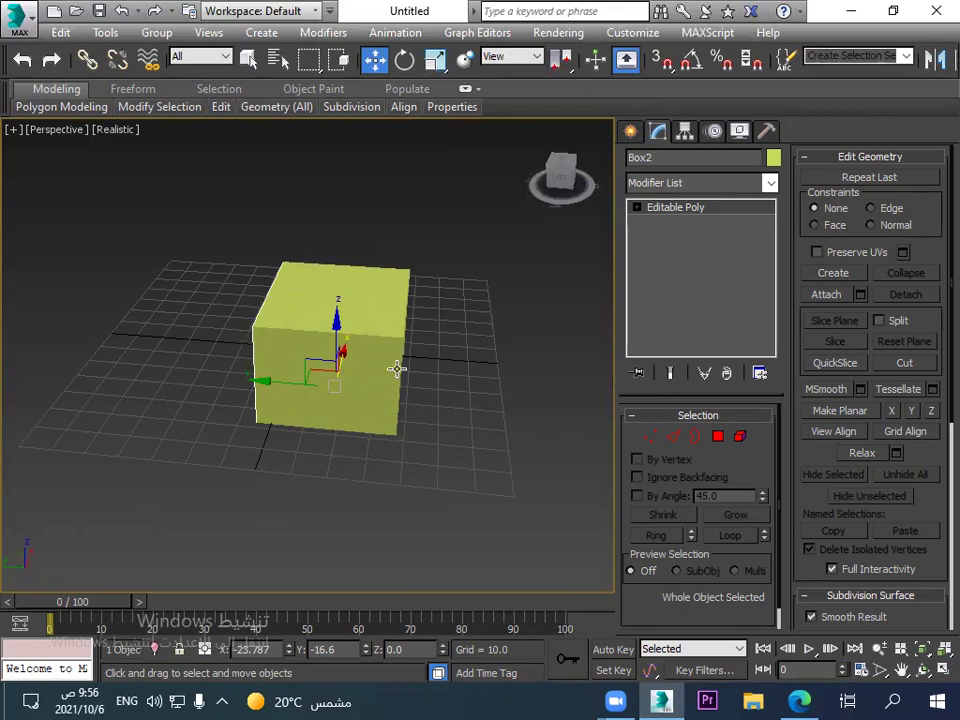
alt+middle_drag(472, 390, 376, 415)
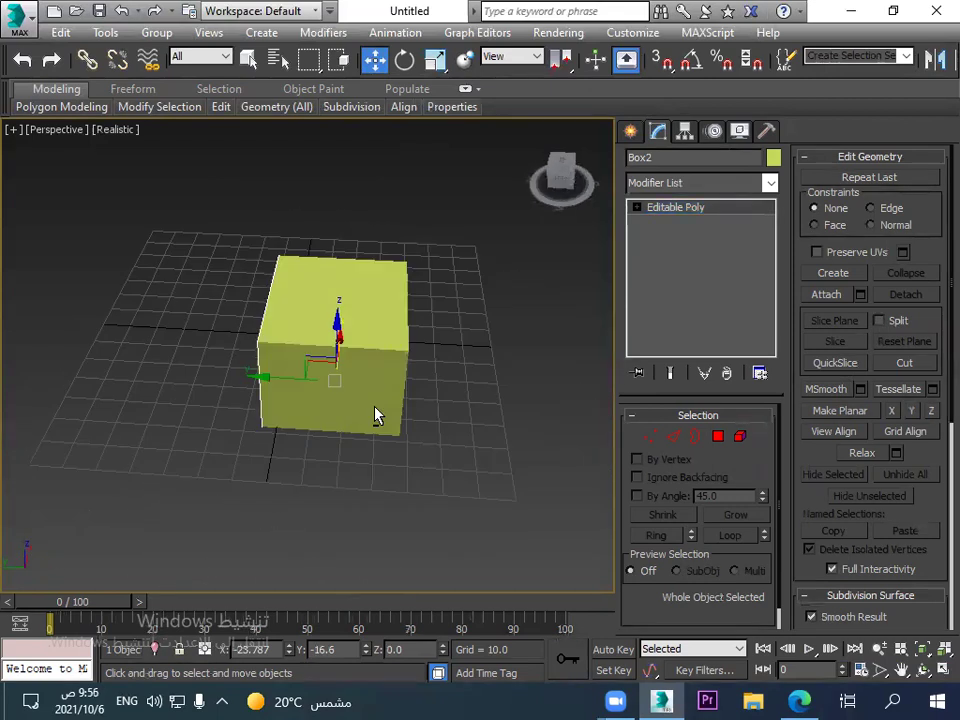
alt+middle_drag(454, 388, 435, 440)
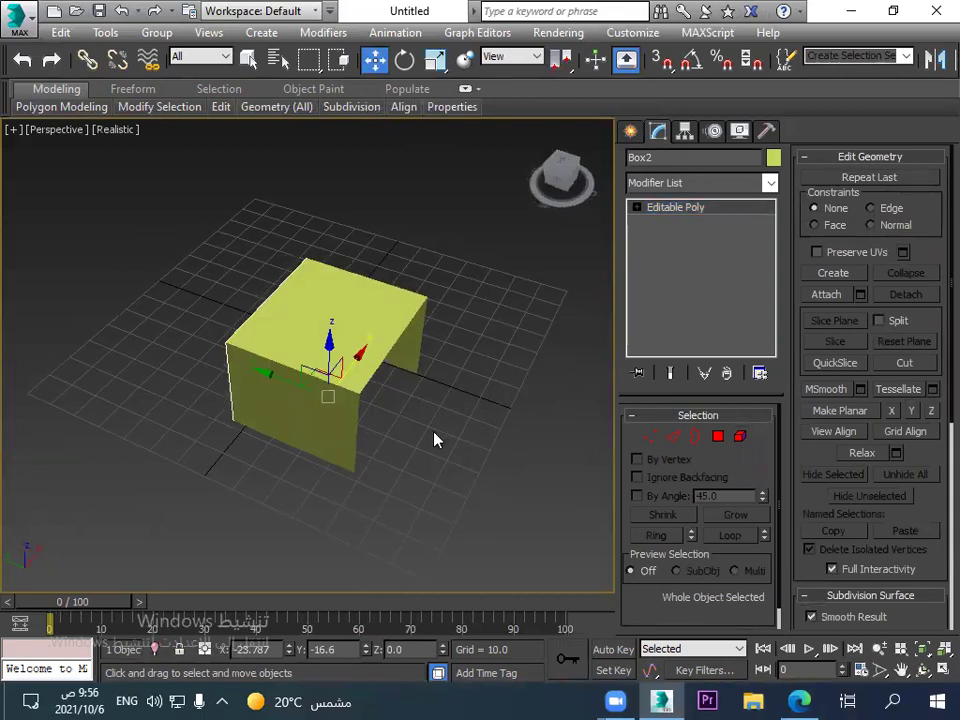
click(706, 183)
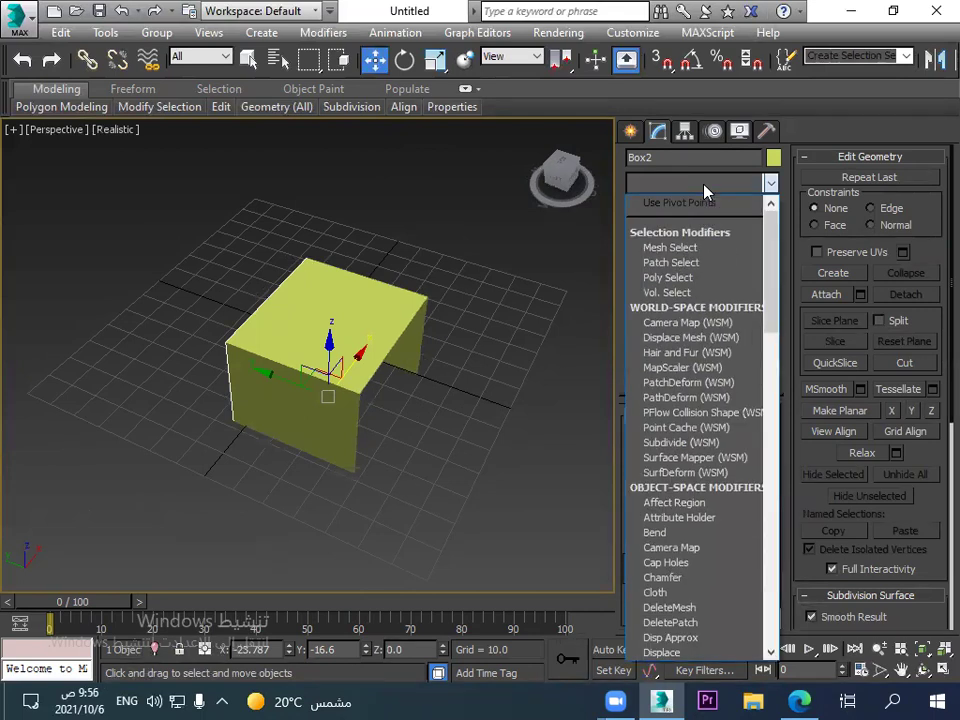
text(sh)
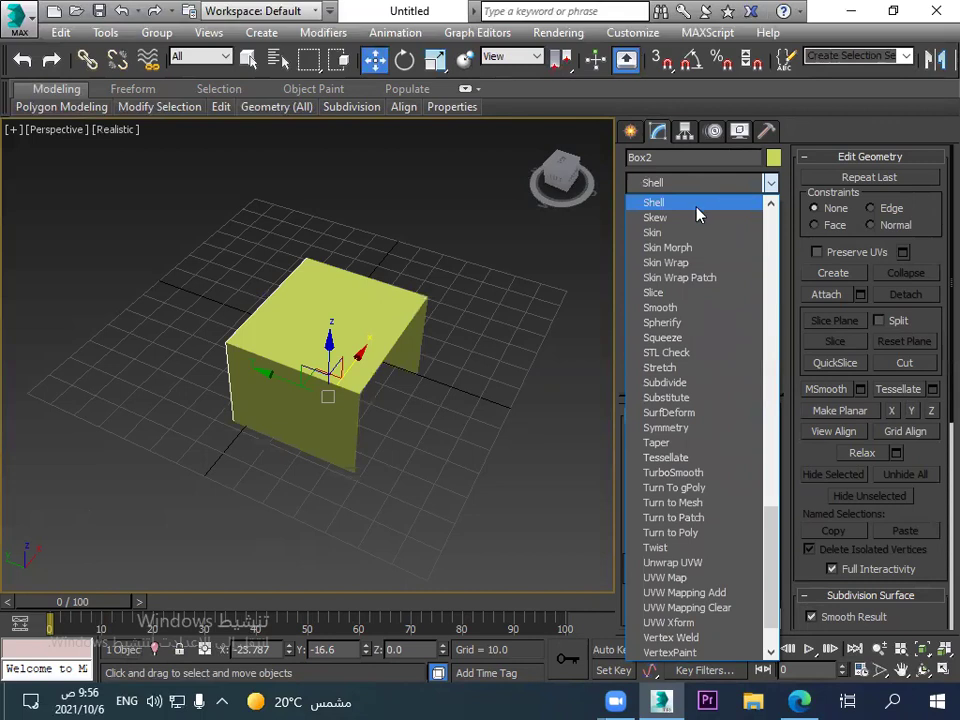
click(697, 203)
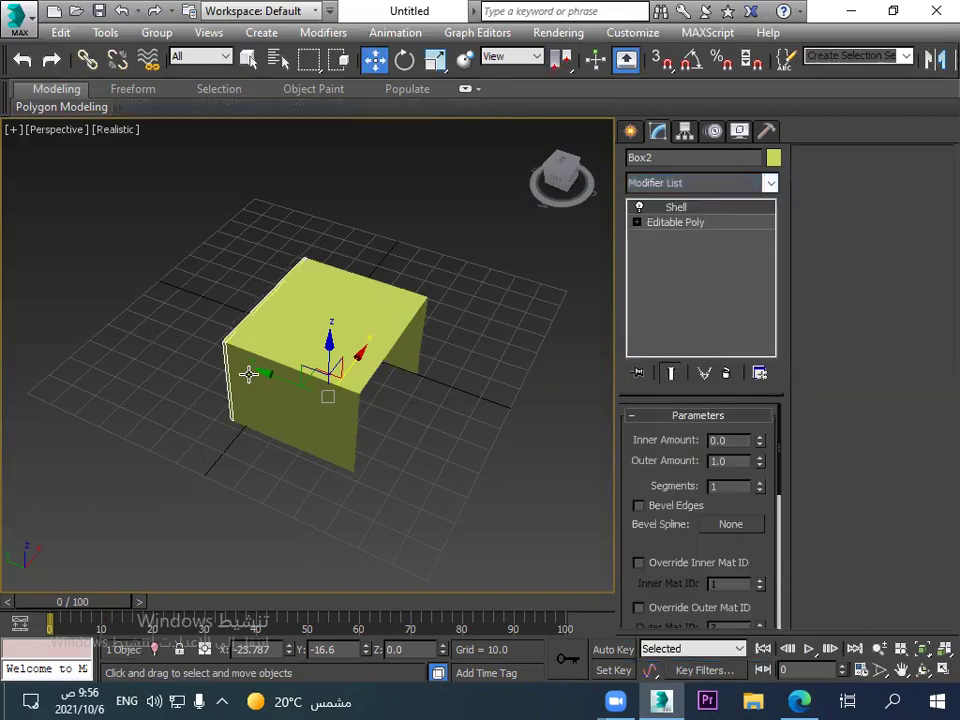
alt+middle_drag(328, 388, 364, 347)
scroll(296, 334, up, 5)
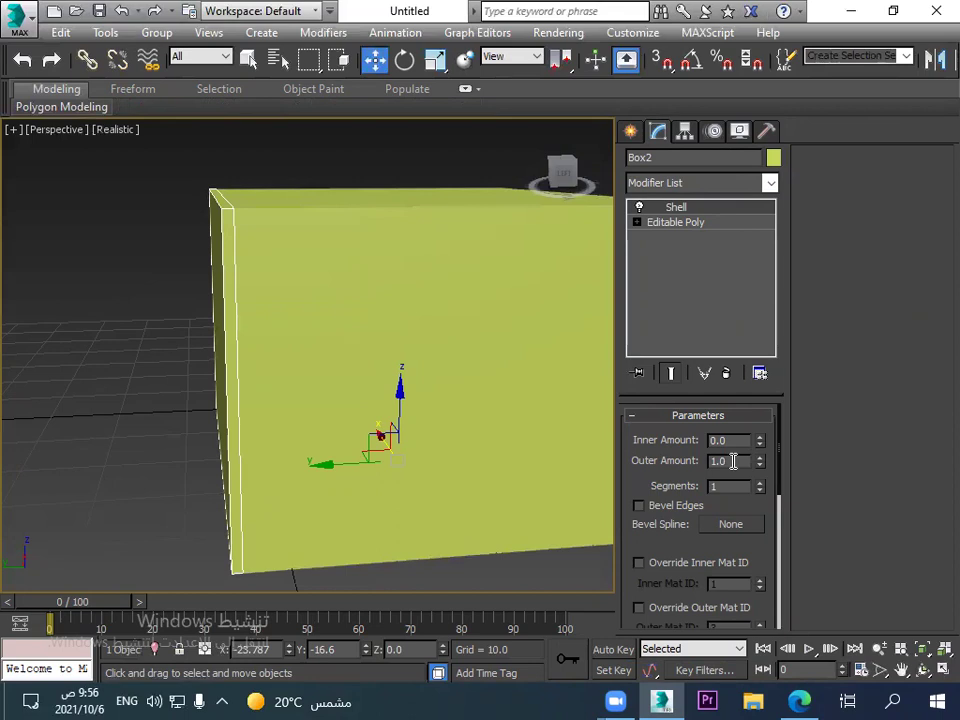
Scale the Box2 panel down in height and move it up to about 10.6 on Z, flush with the box's top.
alt+middle_drag(439, 336, 480, 361)
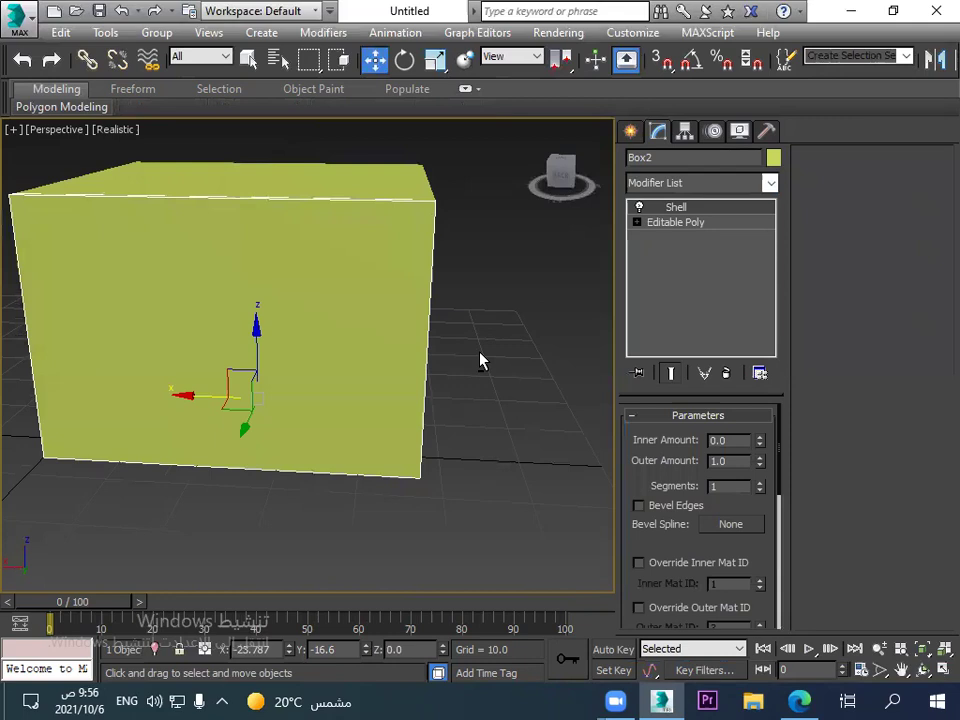
key(e)
key(r)
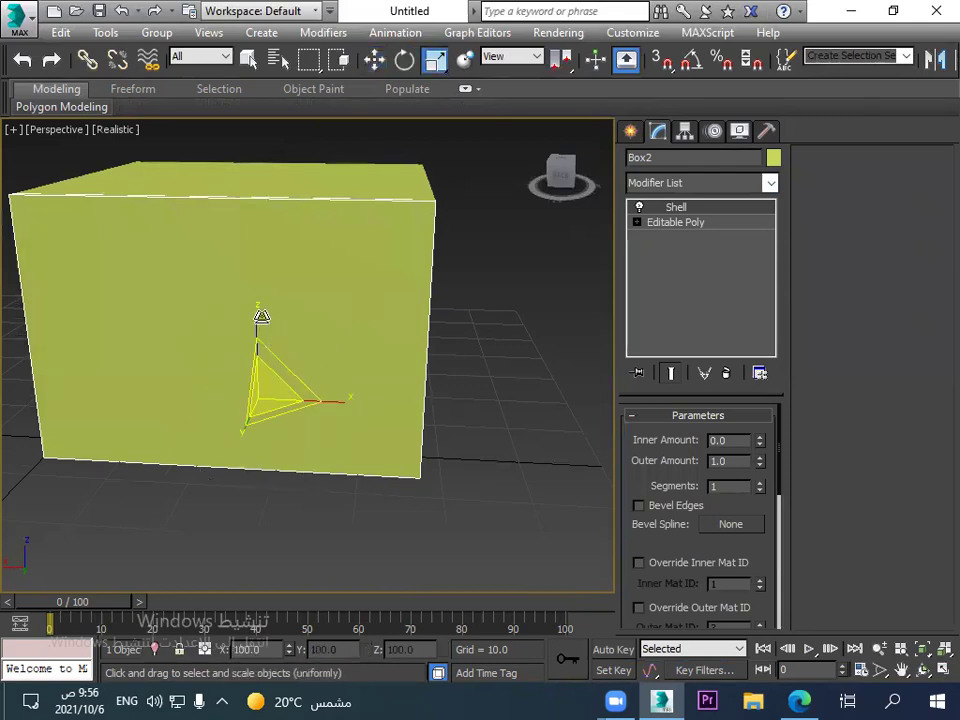
drag(256, 320, 251, 273)
key(w)
alt+middle_drag(520, 357, 424, 369)
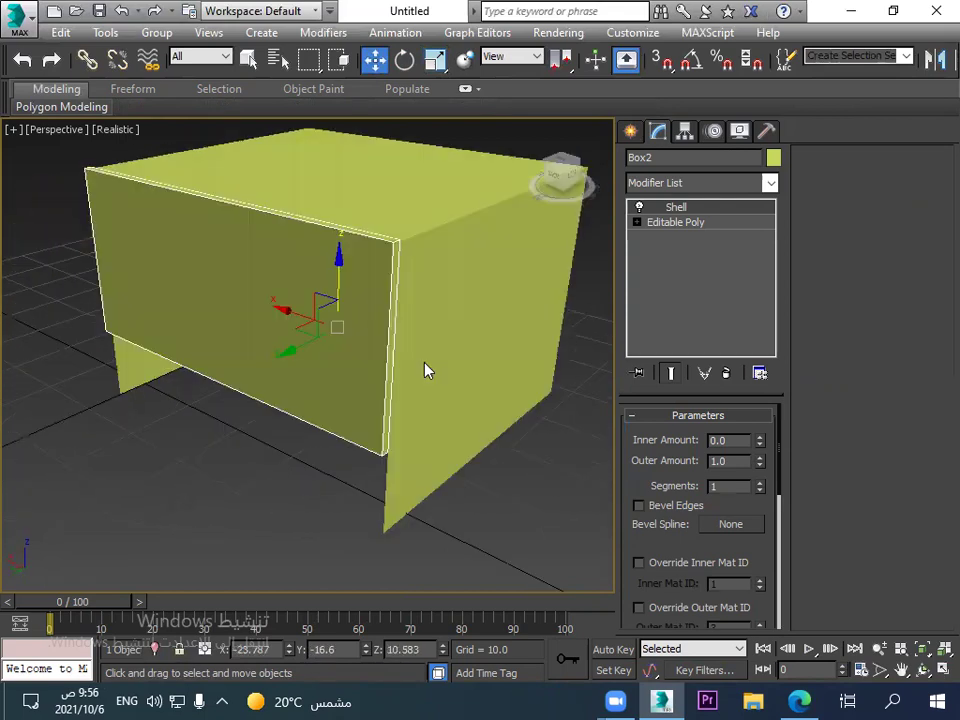
Select the original open box, pick its upper left edge and extend the selection with Ring.
scroll(424, 369, up, 3)
click(304, 317)
alt+middle_drag(497, 328, 334, 339)
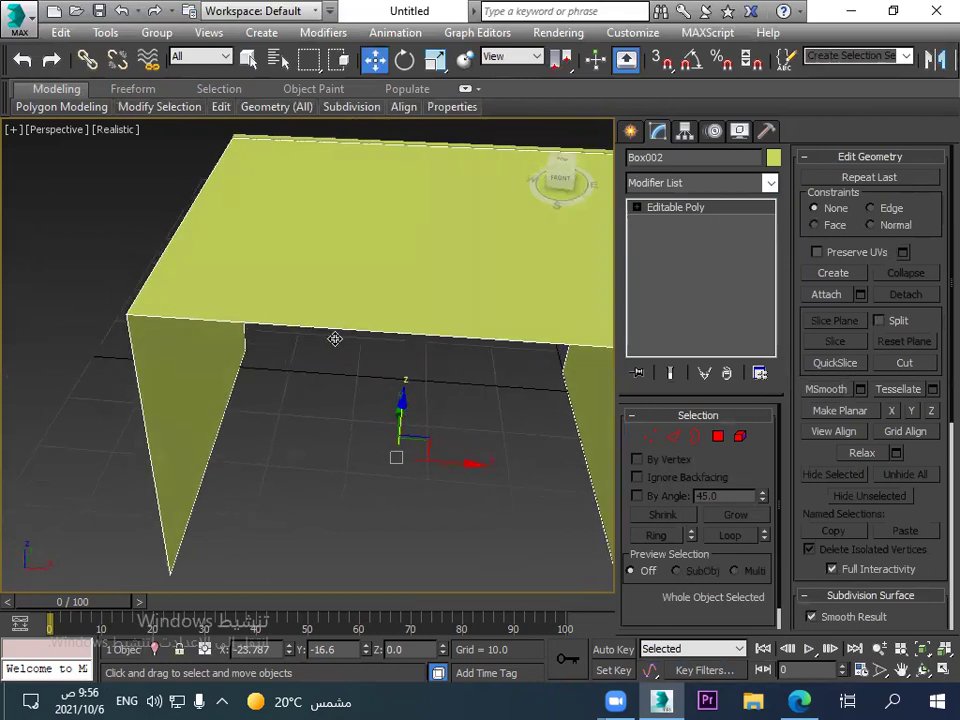
alt+middle_drag(215, 291, 245, 286)
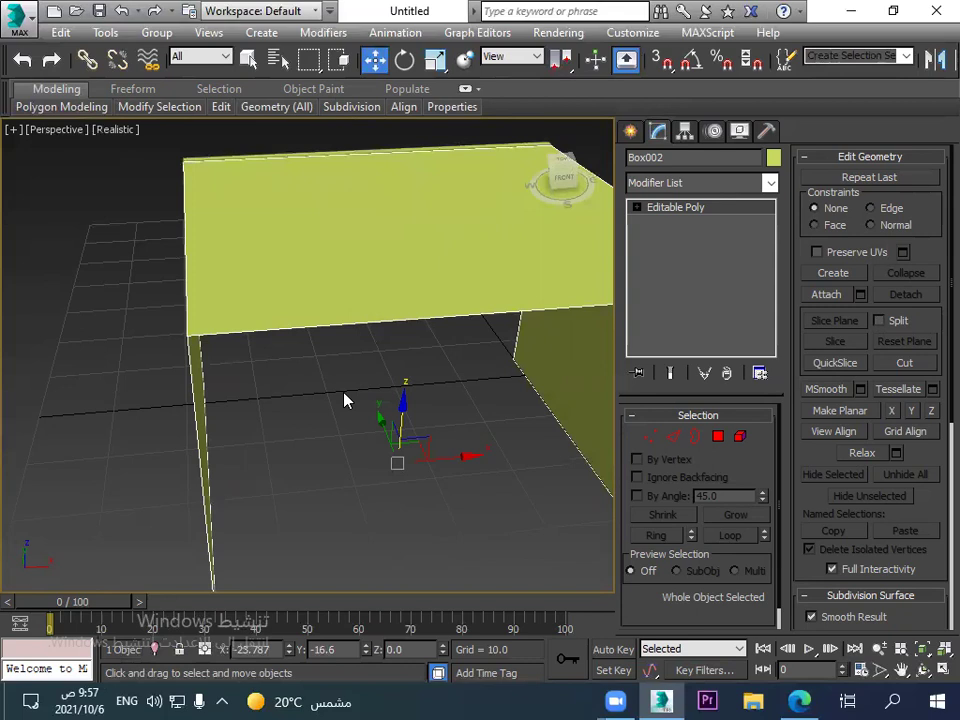
alt+middle_drag(446, 345, 486, 362)
click(673, 436)
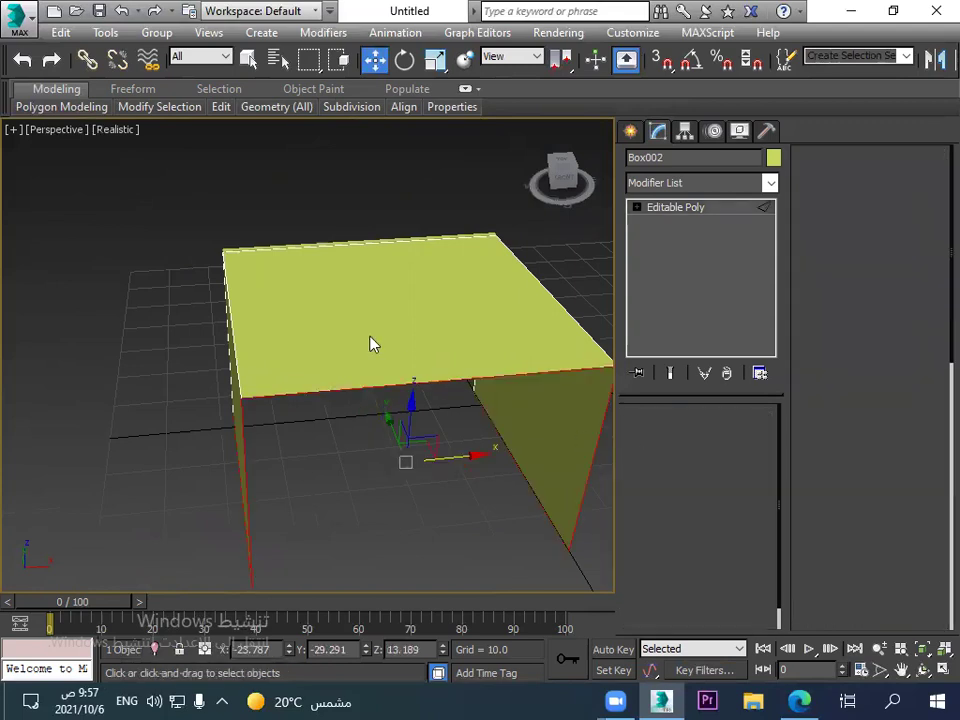
click(231, 346)
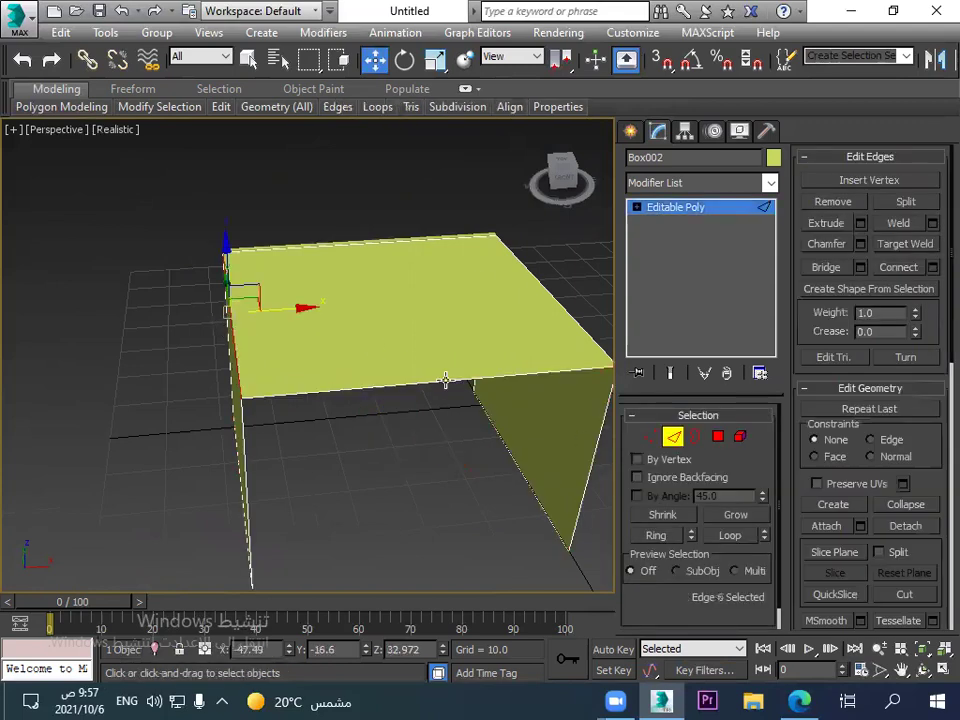
alt+middle_drag(461, 407, 521, 428)
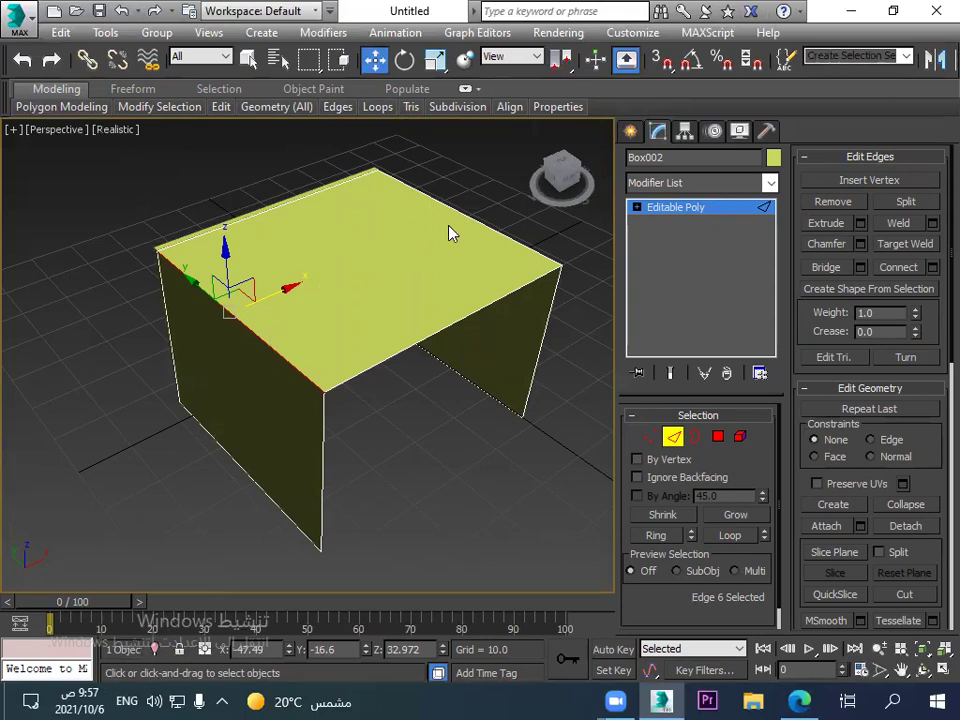
click(657, 536)
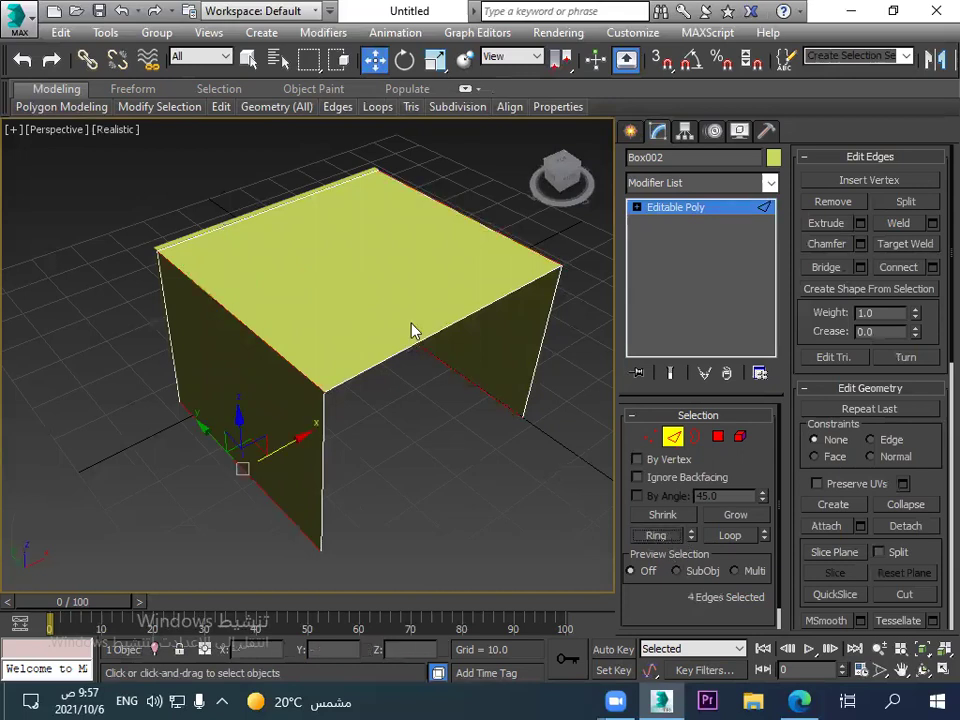
Clear the edge selection, reselect only the upper left edge and apply Ring again to demonstrate parallel edge selection.
double_click(172, 236)
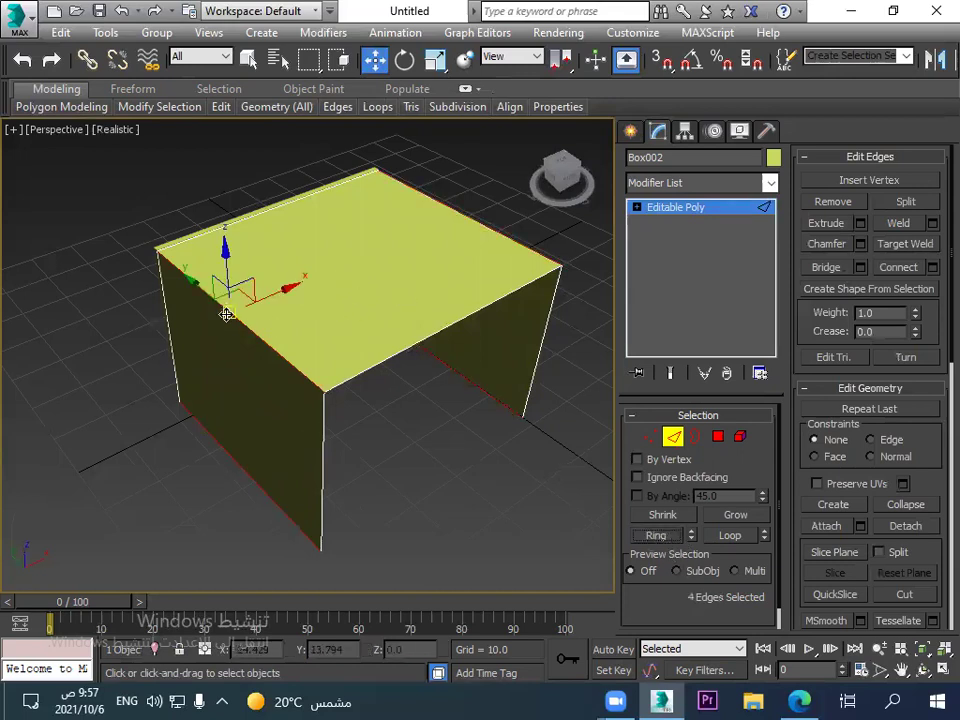
double_click(440, 202)
double_click(251, 480)
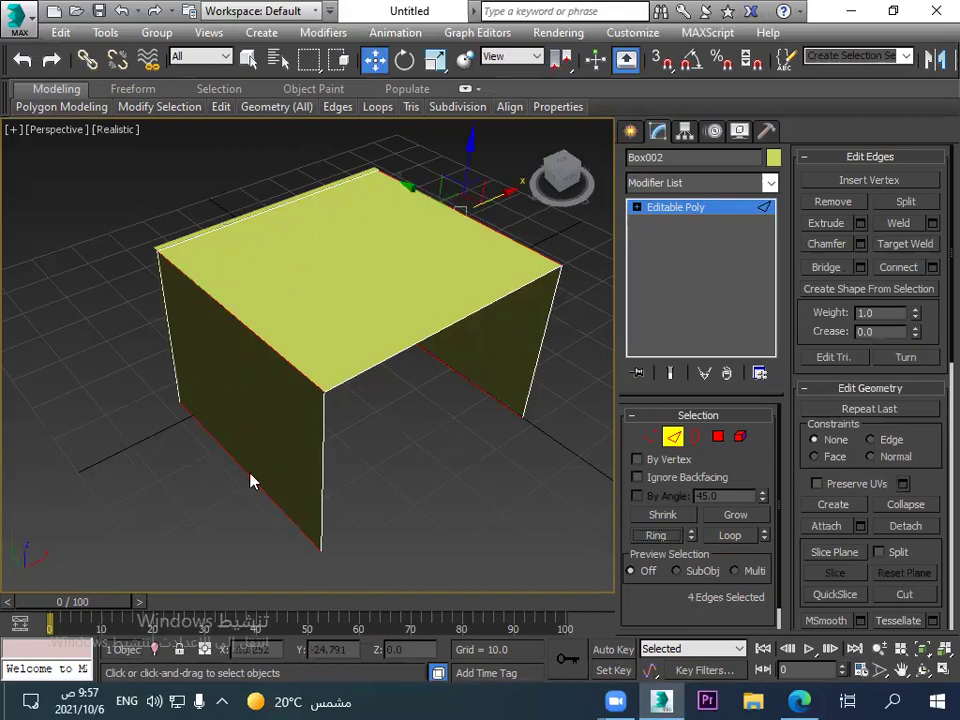
click(409, 518)
click(251, 331)
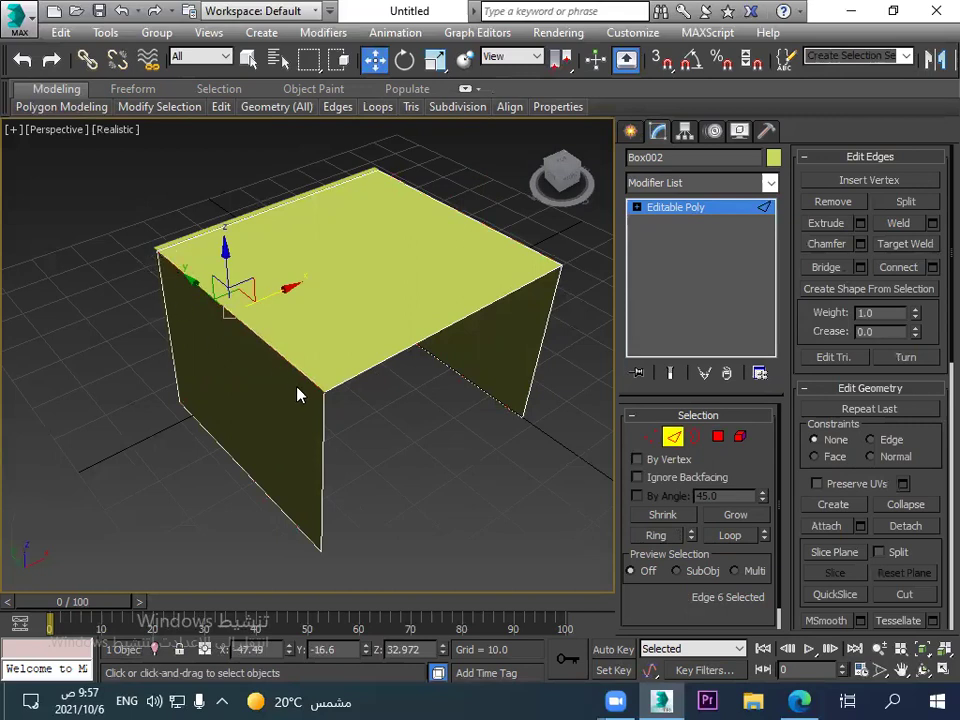
click(656, 536)
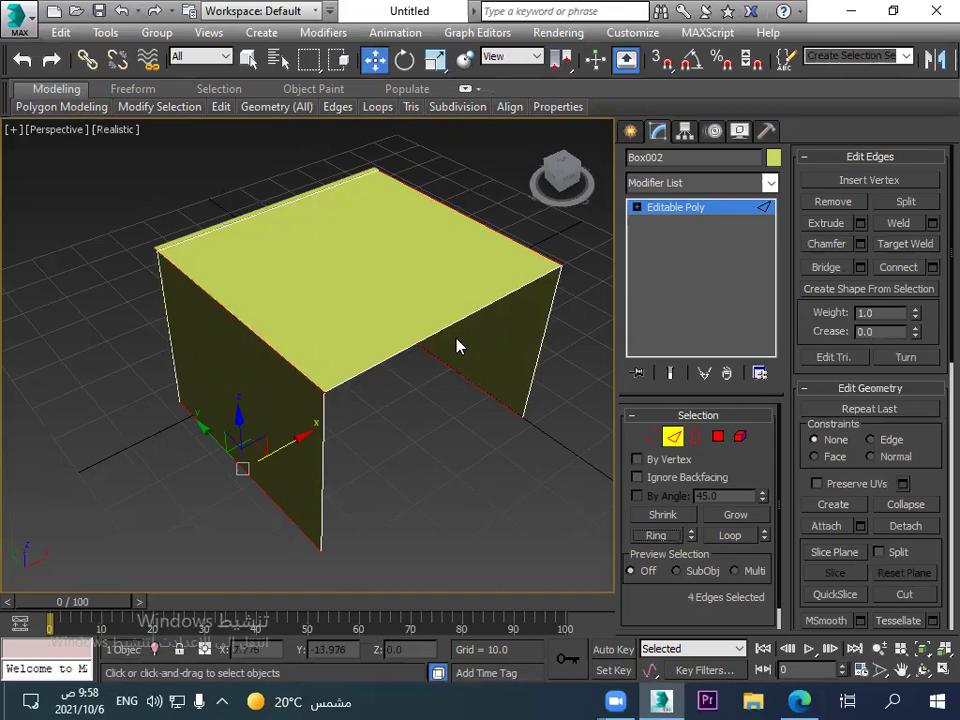
click(262, 337)
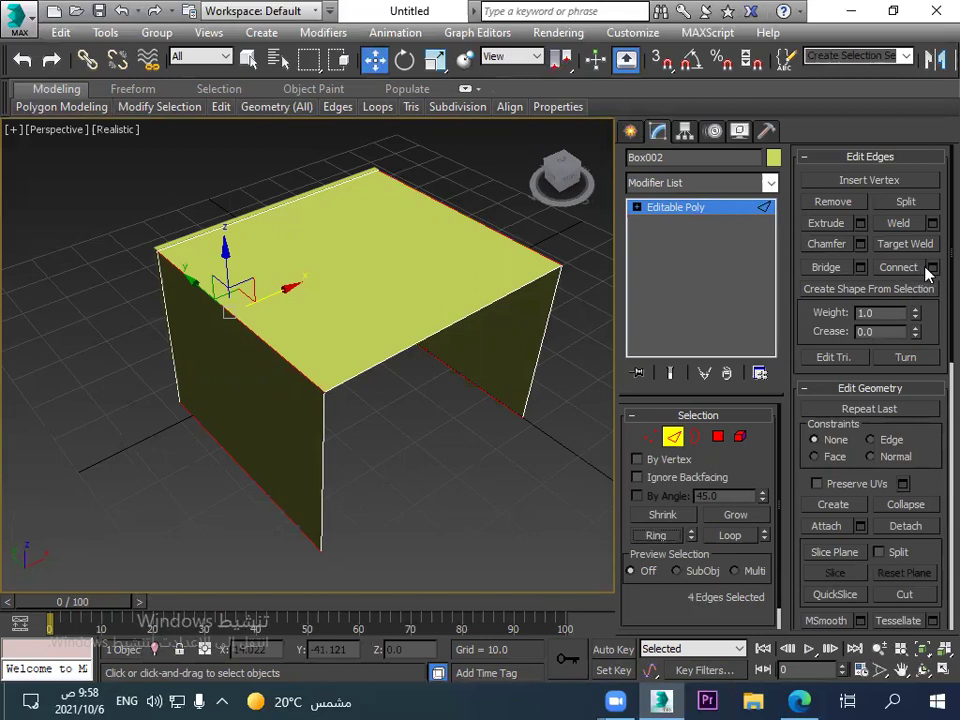
click(452, 217)
click(248, 467)
click(932, 268)
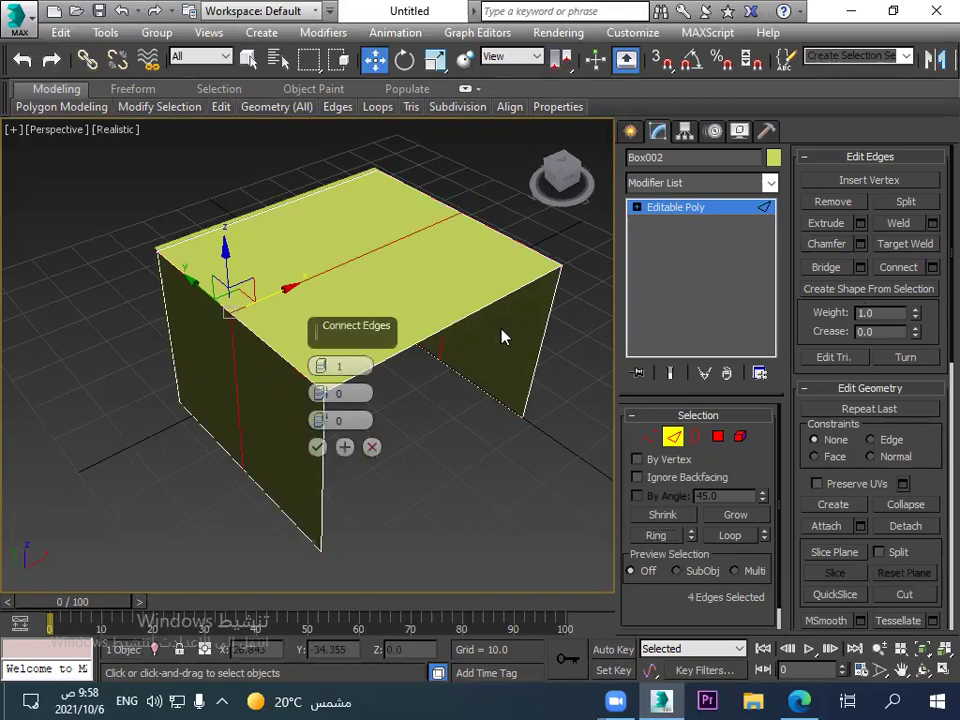
click(321, 364)
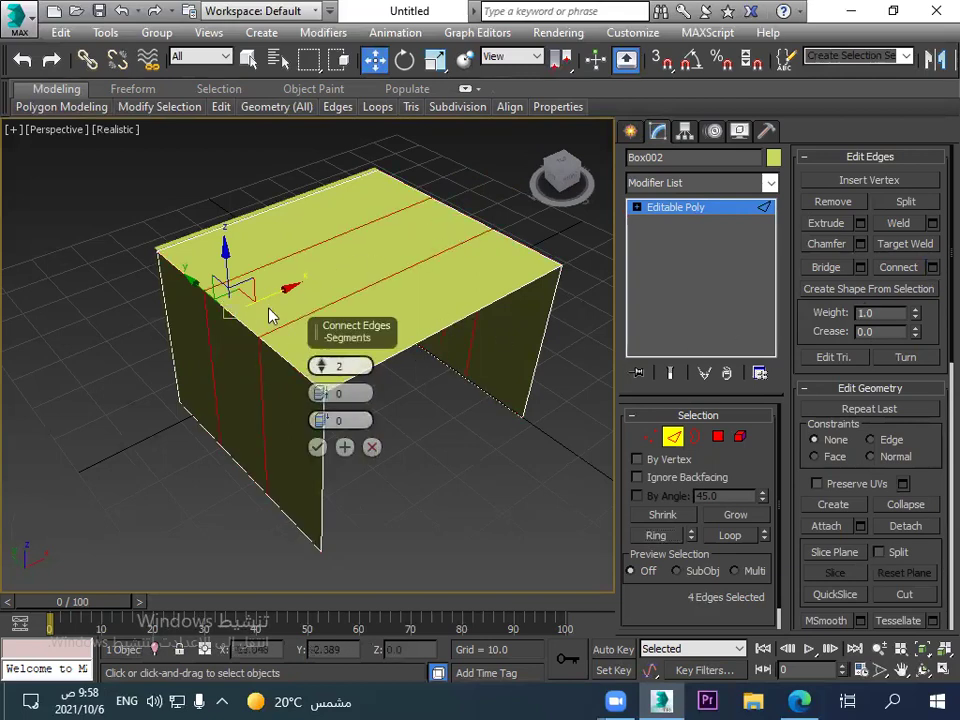
click(320, 371)
click(321, 364)
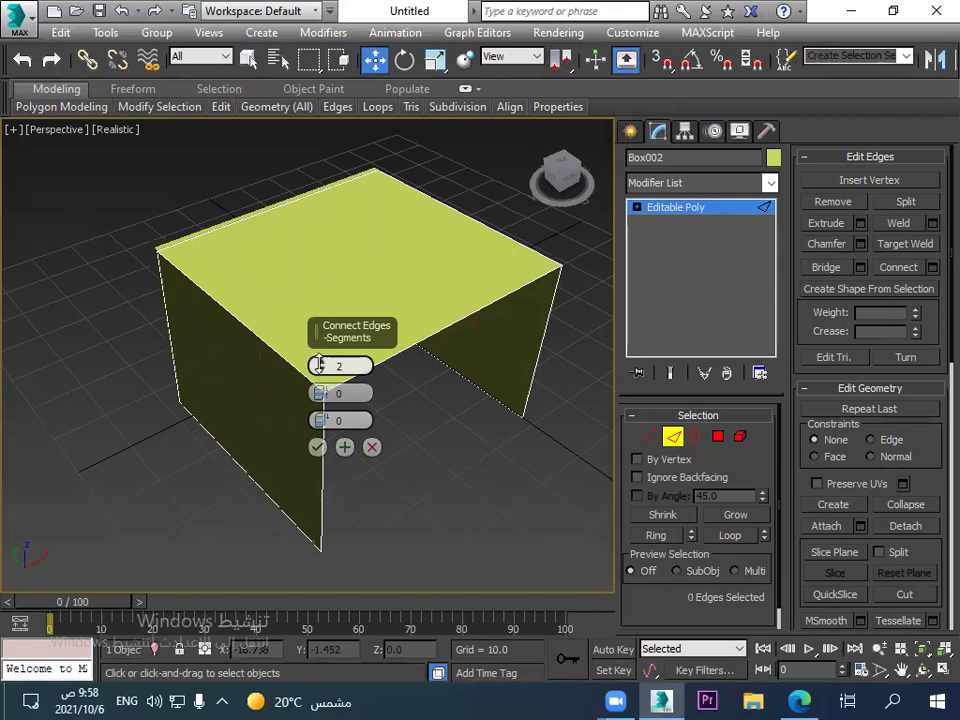
Reselect the box's upper left edge, discard the Connect preview and extend the selection with Ring.
click(212, 296)
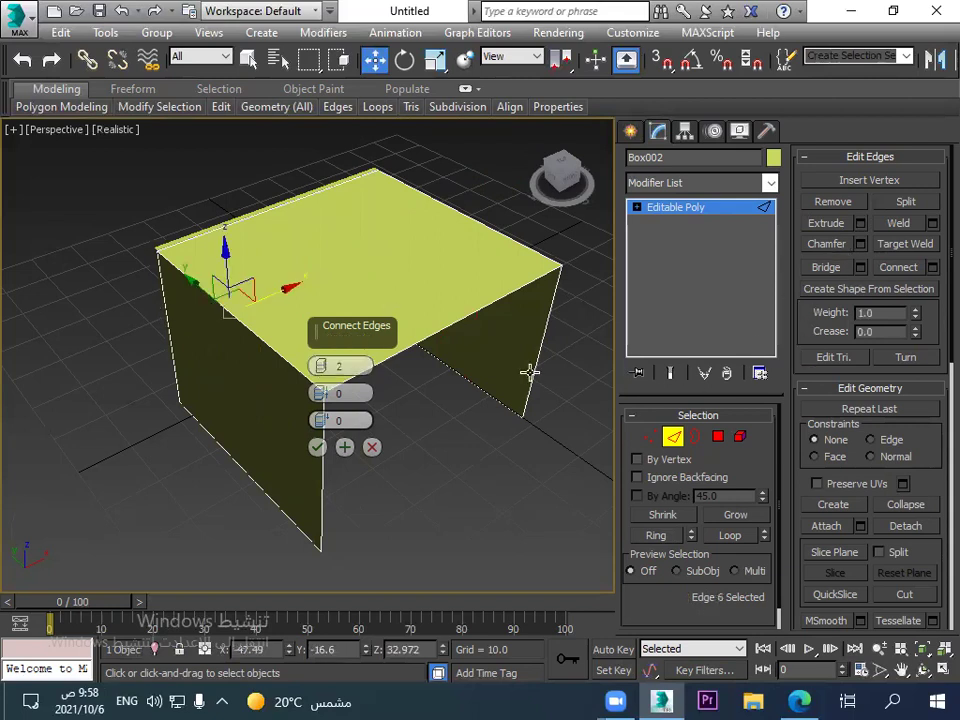
click(372, 449)
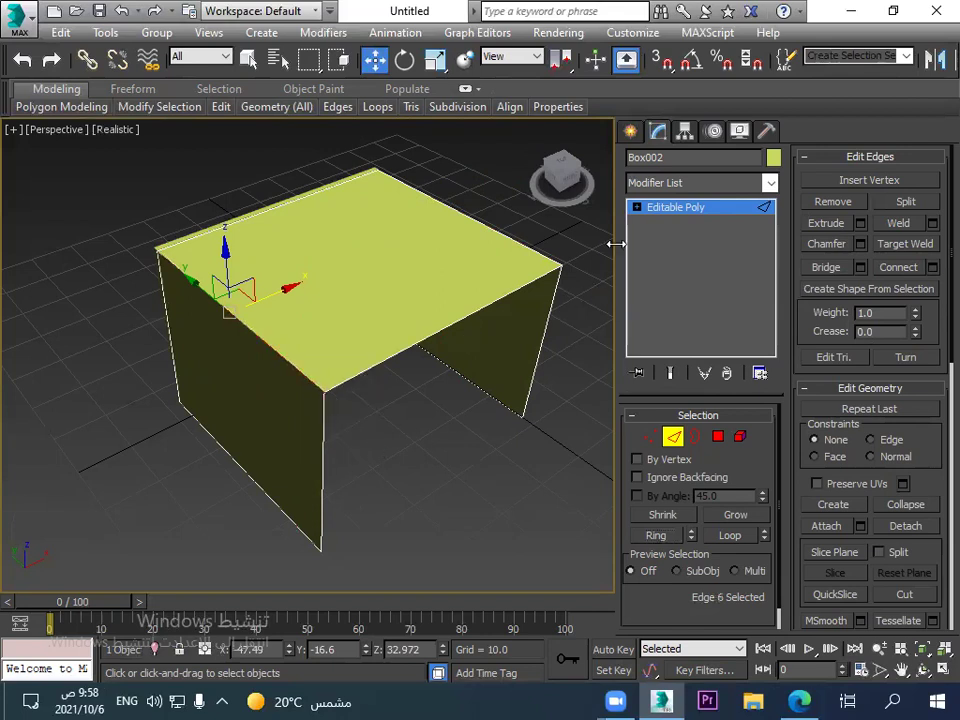
click(655, 536)
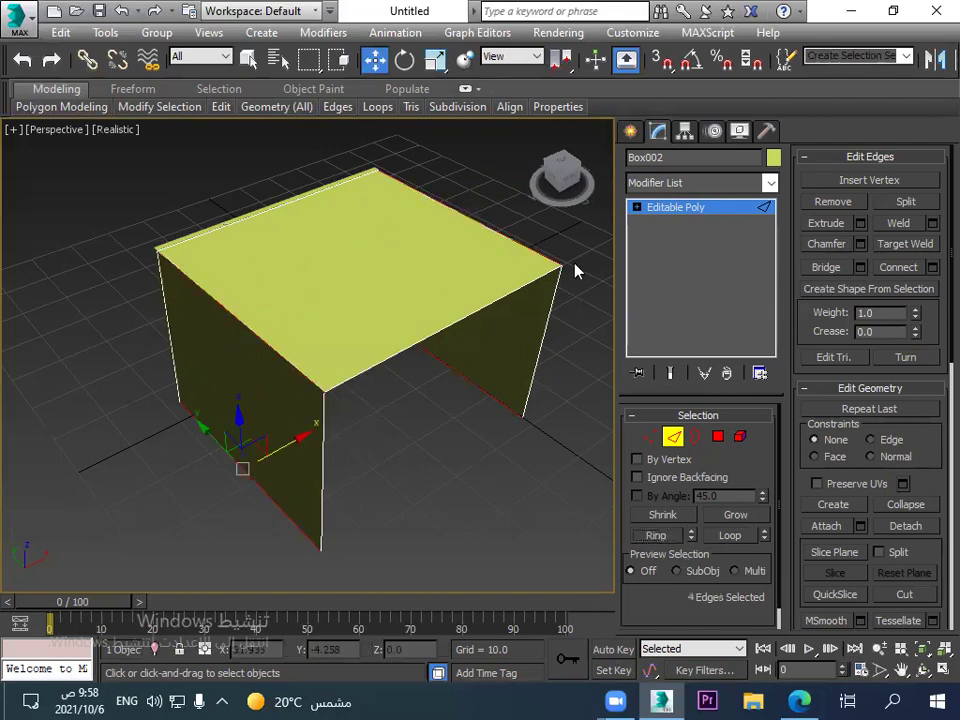
Connect the ringed edges with 4 segments, dividing the top and both sides into strips, and clear the edge selection.
click(916, 269)
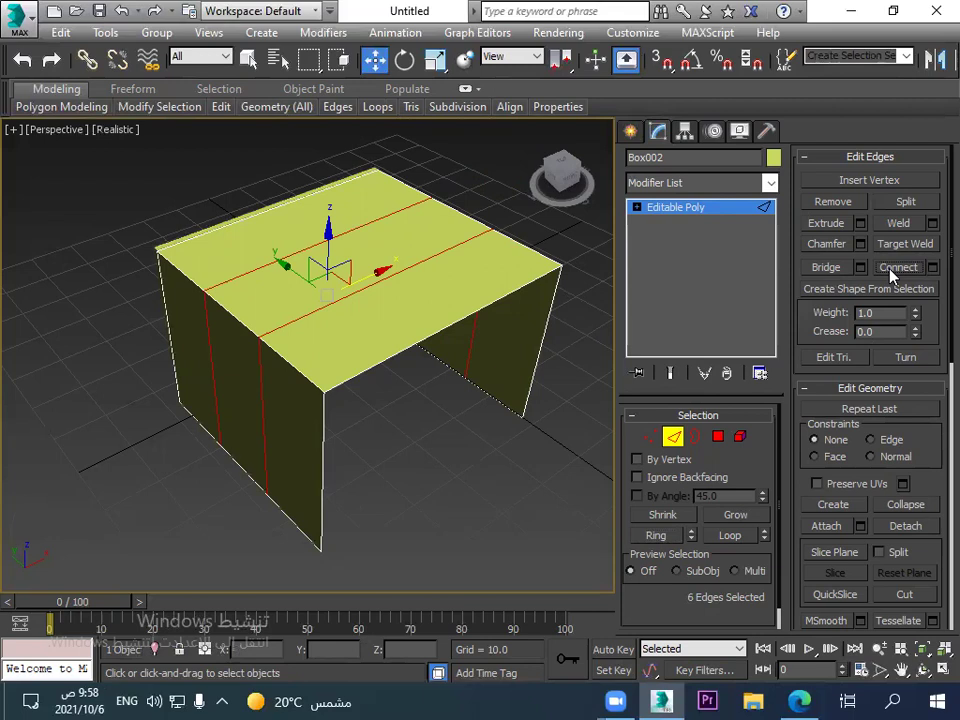
key(ctrl+z)
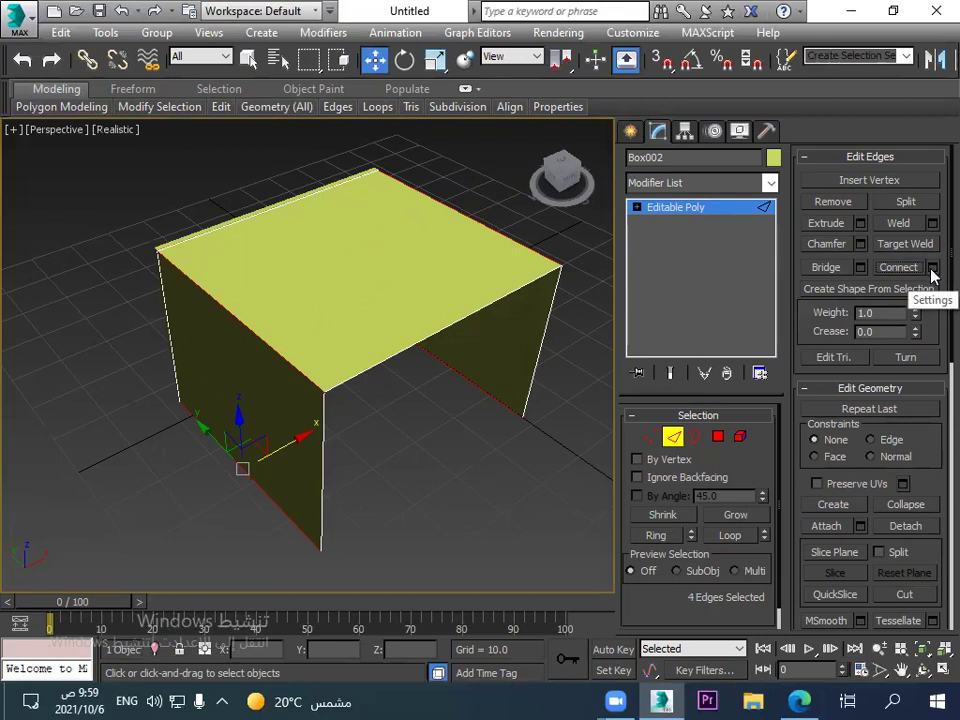
click(931, 268)
click(320, 370)
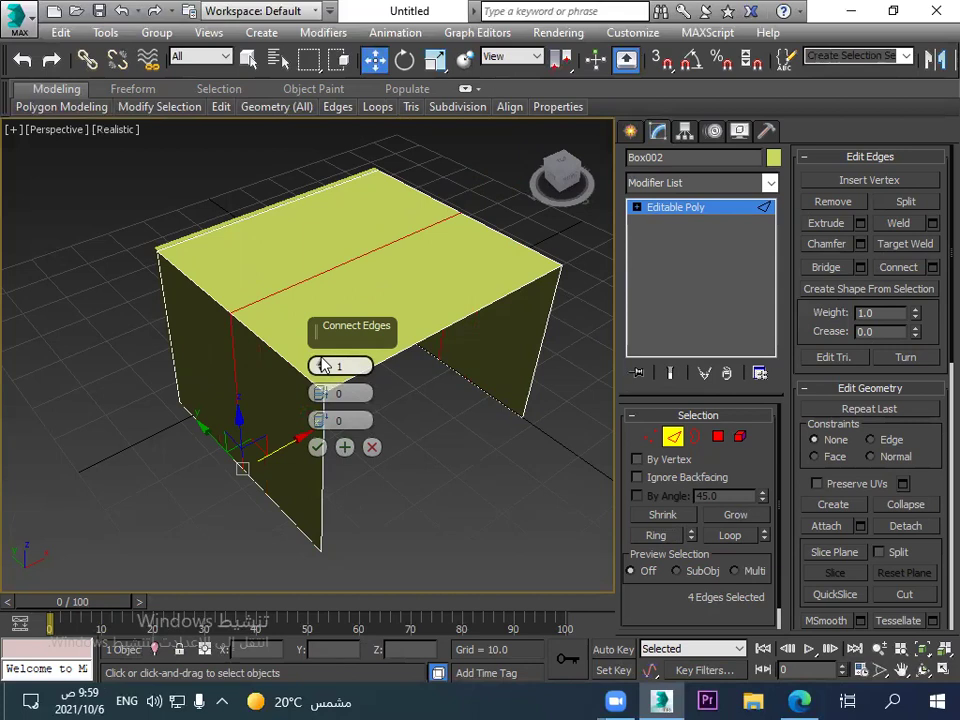
click(322, 366)
click(322, 366)
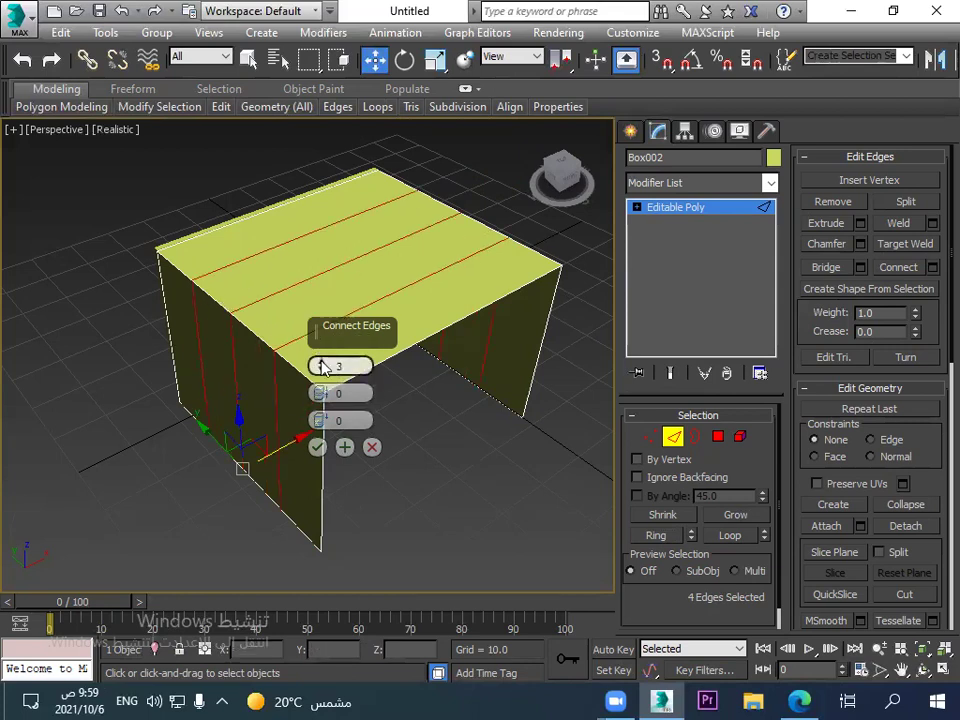
click(322, 366)
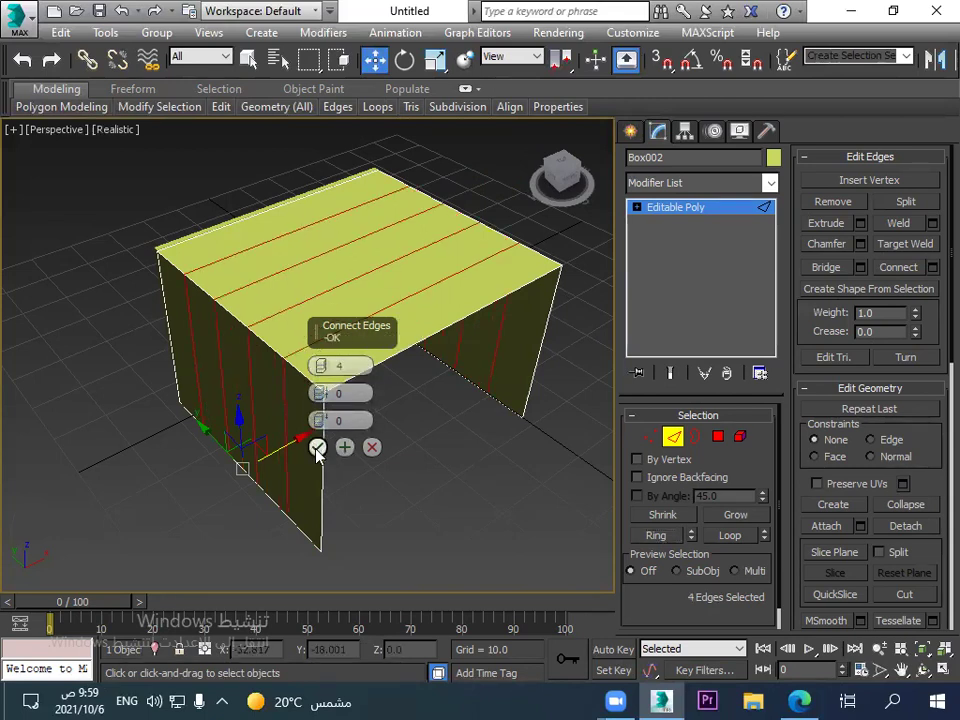
click(317, 450)
click(425, 468)
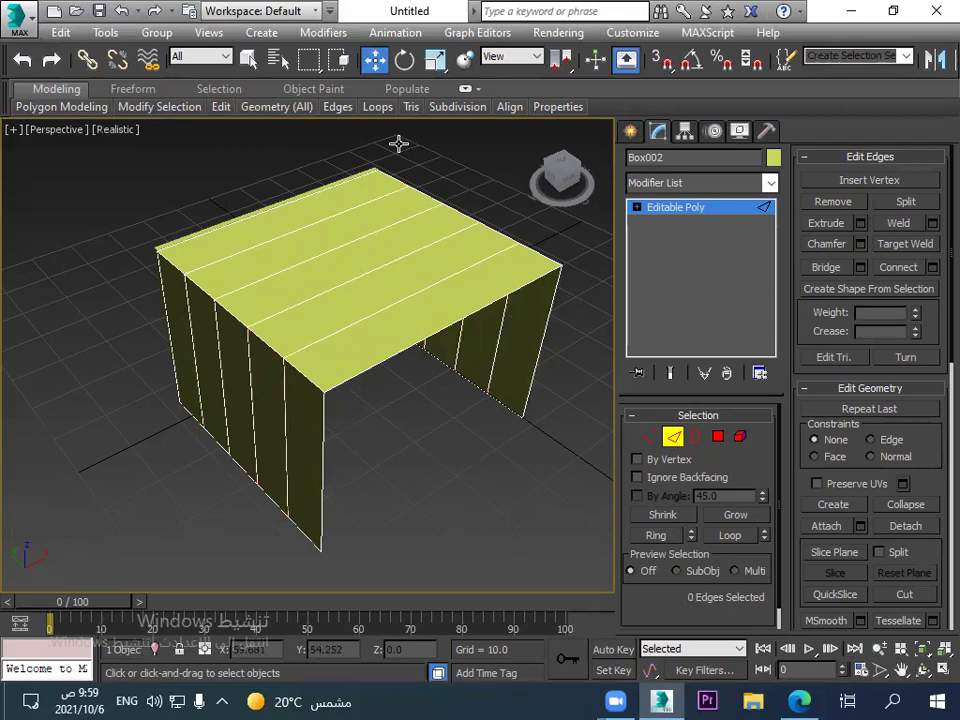
Ring-select from the top's front edge, connect those edges with 4 segments to form a grid, and clear the selection.
click(428, 333)
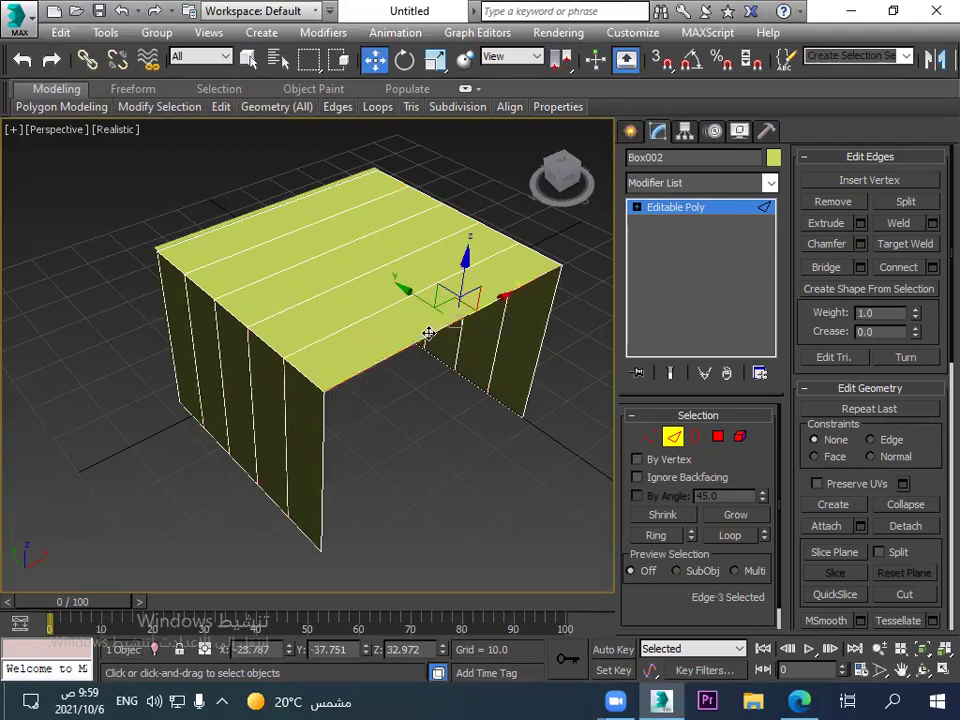
click(322, 339)
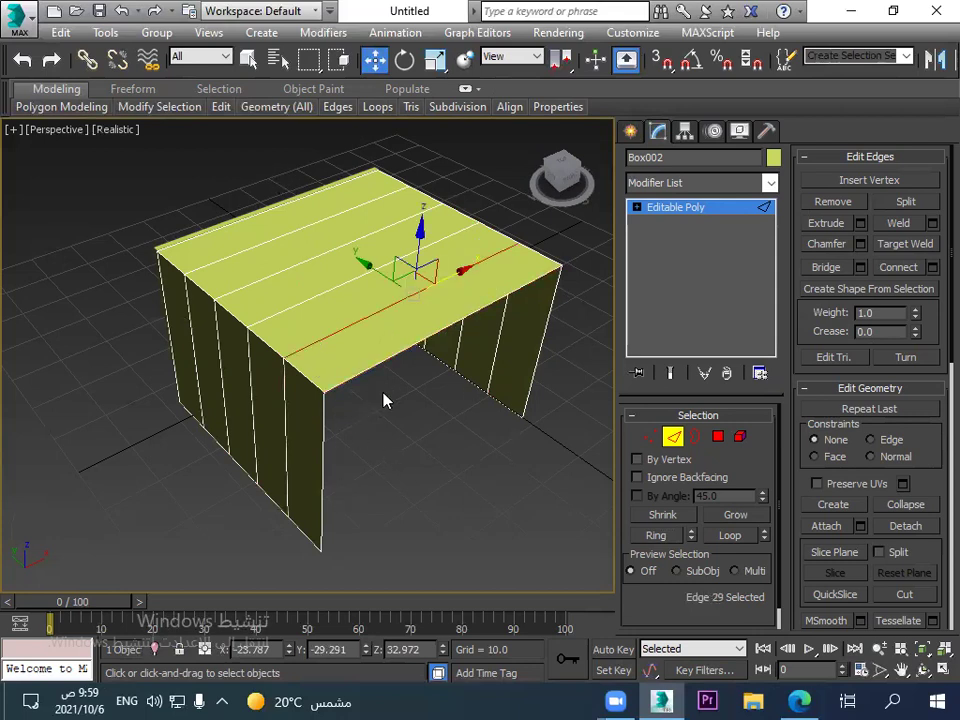
click(389, 358)
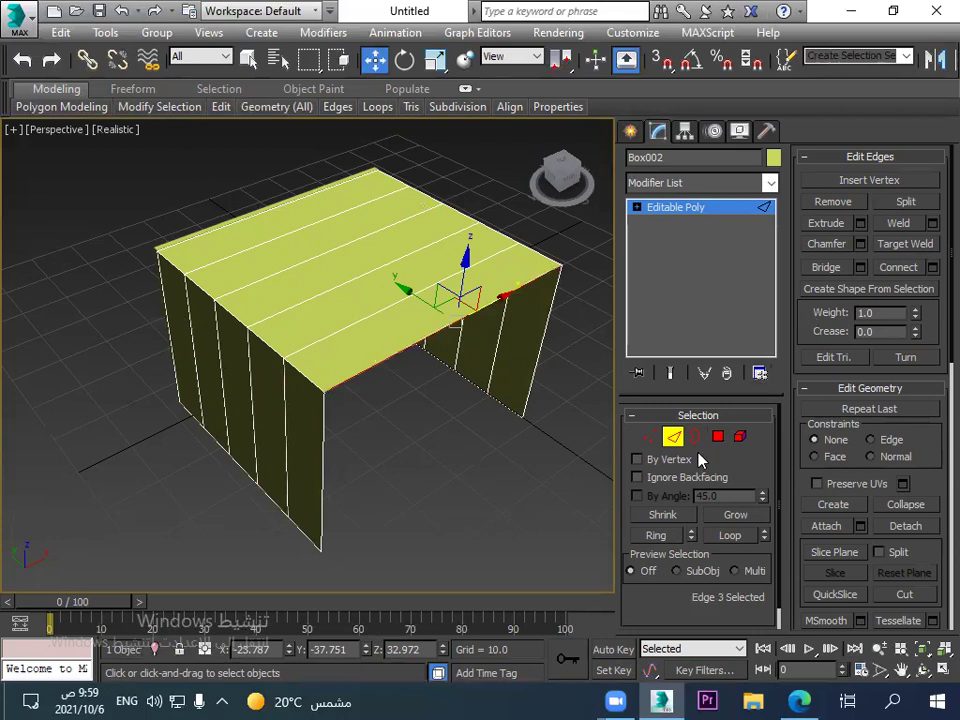
click(656, 536)
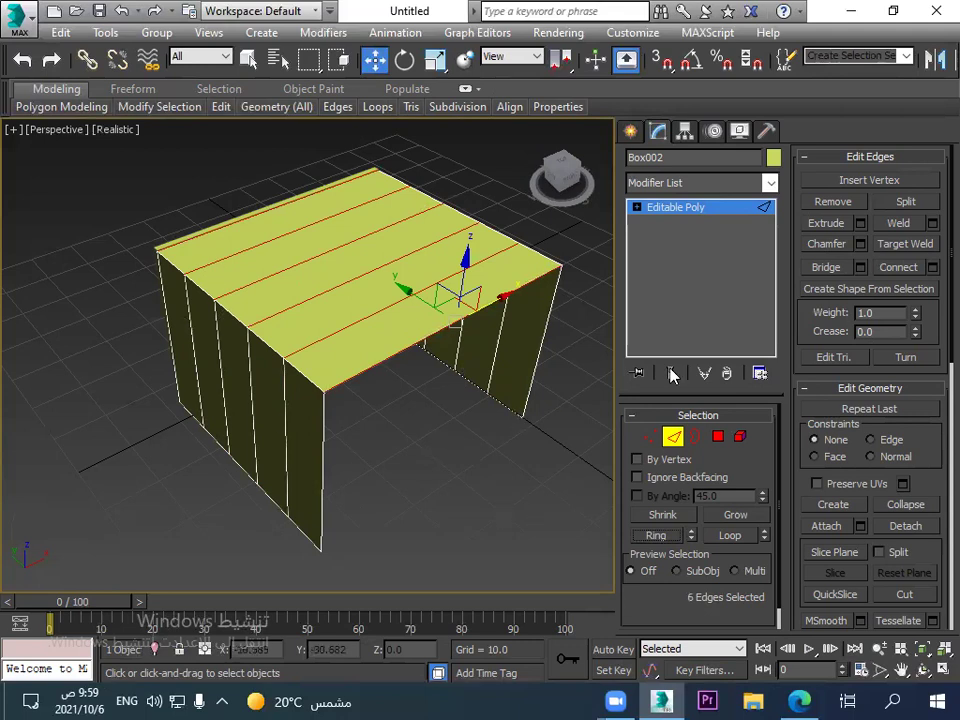
click(932, 268)
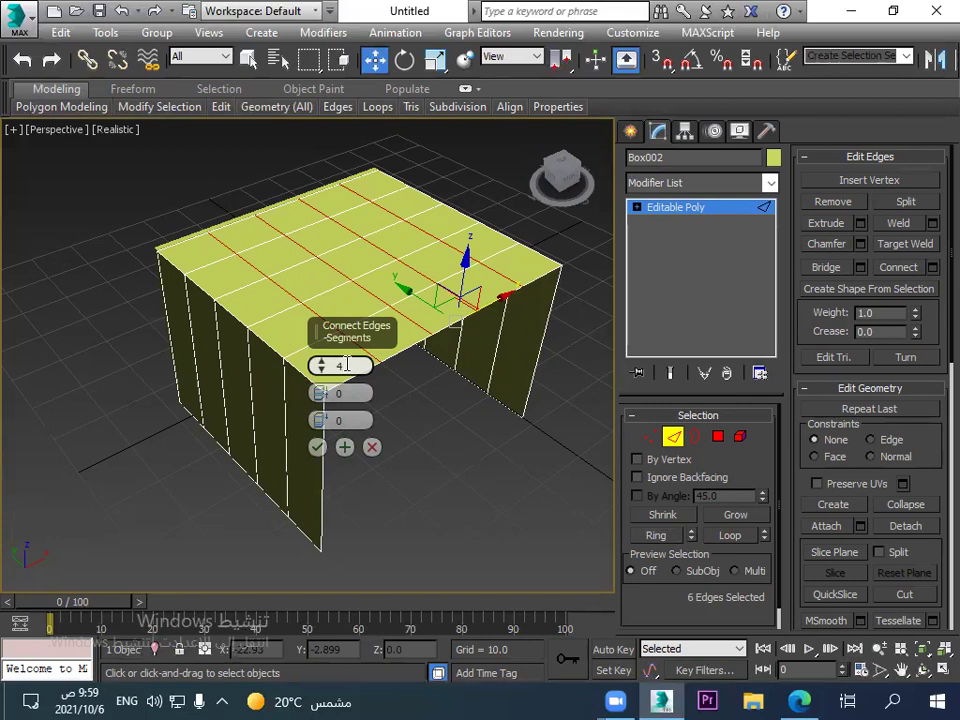
click(318, 449)
click(444, 266)
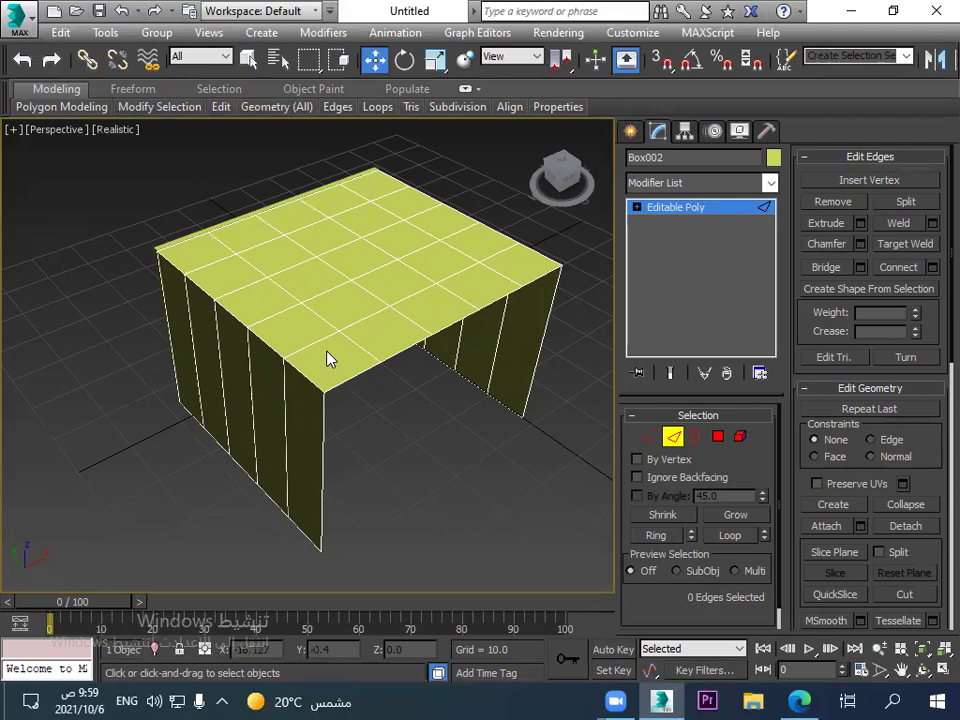
Switch to polygon level, select the centre polygon of the top grid and expand the selection once with Grow.
click(718, 437)
click(530, 390)
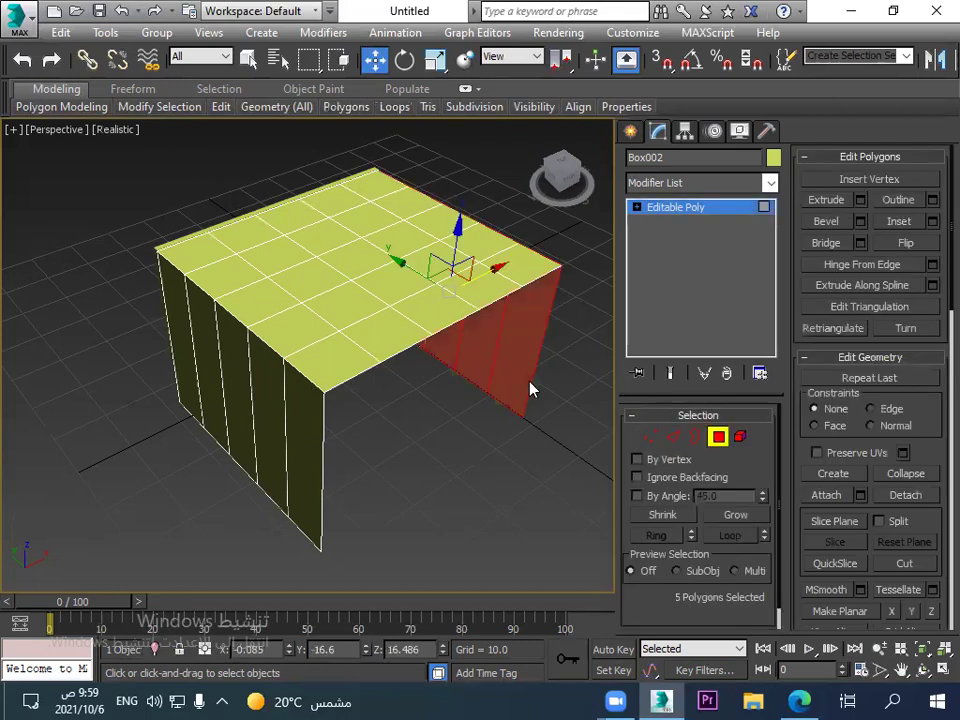
click(388, 278)
click(350, 265)
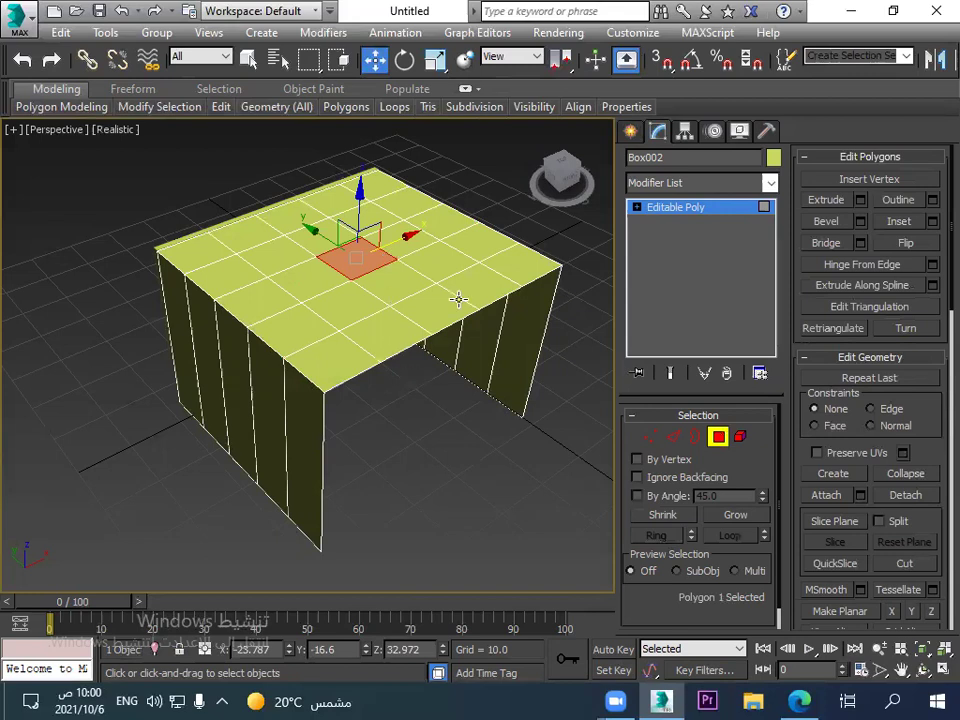
click(733, 515)
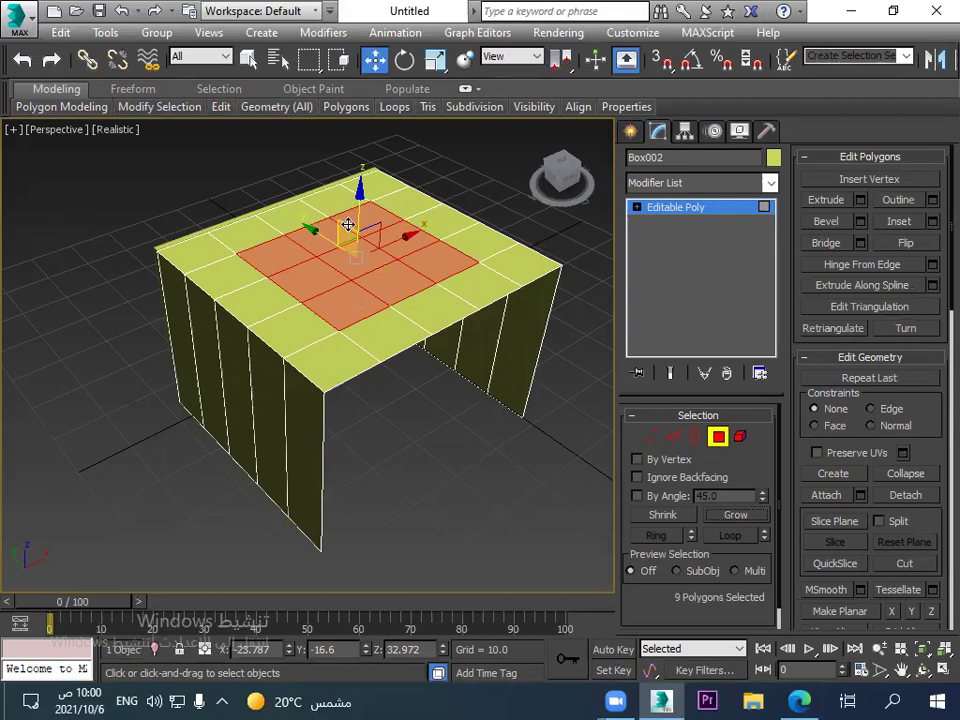
Reselect the top's centre polygon, apply Grow three times to reach the sides, and reduce the selection with Shrink.
click(363, 255)
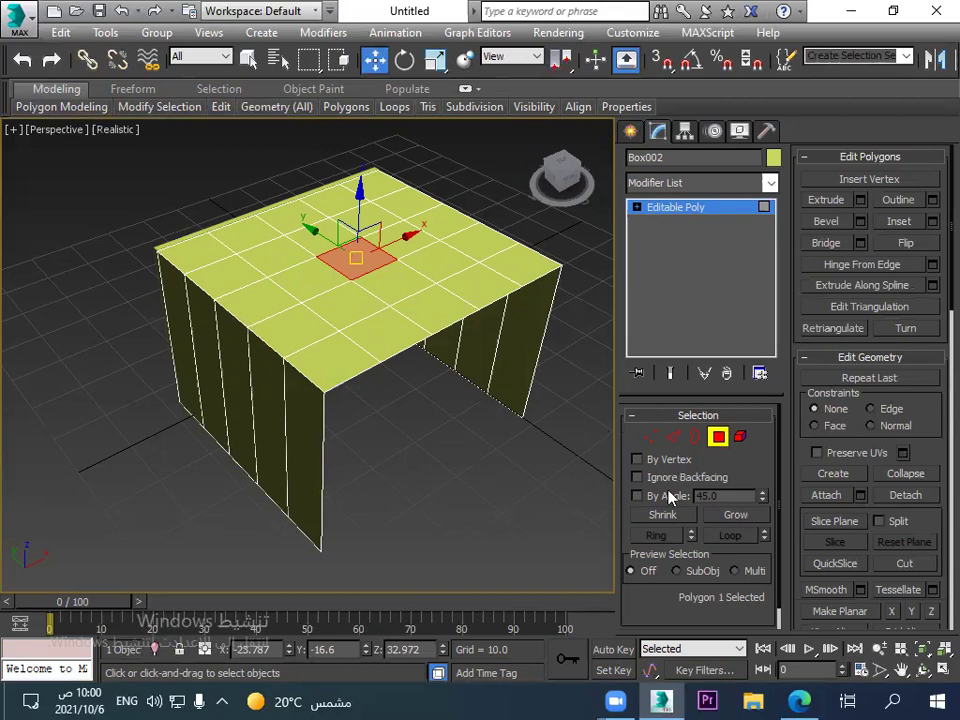
click(739, 517)
click(739, 517)
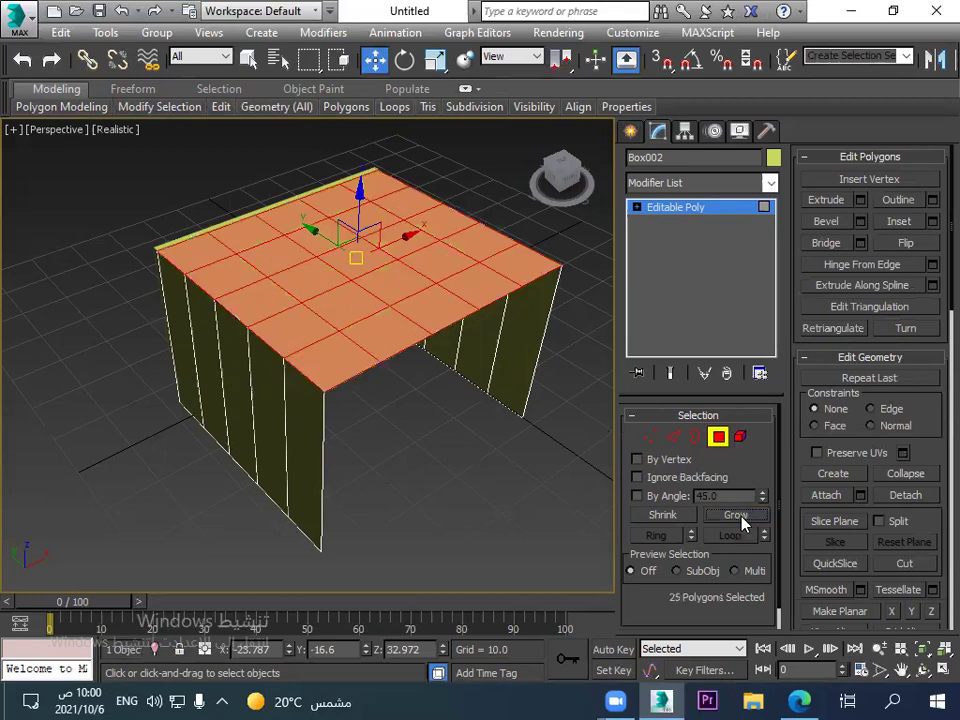
click(739, 517)
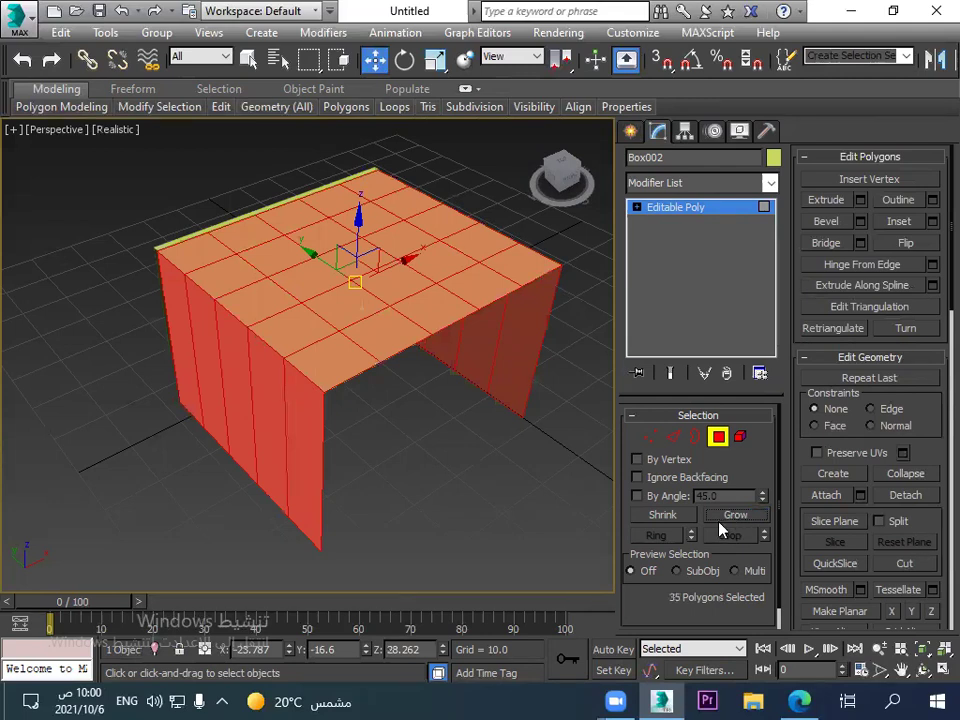
click(681, 515)
Select the top's back corner polygon, extend it with several crossing polygon loops, and reduce the selection with Shrink.
click(429, 311)
click(373, 186)
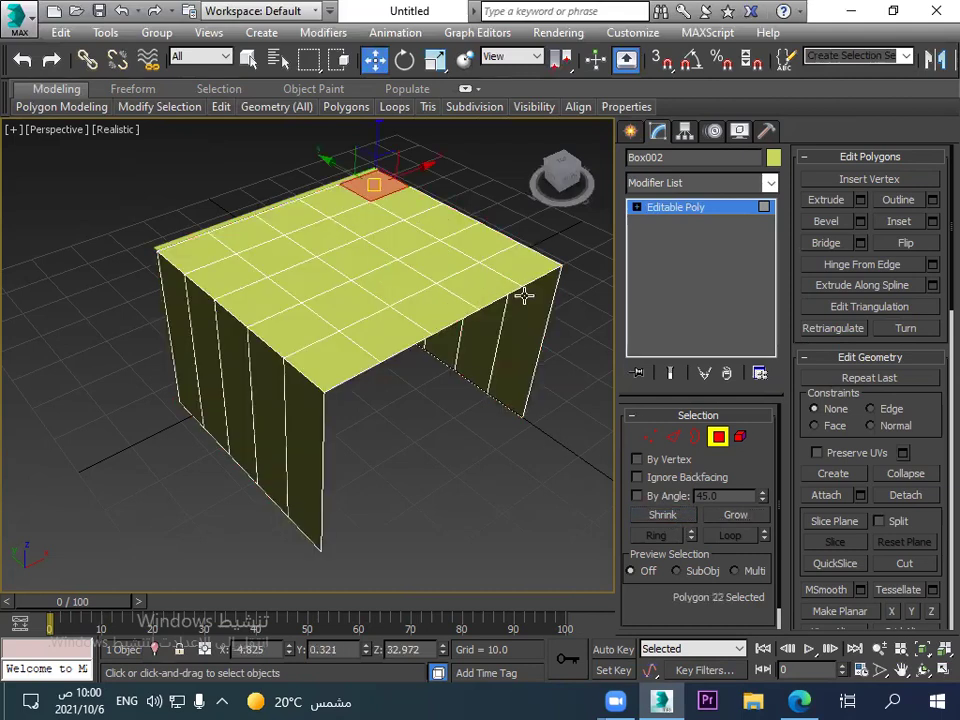
shift+click(322, 222)
shift+click(318, 225)
shift+click(225, 205)
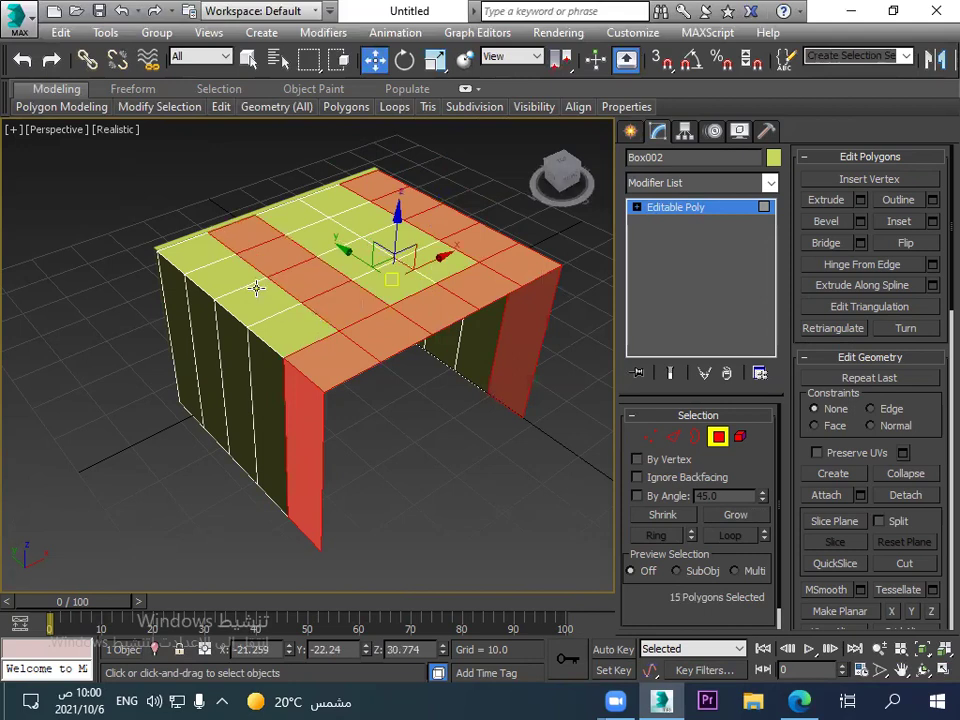
shift+click(316, 230)
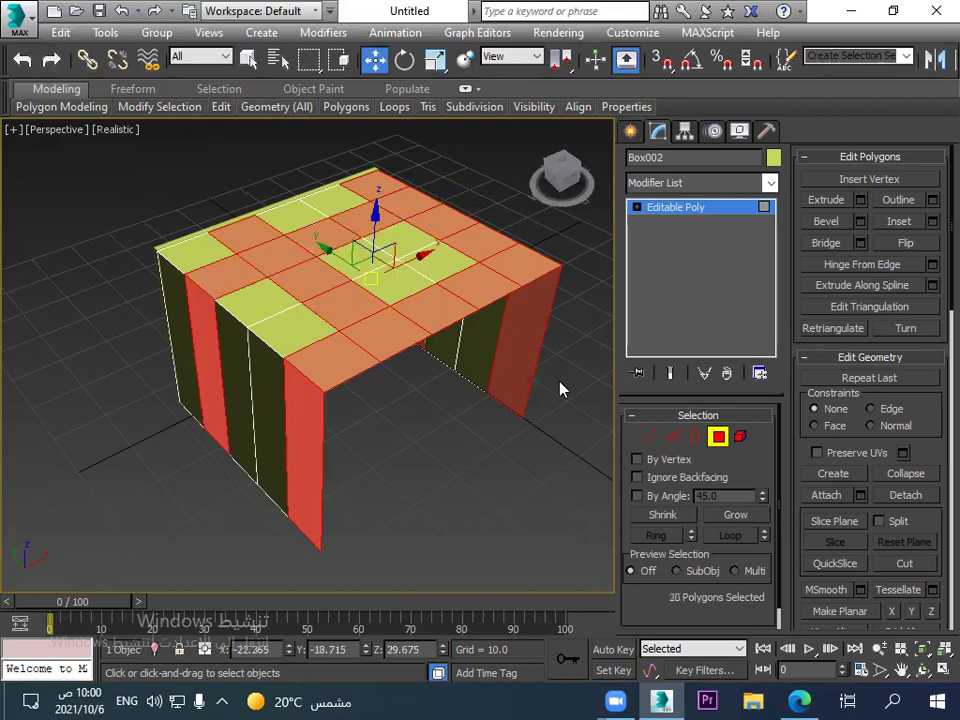
click(663, 515)
Select an inner polygon of the top and extend it to the full five-polygon strip running from back to front.
click(368, 216)
shift+click(427, 253)
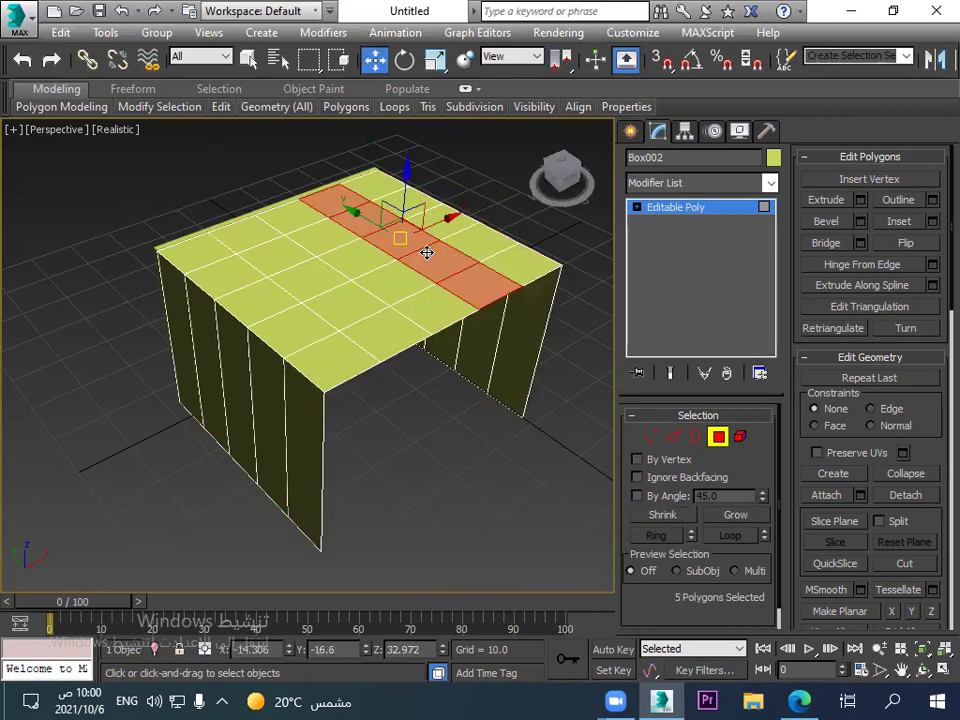
click(380, 280)
Select the central 3 by 3 block of top polygons one by one, then Shrink it and Grow it again.
click(352, 224)
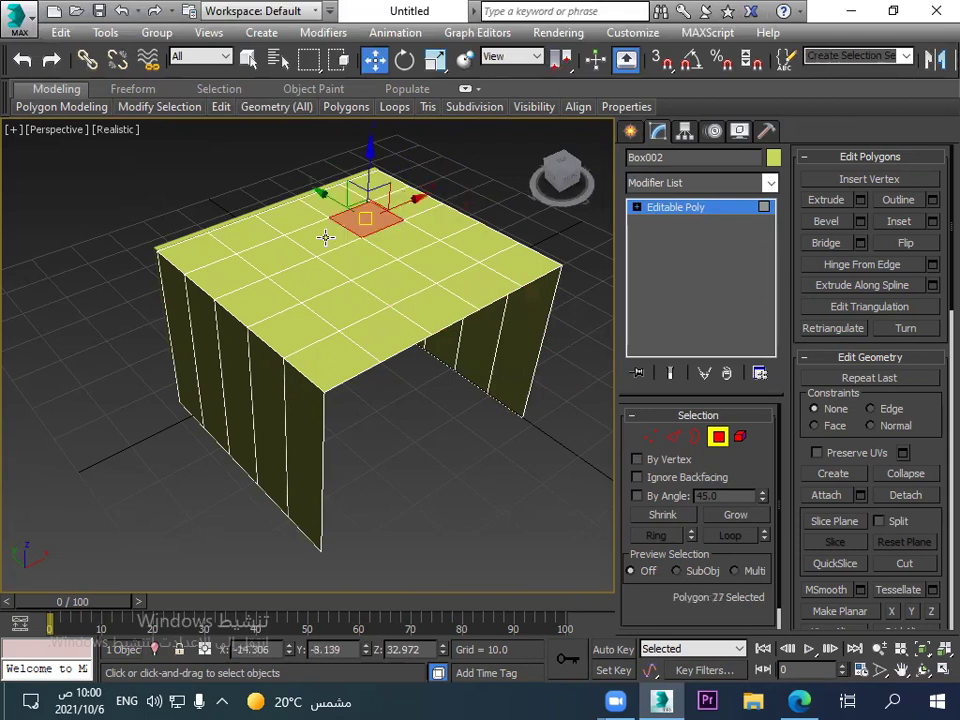
ctrl+click(276, 266)
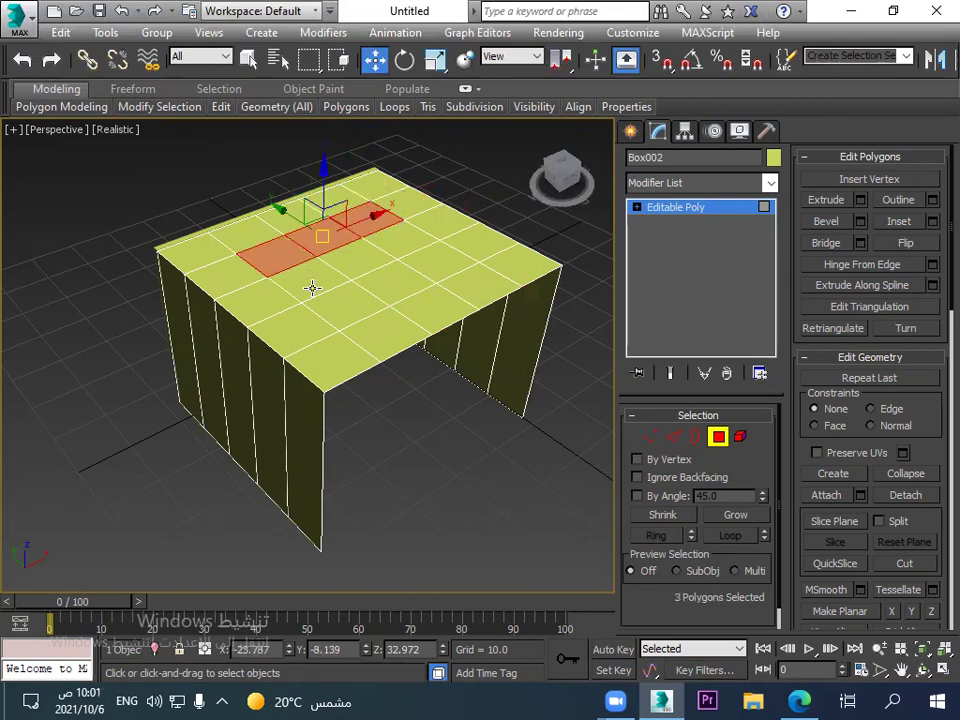
ctrl+click(317, 274)
ctrl+click(357, 258)
ctrl+click(386, 290)
ctrl+click(406, 250)
ctrl+click(340, 302)
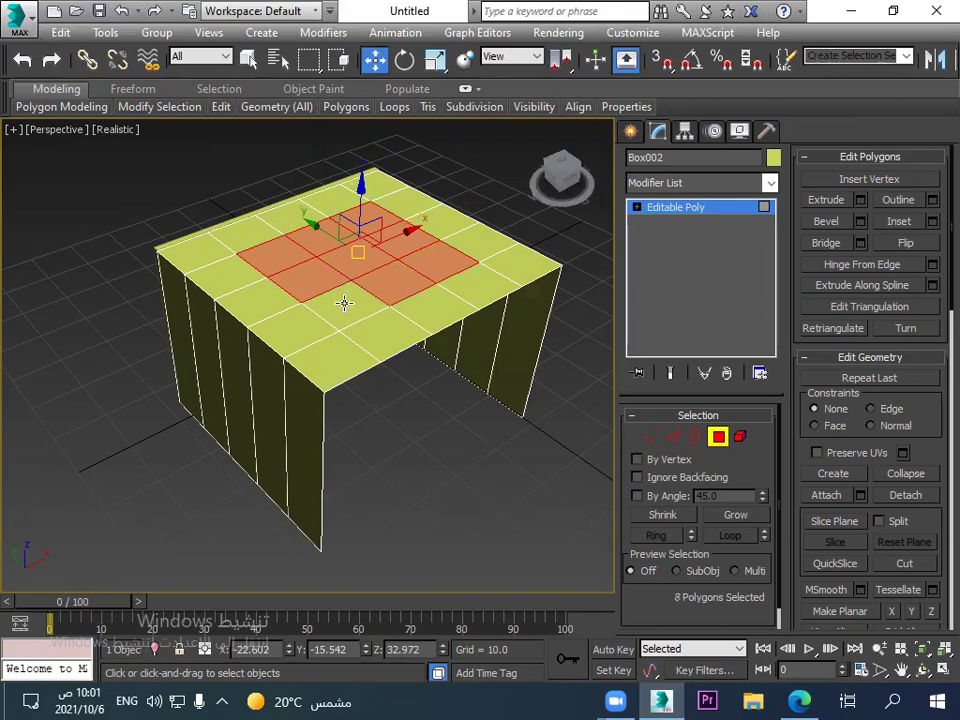
ctrl+click(435, 273)
click(664, 515)
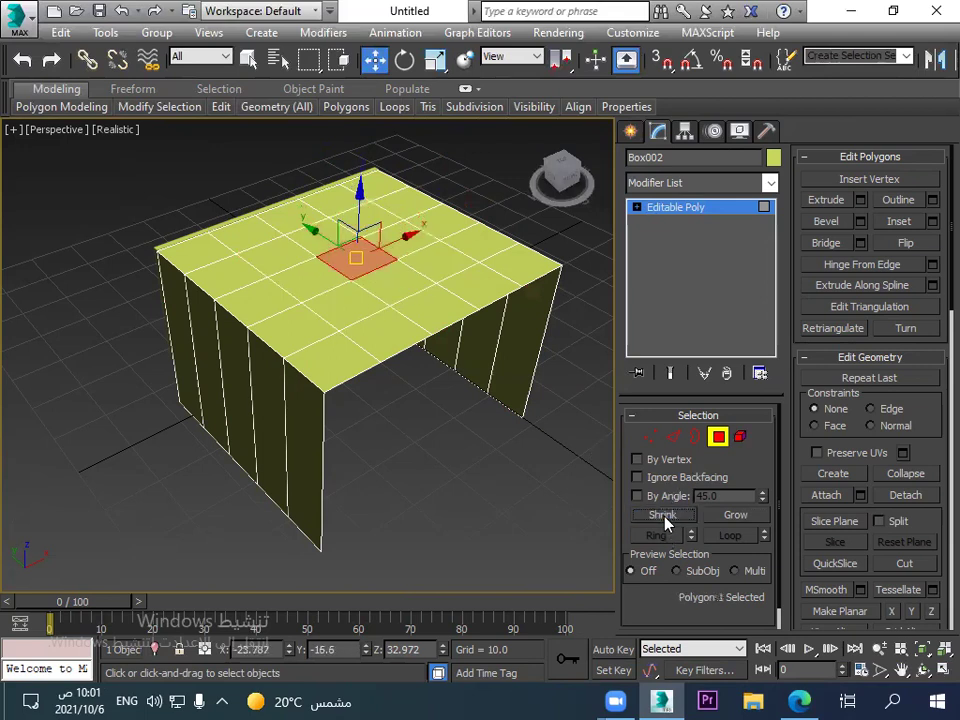
click(727, 516)
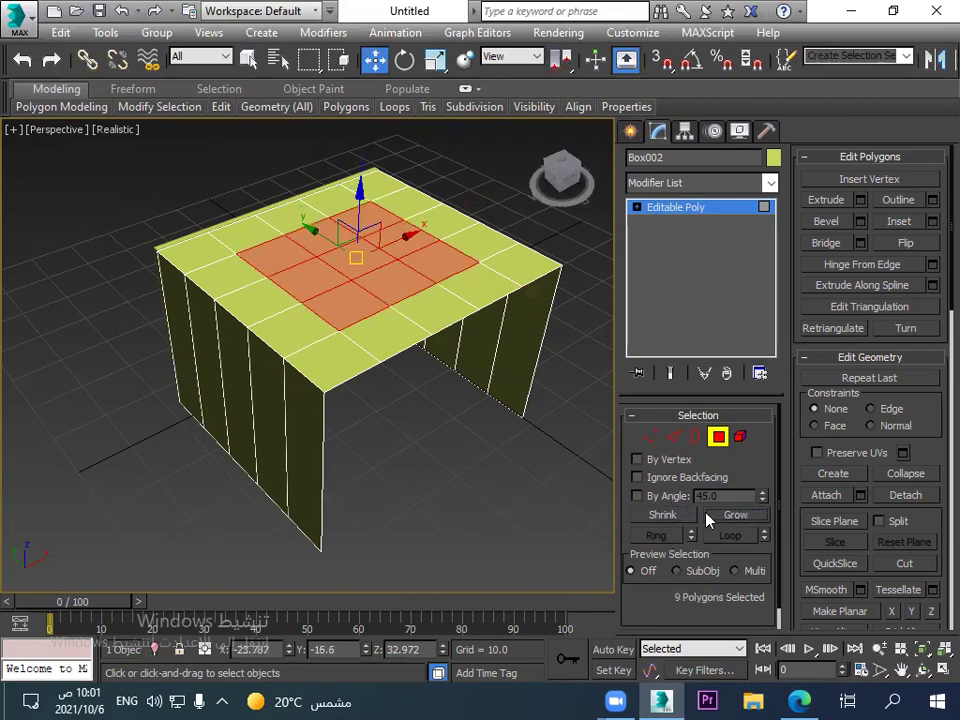
Enable By Angle at 45 and Shrink the selection away, then select the whole flat top and Shrink it again.
click(638, 496)
click(655, 516)
click(651, 518)
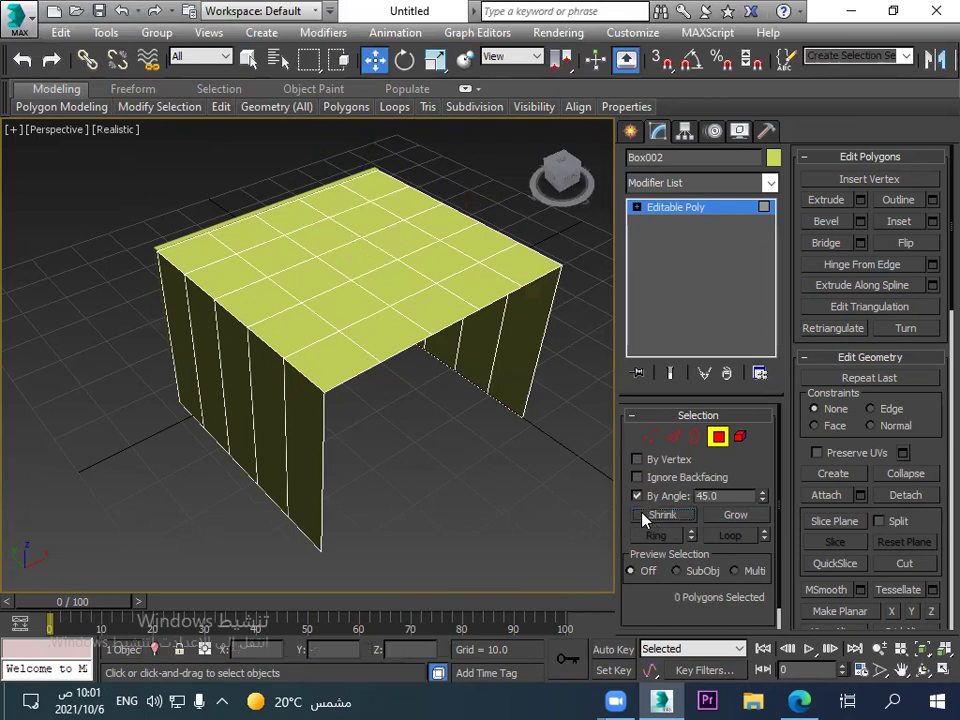
click(377, 272)
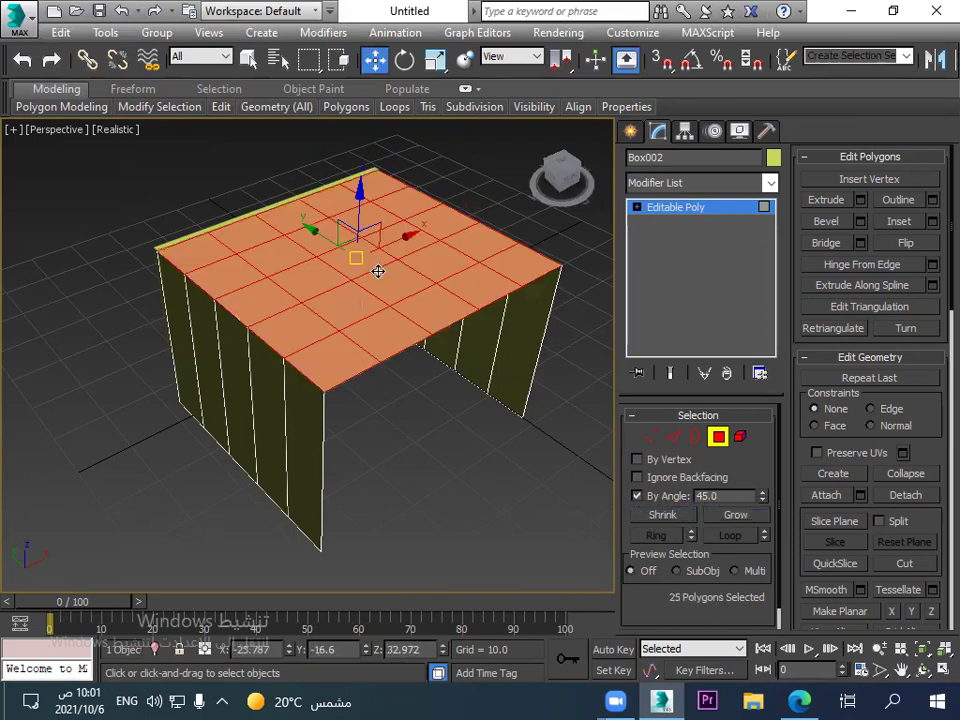
click(656, 516)
click(665, 518)
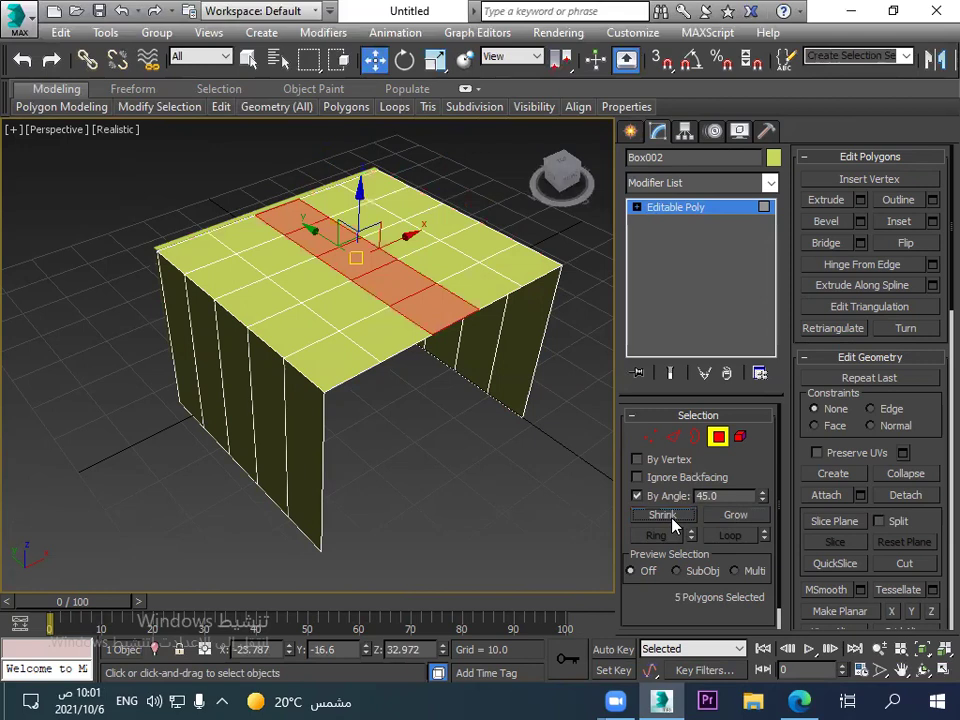
Turn off By Angle and select only the centre polygon of the top.
click(655, 500)
click(658, 519)
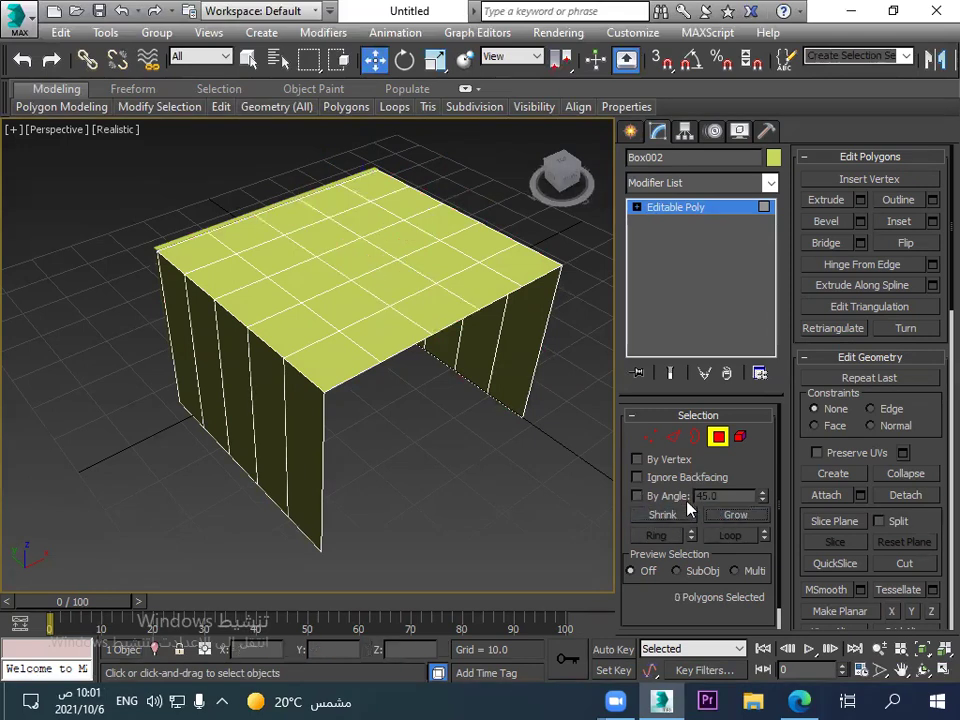
click(368, 263)
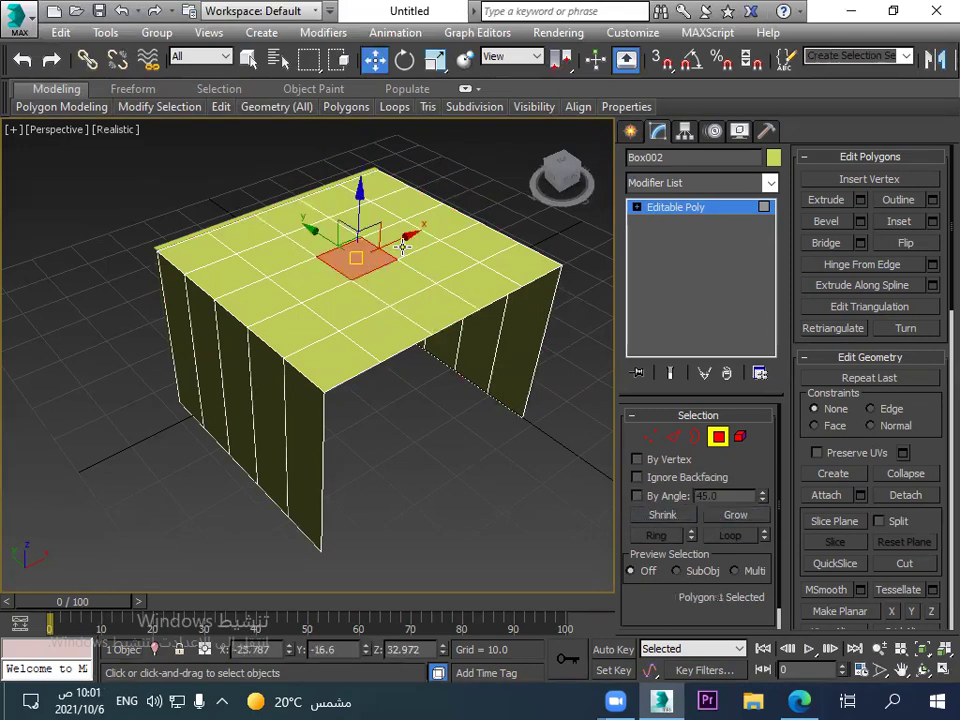
Grow the single-polygon selection on the box's top twice and shrink it until no polygon is selected.
click(722, 518)
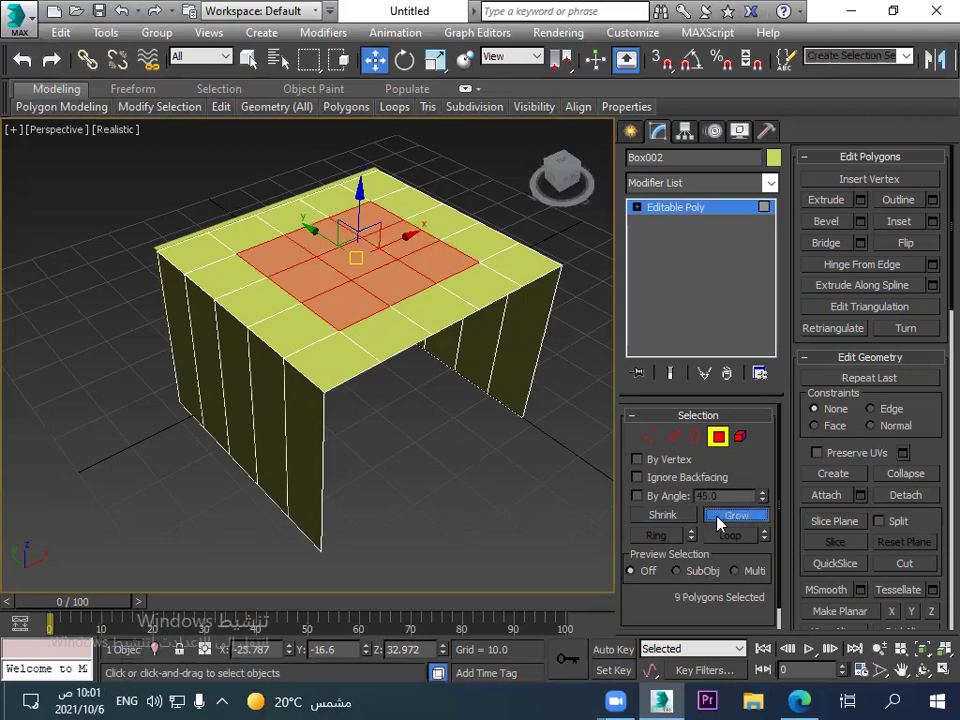
click(726, 516)
click(671, 517)
click(673, 518)
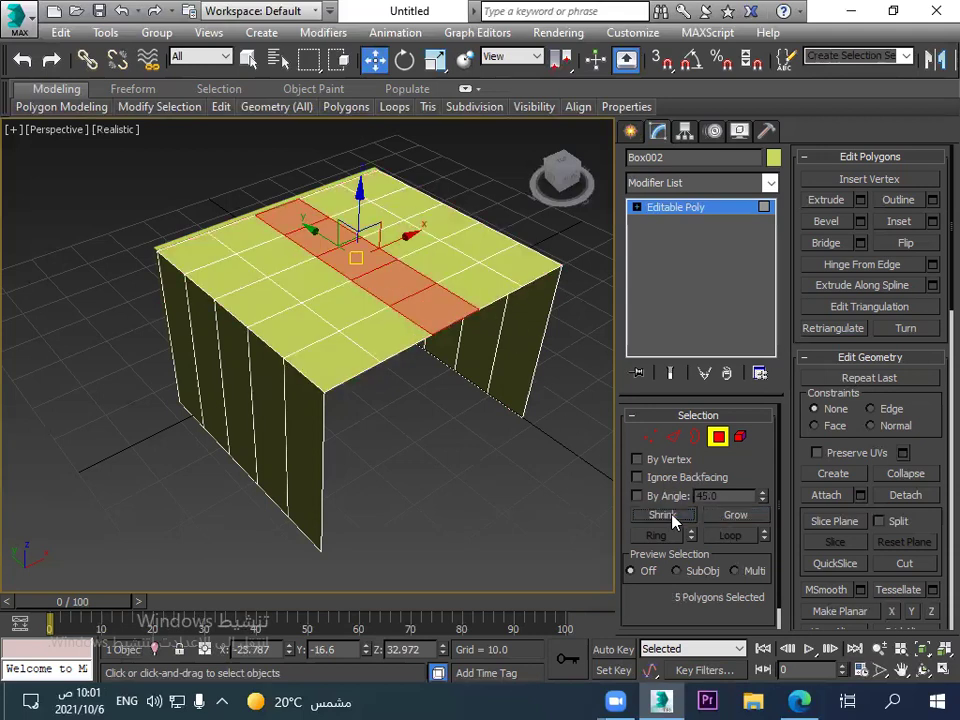
click(673, 518)
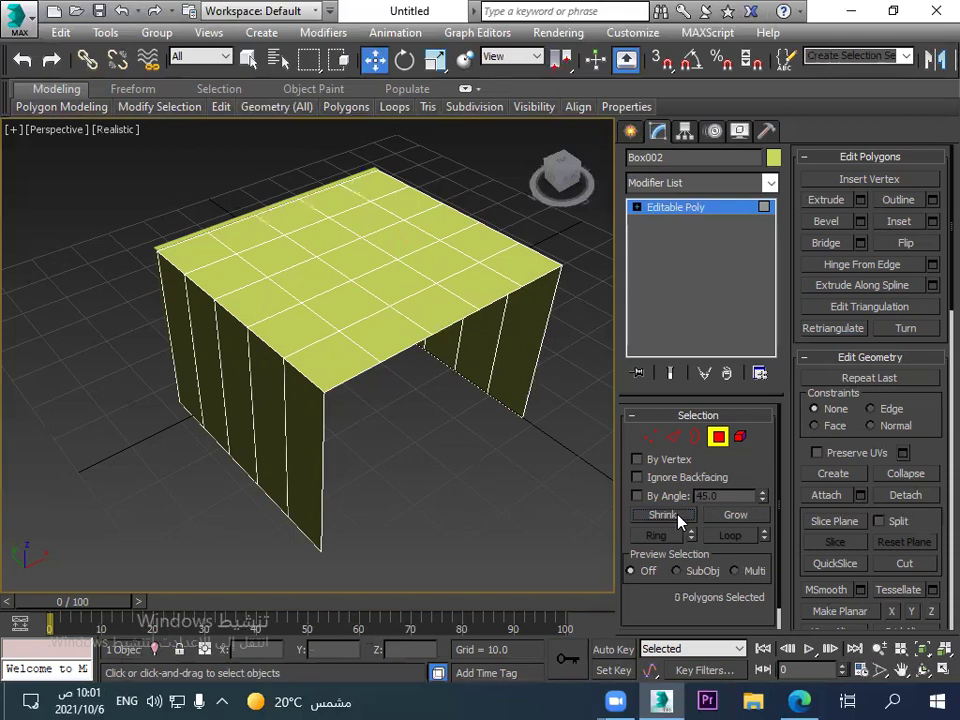
Reselect the central top polygon, grow and shrink the selection until it spreads over the top and side walls, and clear it.
click(360, 258)
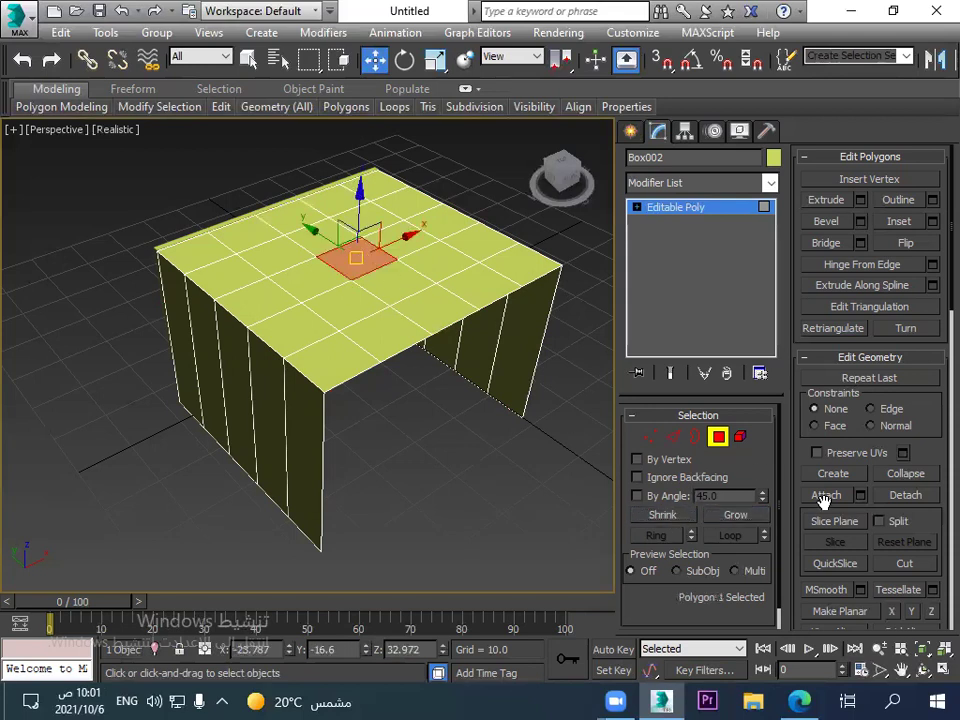
click(748, 521)
click(745, 518)
click(688, 518)
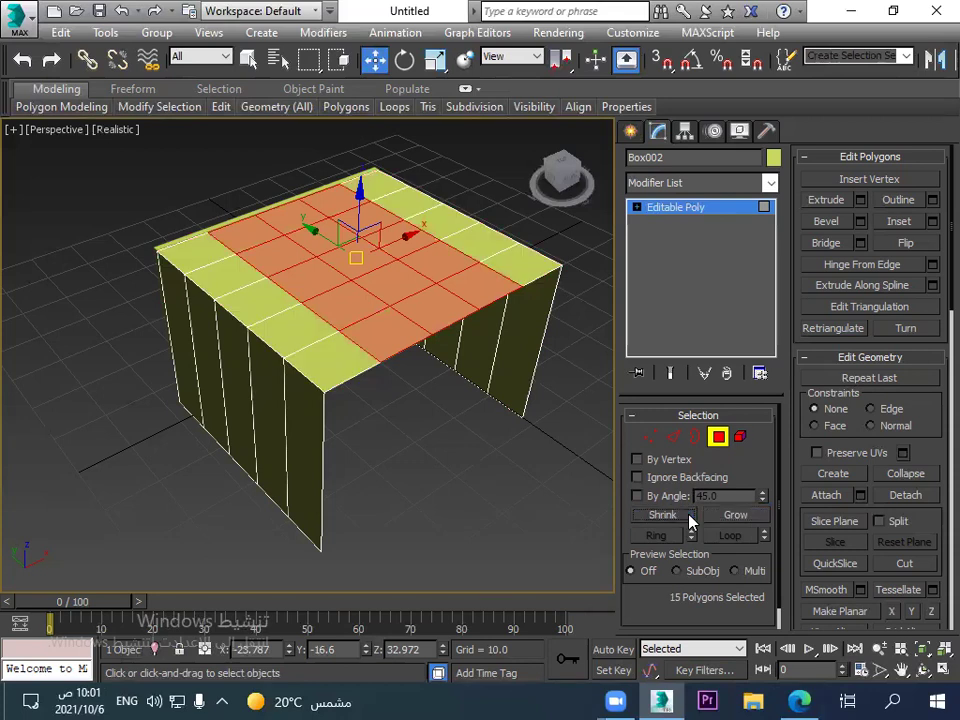
click(688, 518)
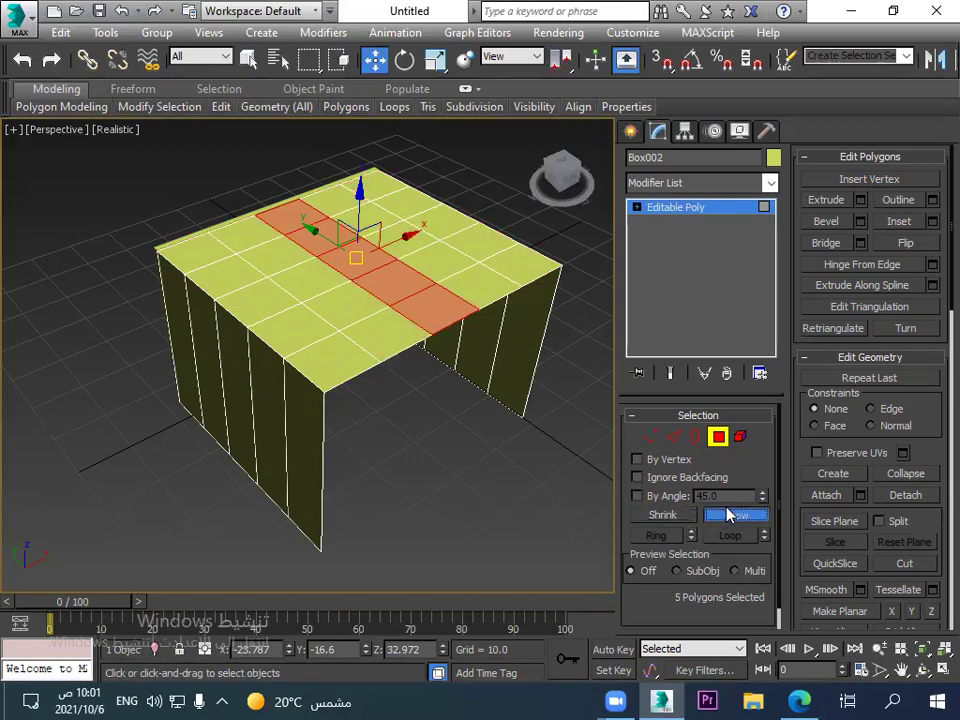
click(730, 516)
click(730, 518)
click(730, 518)
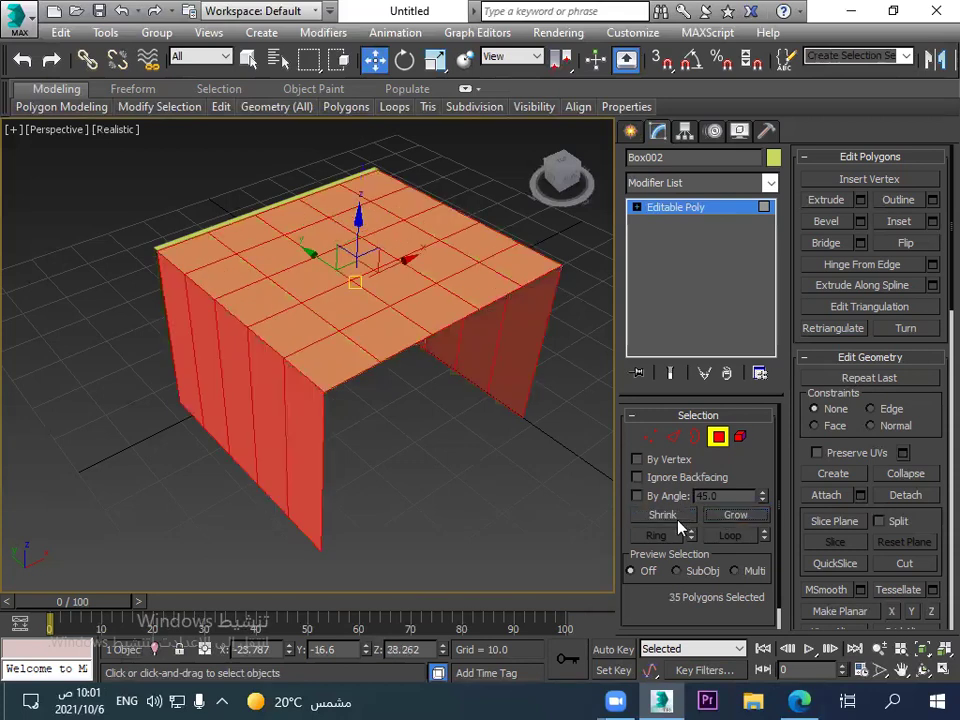
click(499, 435)
Select three neighbouring polygon loops running along the Y direction of the box's top, each from a polygon and its adjacent one.
click(250, 236)
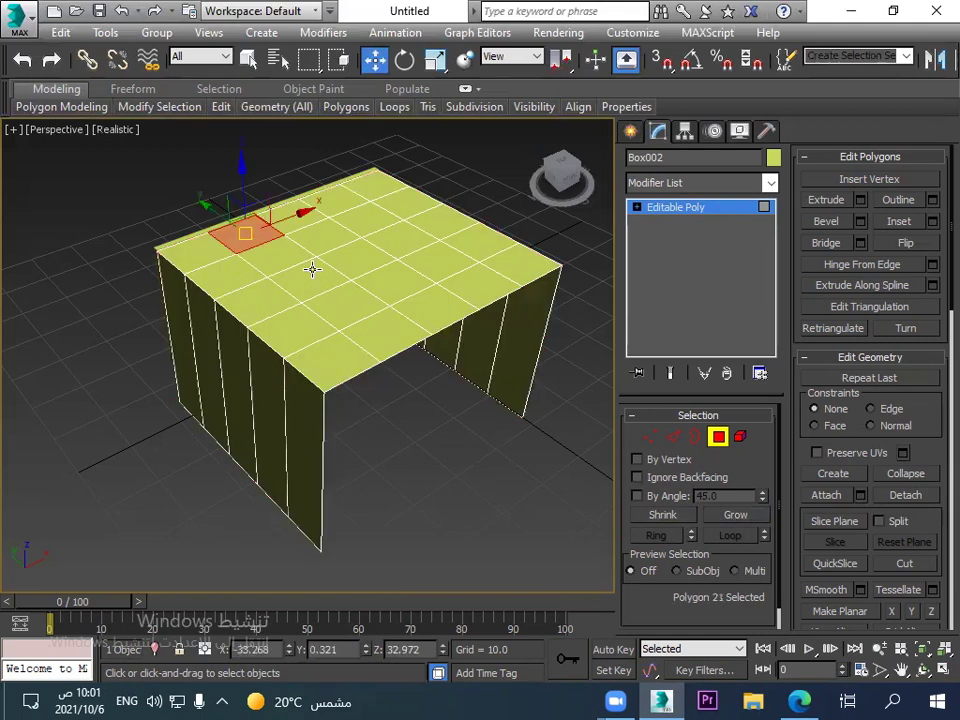
click(283, 256)
shift+click(314, 281)
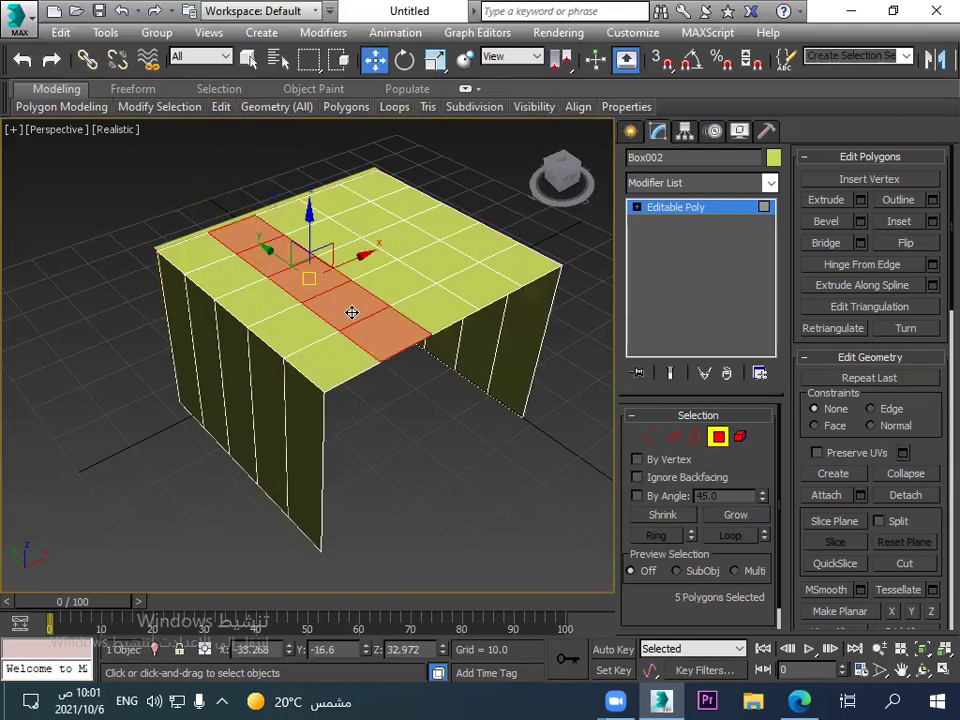
click(383, 282)
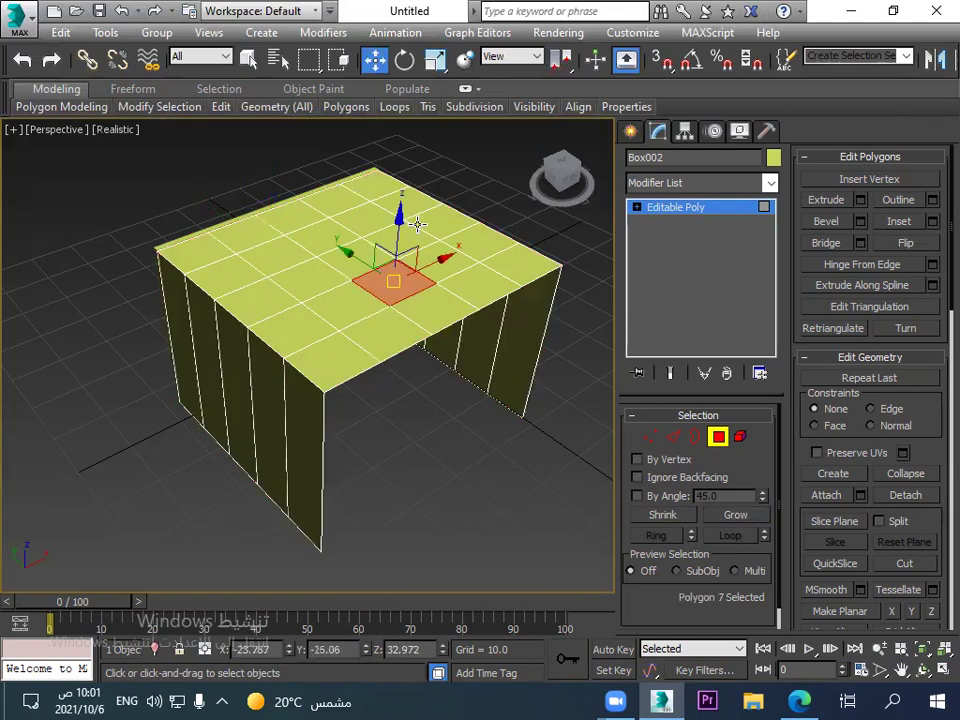
shift+click(342, 255)
click(427, 262)
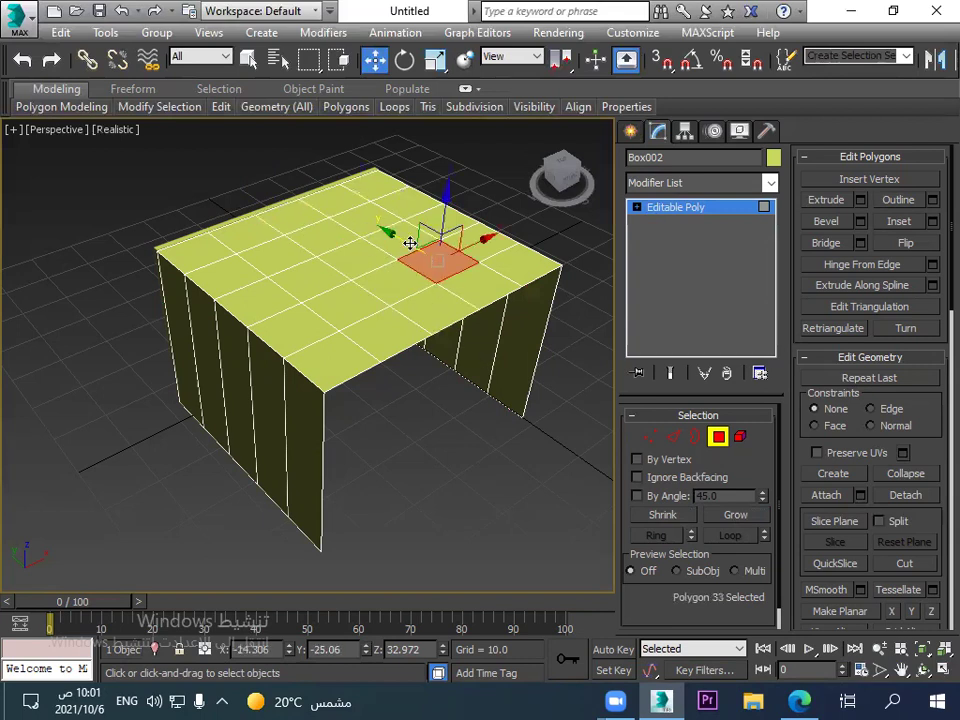
shift+click(390, 242)
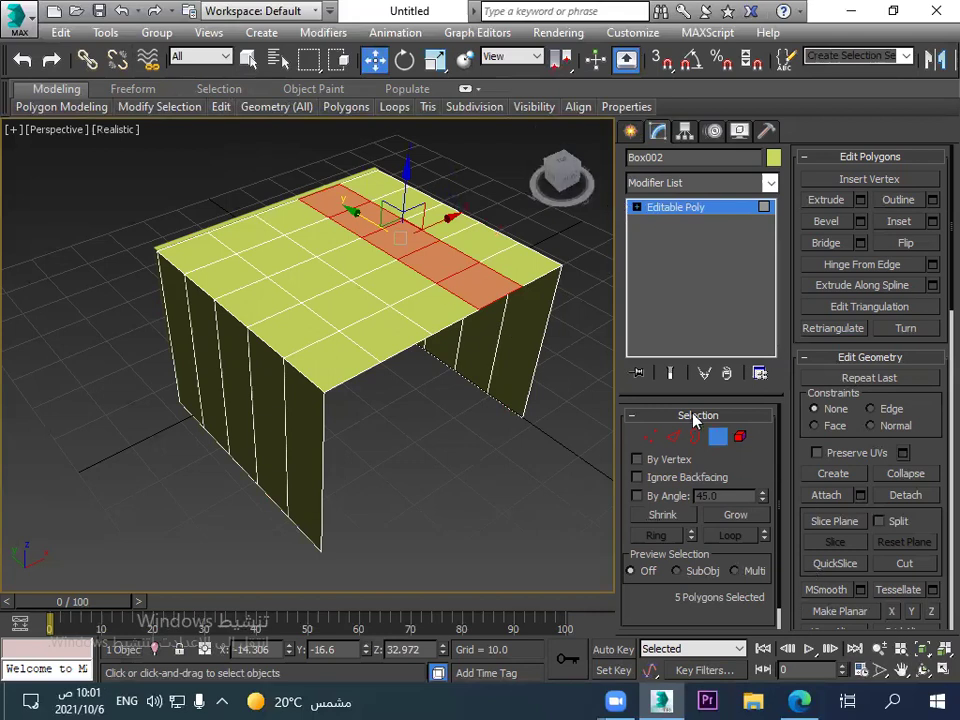
Select two crosswise polygon loops in turn, each running over the top and down both side walls.
click(400, 280)
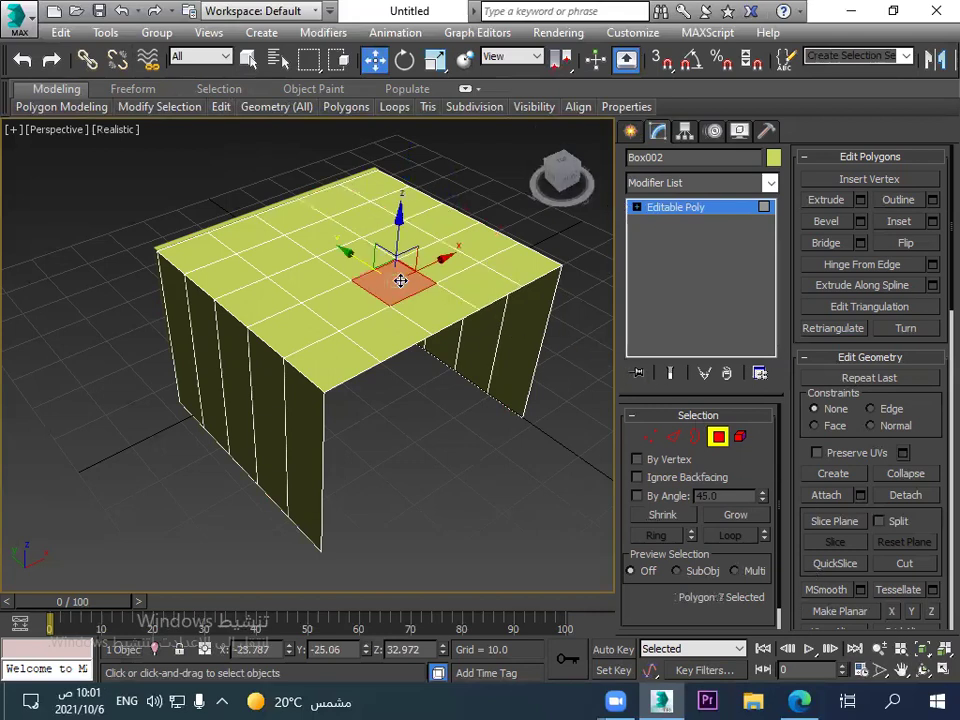
shift+click(354, 301)
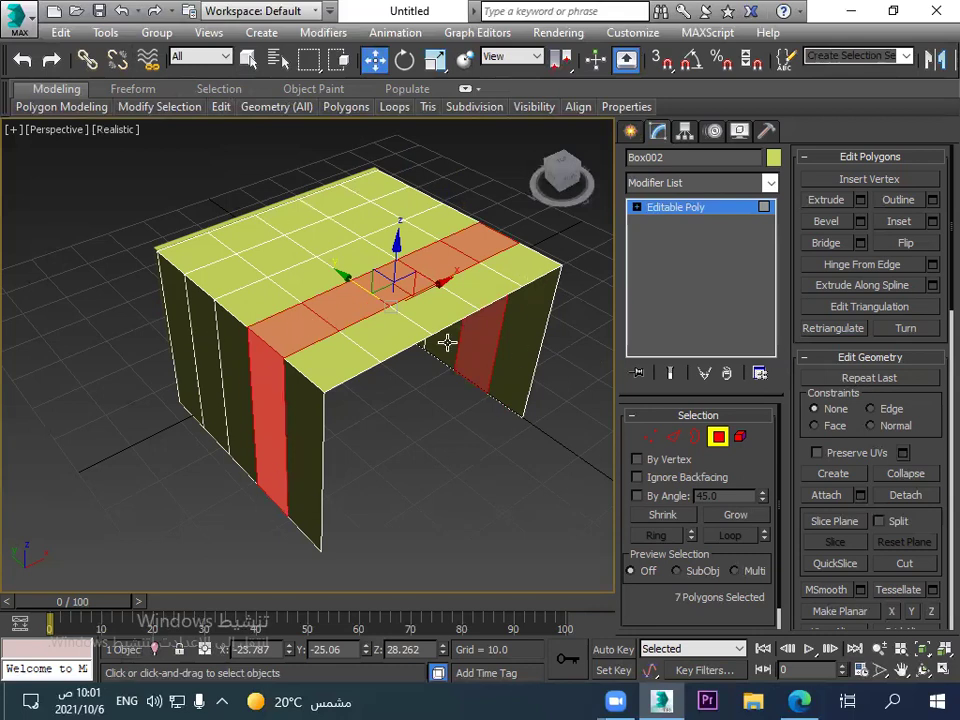
click(368, 258)
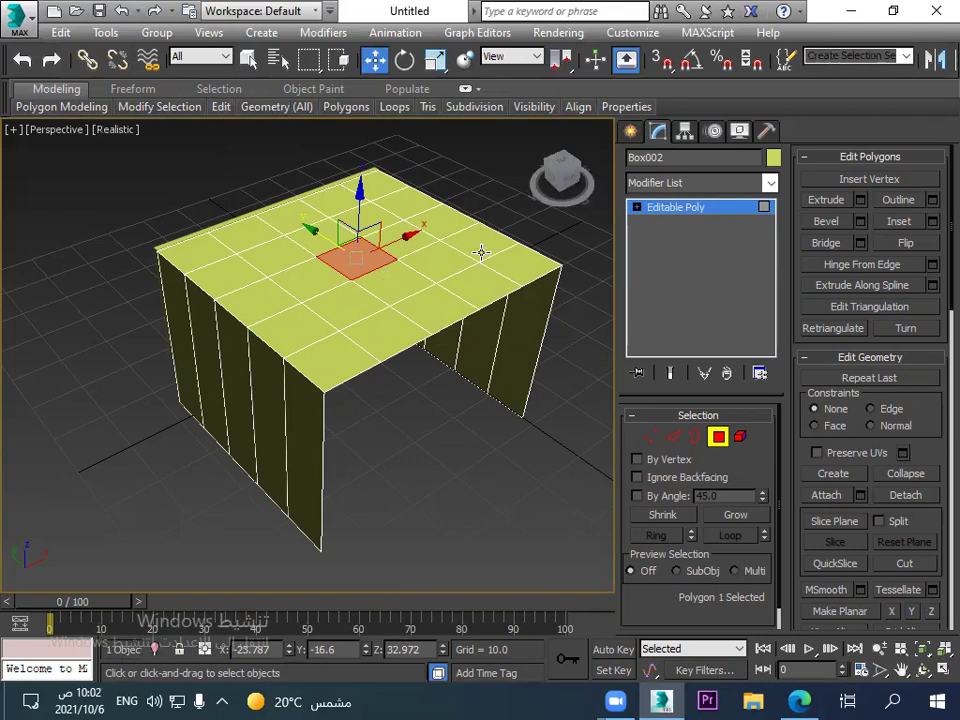
shift+click(307, 277)
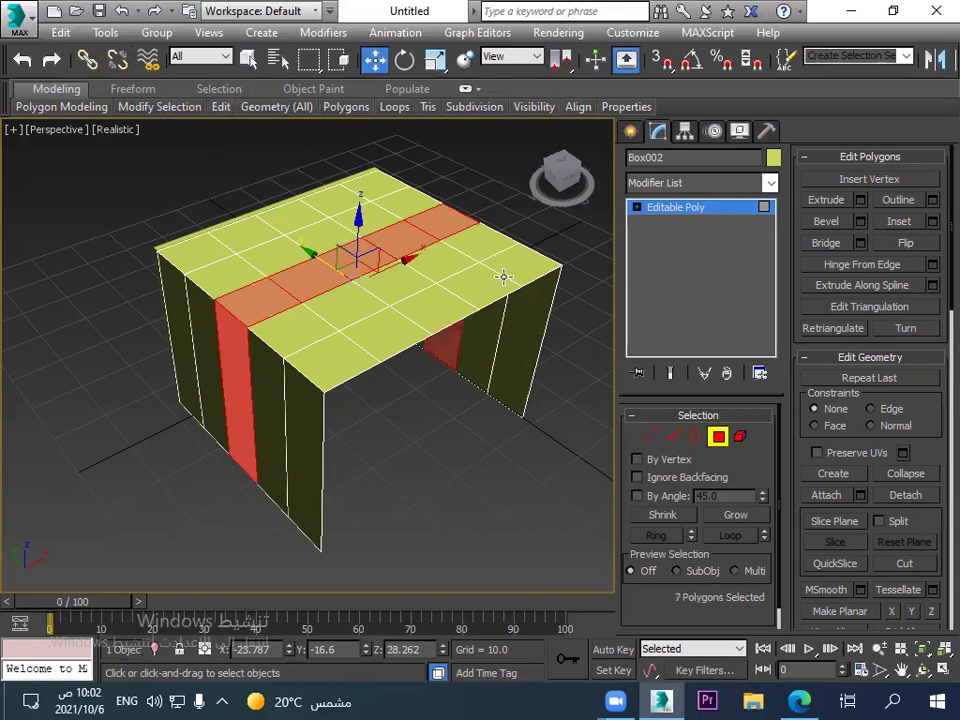
Select the middle polygon loop along Y on the top and add several individual top polygons to the selection.
click(412, 296)
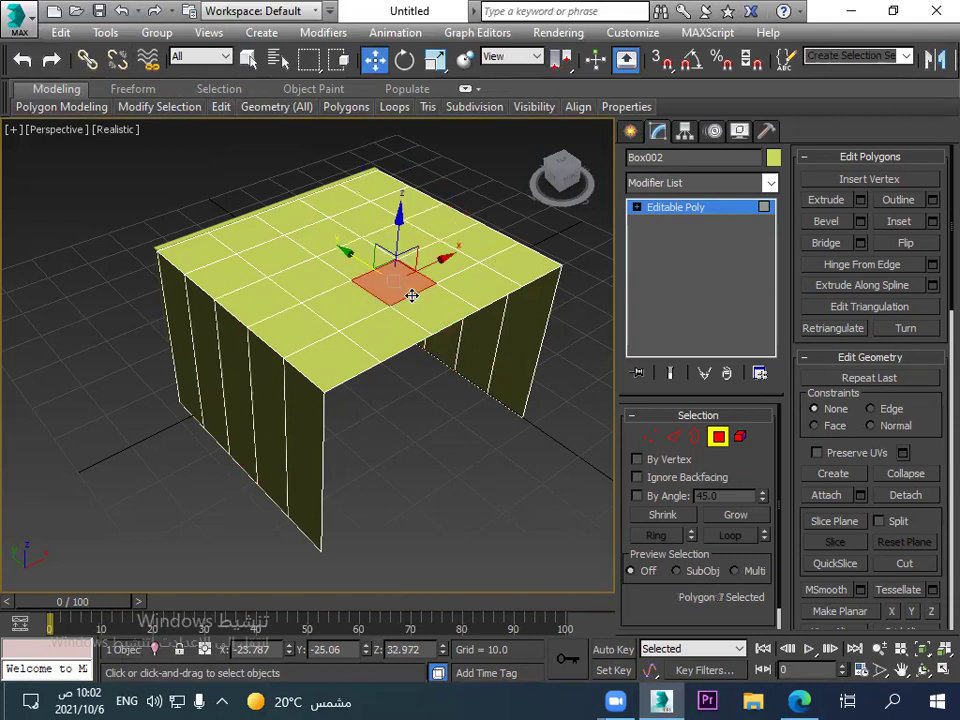
shift+click(356, 253)
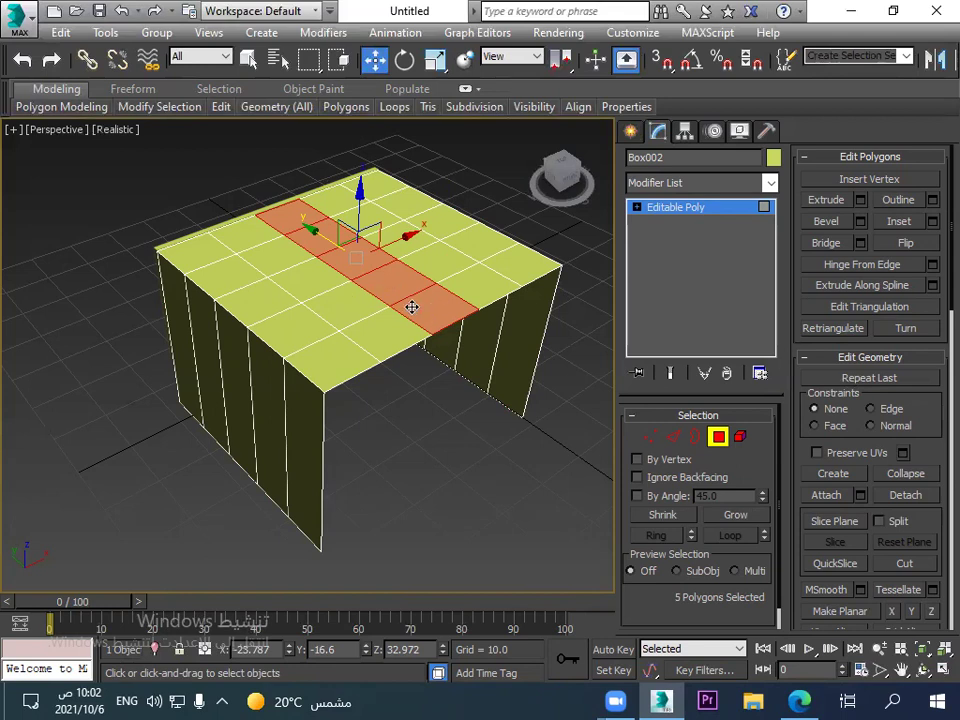
ctrl+click(330, 300)
ctrl+click(292, 283)
ctrl+click(240, 276)
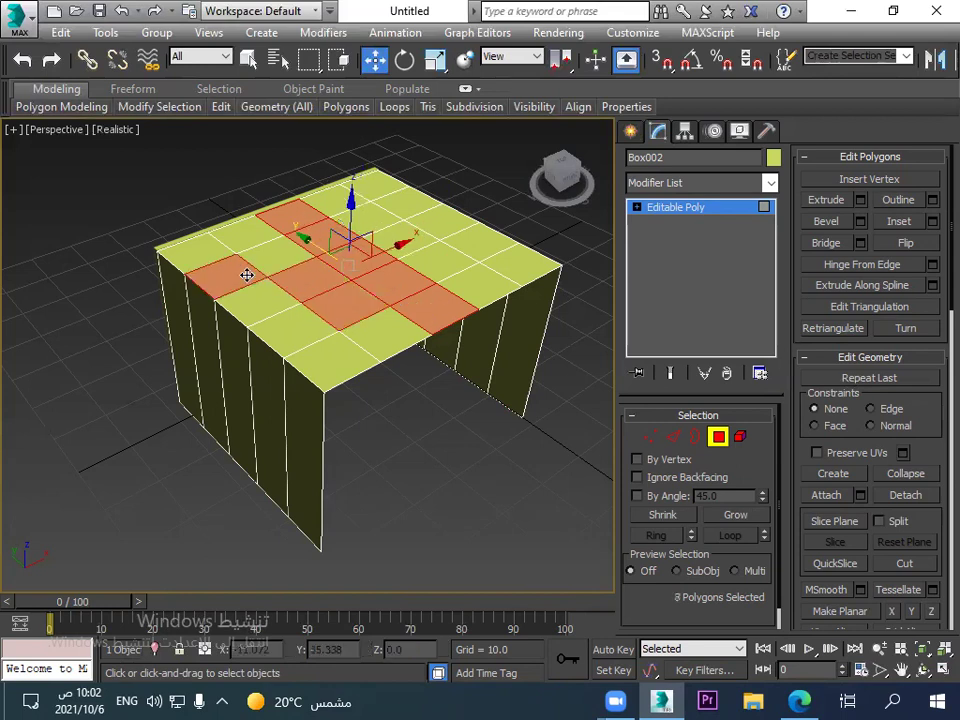
ctrl+click(276, 332)
ctrl+click(296, 343)
ctrl+click(425, 258)
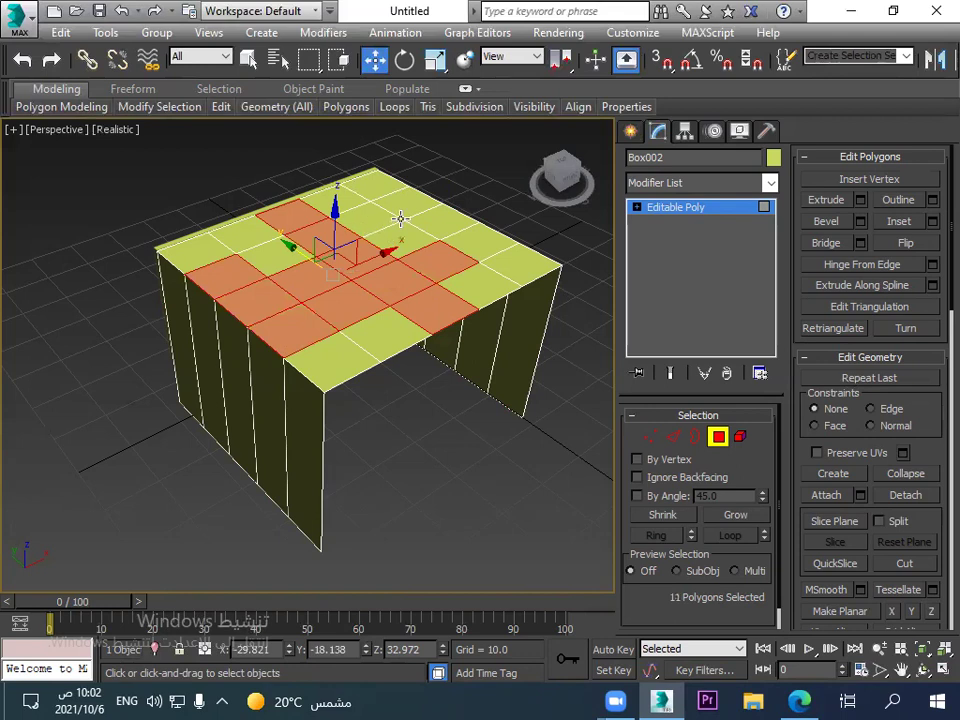
ctrl+click(400, 218)
Remove the selected top polygons from the selection one by one until none remains selected.
alt+click(400, 218)
alt+click(383, 285)
alt+click(311, 302)
alt+click(351, 281)
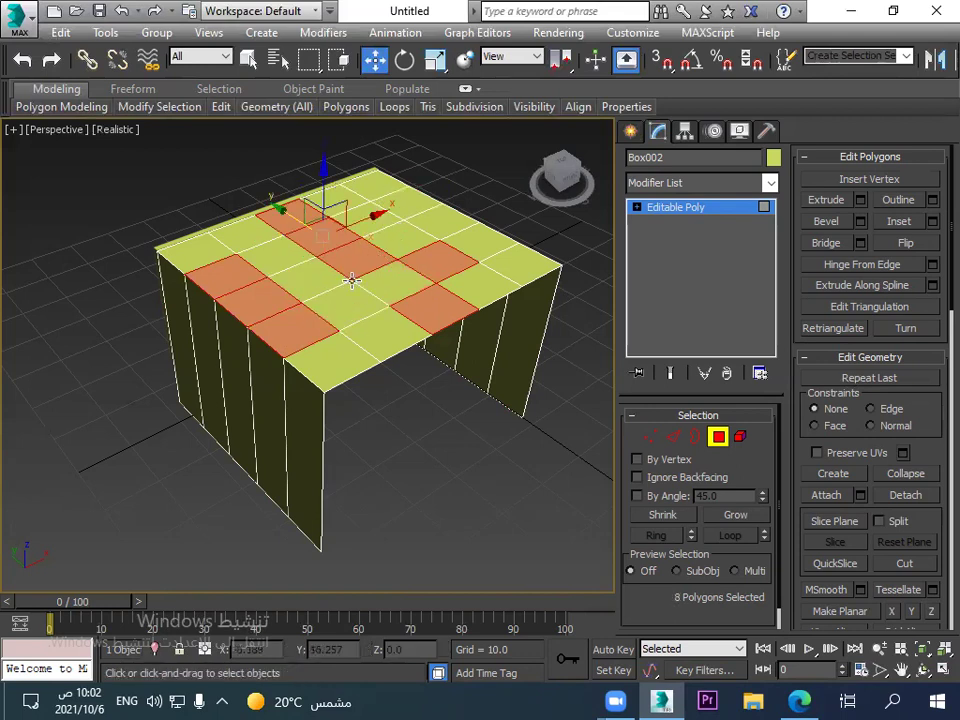
alt+click(315, 242)
alt+click(269, 227)
alt+click(313, 214)
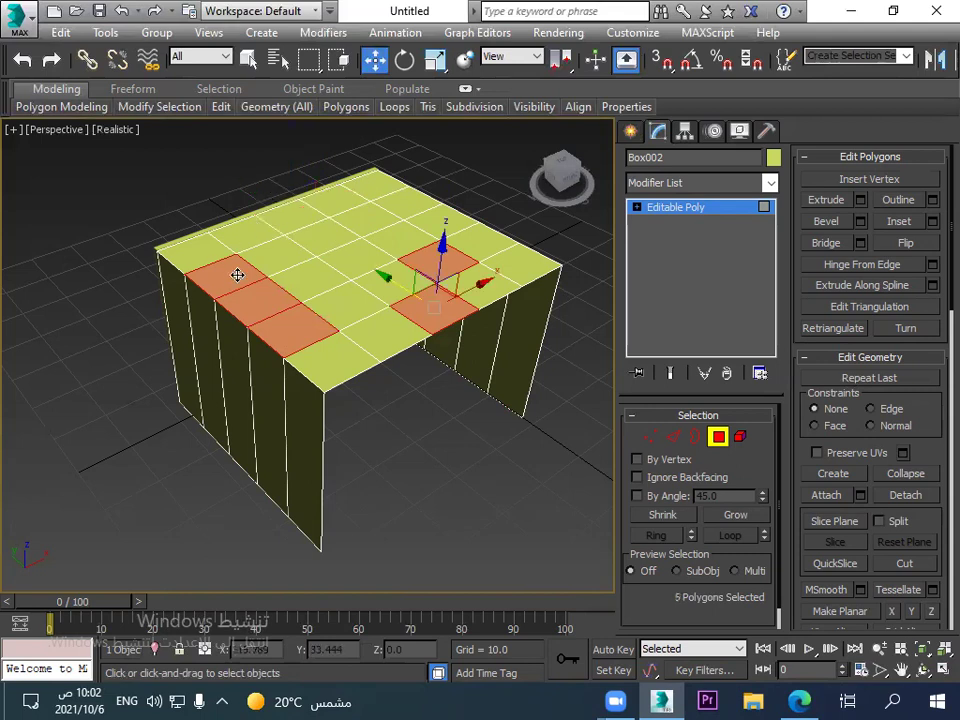
alt+click(238, 274)
alt+click(249, 302)
alt+click(278, 332)
alt+click(429, 306)
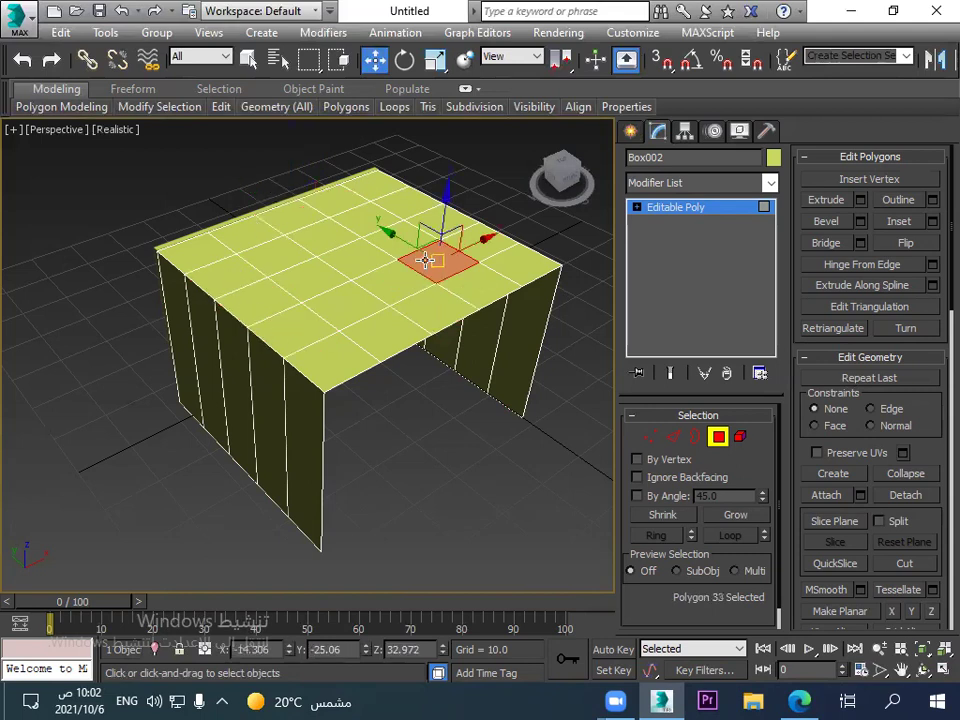
alt+click(432, 262)
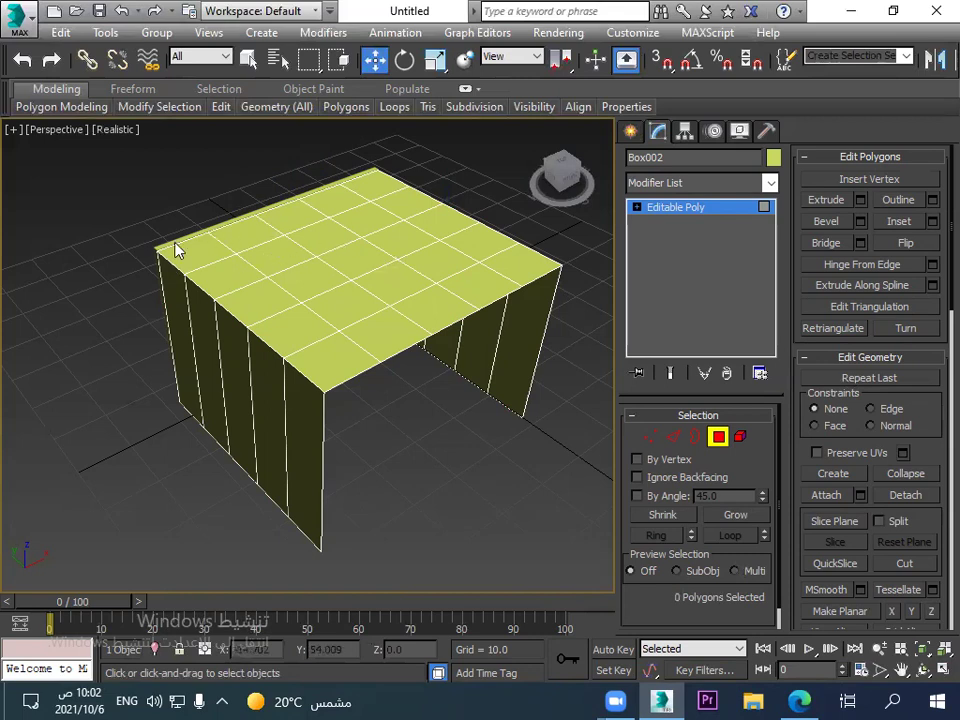
Leave polygon editing and remove the box so the scene is empty.
click(630, 131)
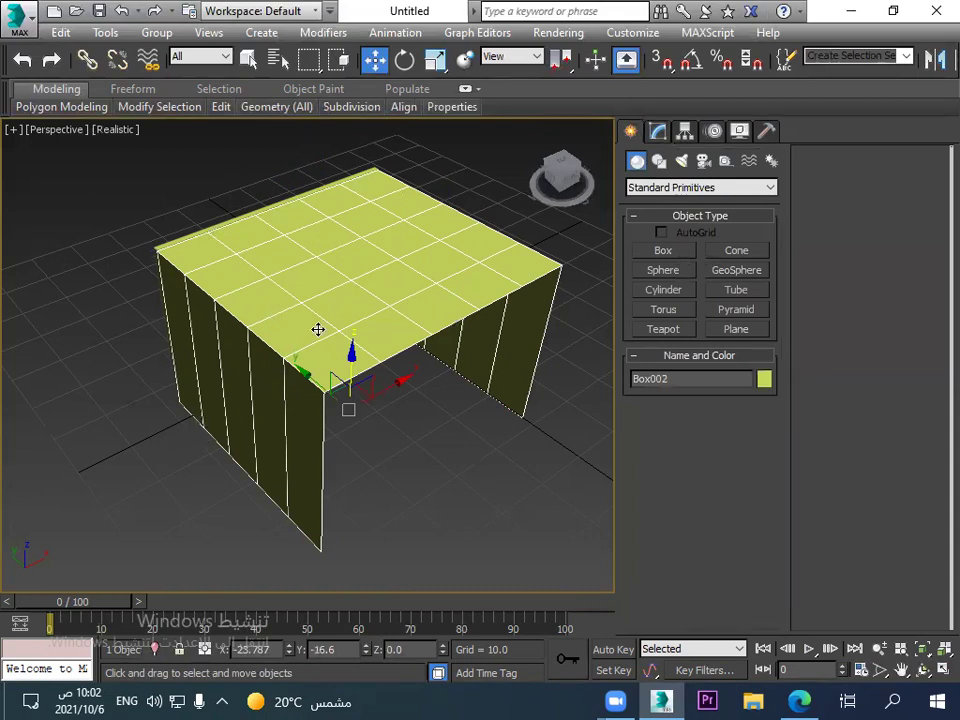
key(ctrl+z)
key(ctrl+z)
key(ctrl+z)
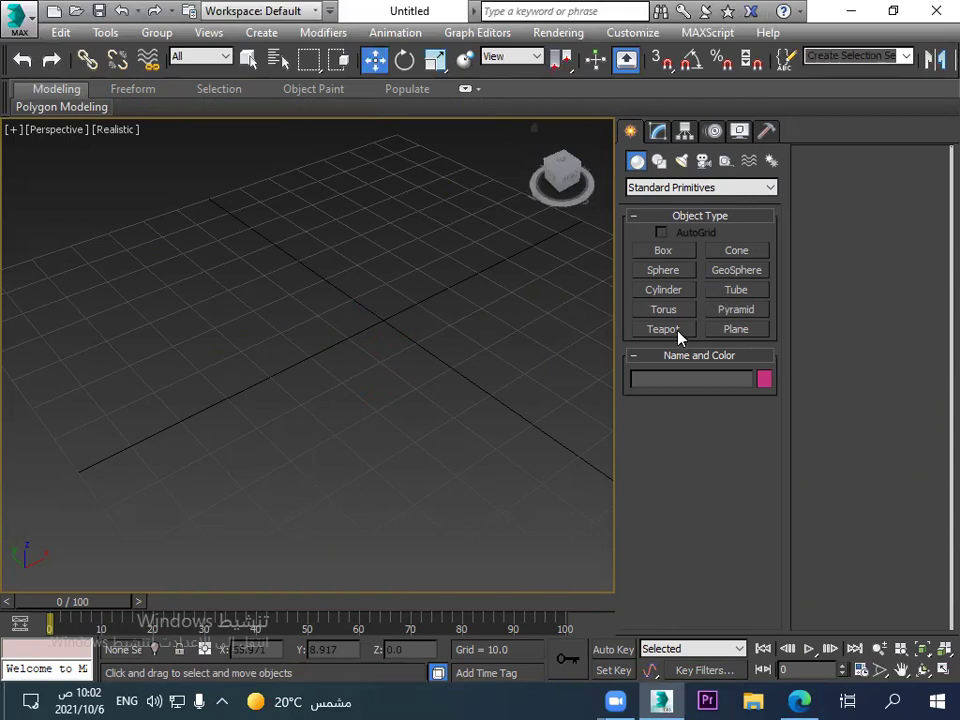
Create a standard cylinder near the grid centre with a radius of about 20.4 and a height of about 51.7.
click(676, 290)
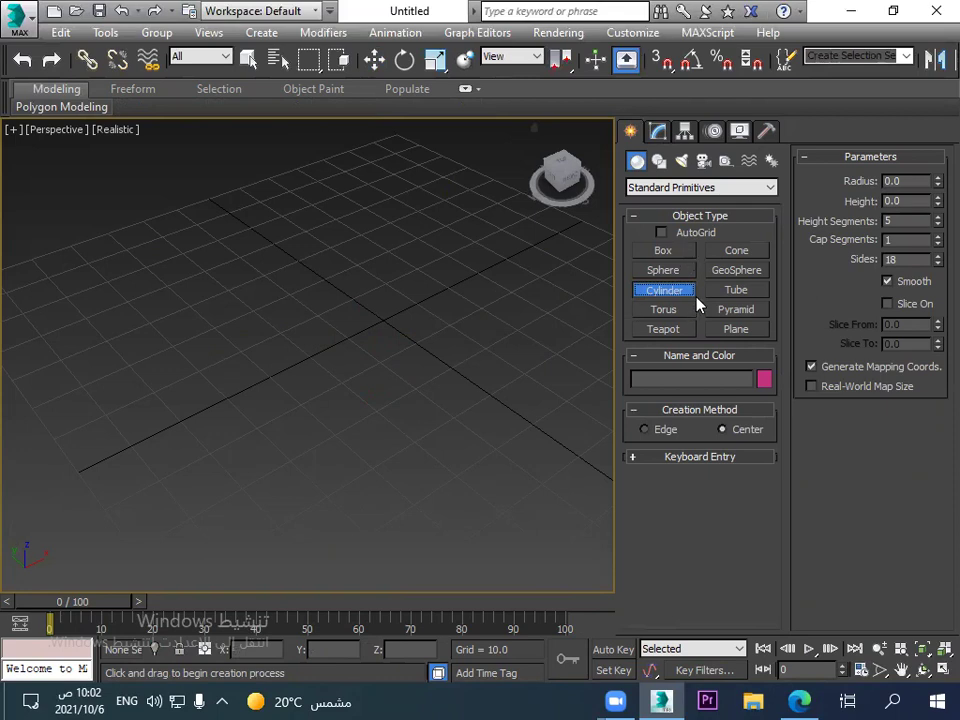
drag(314, 342, 375, 401)
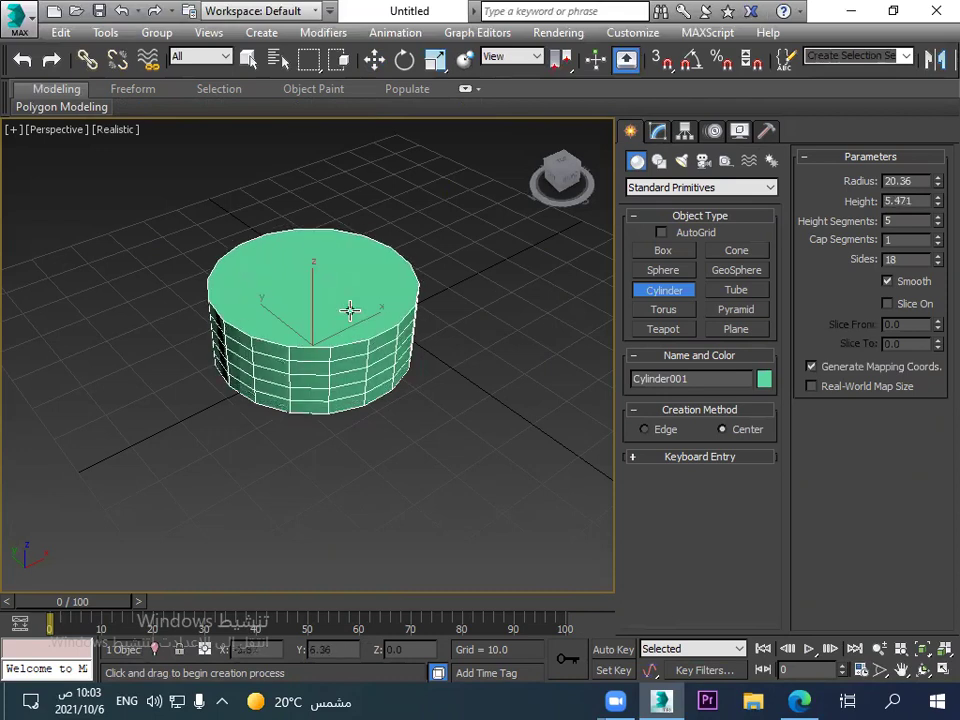
scroll(344, 177, down, 2)
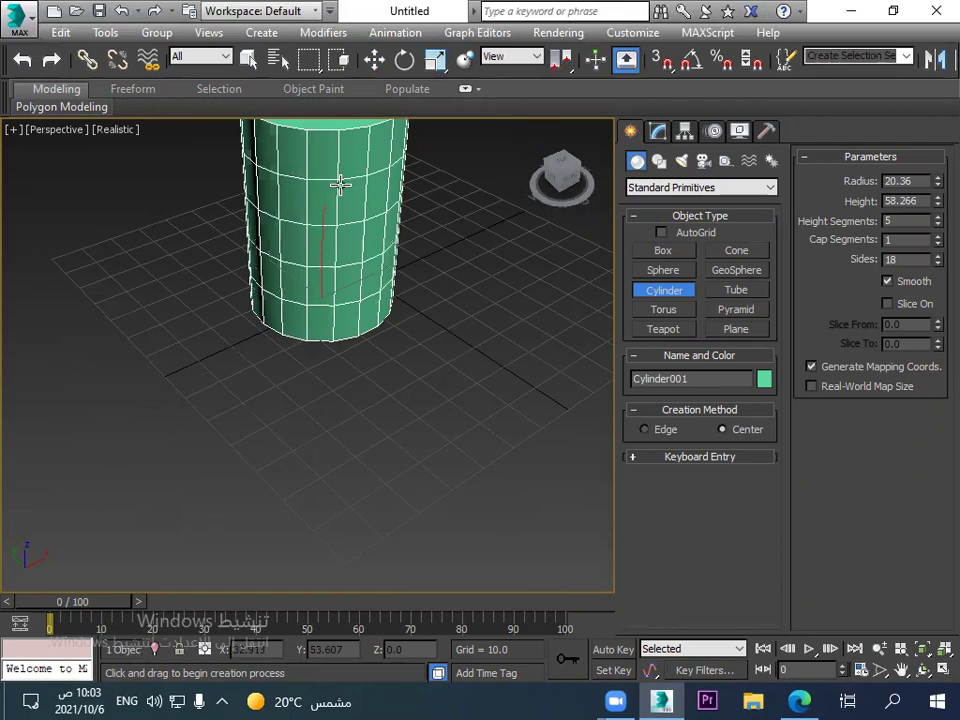
click(336, 208)
scroll(381, 193, down, 2)
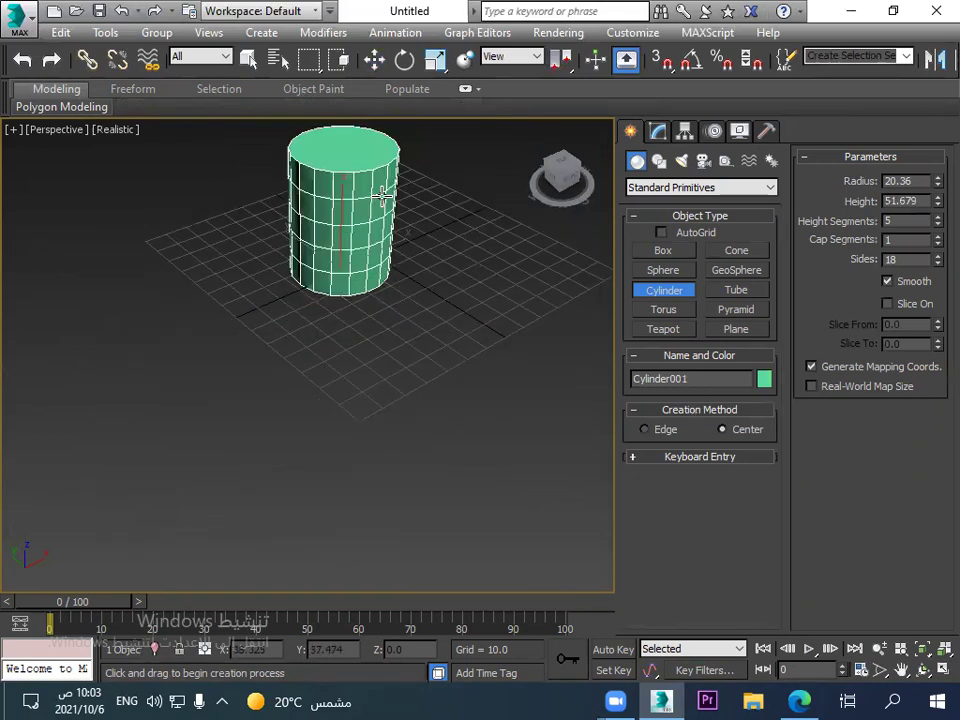
Set the cylinder's height segments to 1.
click(657, 136)
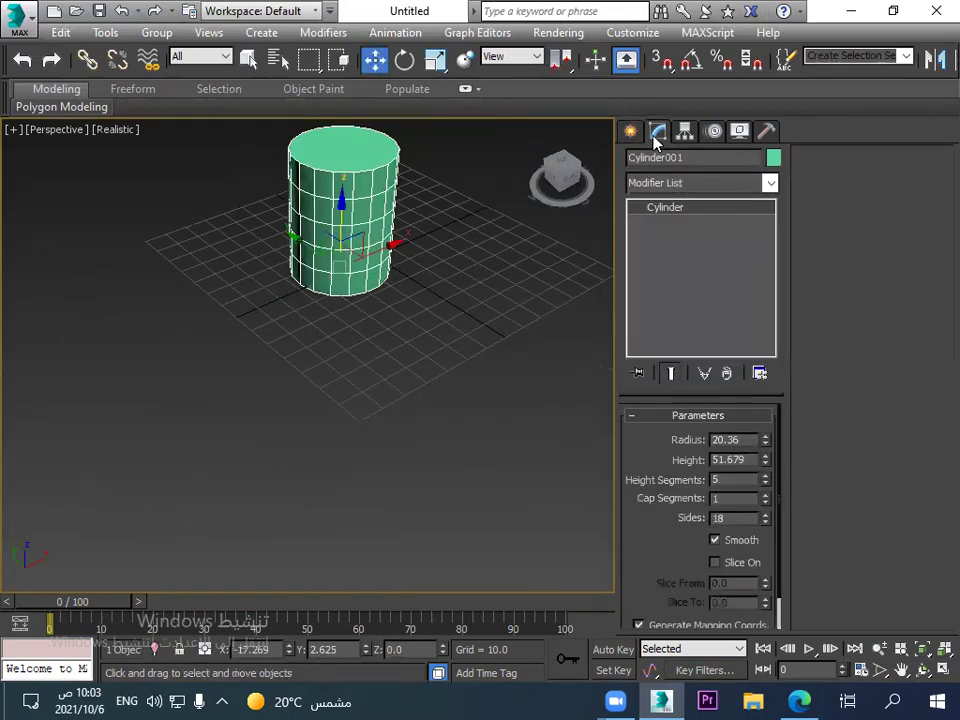
click(766, 484)
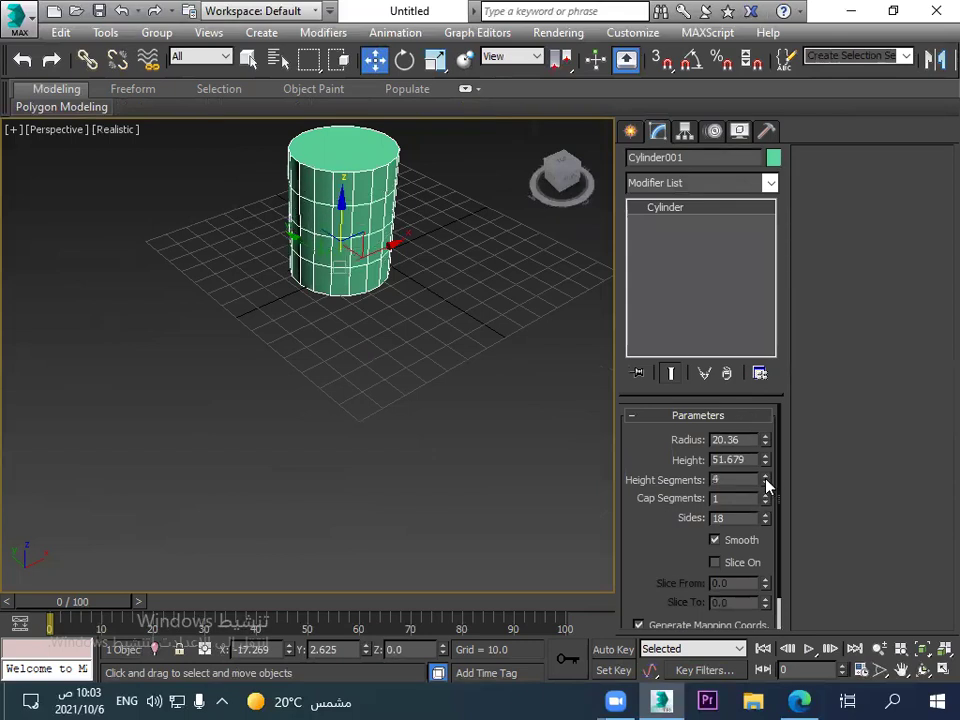
click(766, 484)
click(766, 484)
click(766, 484)
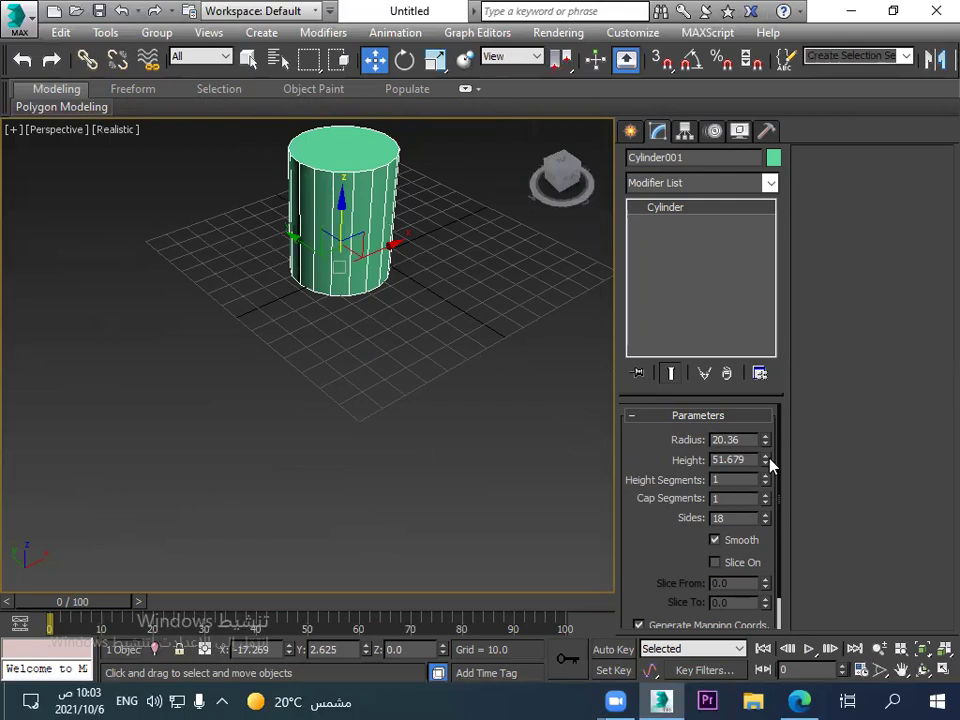
Set the cylinder's sides to 20 and move it along the Y axis to about Y -13.45.
click(766, 522)
click(766, 522)
click(766, 515)
click(766, 515)
click(766, 515)
click(766, 515)
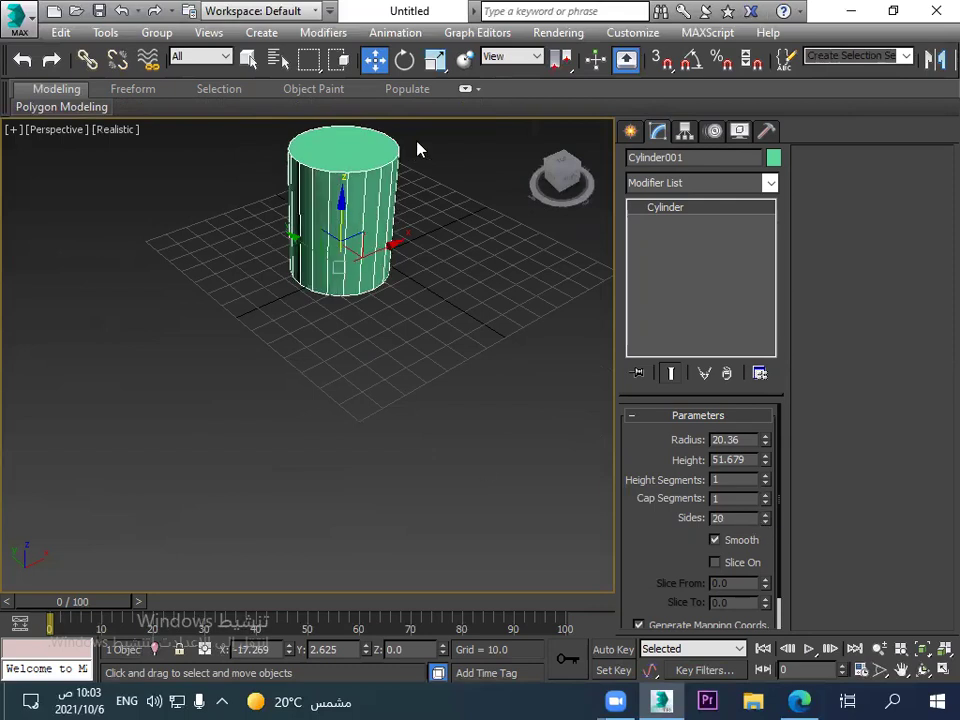
drag(293, 265, 326, 273)
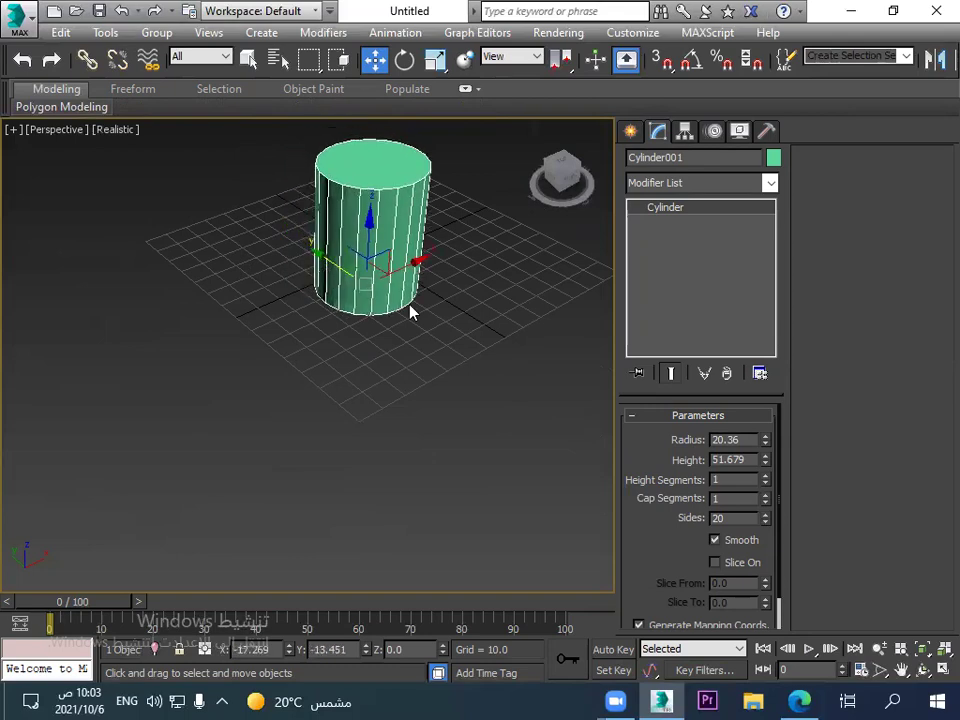
Convert the cylinder to an Editable Poly.
key(z)
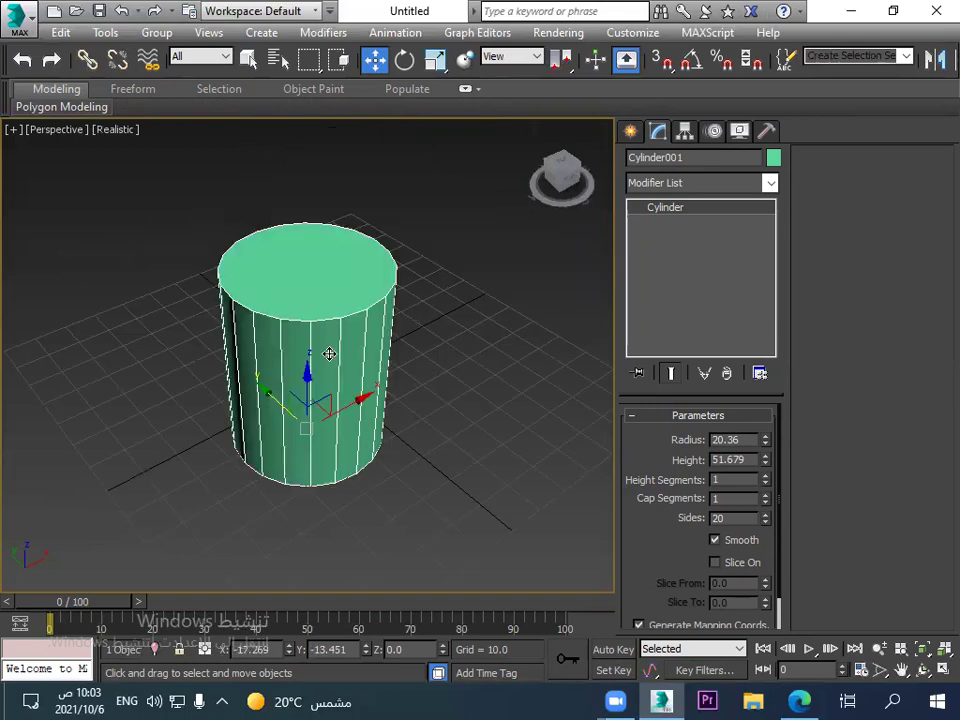
right_click(679, 257)
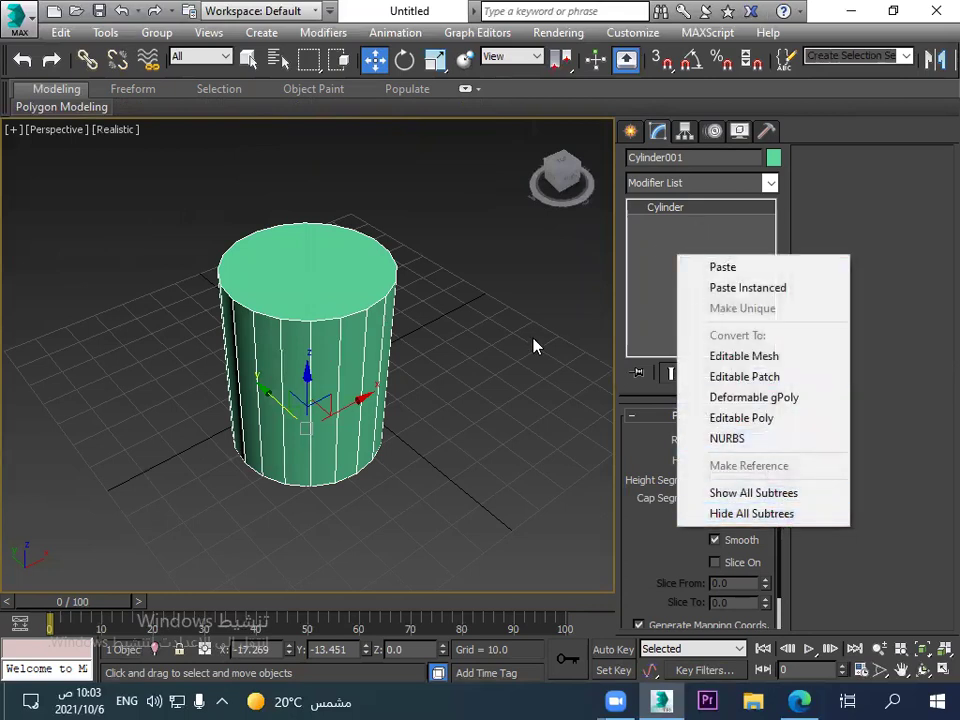
click(651, 258)
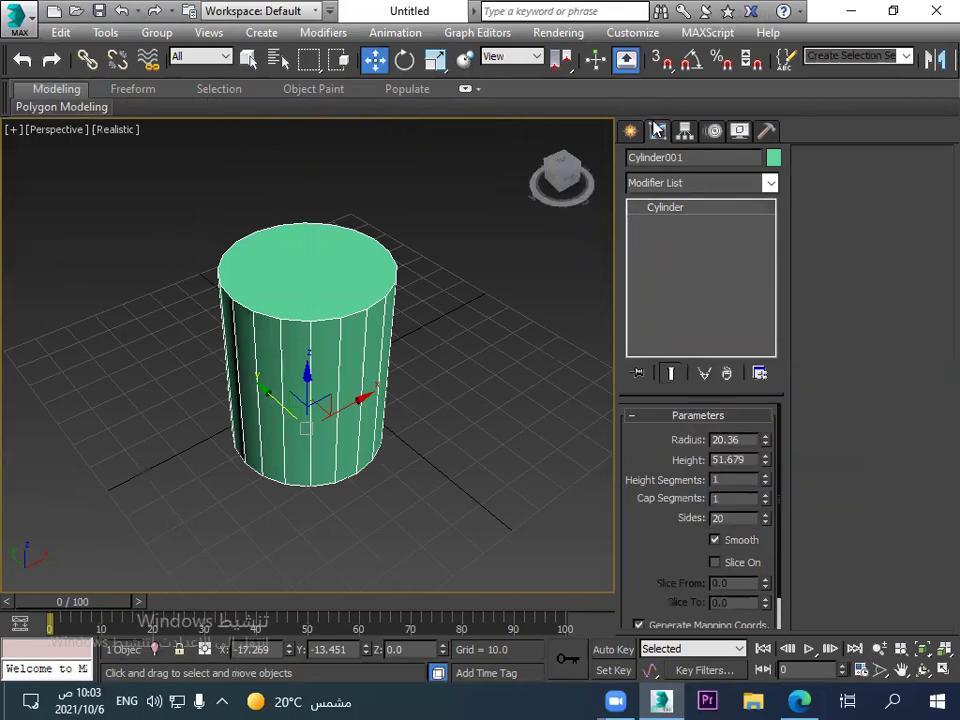
right_click(694, 261)
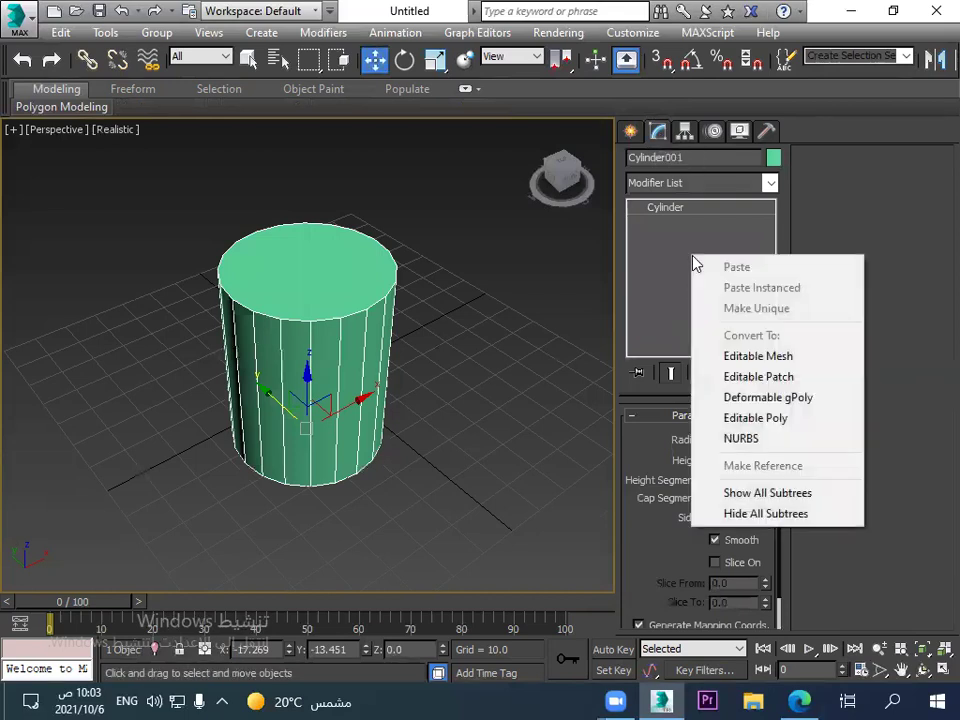
click(806, 420)
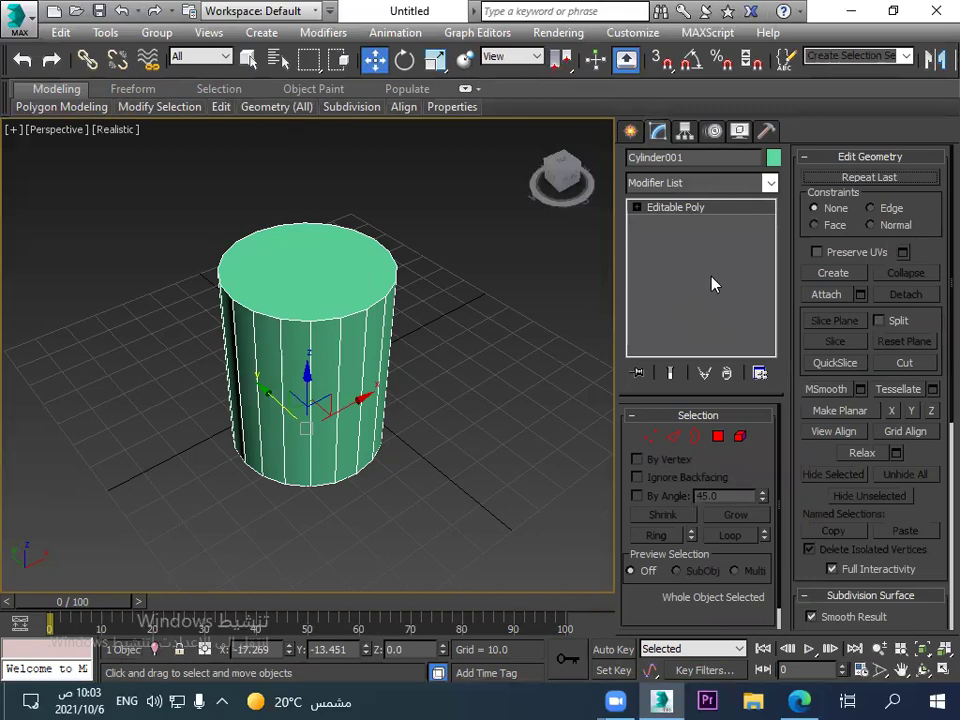
right_click(366, 378)
mouse_move(500, 566)
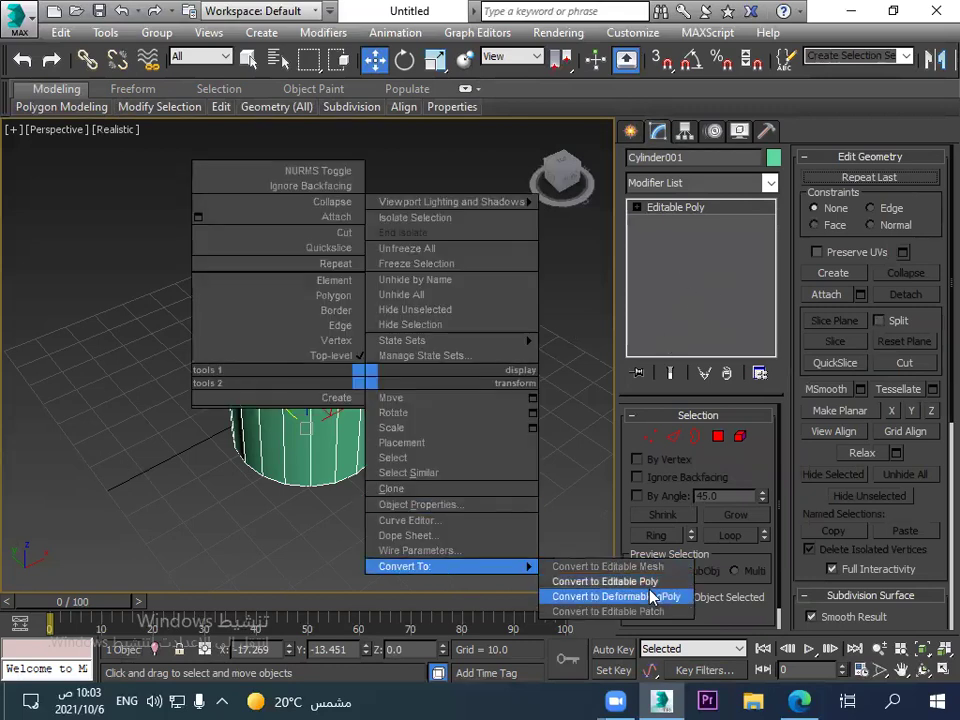
click(699, 254)
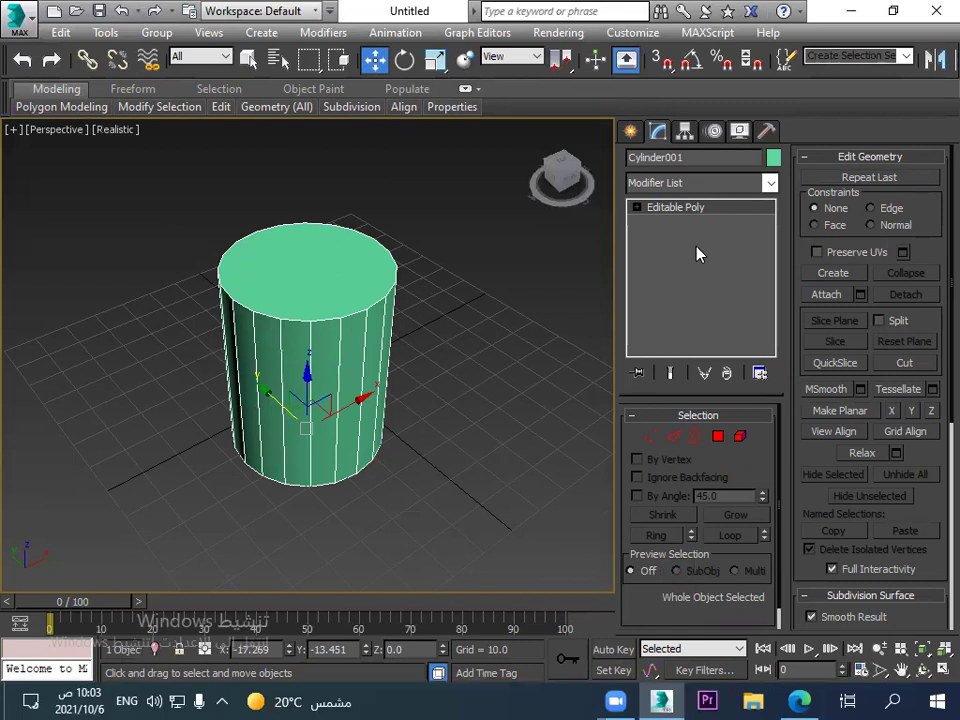
Enter edge editing and try Ring and Loop selection from single edges on the cylinder's bottom rim.
click(672, 438)
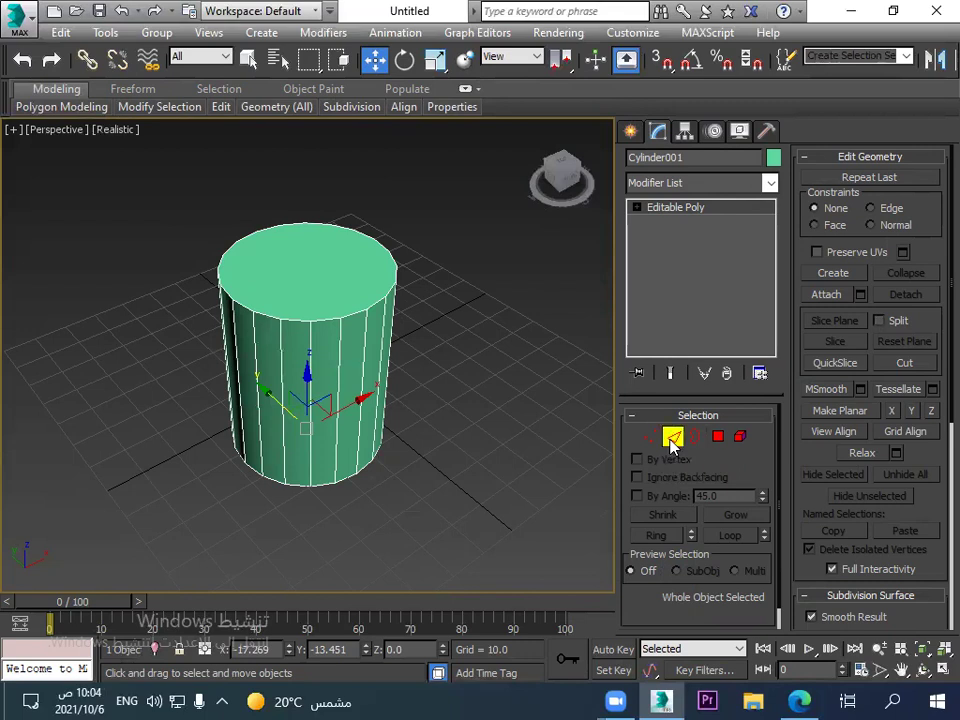
click(322, 486)
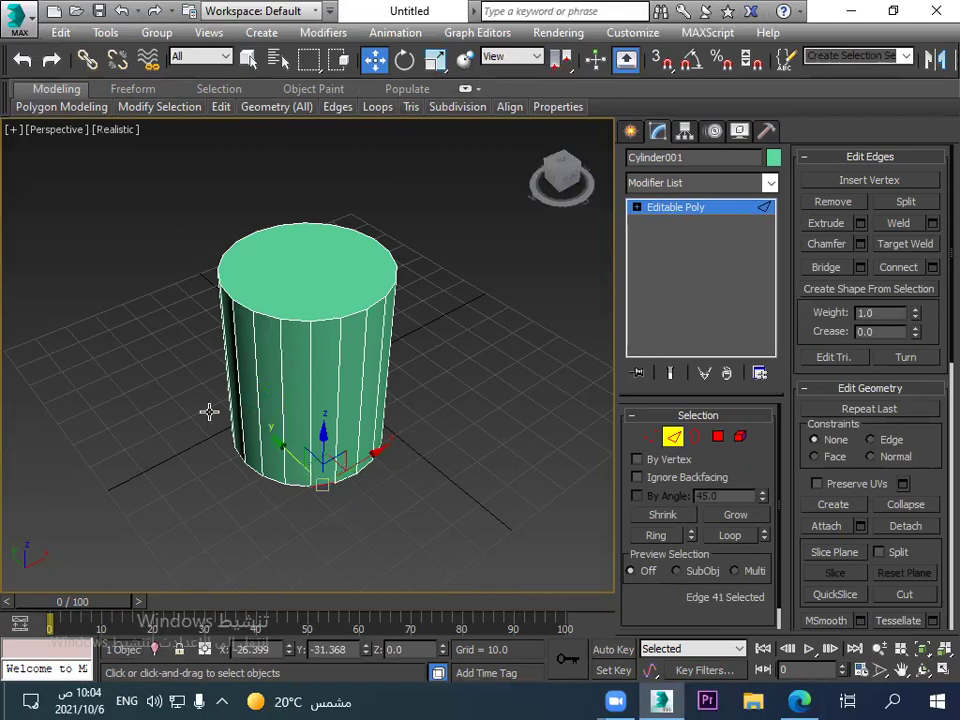
click(656, 537)
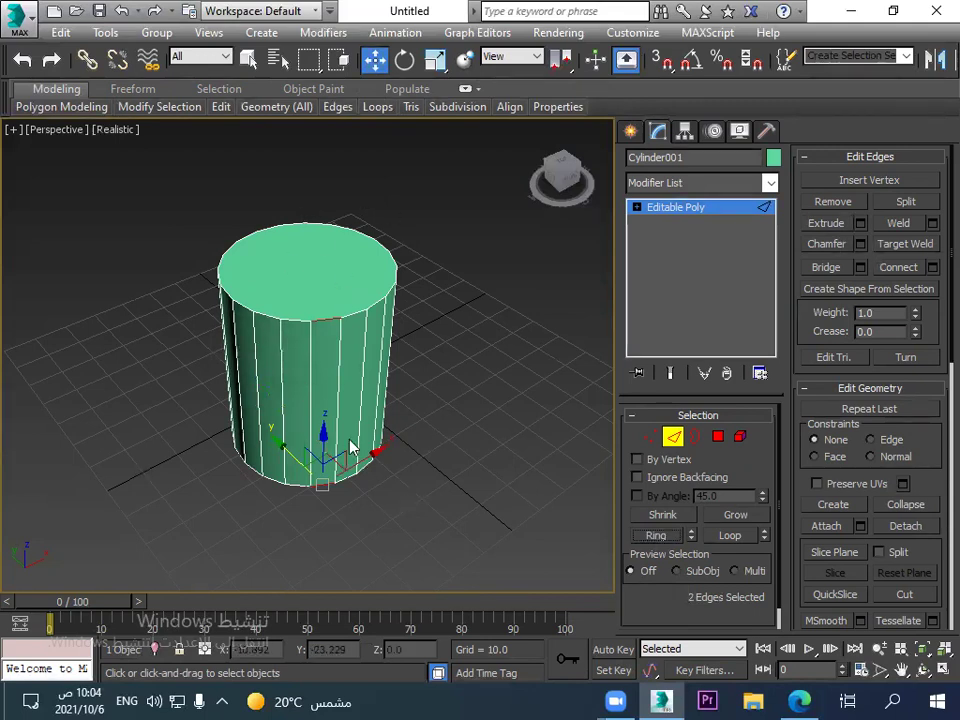
click(325, 488)
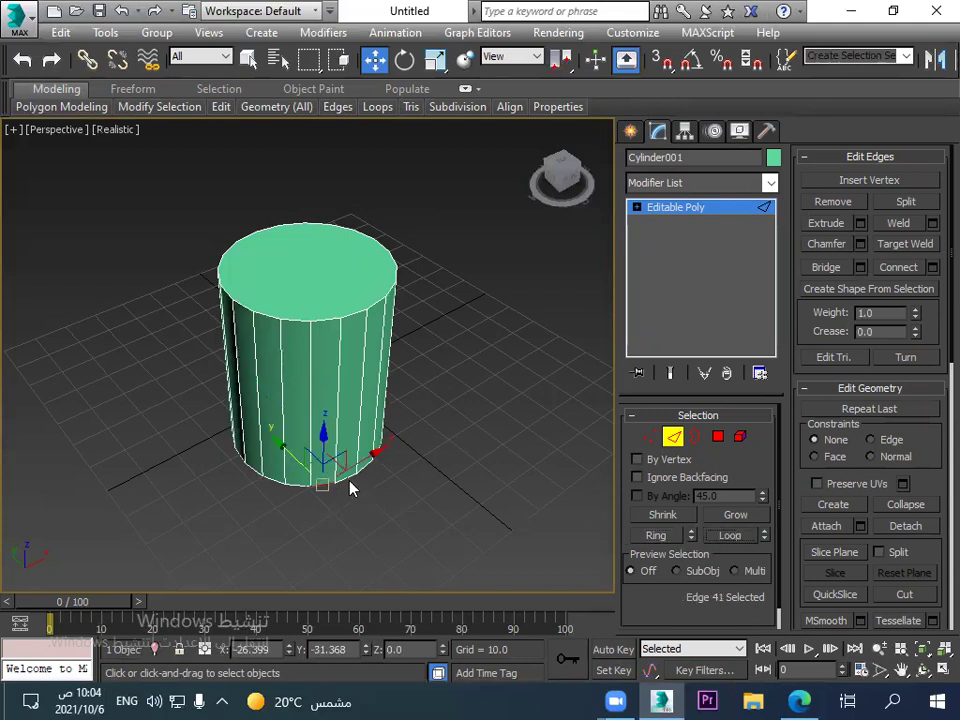
click(362, 487)
click(732, 536)
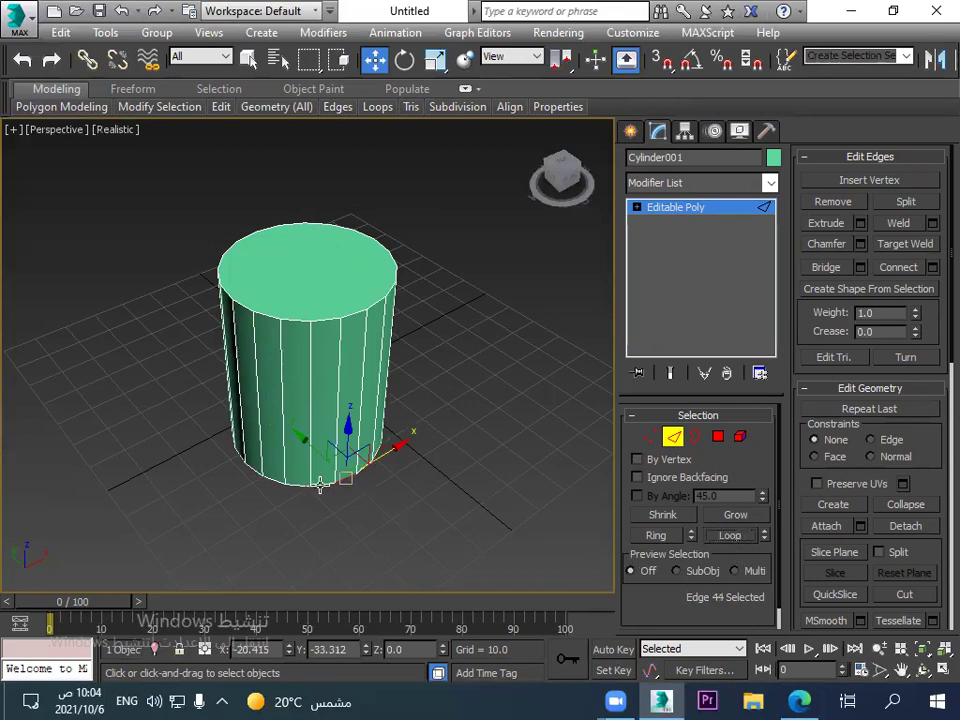
Try Loop selection on a vertical side edge and reselect one bottom-rim edge, examining the cylinder's underside.
alt+middle_drag(347, 452, 386, 300)
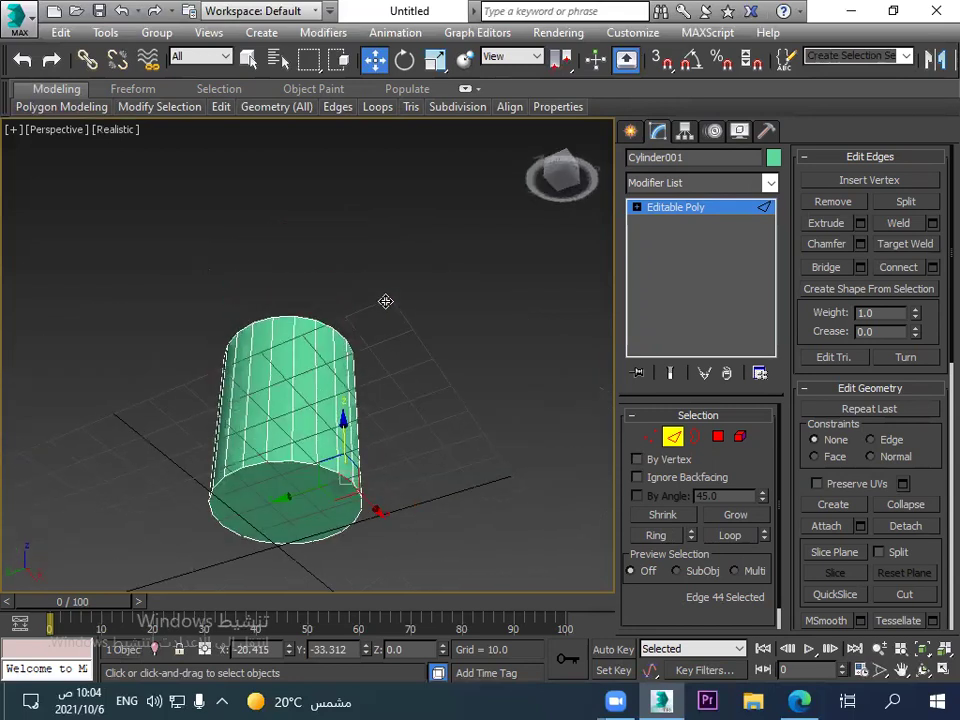
click(280, 466)
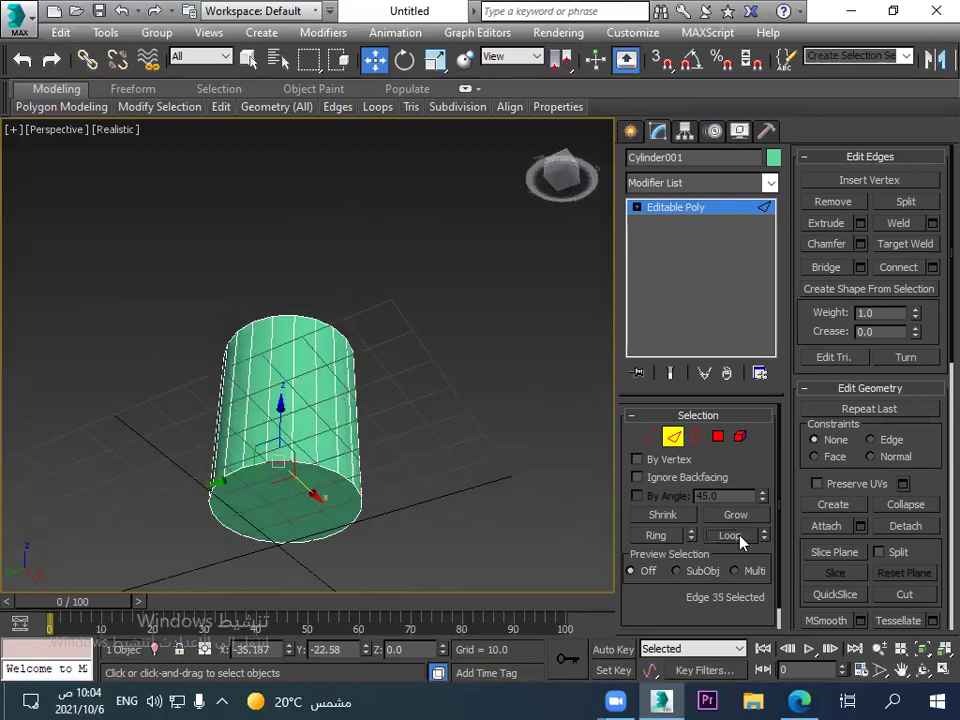
click(292, 361)
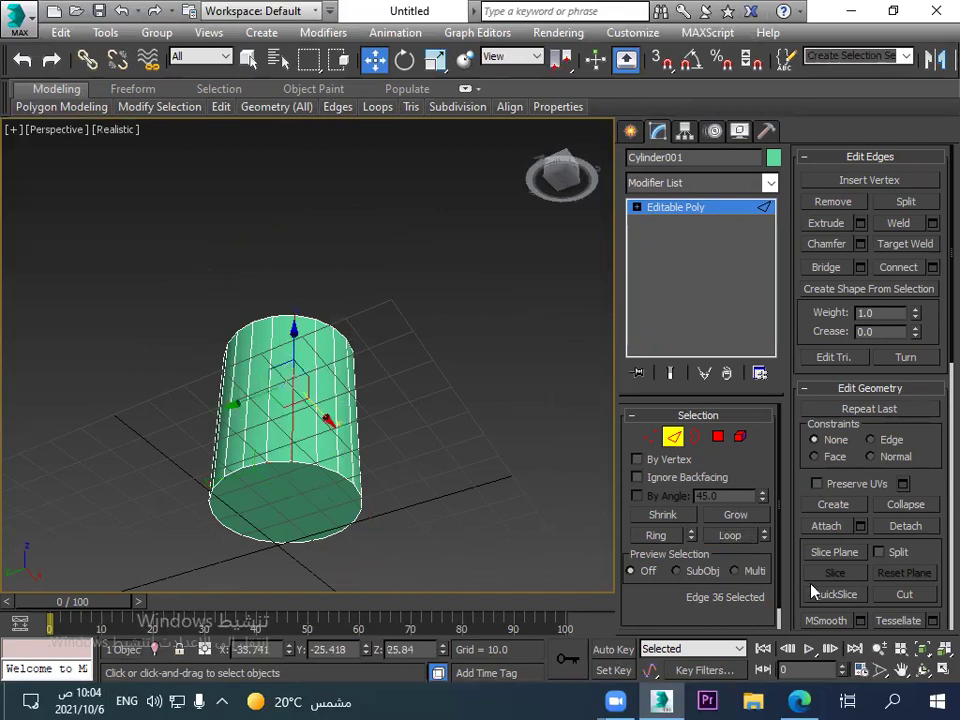
click(730, 537)
click(282, 461)
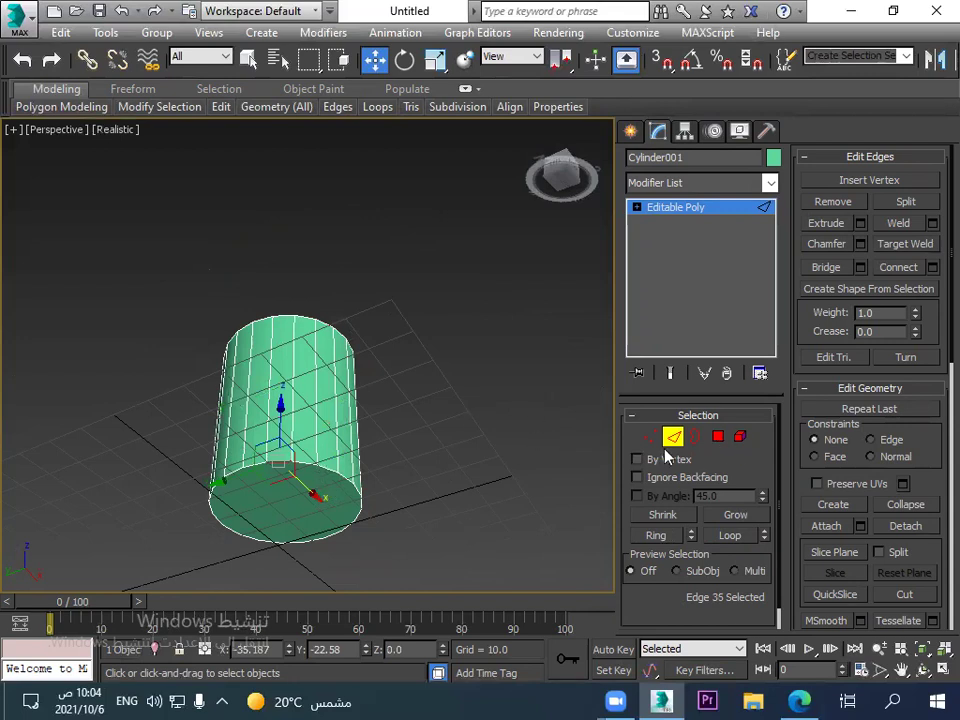
alt+middle_drag(332, 431, 307, 511)
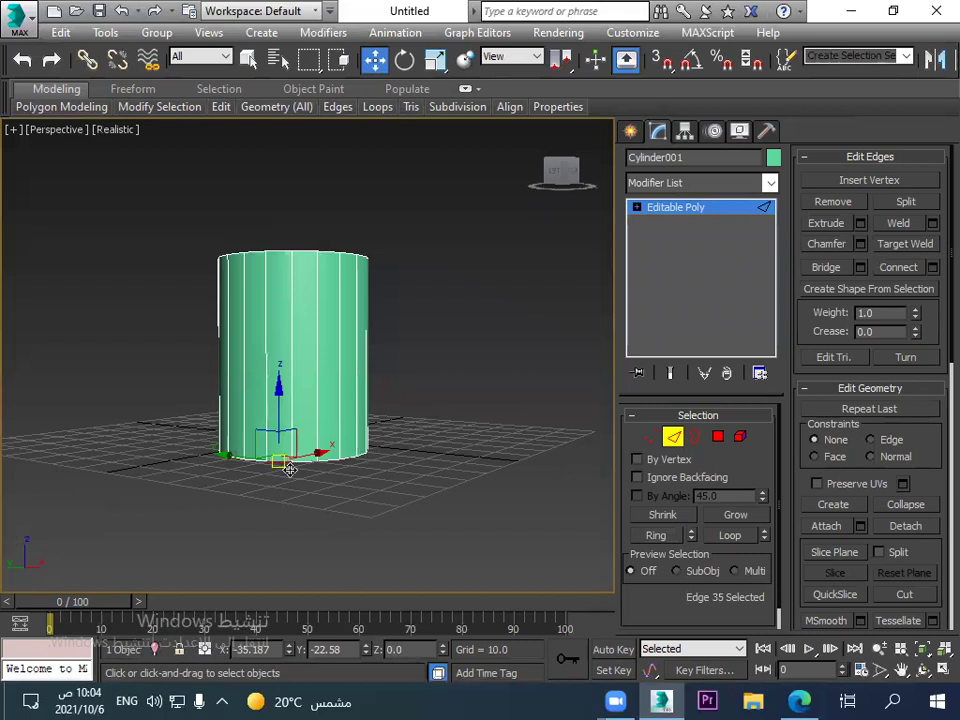
alt+middle_drag(380, 348, 418, 255)
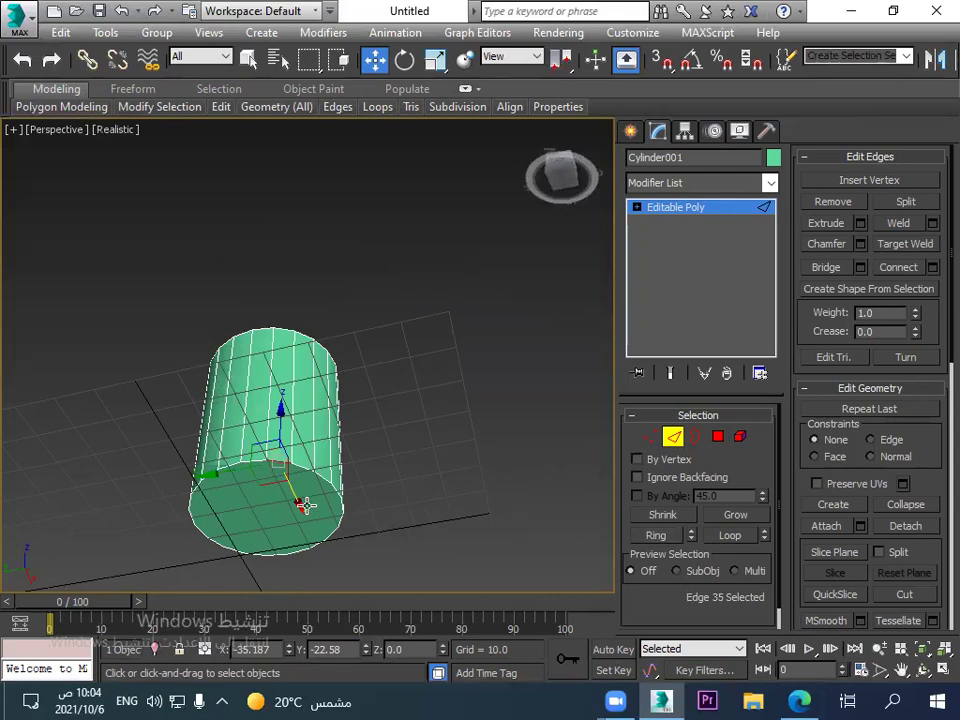
Delete the cylinder's bottom cap polygon and select the open border it leaves.
click(718, 437)
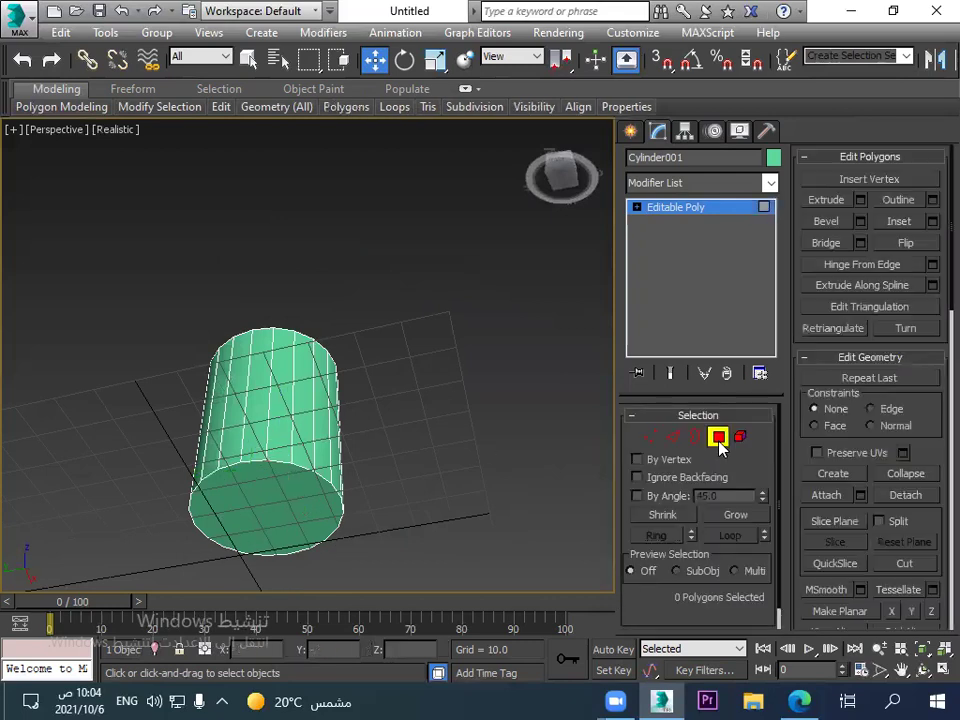
click(217, 511)
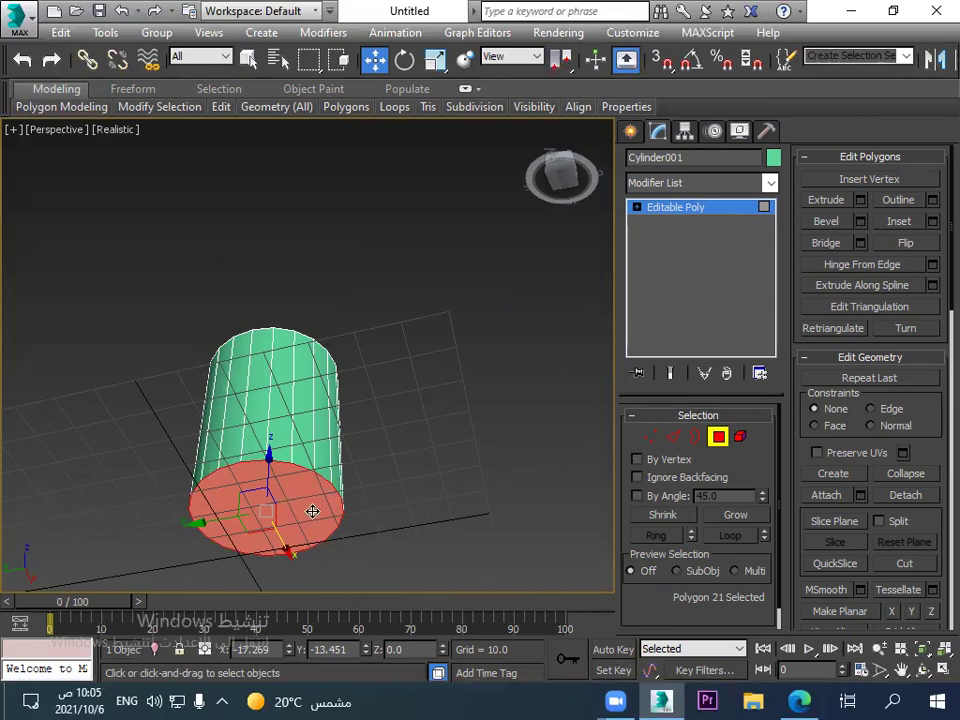
key(Delete)
key(3)
click(233, 465)
click(218, 467)
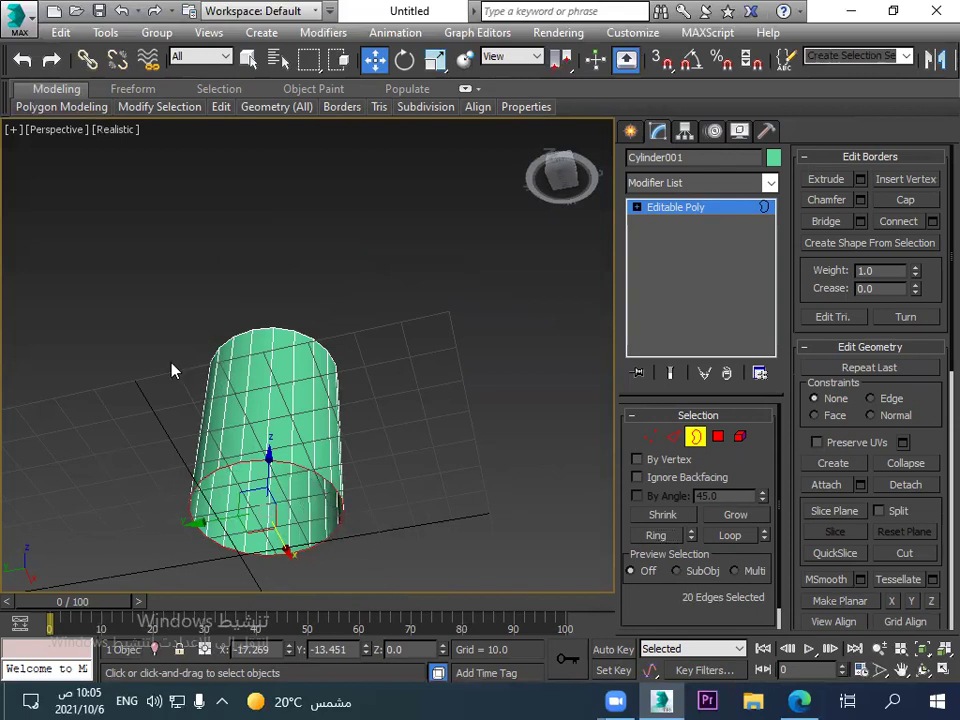
Scale the open bottom border uniformly inward and raise it along Z to about 45.24, near the cylinder's top.
key(e)
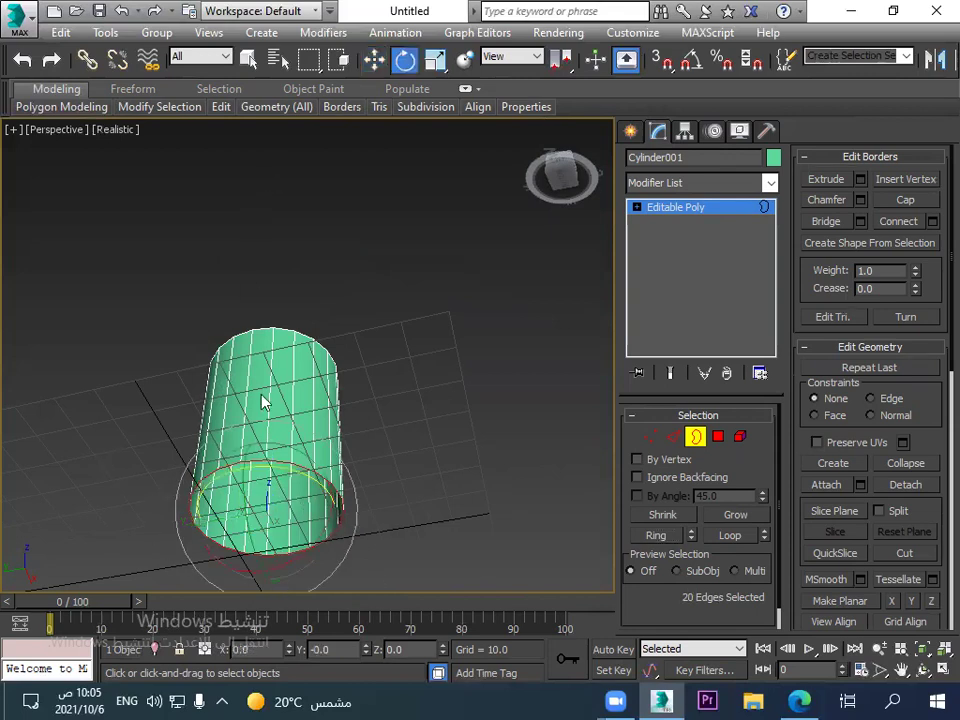
key(r)
drag(272, 510, 263, 556)
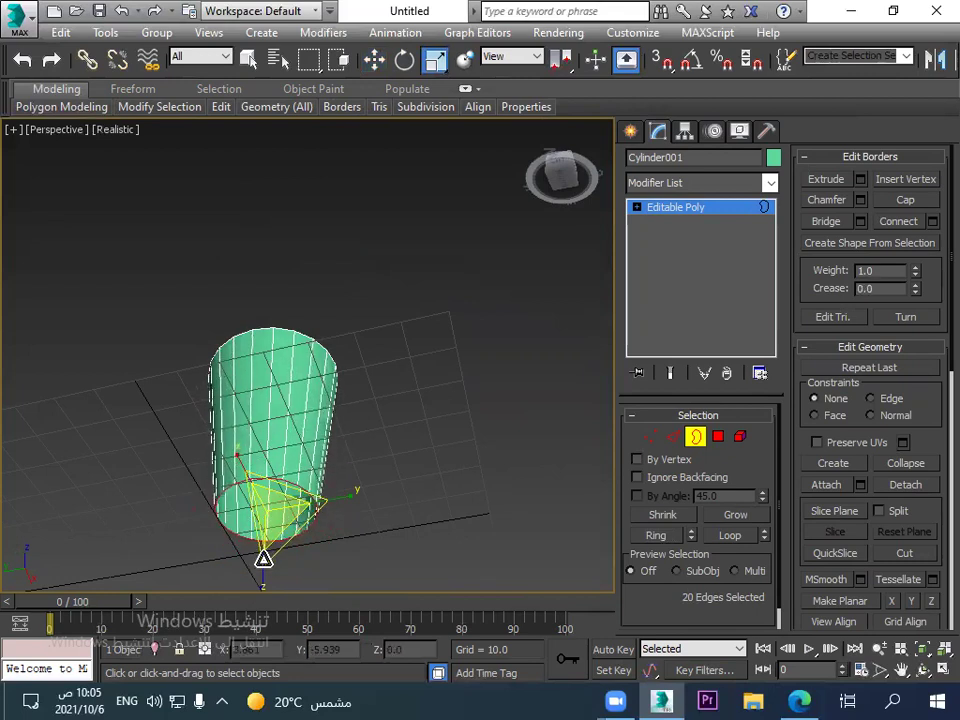
alt+middle_drag(405, 328, 285, 461)
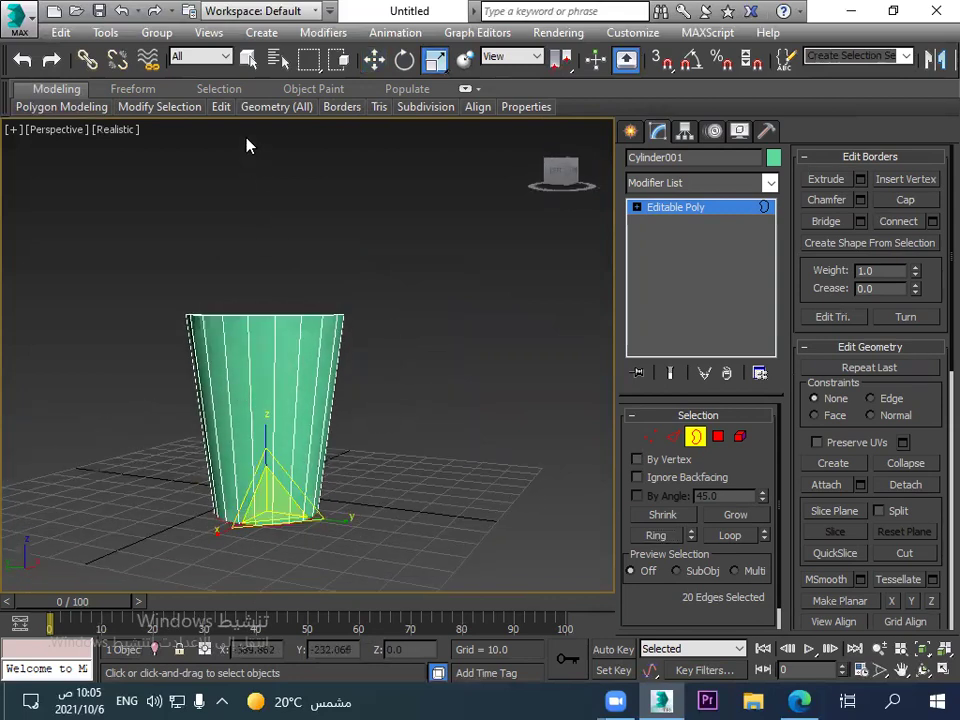
click(374, 59)
drag(262, 447, 245, 288)
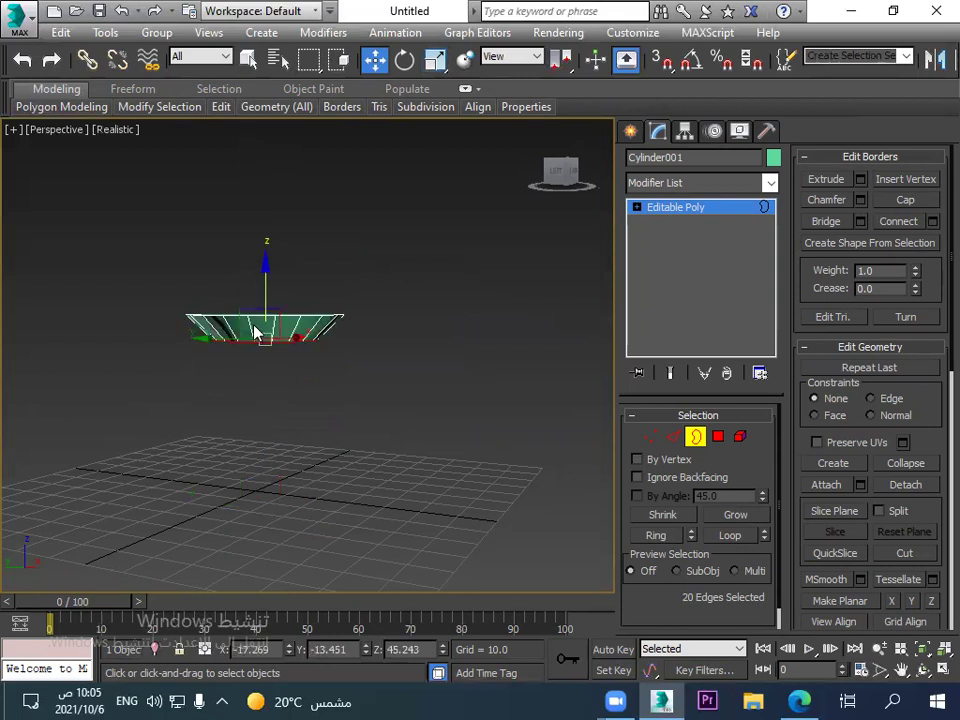
Enlarge the raised border slightly, and extend a copy of it straight down to about Z 3.5 as a new wall.
key(e)
key(r)
drag(263, 293, 266, 303)
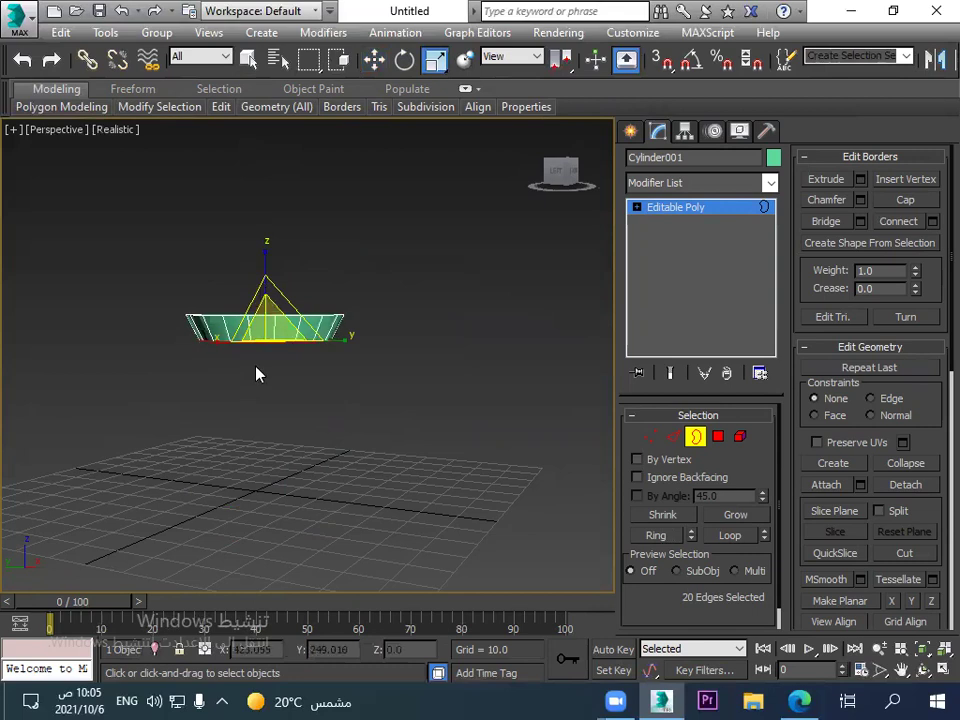
click(376, 70)
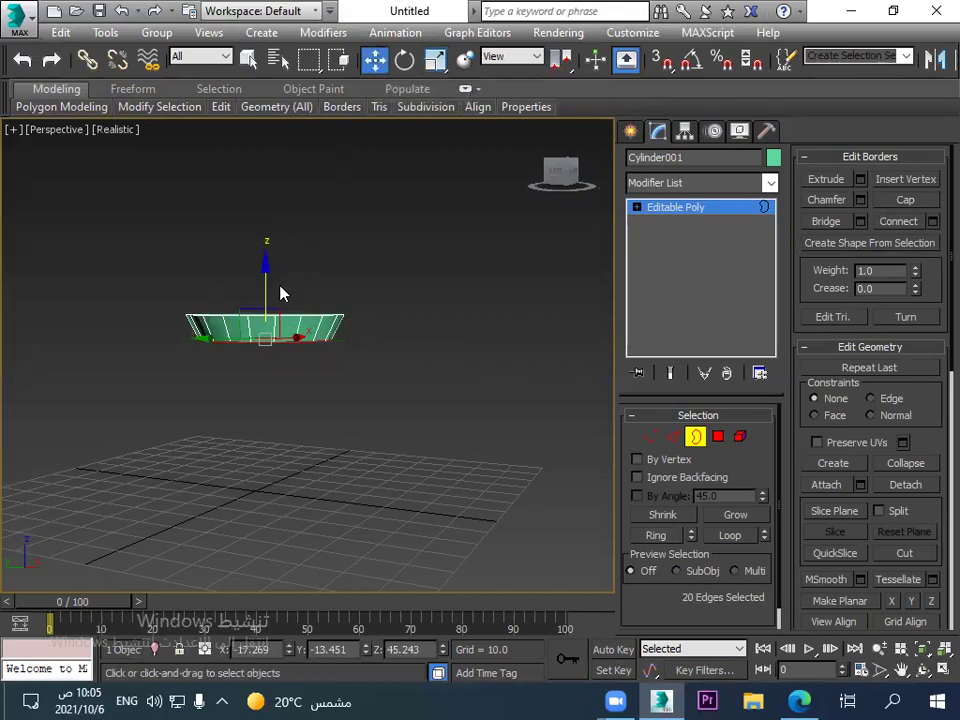
shift+drag(266, 285, 264, 430)
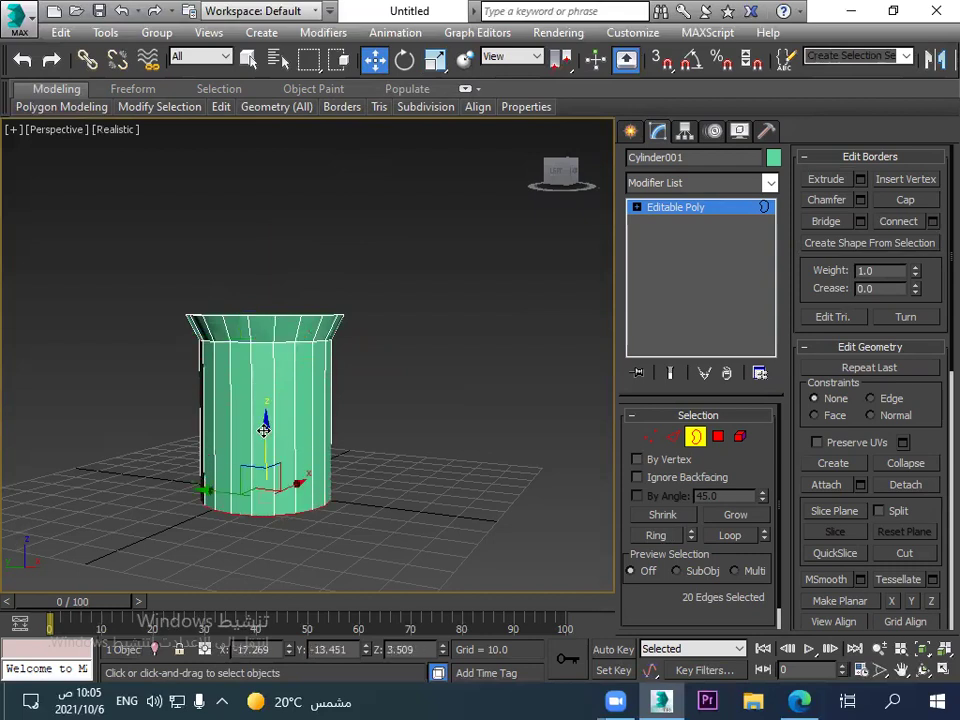
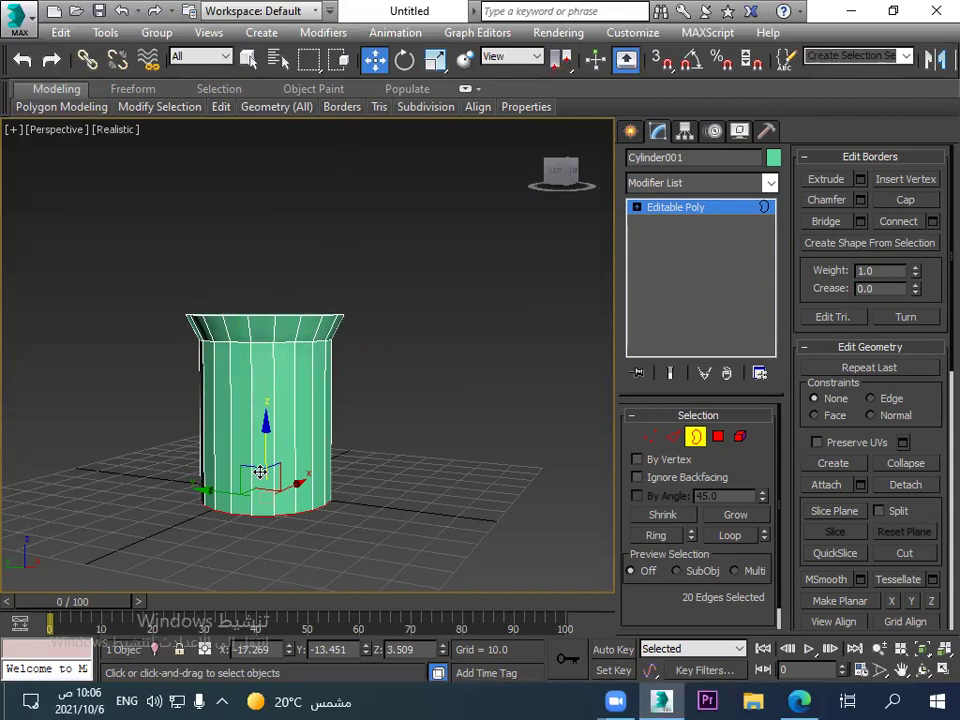
Try cloning one side wall polygon beside the cylinder with Clone To Element, and undo the copy.
click(718, 436)
click(300, 401)
mouse_move(300, 401)
shift+mouse_down()
mouse_move(272, 426)
mouse_move(366, 428)
shift+mouse_up()
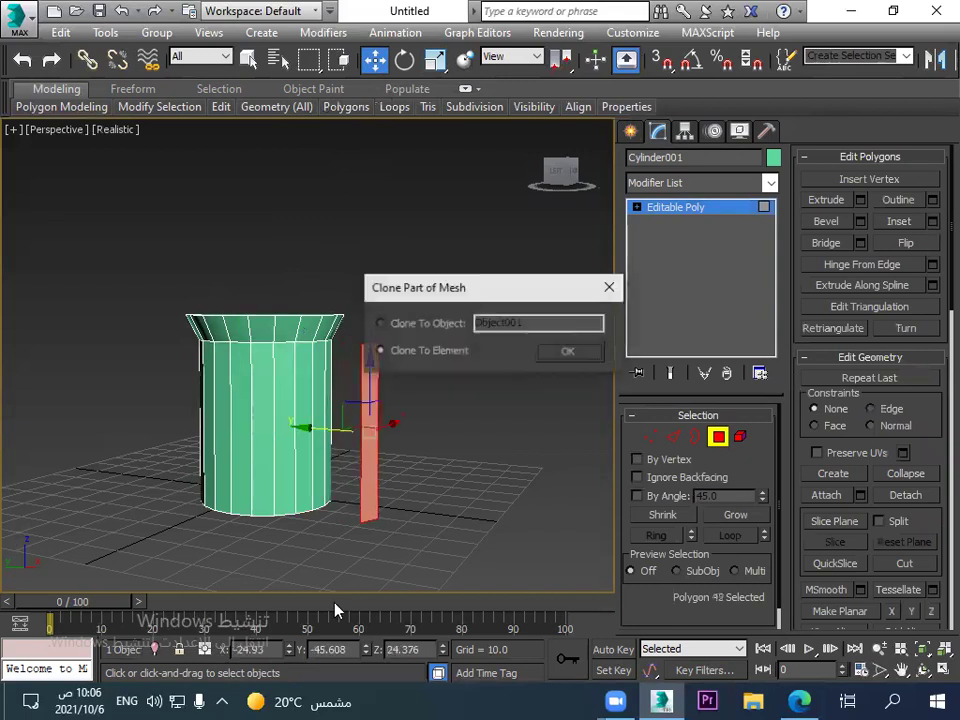
click(565, 353)
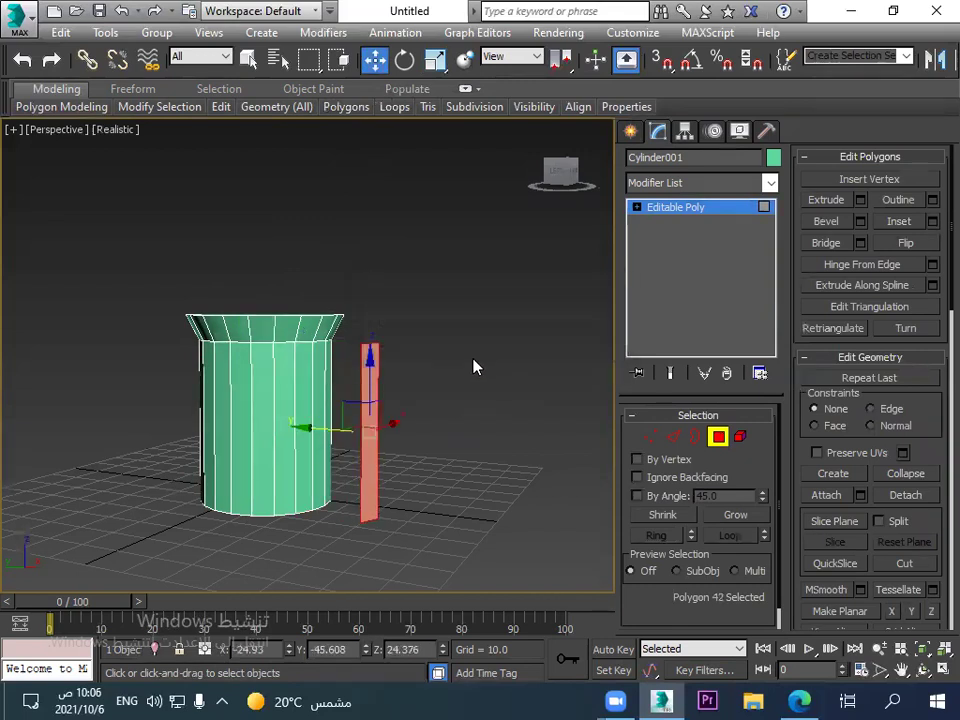
key(ctrl+z)
click(365, 462)
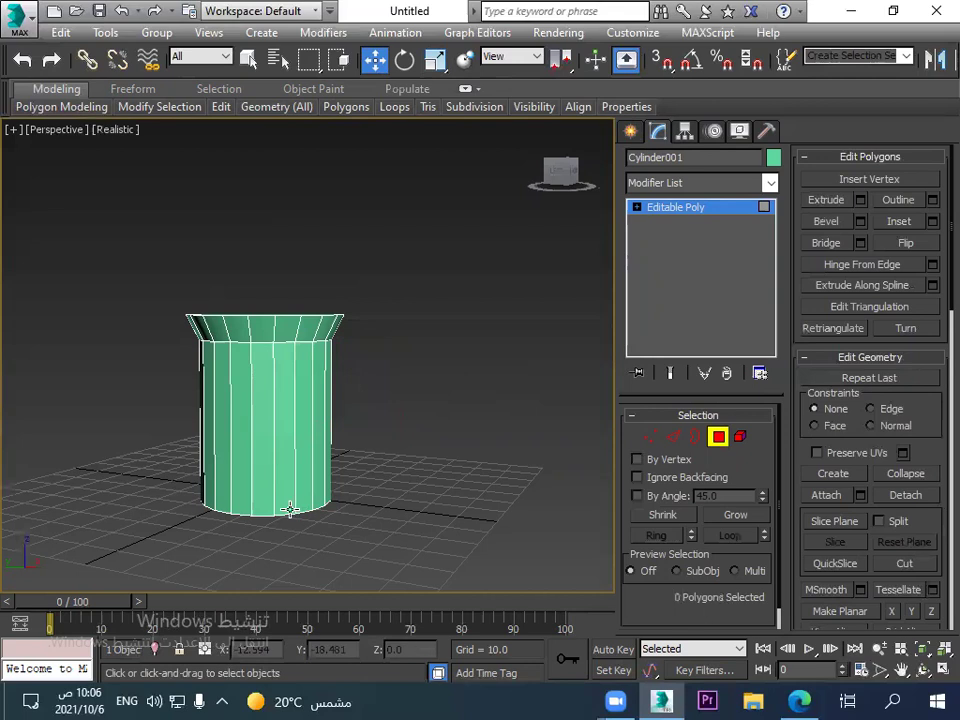
Select the open bottom border and extend a copy of it down to about Z -2.17 as another polygon ring.
click(695, 436)
click(303, 515)
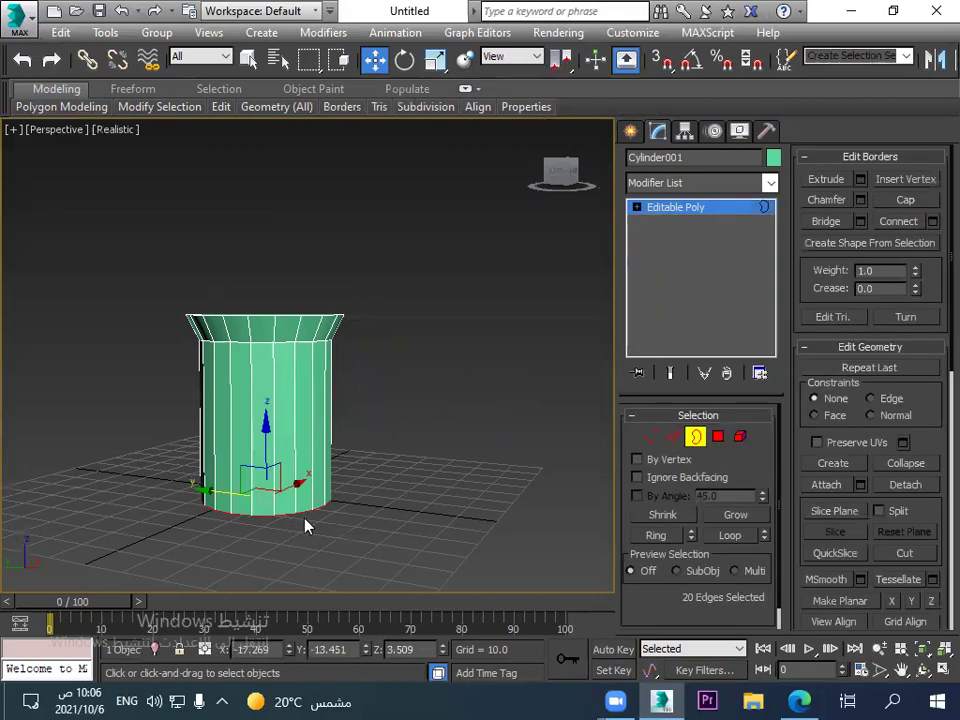
drag(266, 452, 269, 455)
key(ctrl+z)
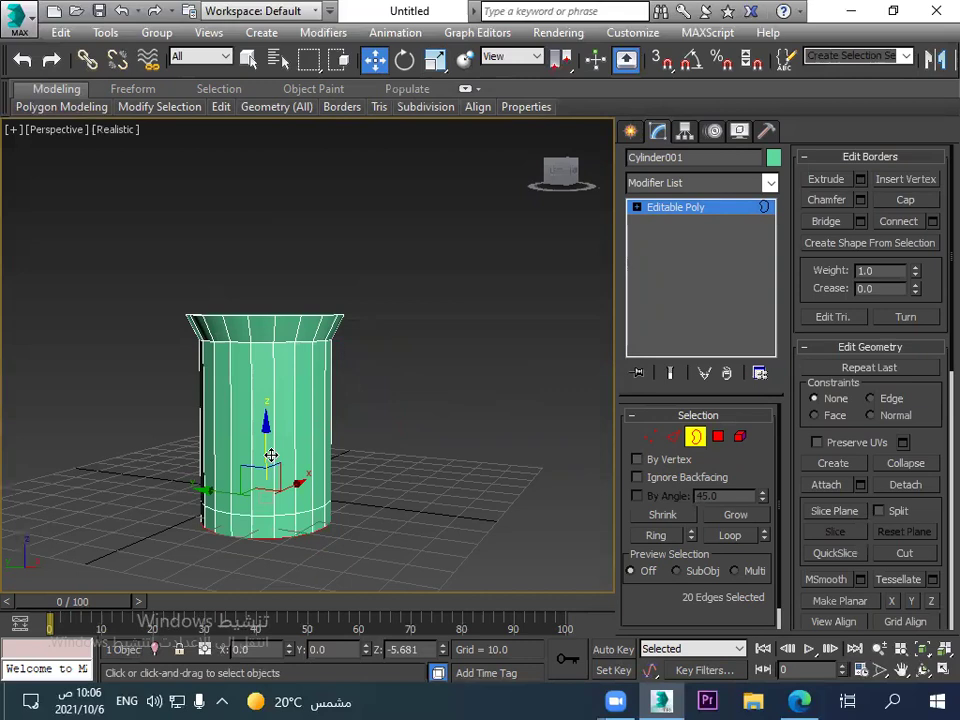
drag(271, 455, 271, 454)
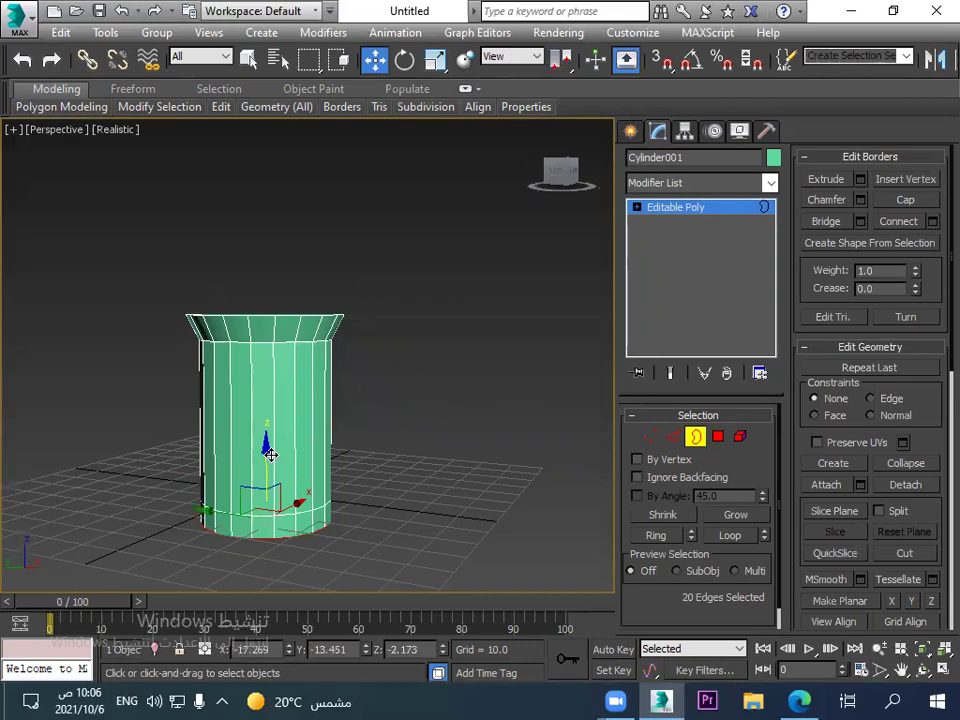
Flare the open bottom border outward with its edge at about Z 1.34, and extend a copy of it down to about Z -1.05.
click(435, 60)
drag(267, 487, 271, 495)
key(w)
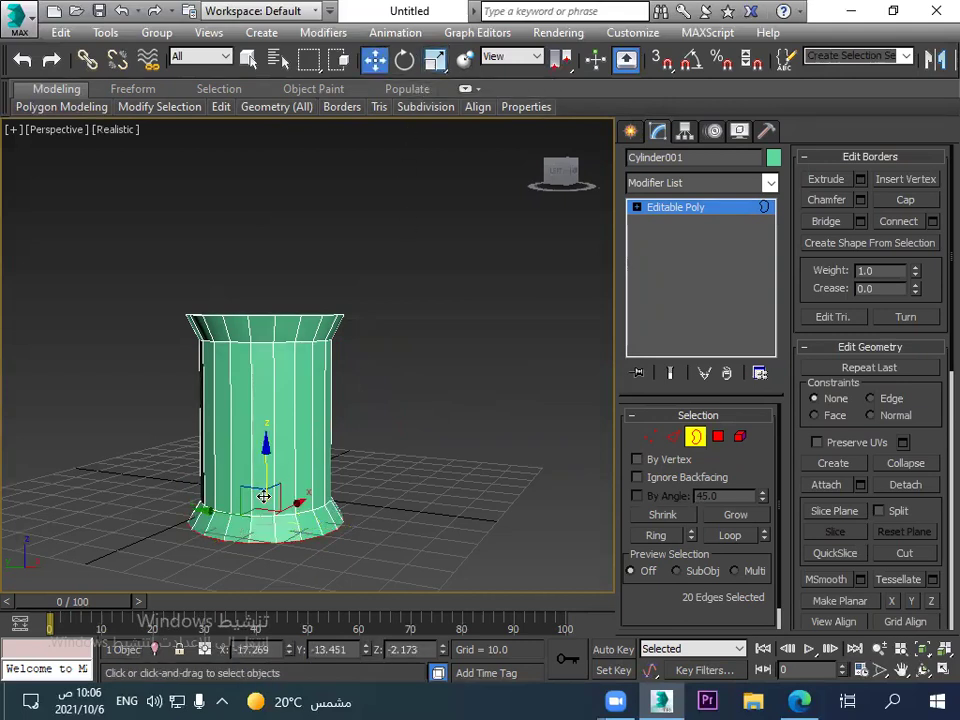
drag(262, 445, 262, 446)
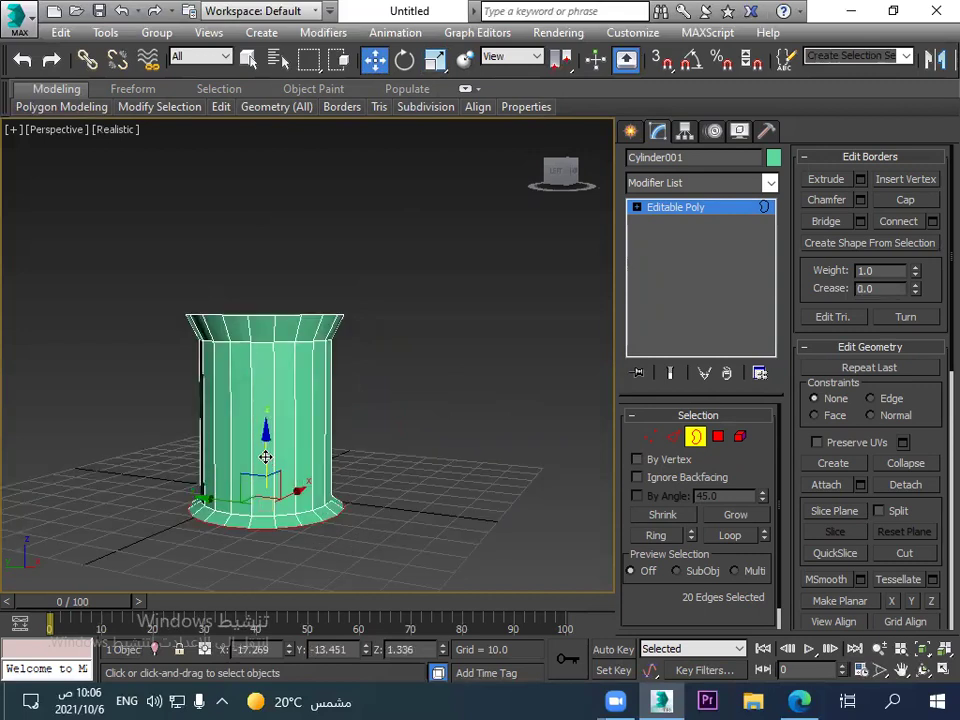
shift+drag(265, 437, 265, 448)
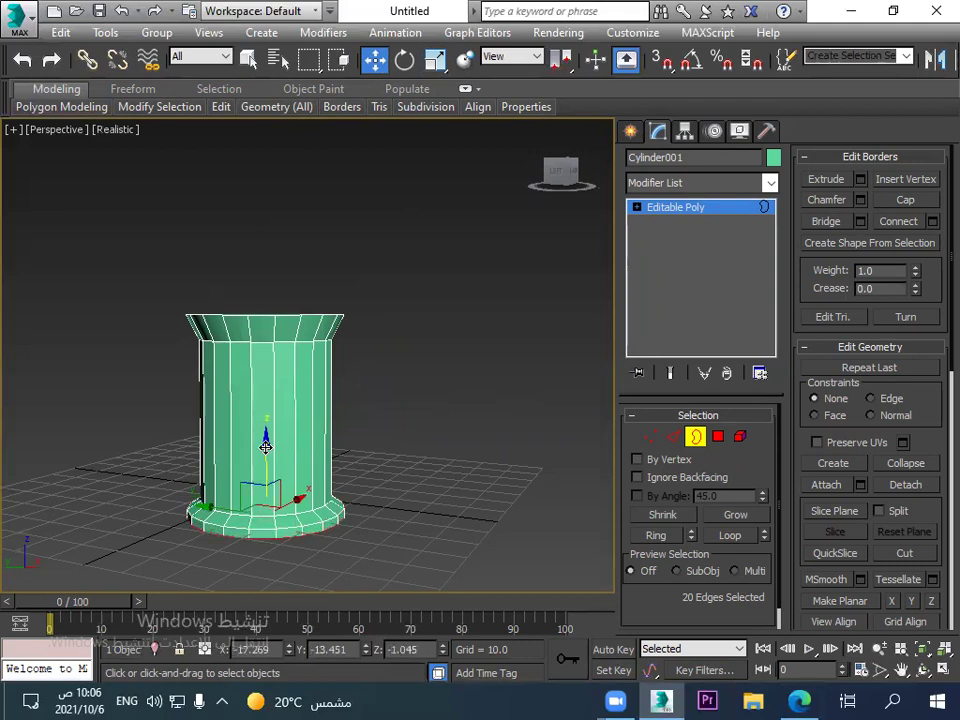
In edge mode, select the complete horizontal edge loop where the flared rim meets the cylinder's side wall.
click(673, 436)
click(272, 342)
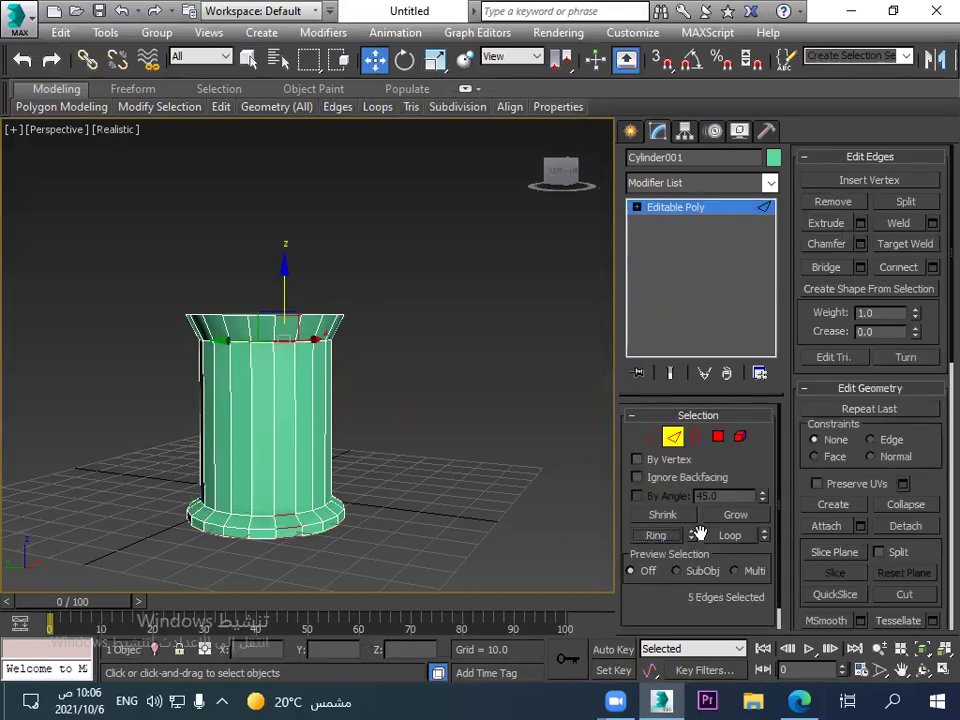
click(729, 536)
click(426, 482)
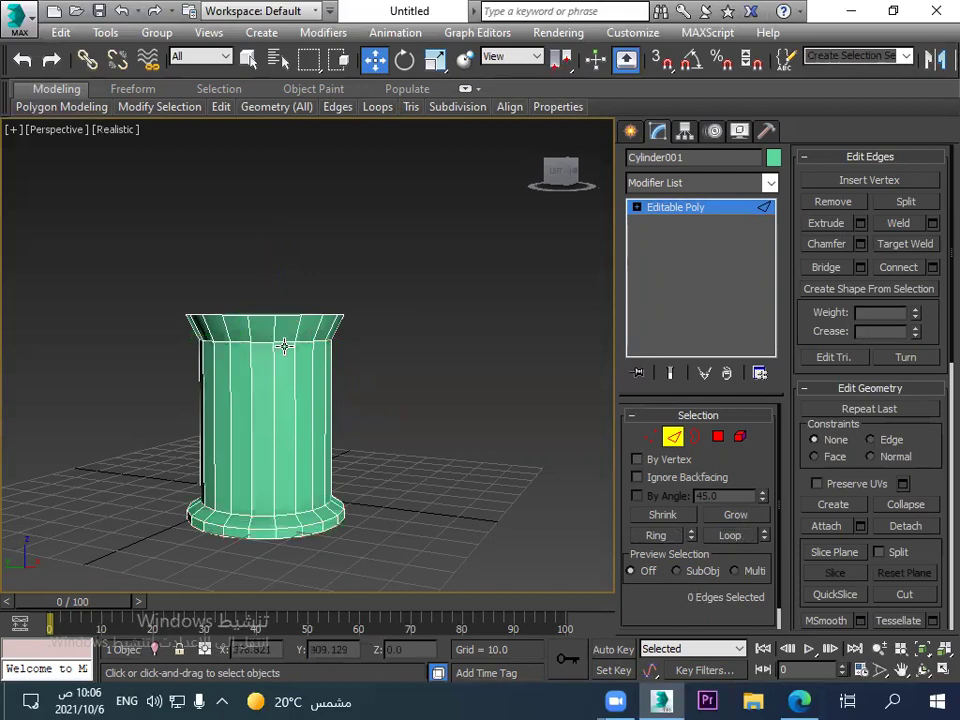
click(282, 345)
click(724, 538)
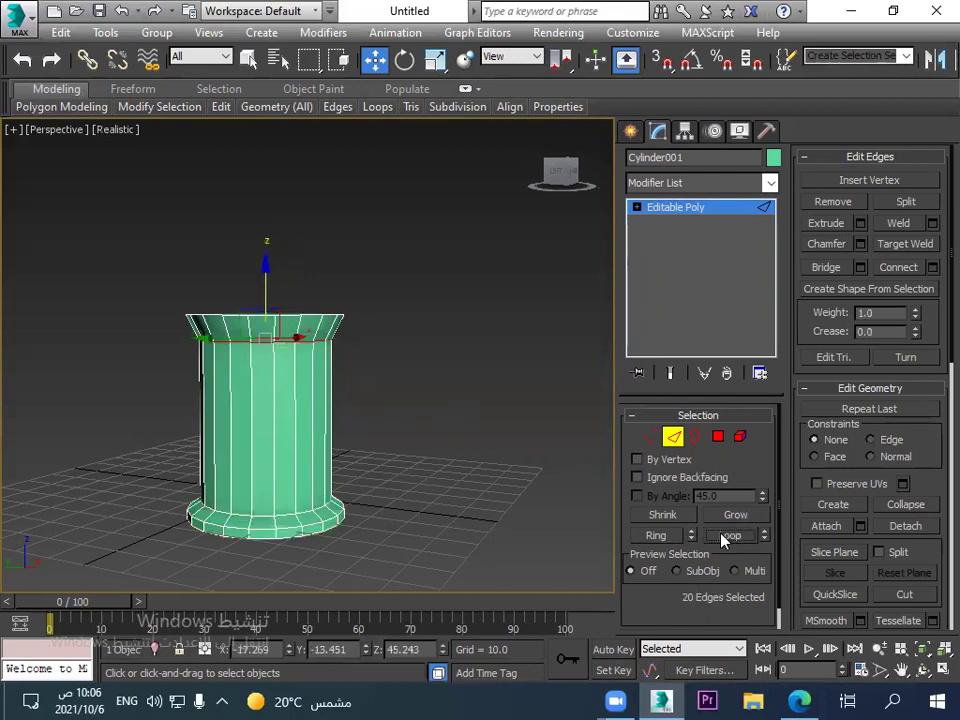
click(513, 445)
click(261, 339)
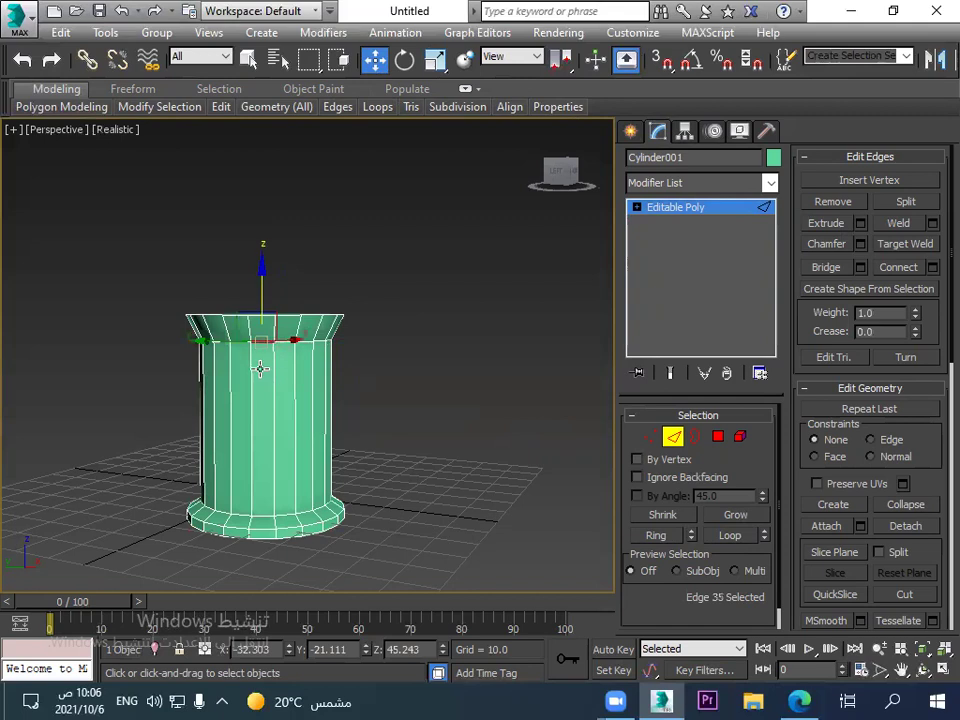
key(z)
scroll(265, 368, down, 5)
scroll(265, 368, up, 5)
scroll(265, 368, down, 3)
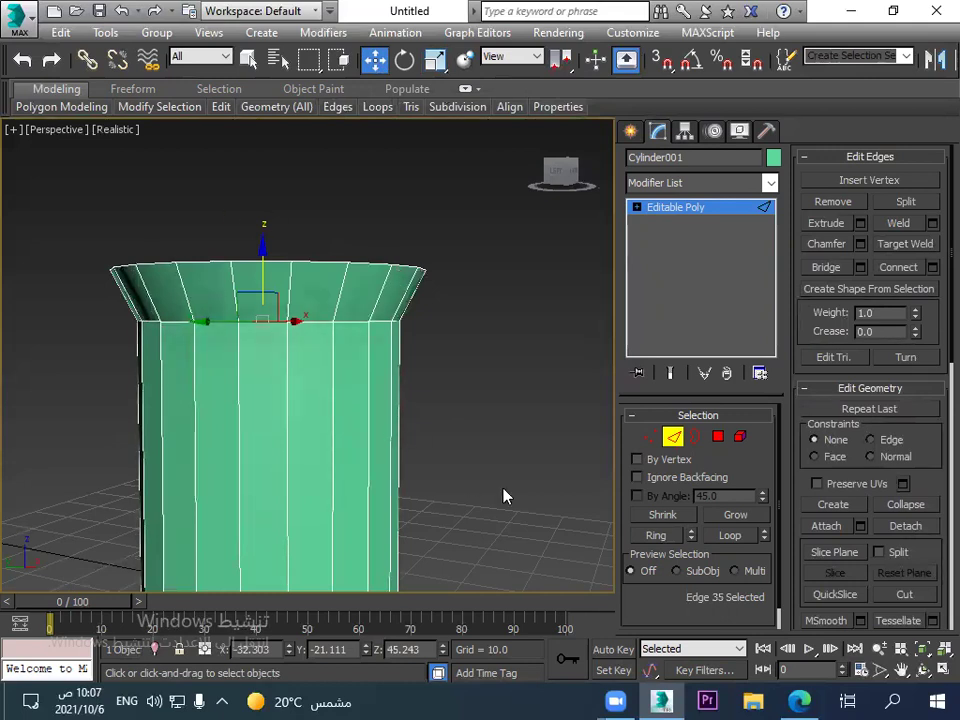
click(728, 536)
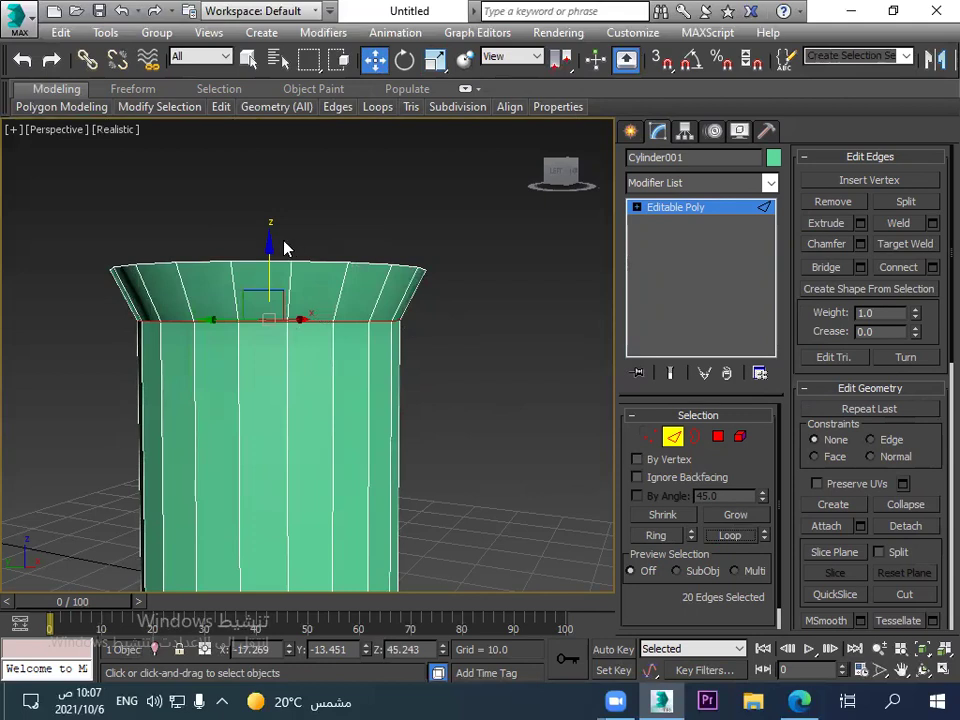
Scale the selected edge loop slightly outward, and raise it along Z closer to the cylinder's top rim.
key(r)
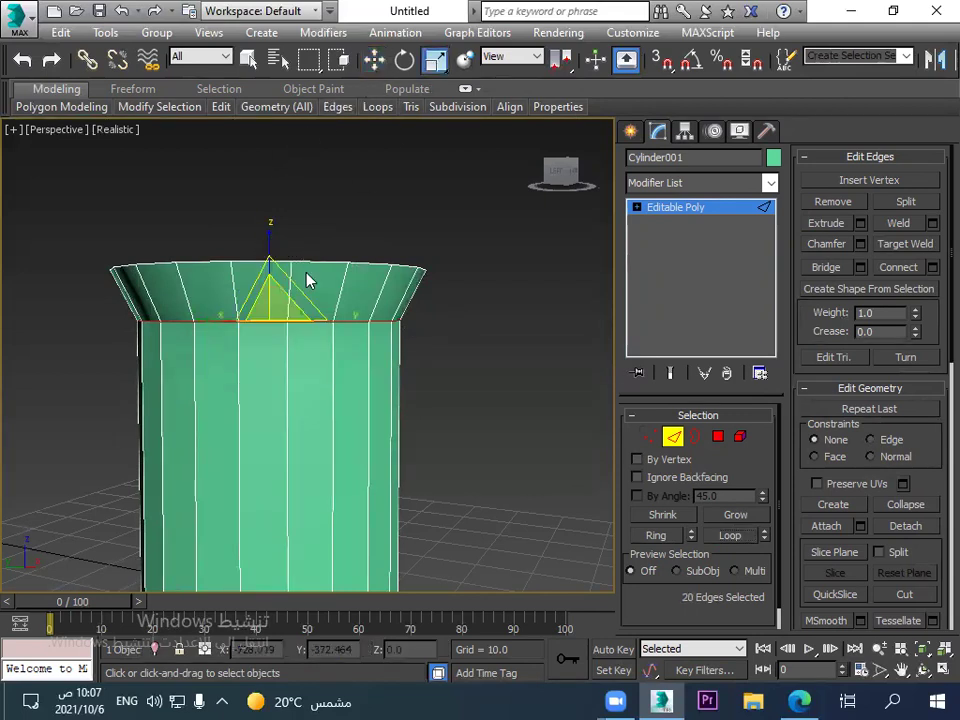
drag(277, 304, 280, 298)
key(w)
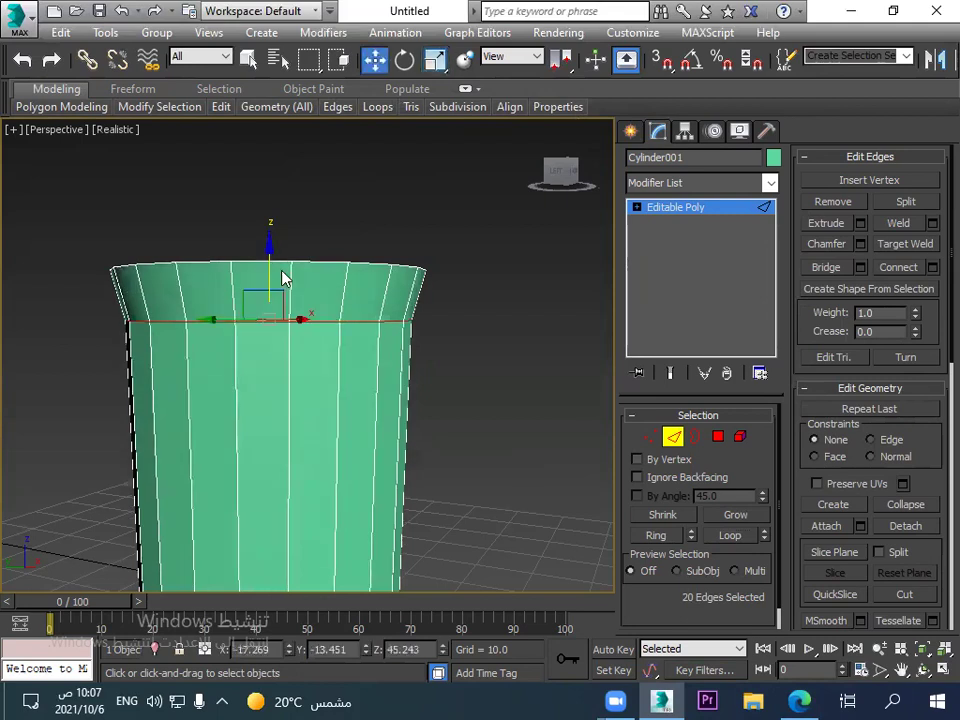
drag(269, 236, 262, 228)
click(262, 228)
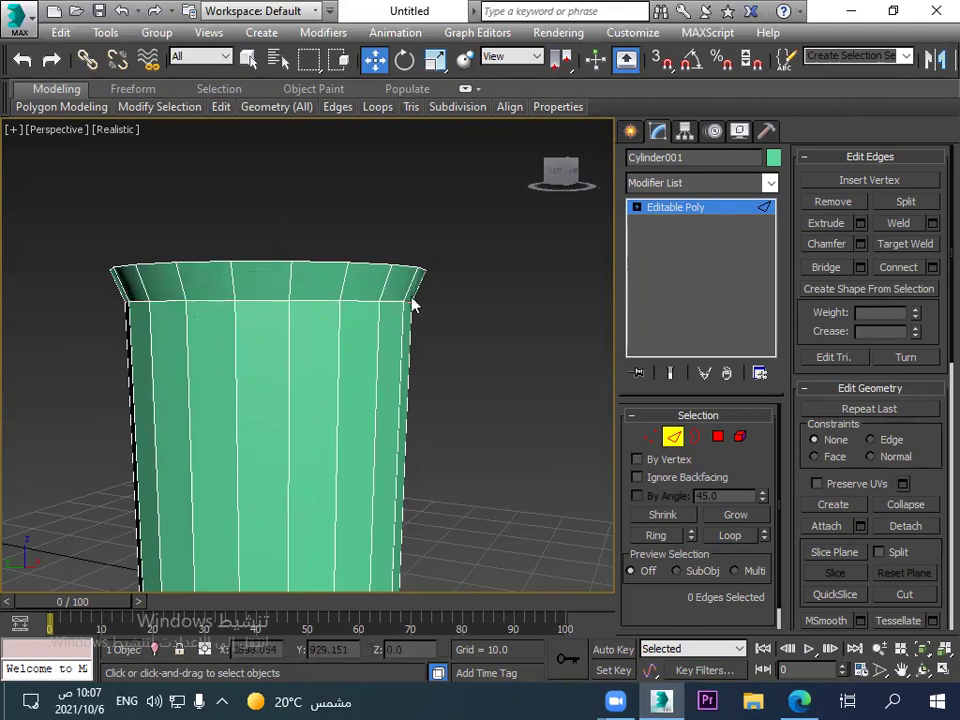
Select the complete open edge loop at the cylinder's bottom.
scroll(366, 380, up, 2)
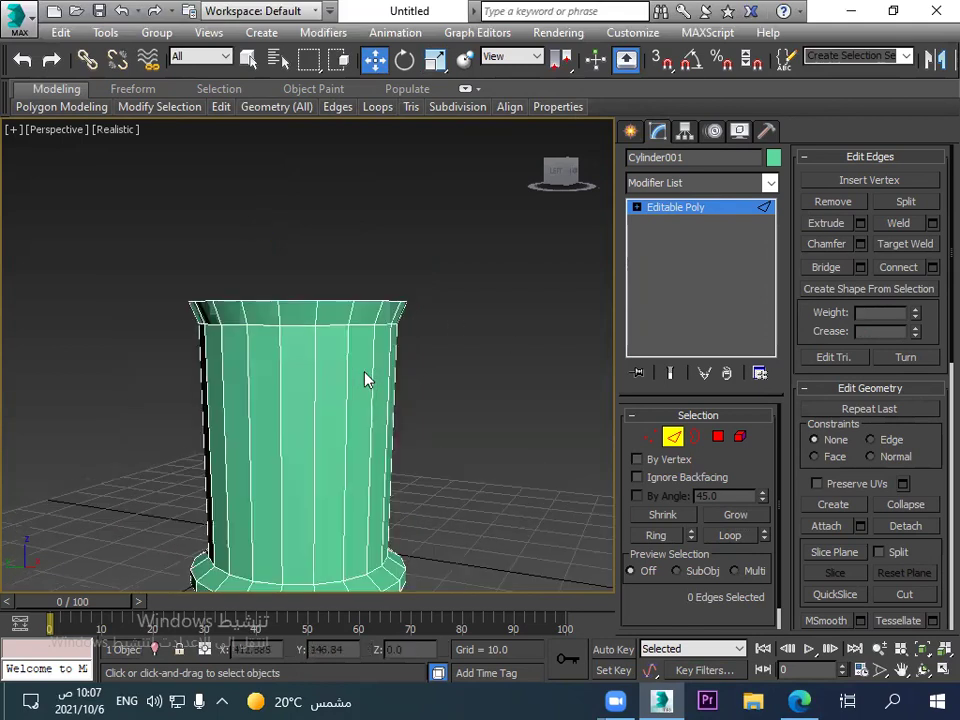
scroll(366, 380, down, 2)
mouse_move(340, 485)
alt+middle_down()
mouse_move(347, 396)
mouse_move(336, 467)
alt+middle_up()
key(ctrl+a)
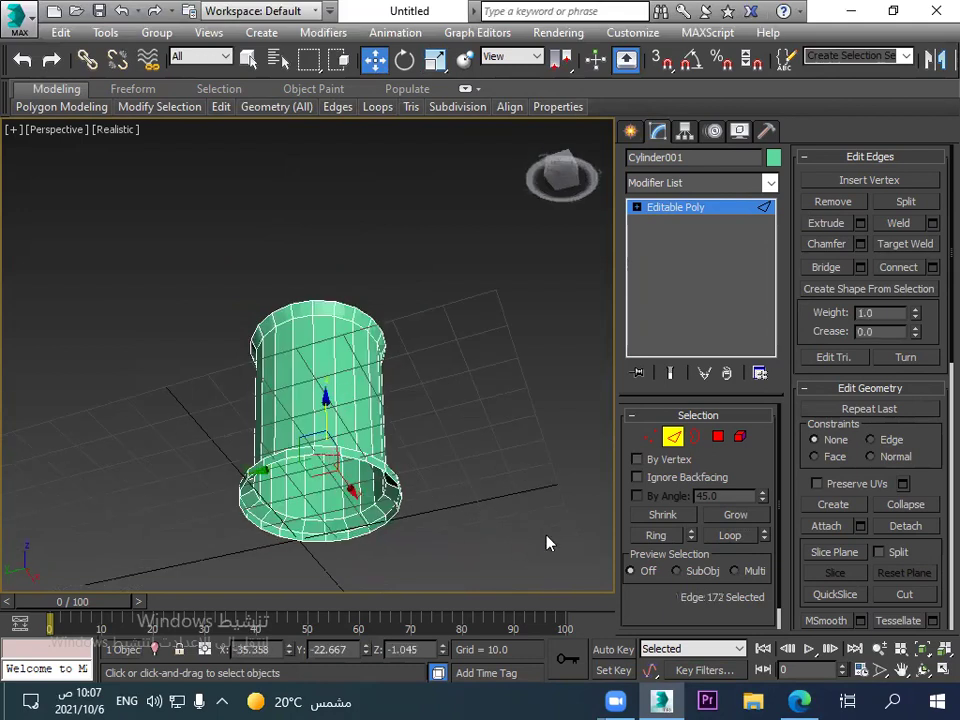
click(718, 537)
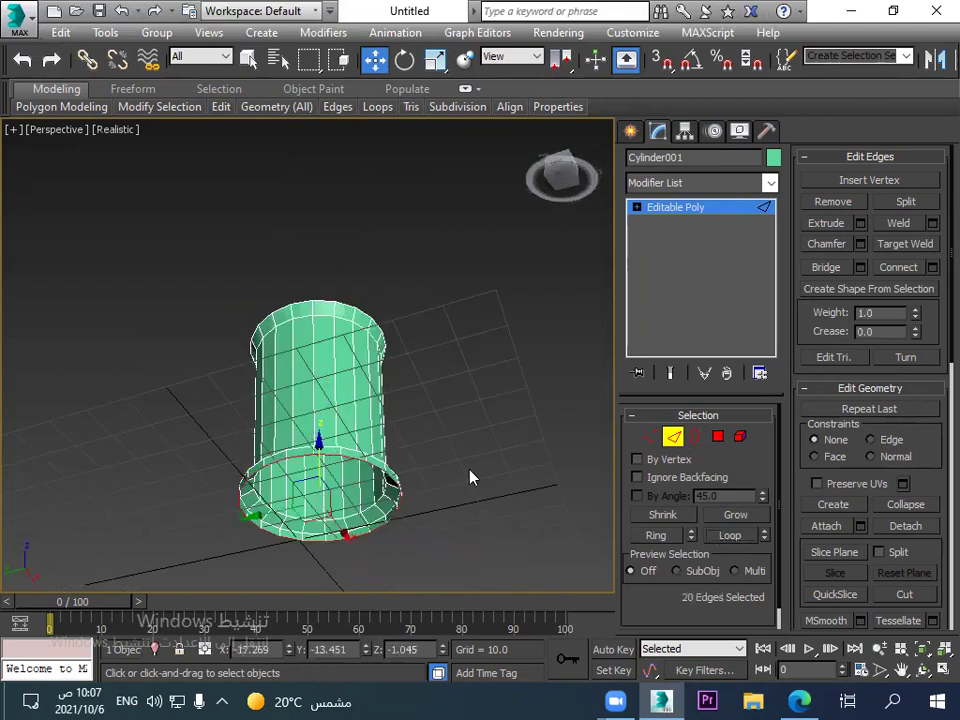
click(356, 465)
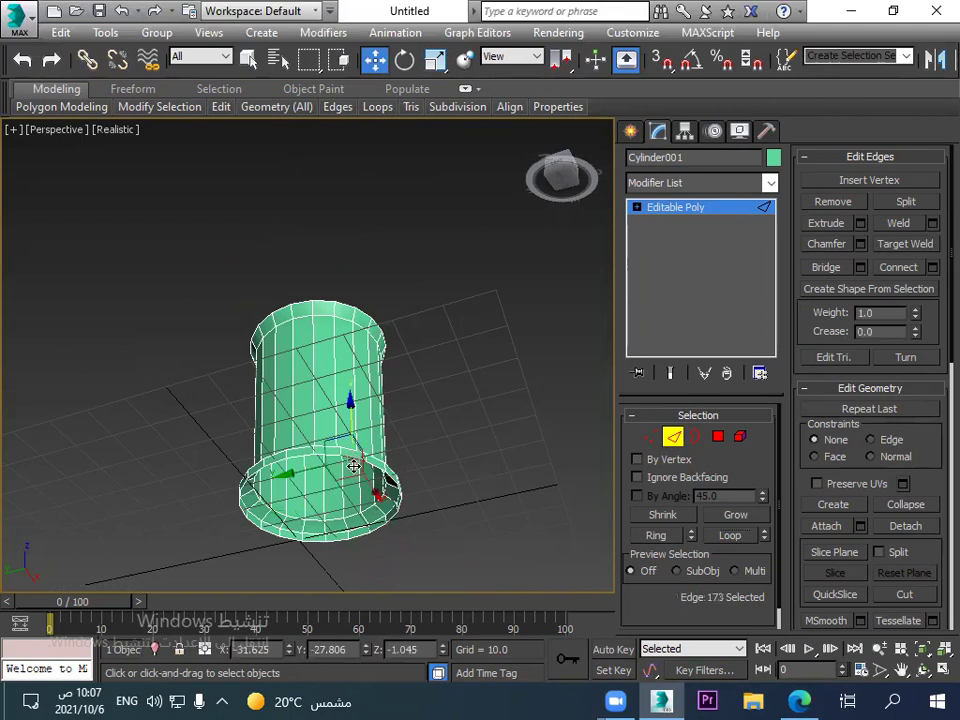
click(730, 537)
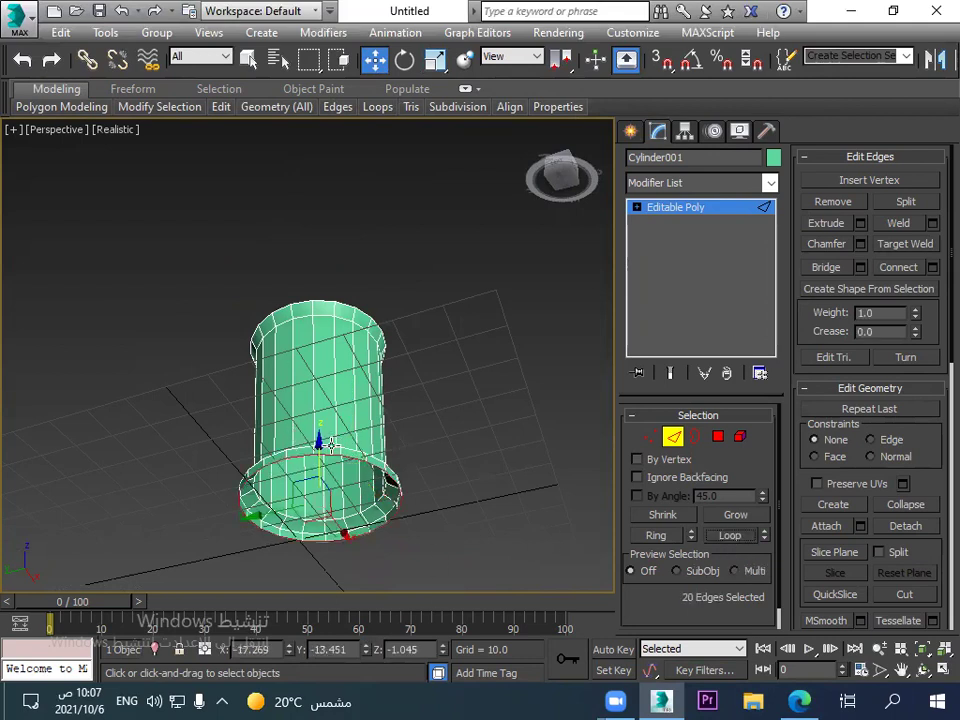
Extend a copy of the open bottom edge loop inward as a narrow lip, positioned at about Z -1.52.
drag(318, 444, 318, 474)
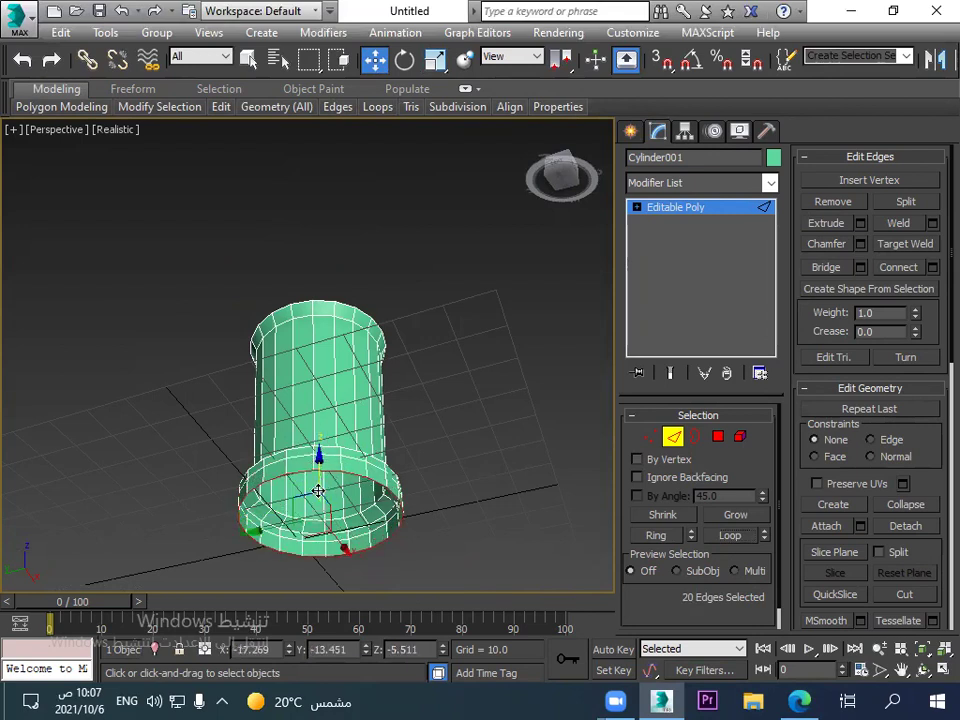
key(e)
key(r)
drag(334, 537, 332, 568)
key(ctrl+z)
key(w)
drag(318, 474, 319, 459)
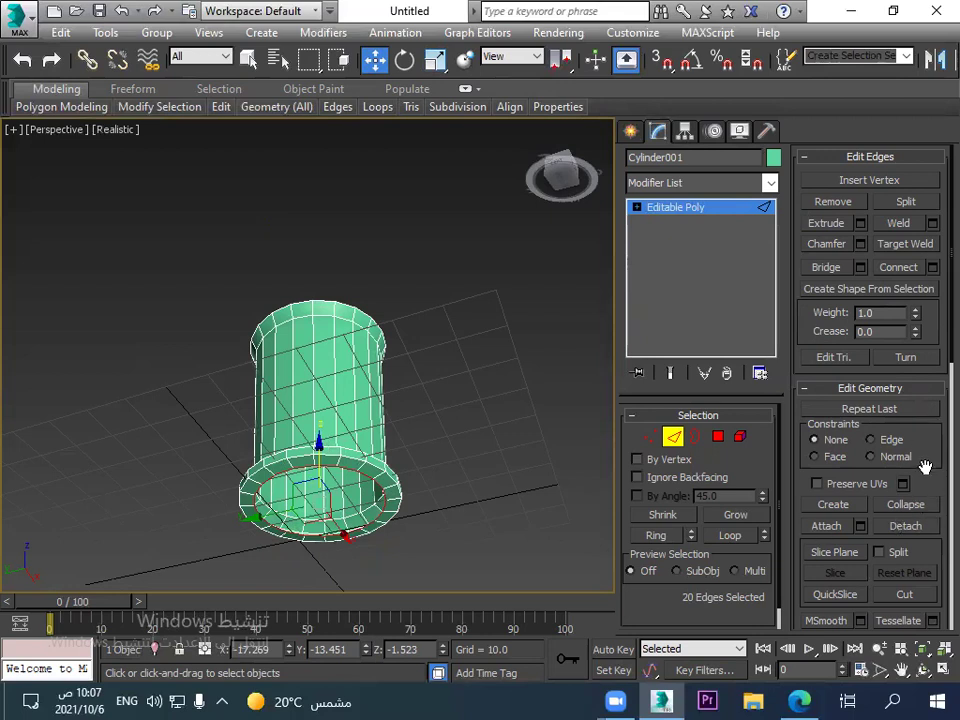
Switch to border selection and cap the open bottom border of the cylinder.
drag(928, 484, 876, 433)
right_click(355, 468)
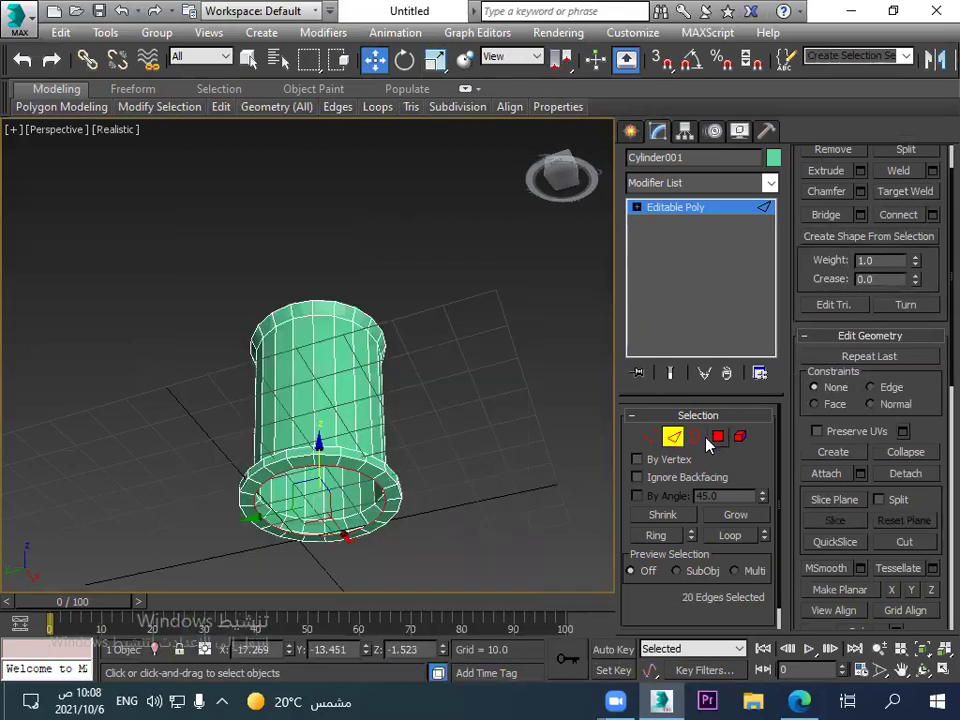
click(696, 437)
right_click(328, 465)
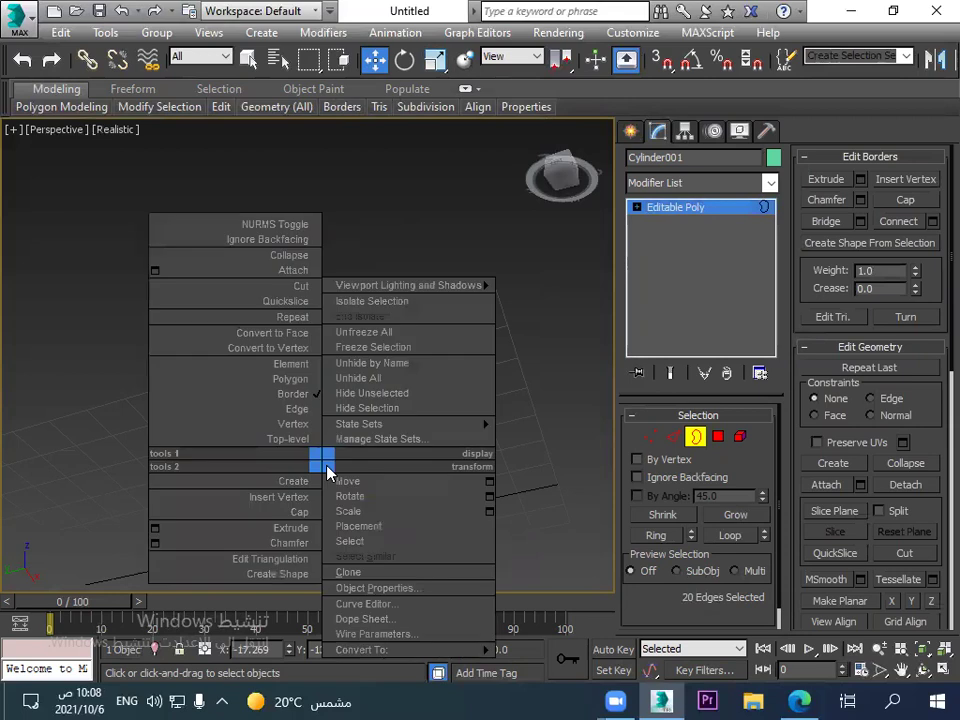
click(300, 513)
Select the large polygon closing the cylinder's top and delete it.
alt+middle_drag(380, 314, 385, 400)
scroll(350, 305, down, 3)
scroll(349, 292, up, 6)
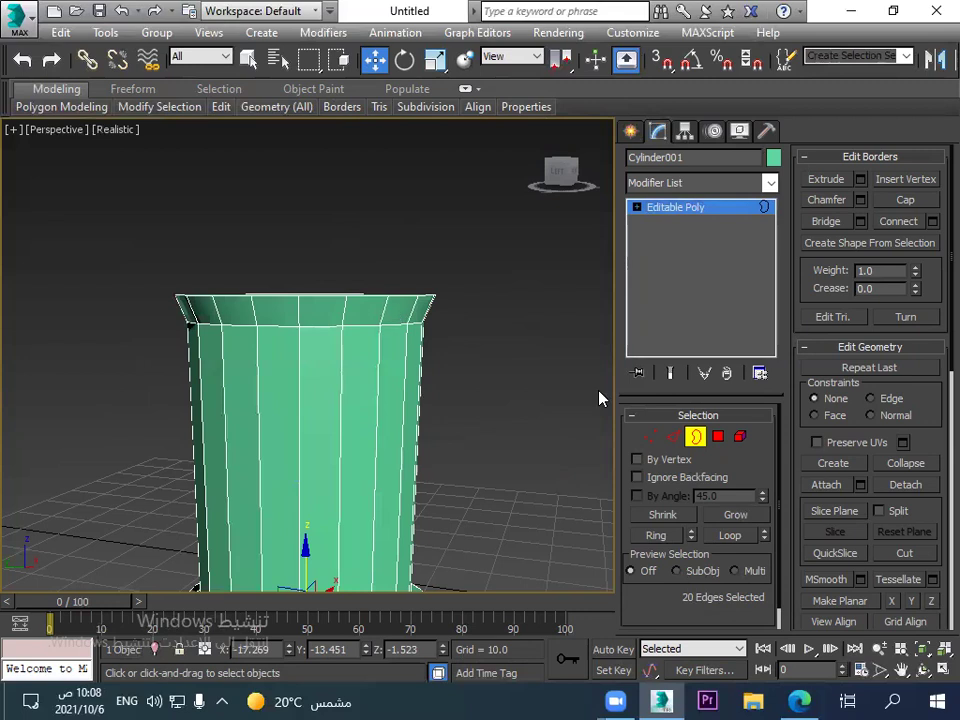
key(3)
alt+middle_drag(370, 289, 357, 359)
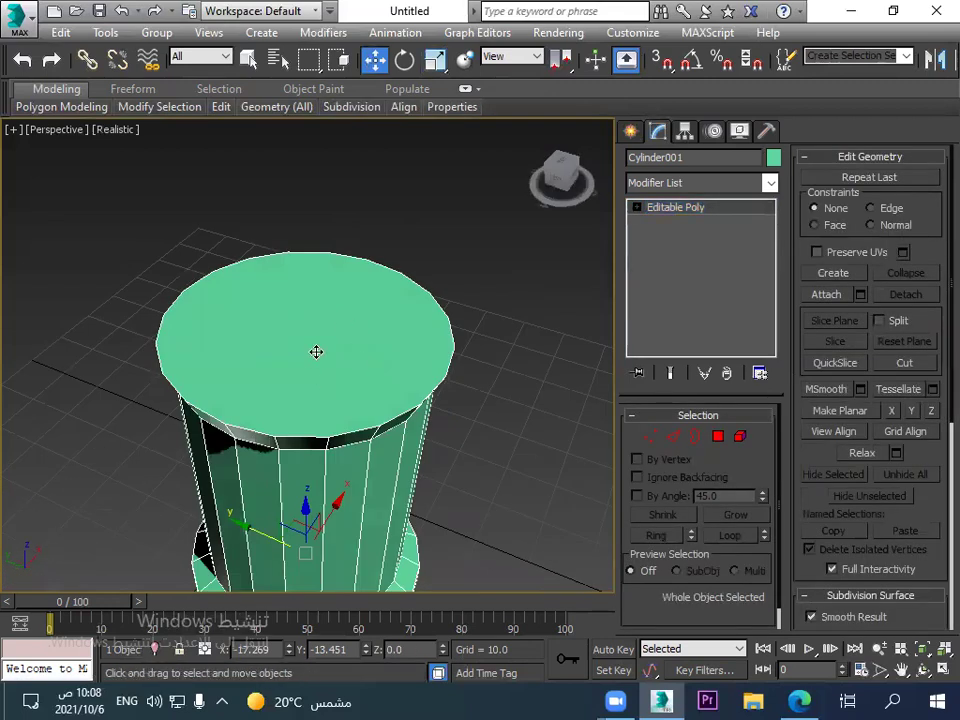
click(718, 438)
click(424, 362)
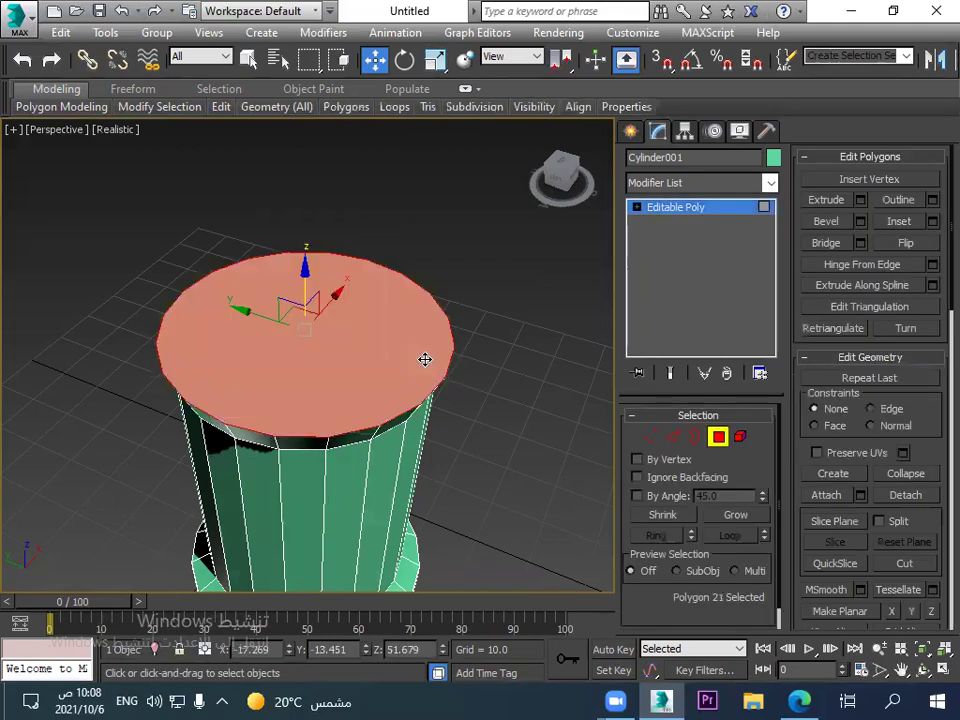
key(Delete)
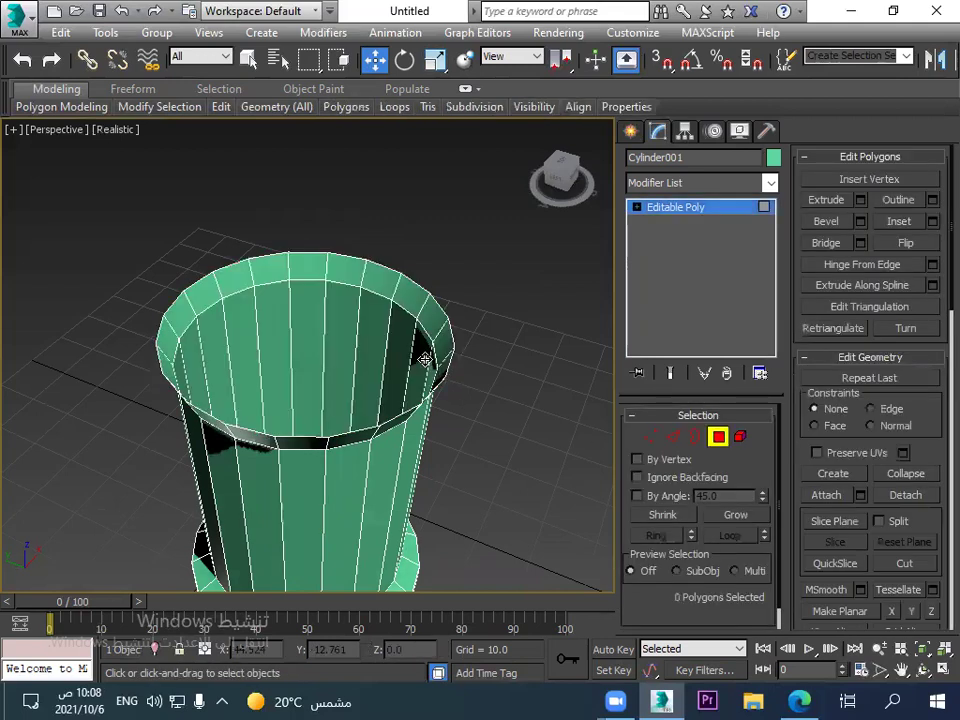
Extend a copy of the open top border outward as a flat flange, and display edged faces in the viewport.
click(695, 440)
click(312, 437)
drag(323, 440, 335, 280)
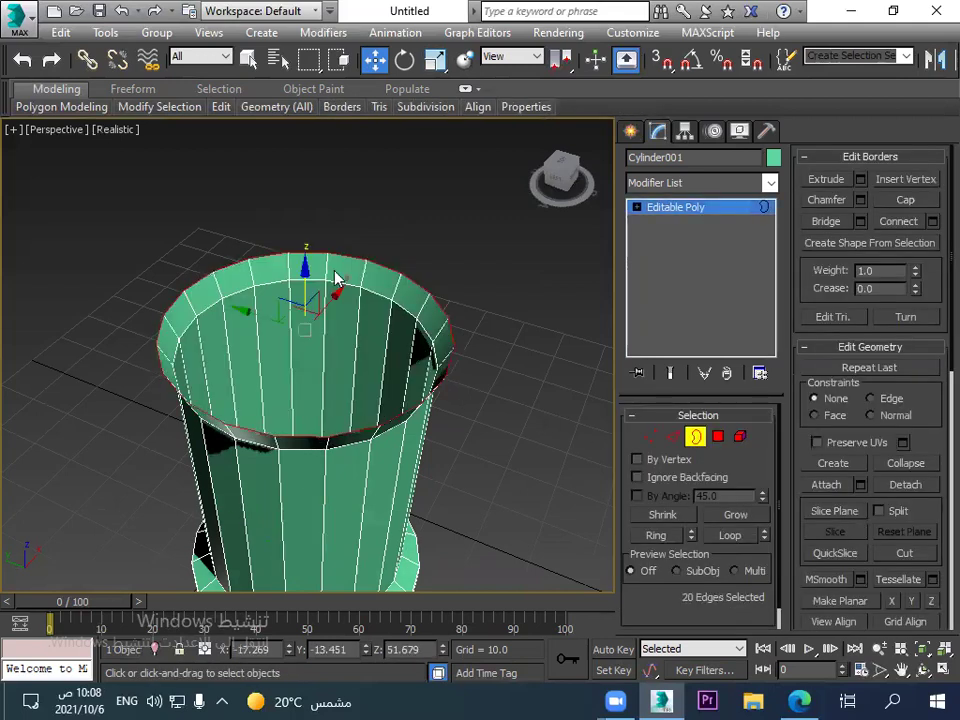
alt+middle_drag(480, 443, 506, 389)
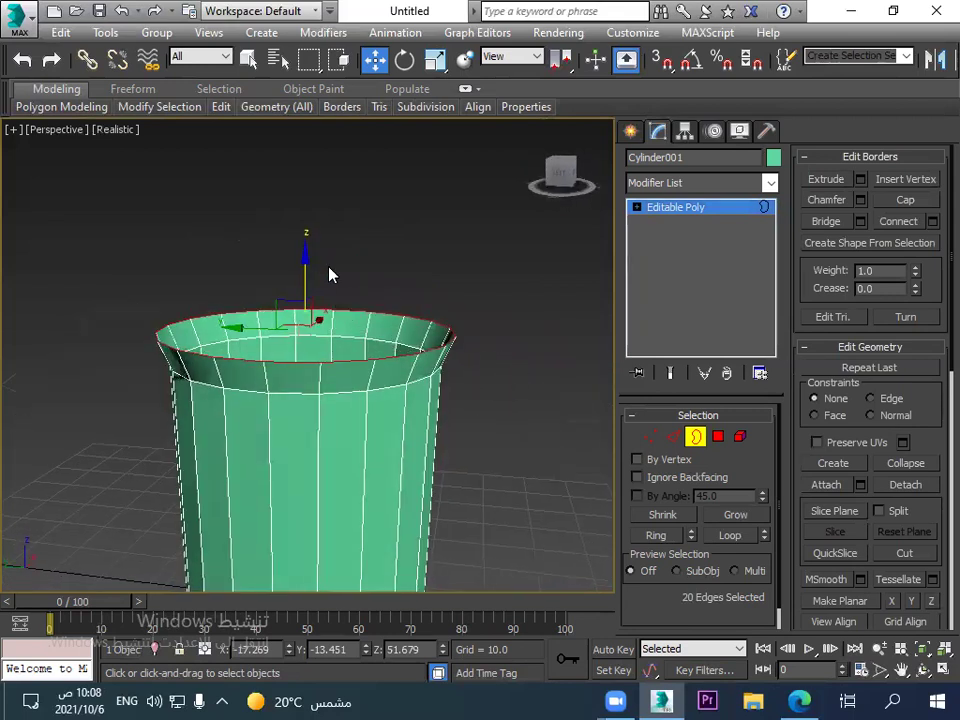
click(435, 59)
drag(319, 317, 329, 295)
key(F4)
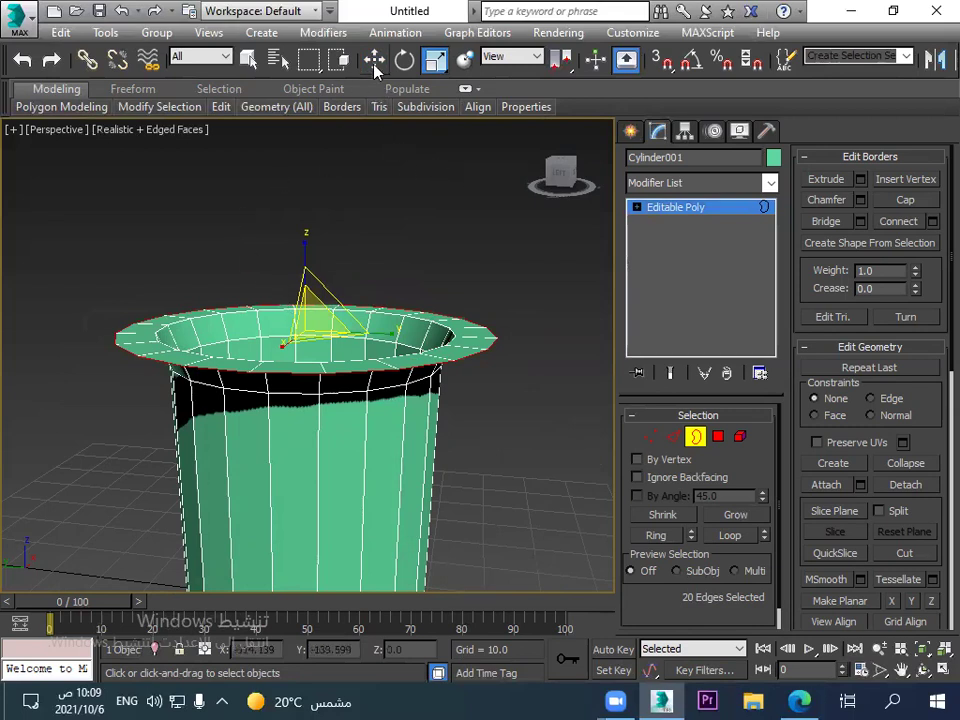
Extend a copy of the flange's border up to about Z 57.09, and another copy inward across the top as a lid.
key(w)
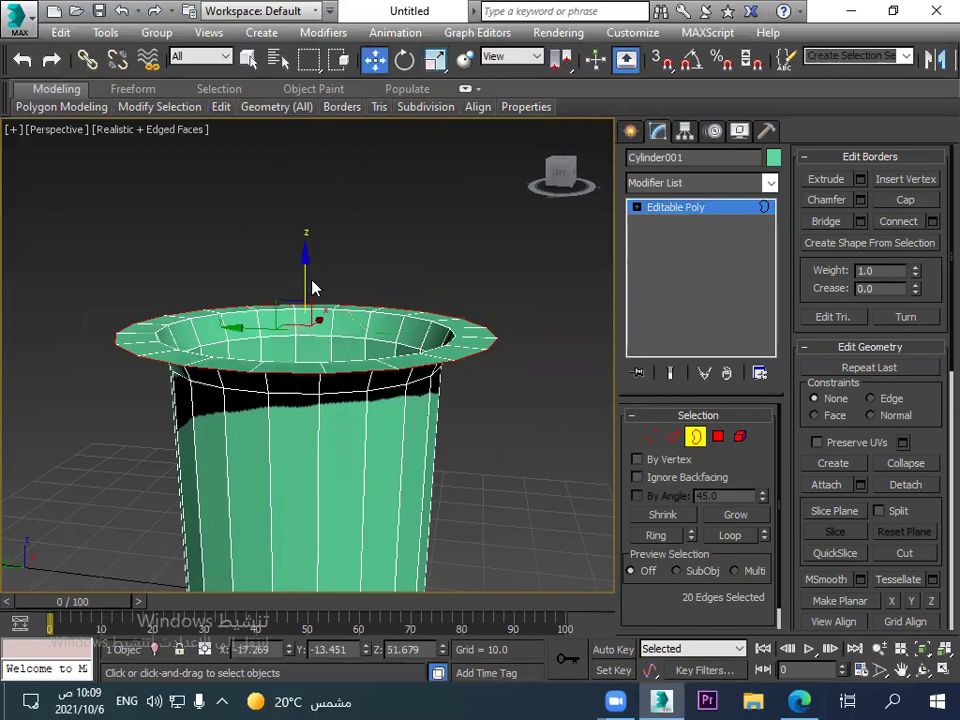
drag(305, 283, 304, 228)
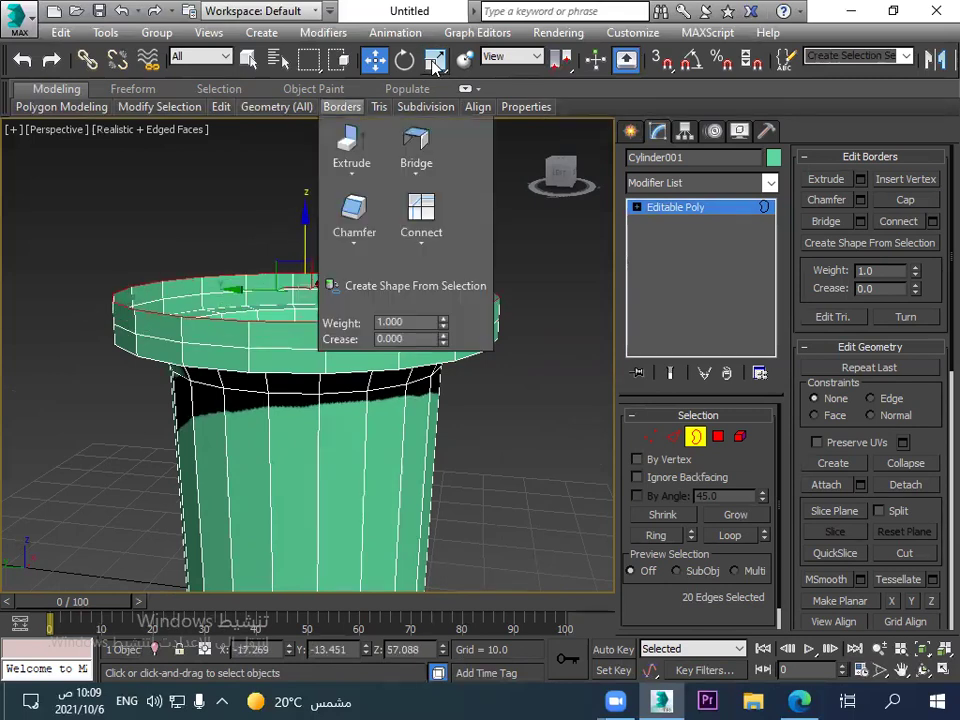
click(435, 60)
drag(308, 303, 306, 431)
scroll(308, 291, down, 2)
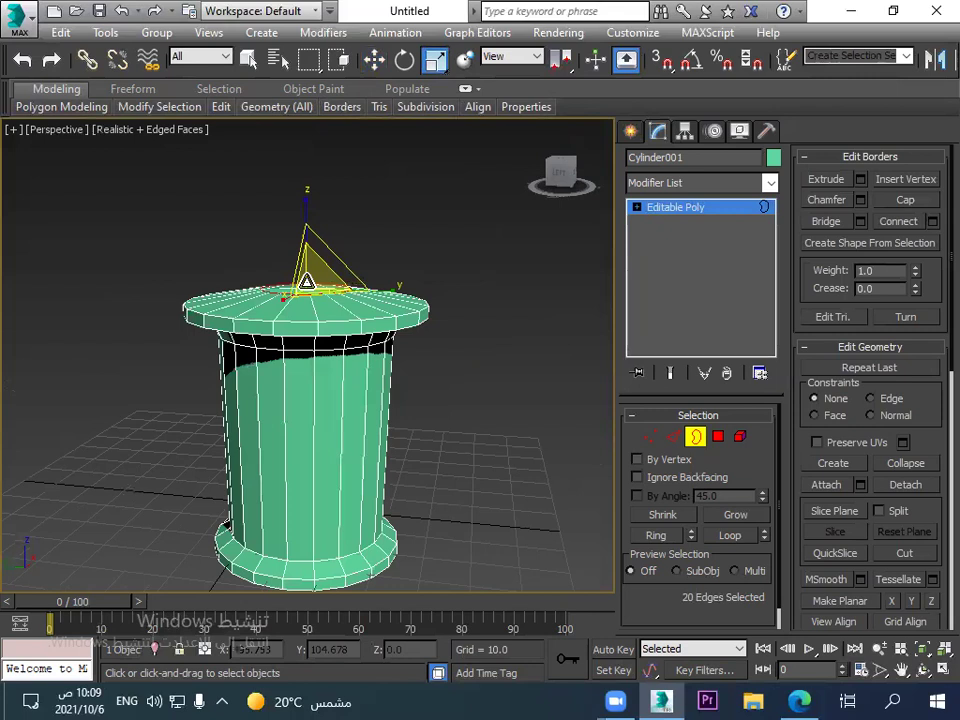
Extend a further copy of the lid's inner border inward, leaving only a small central opening.
scroll(308, 285, up, 6)
scroll(307, 285, down, 3)
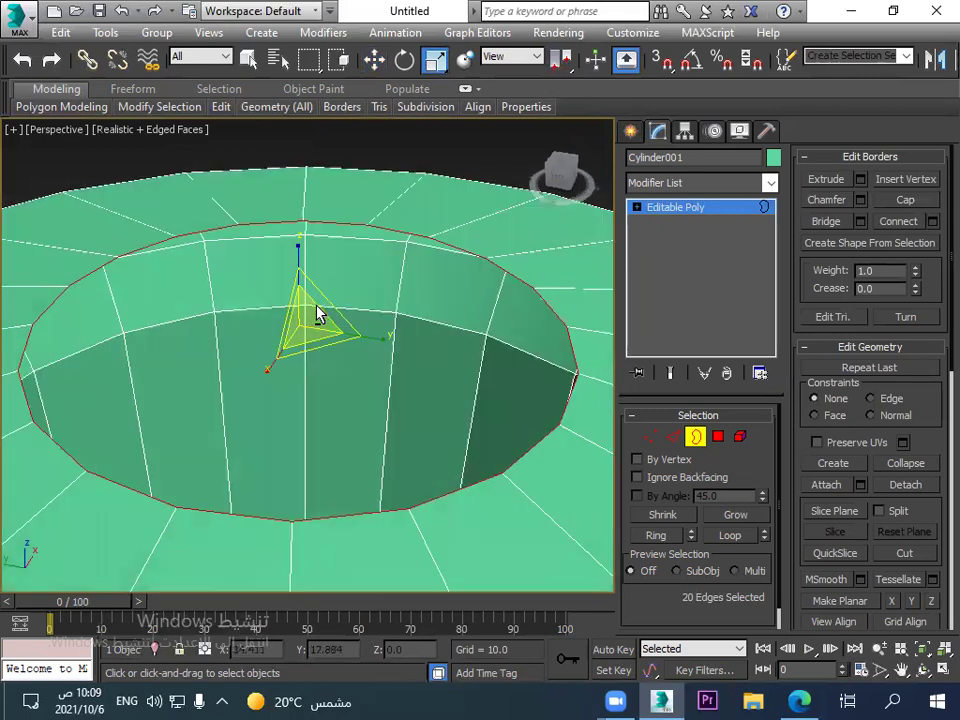
scroll(310, 305, down, 2)
drag(312, 306, 305, 477)
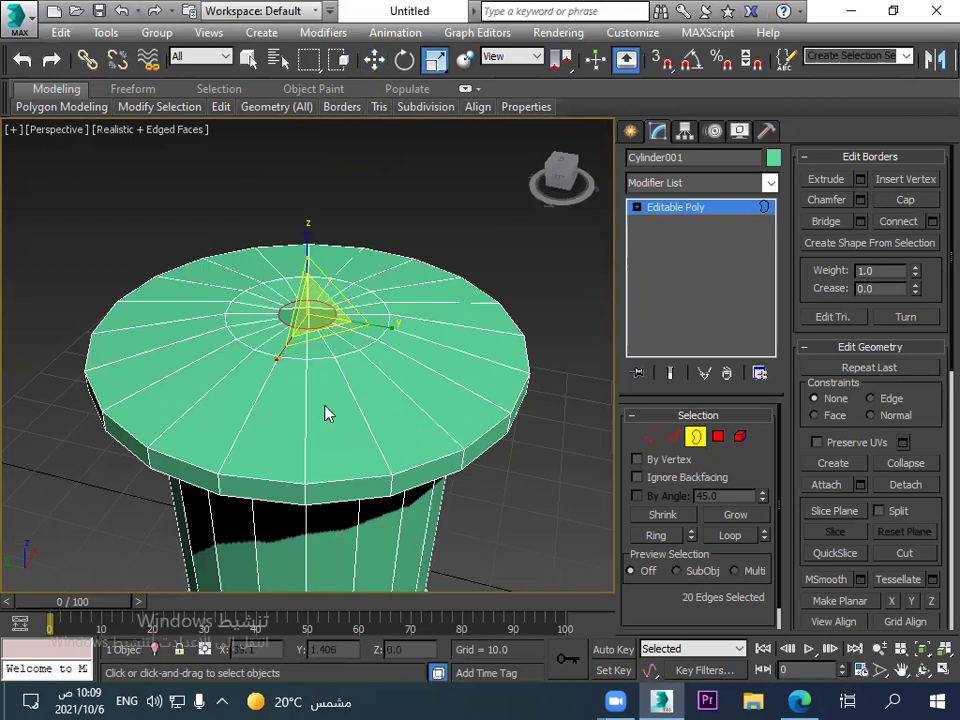
Extend the small opening's border up to about Z 62.27 as a short knob, and cap its open end.
key(w)
drag(307, 250, 307, 209)
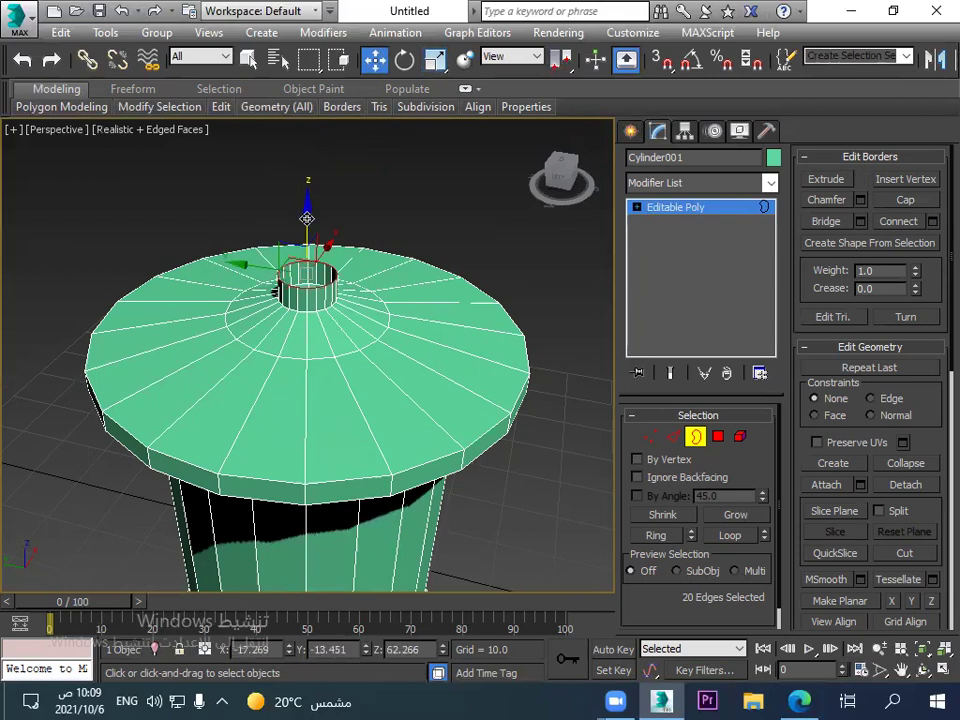
right_click(321, 285)
click(290, 330)
Select every other tall side polygon around the first half of the container's body, five in all.
alt+middle_drag(426, 451, 460, 510)
scroll(399, 470, down, 3)
scroll(399, 454, down, 2)
click(718, 436)
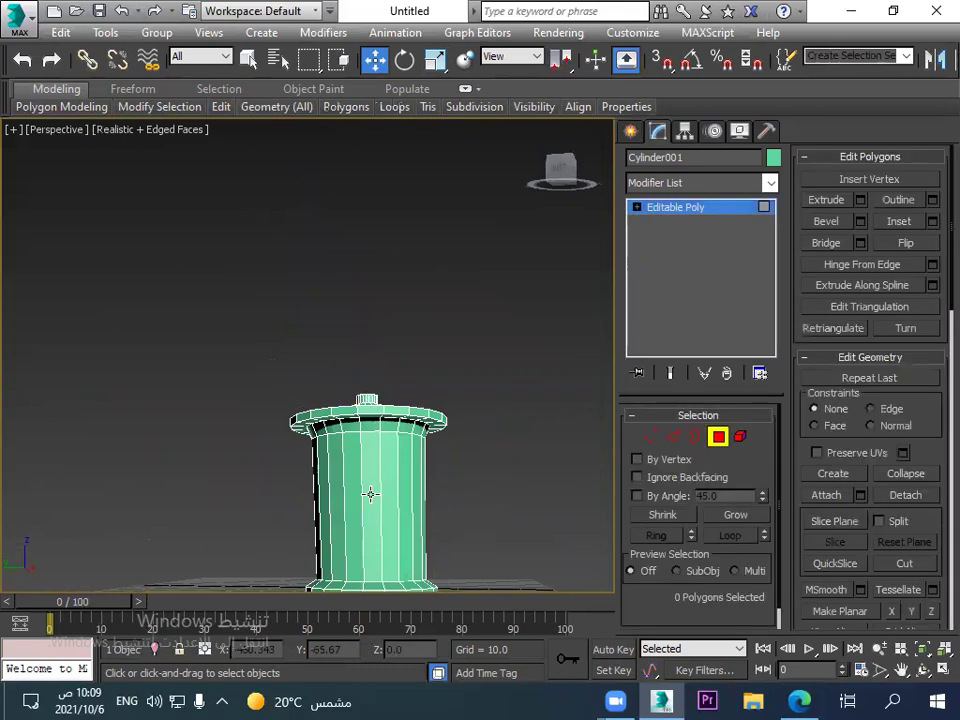
click(372, 530)
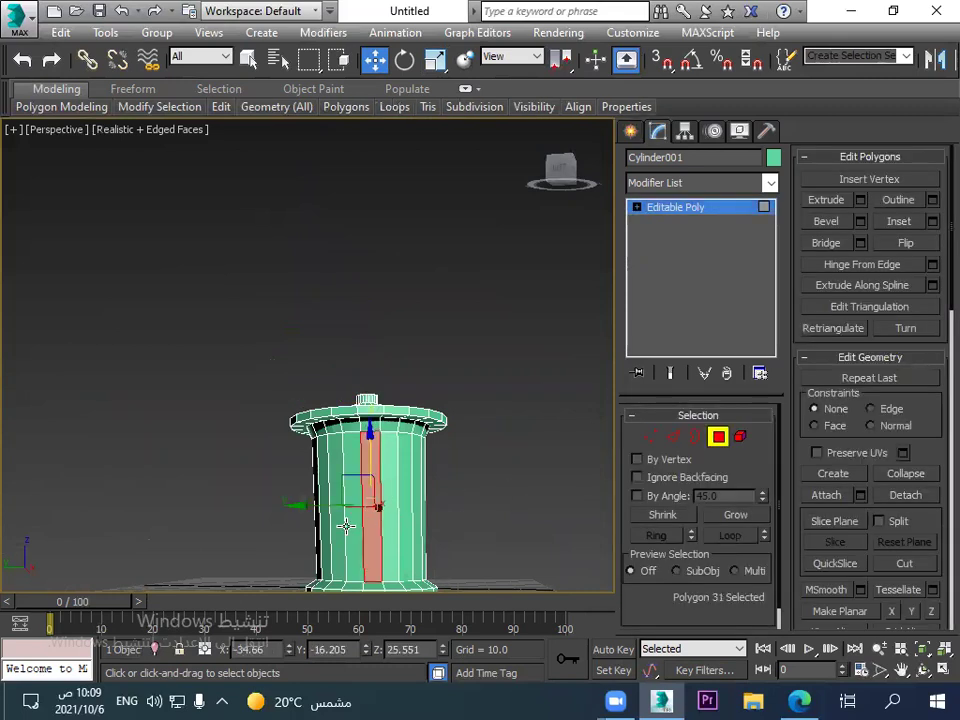
ctrl+click(336, 520)
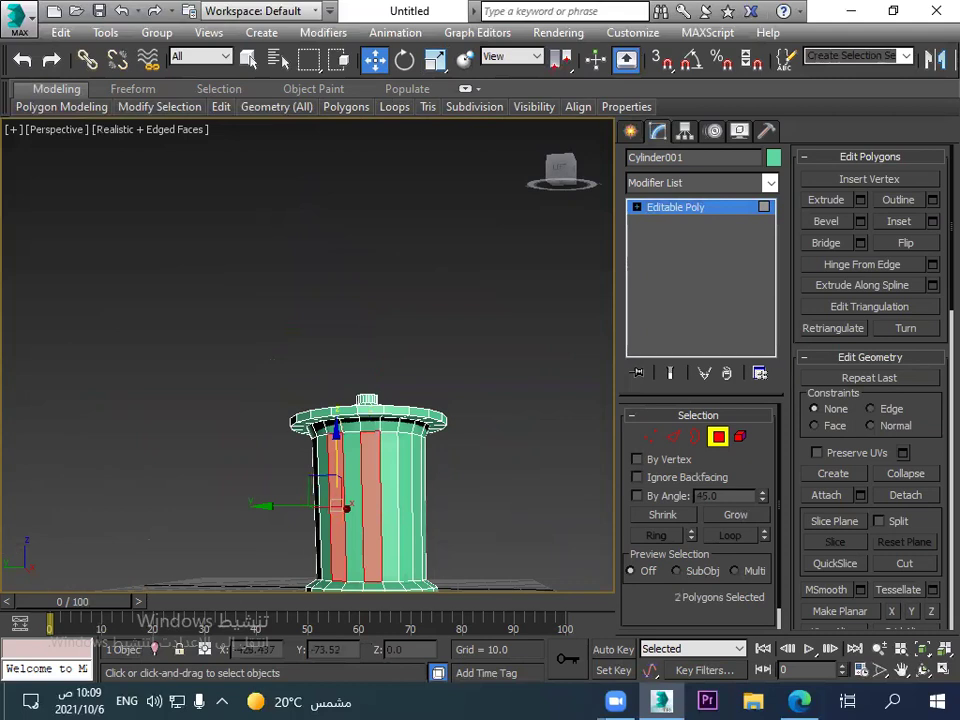
alt+middle_drag(346, 508, 345, 506)
alt+middle_drag(434, 457, 434, 557)
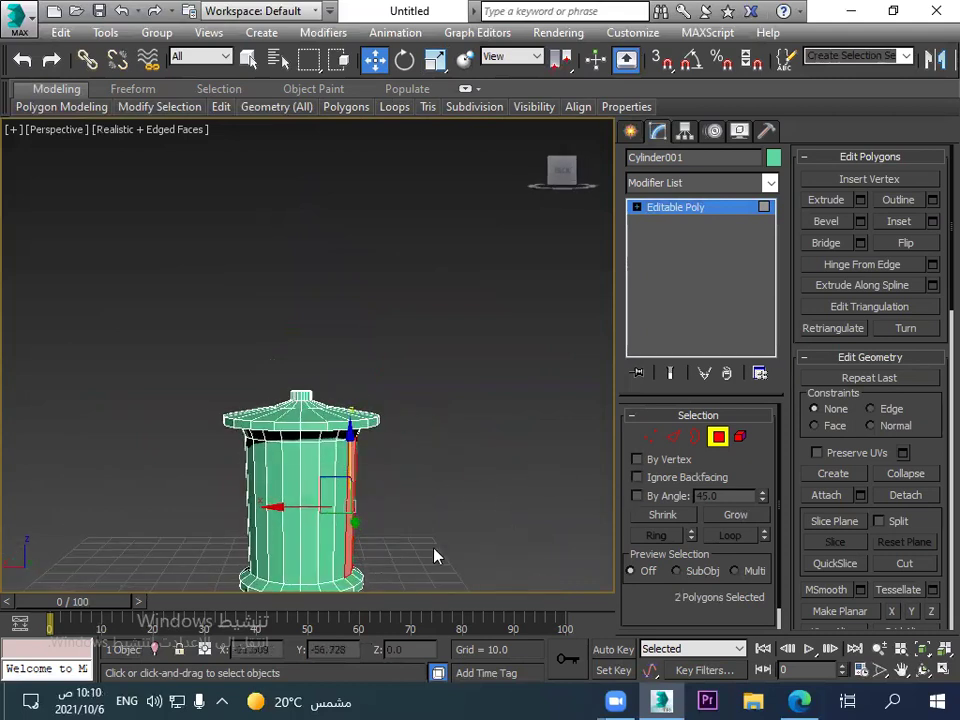
ctrl+click(326, 554)
ctrl+click(280, 563)
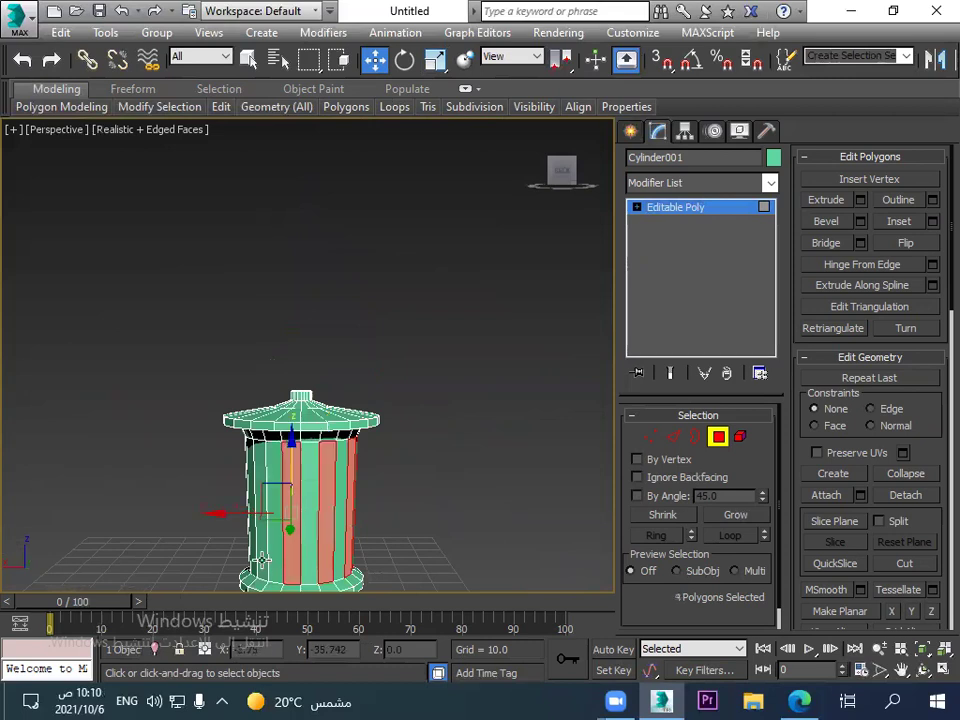
ctrl+click(262, 557)
Add every other side polygon around the rest of the body to the selection, making ten alternating polygons.
alt+middle_drag(262, 557, 491, 489)
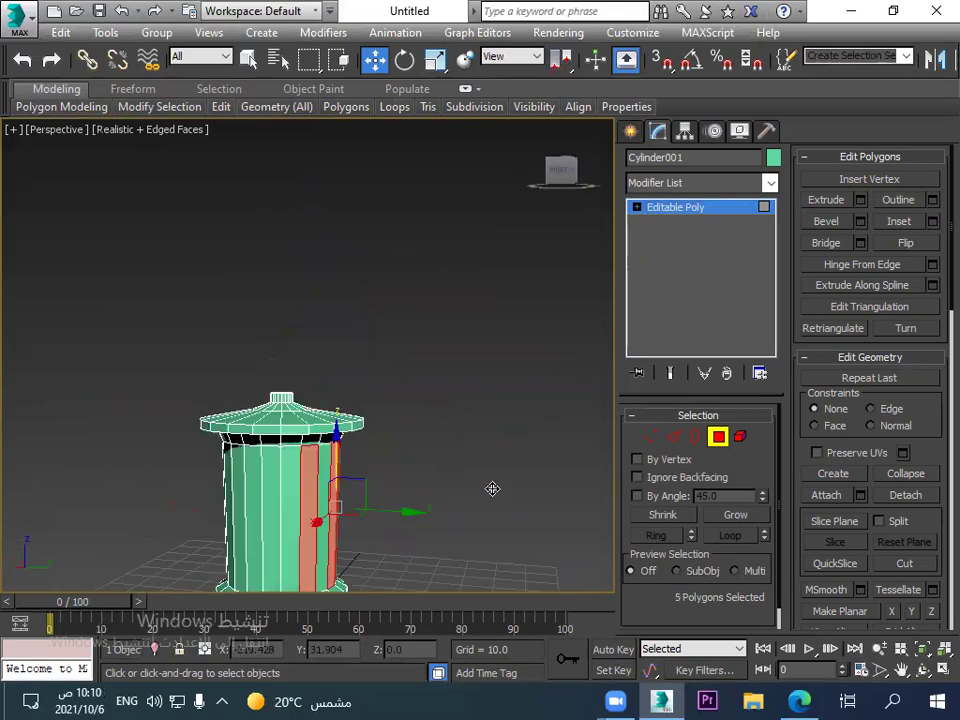
ctrl+click(282, 537)
alt+middle_drag(282, 537, 513, 520)
ctrl+click(306, 538)
ctrl+click(268, 540)
alt+middle_drag(415, 527, 499, 525)
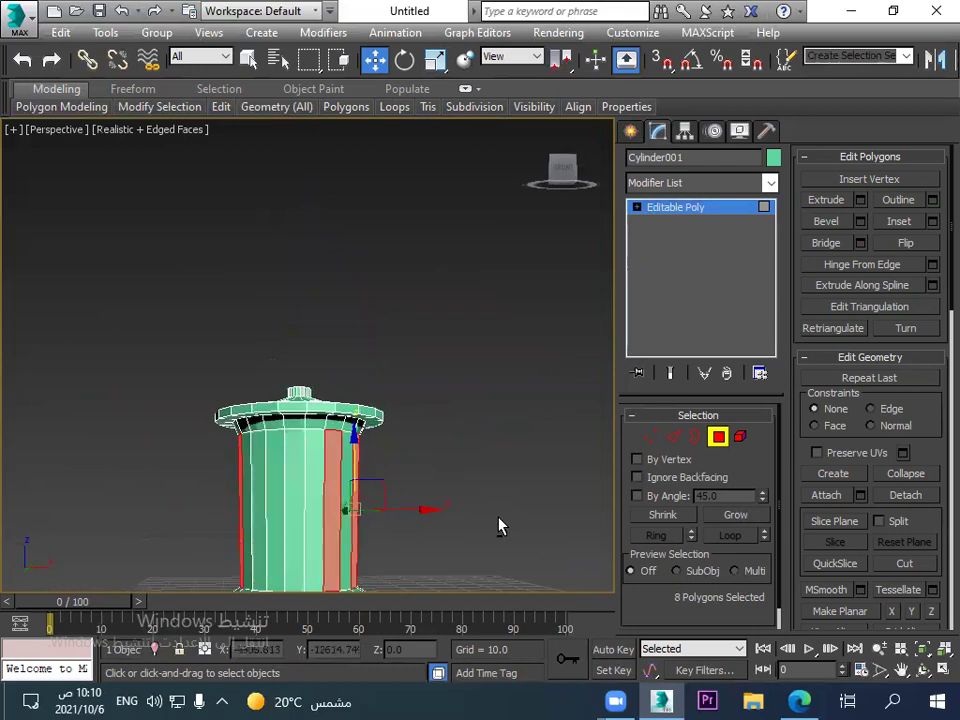
ctrl+click(291, 533)
ctrl+click(256, 537)
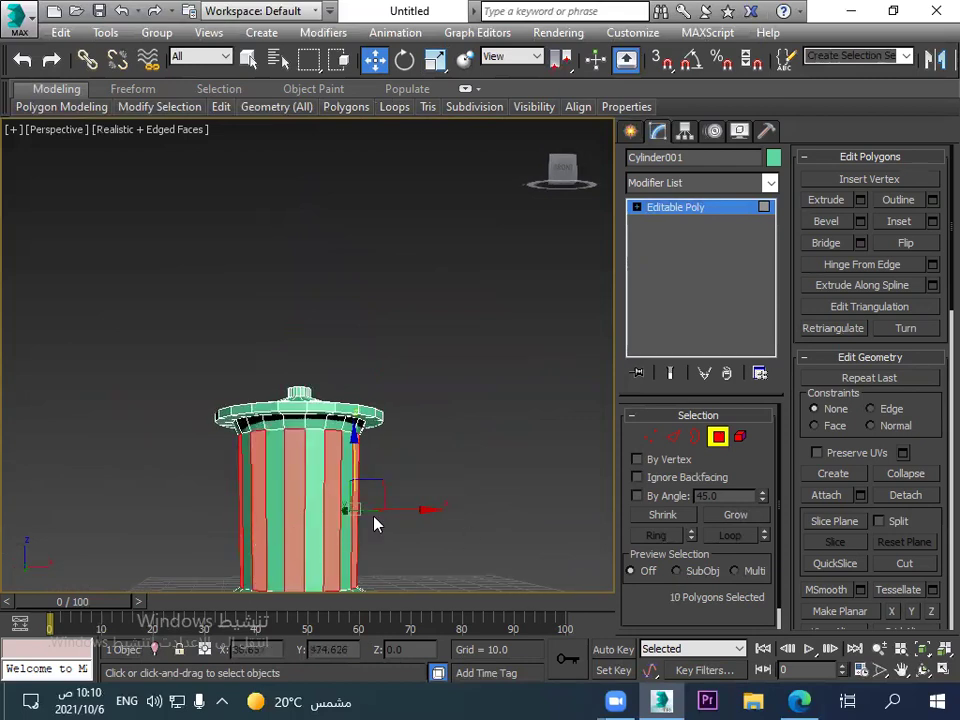
Extrude the ten selected side polygons inward with a height of about -1.9 to form recessed grooves, and clear the selection.
scroll(437, 441, down, 3)
scroll(450, 465, up, 5)
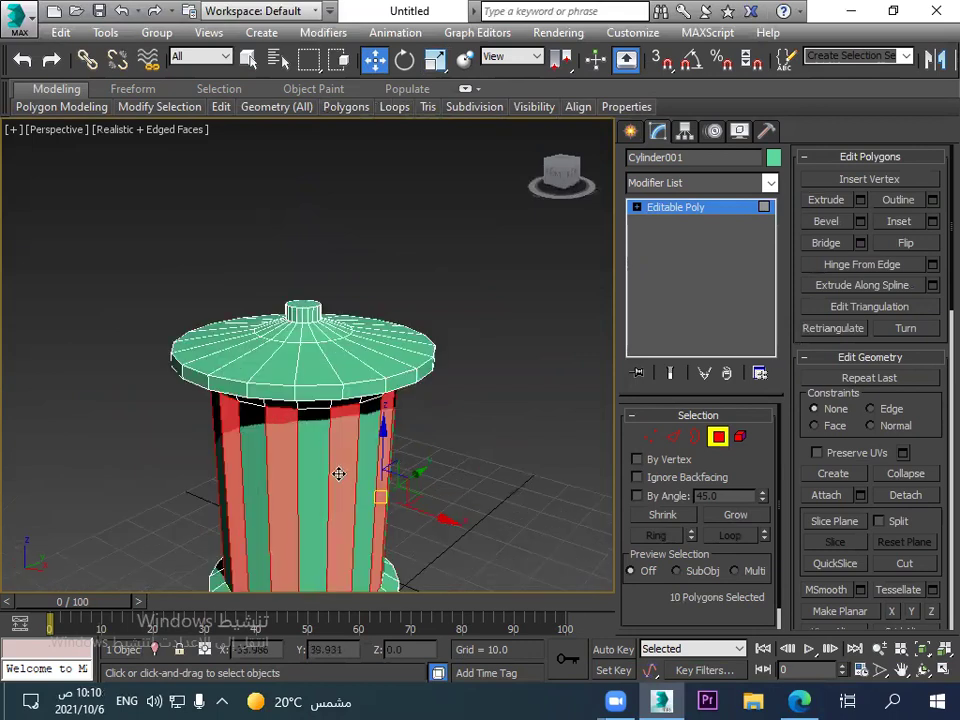
scroll(395, 466, down, 3)
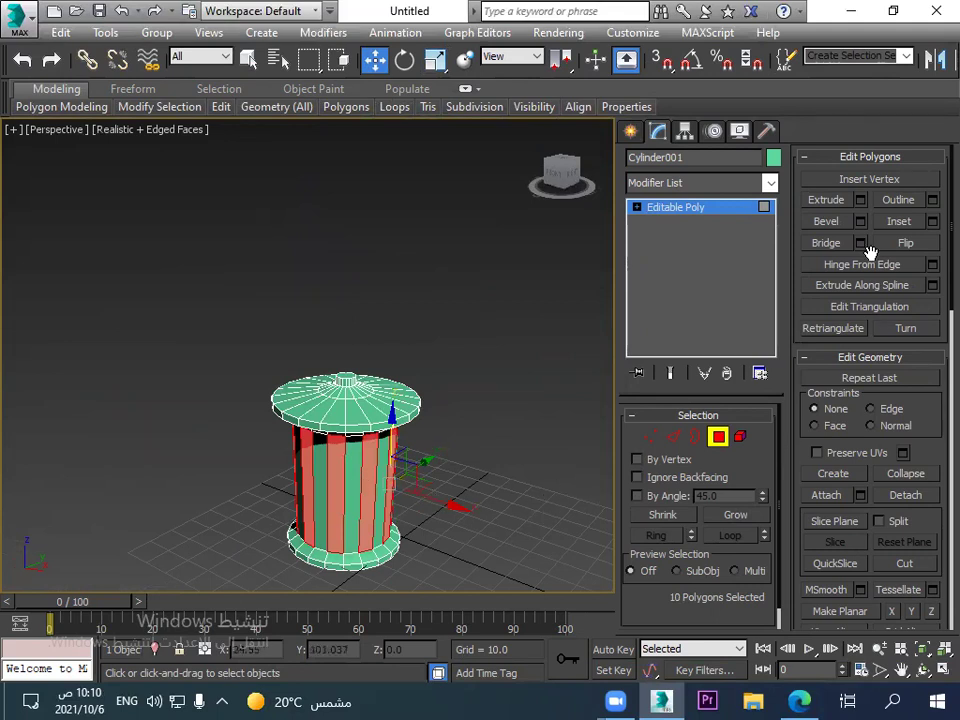
click(862, 200)
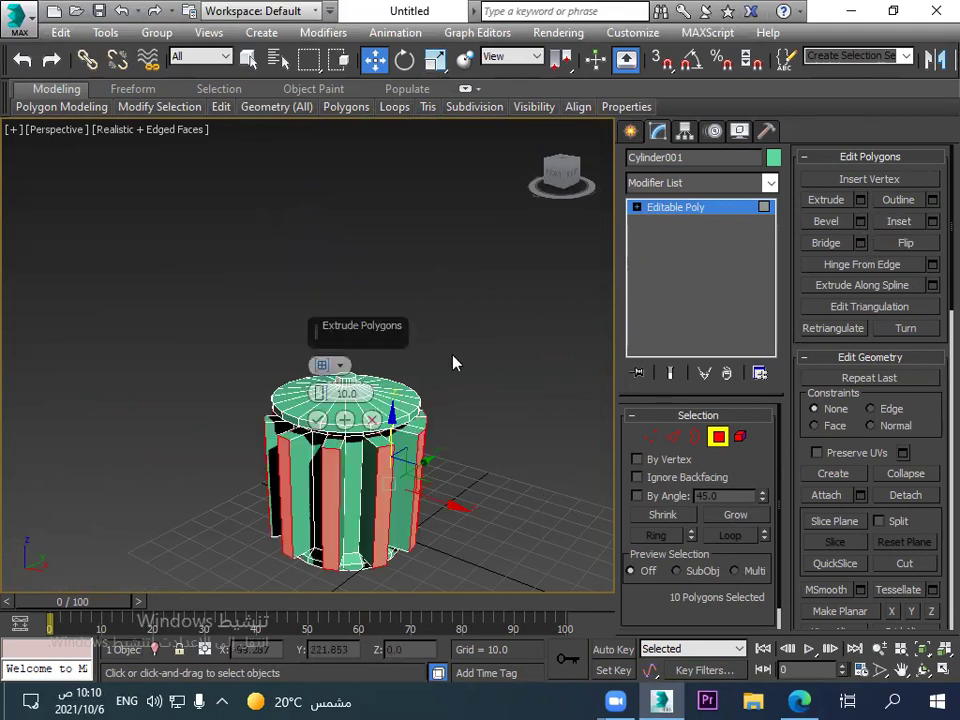
click(342, 366)
click(380, 417)
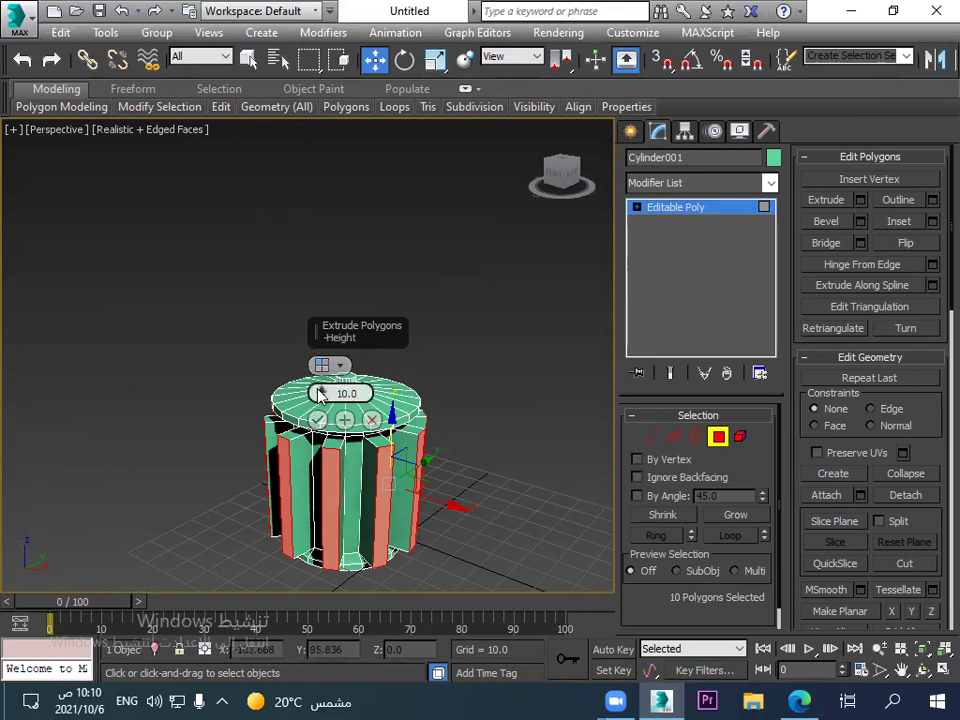
drag(320, 393, 324, 446)
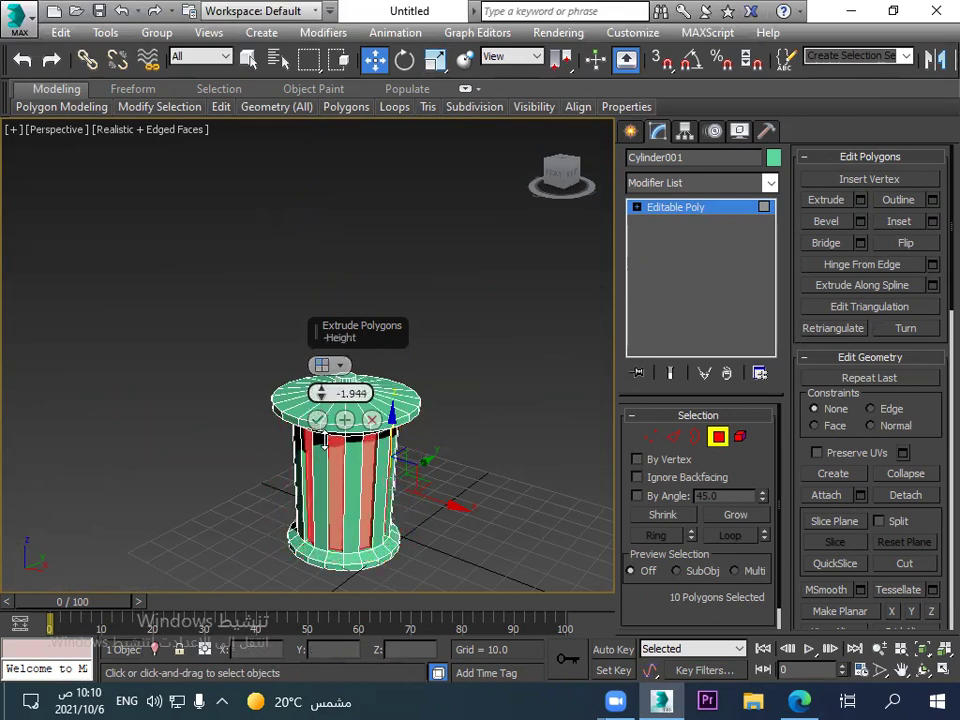
scroll(374, 537, up, 5)
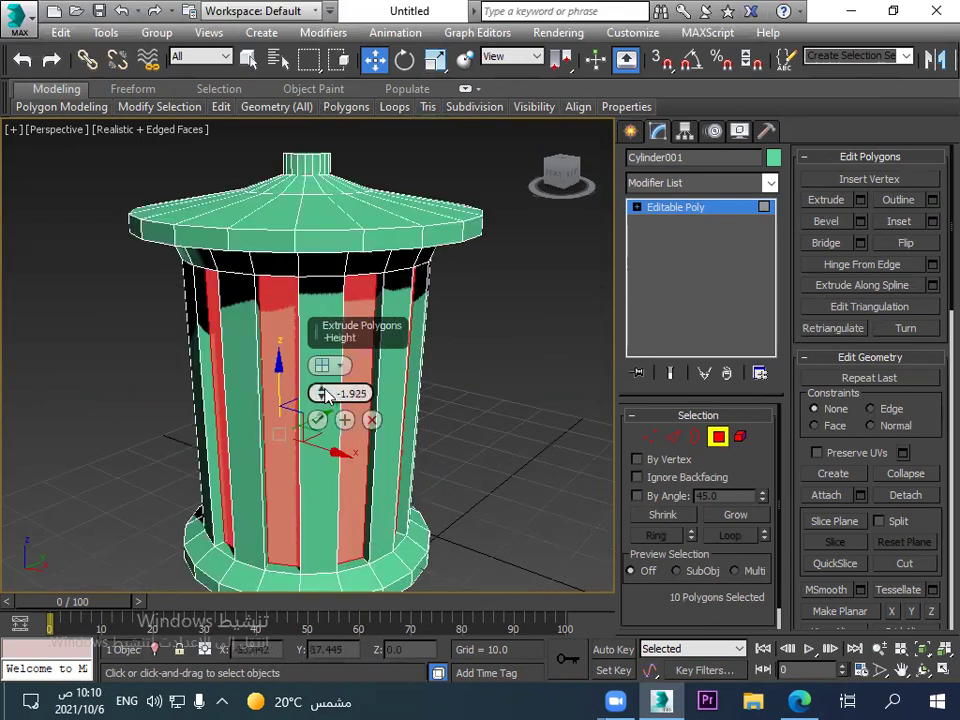
drag(326, 396, 323, 391)
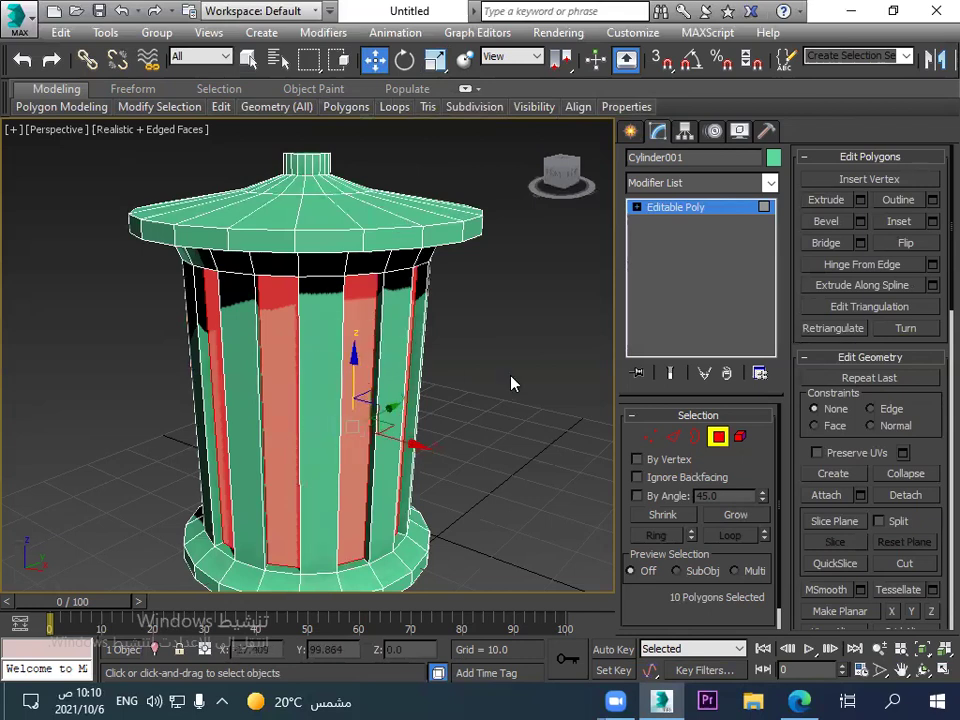
click(516, 401)
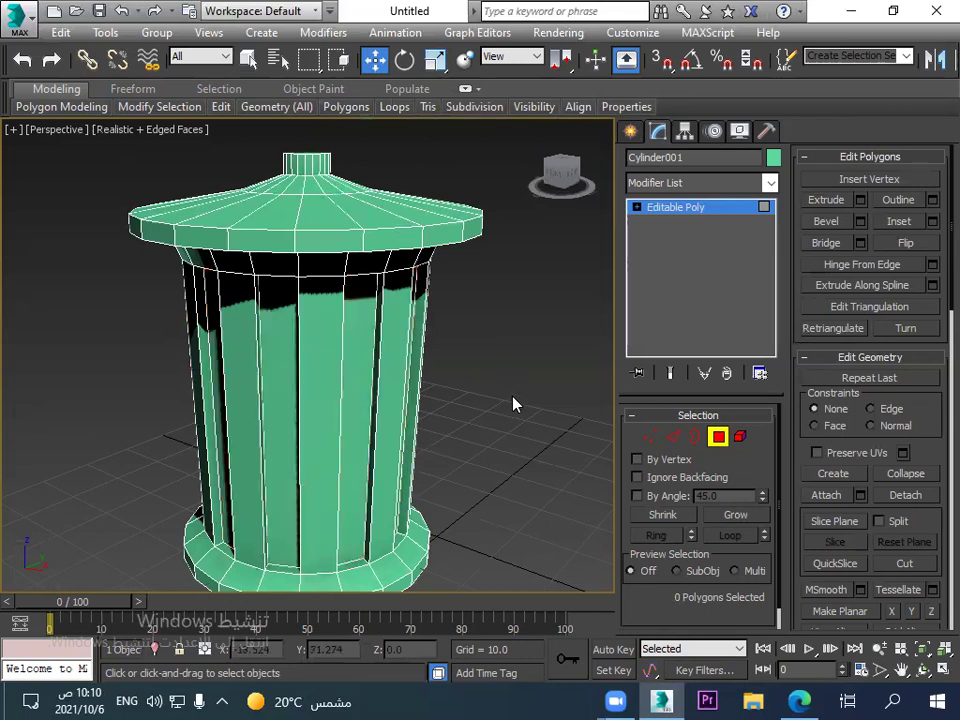
Chamfer the edge loop around the lid's outer top rim by 0.98 with 3 segments, and clear the selection.
click(318, 226)
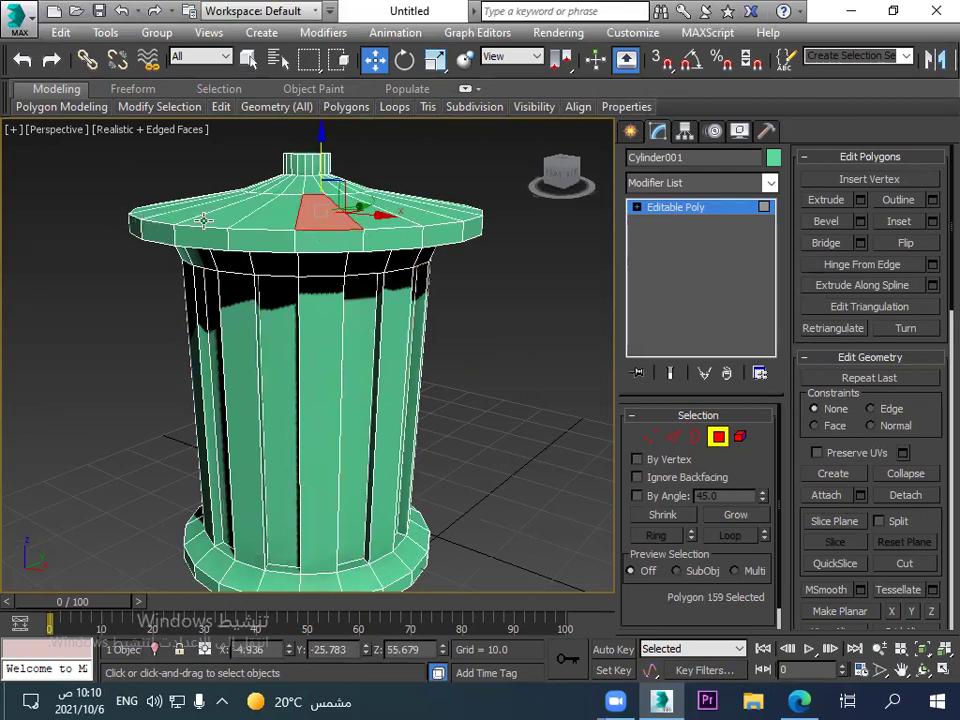
click(675, 438)
click(268, 227)
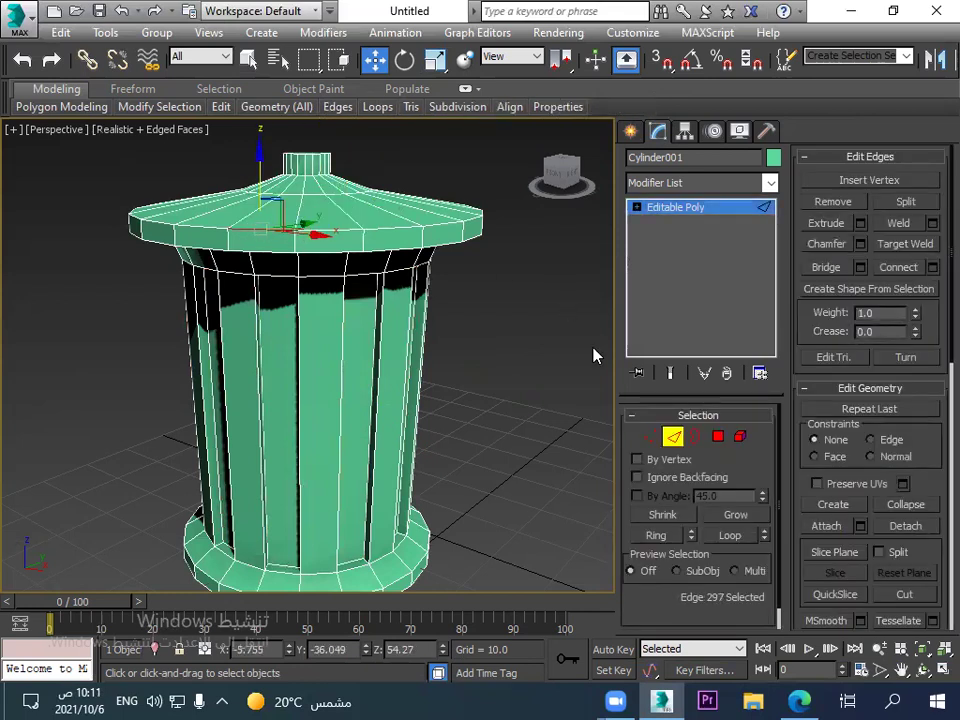
click(730, 535)
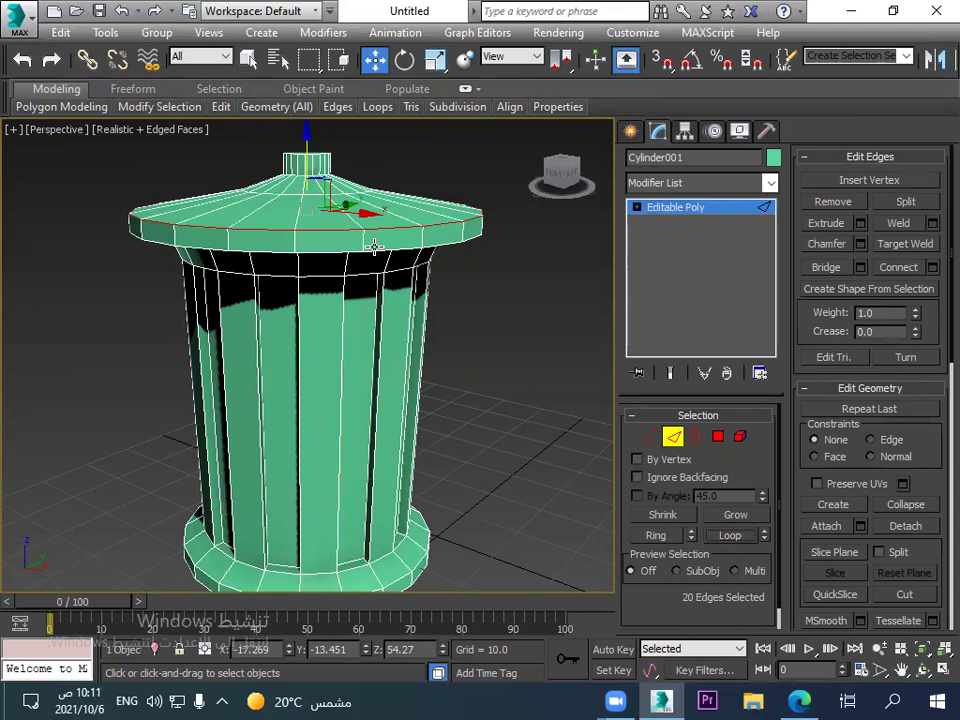
click(863, 245)
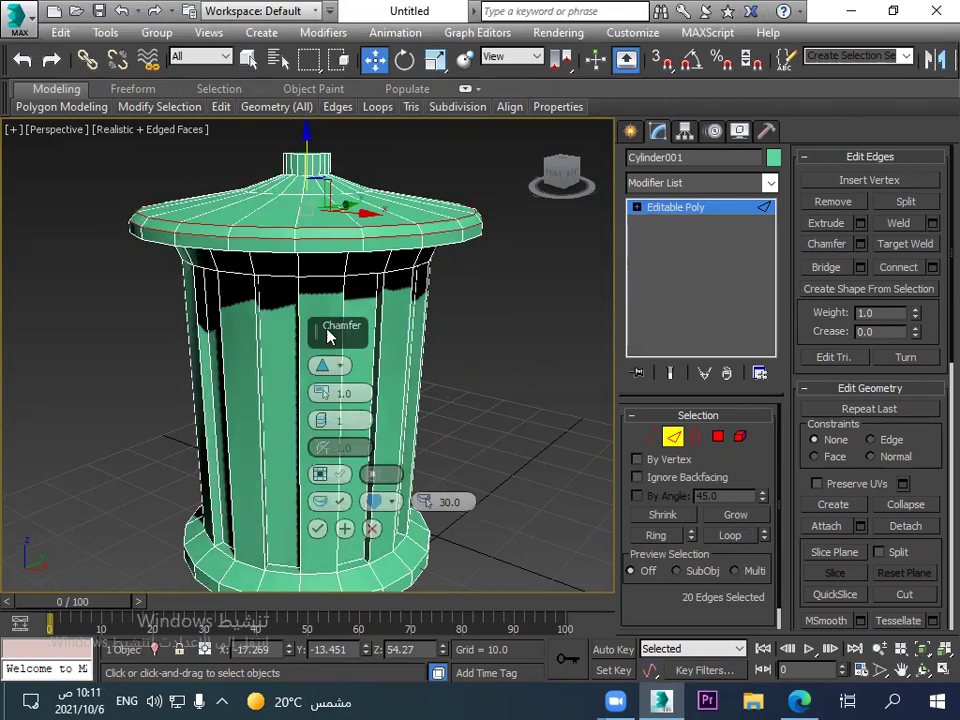
drag(322, 421, 321, 418)
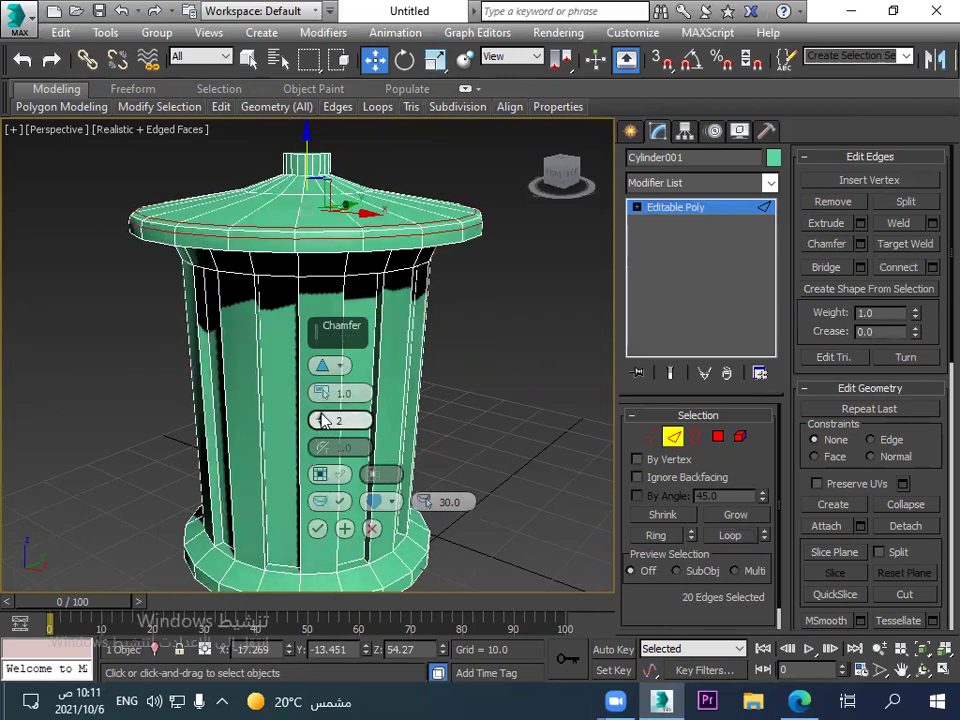
drag(326, 396, 320, 398)
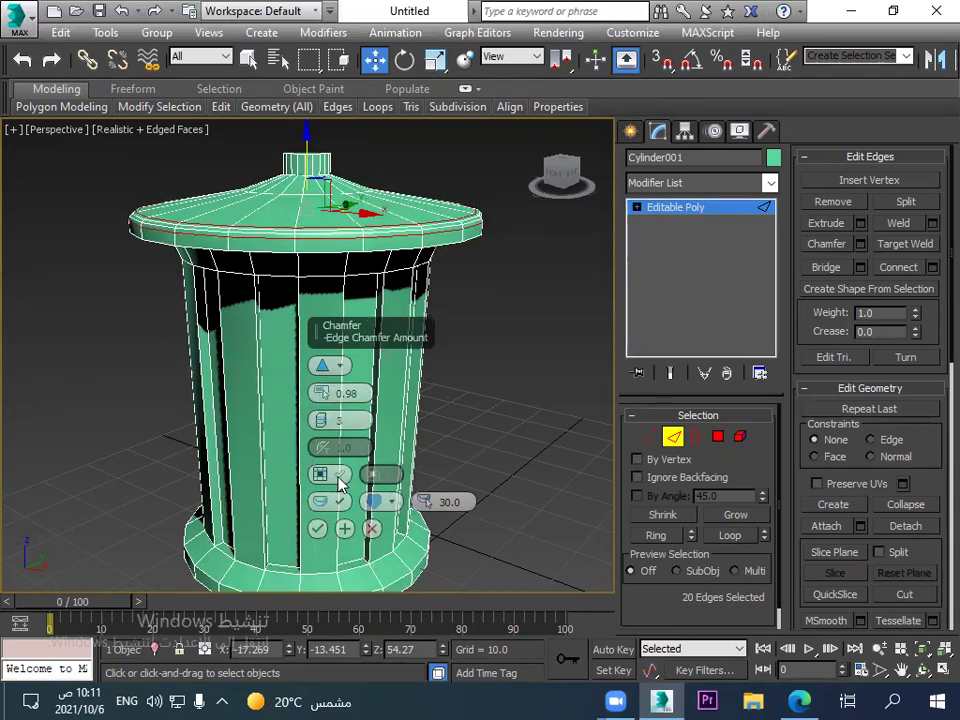
click(316, 531)
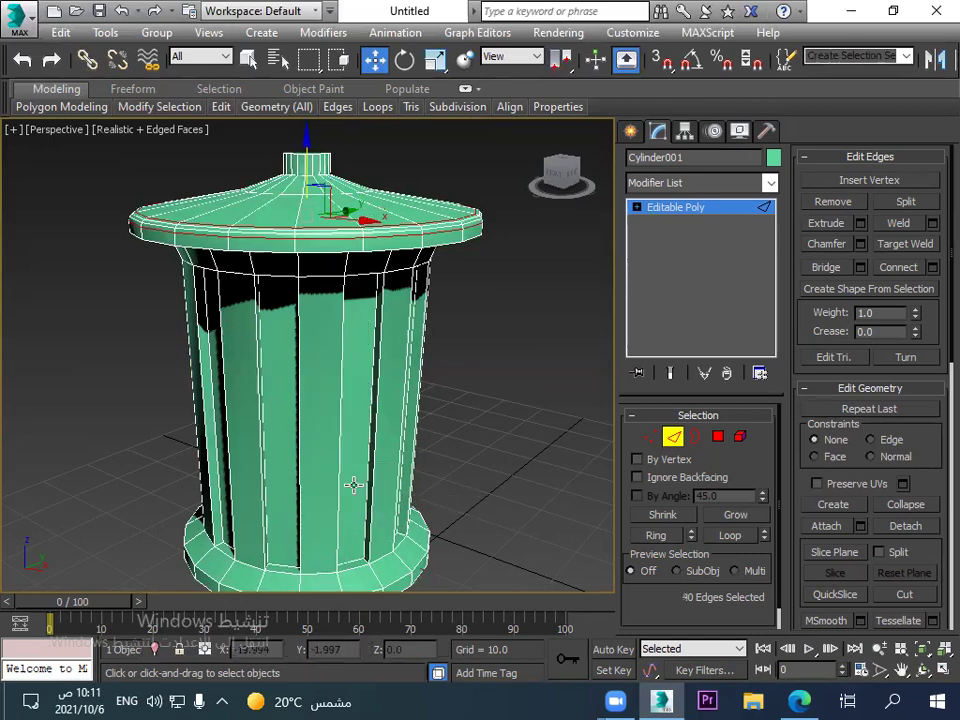
click(519, 321)
Try a loop selection from one edge of the knob's top rim, and select the knob's cap polygon.
alt+middle_drag(506, 259, 371, 238)
click(306, 184)
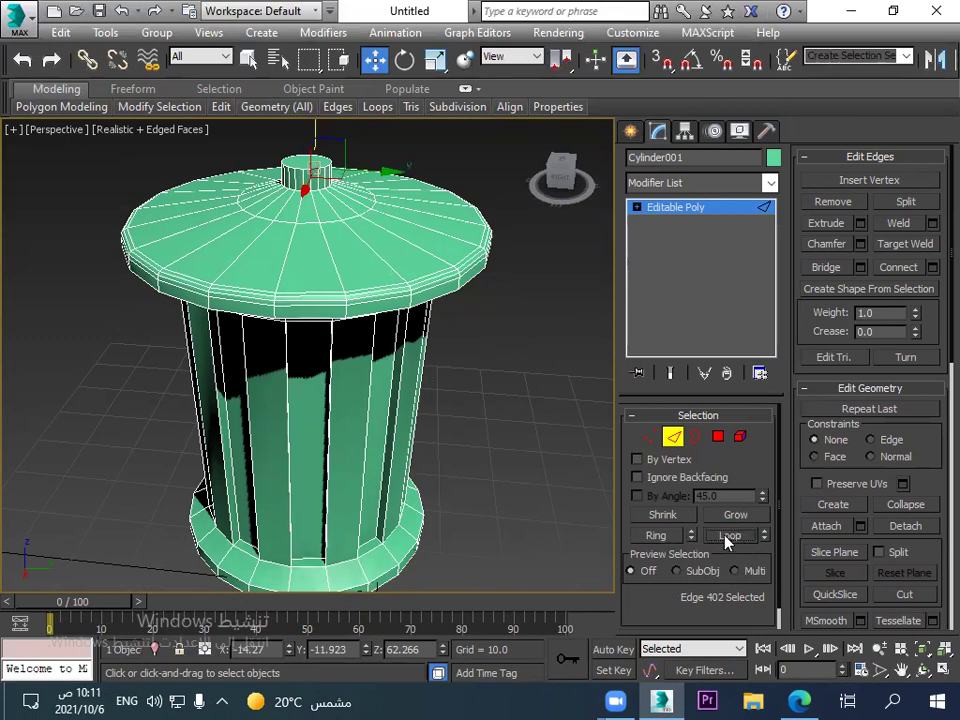
click(718, 436)
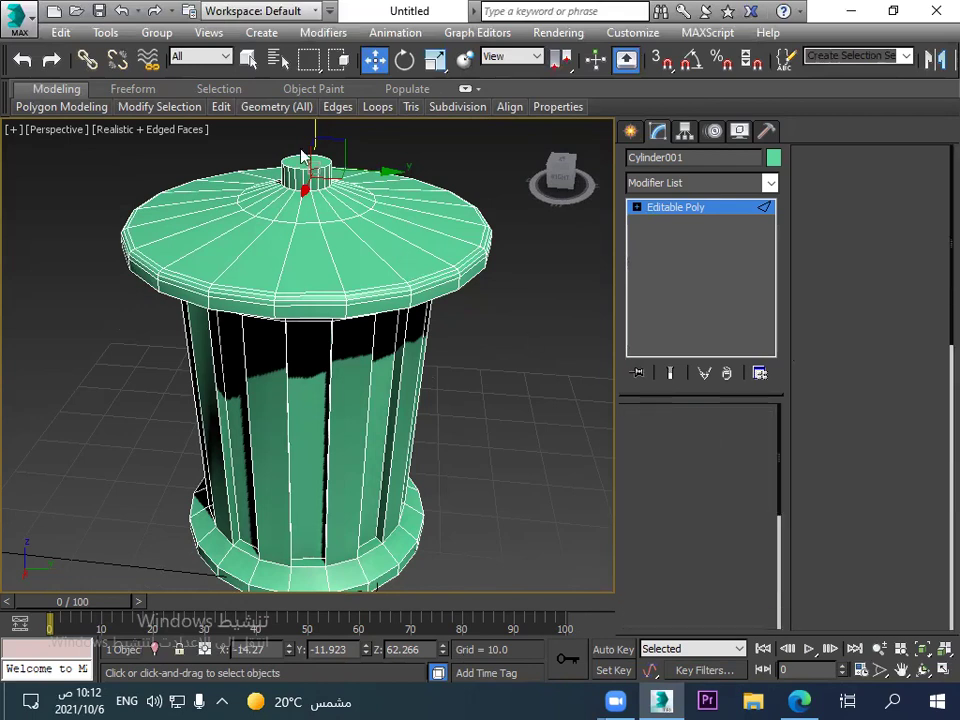
click(302, 155)
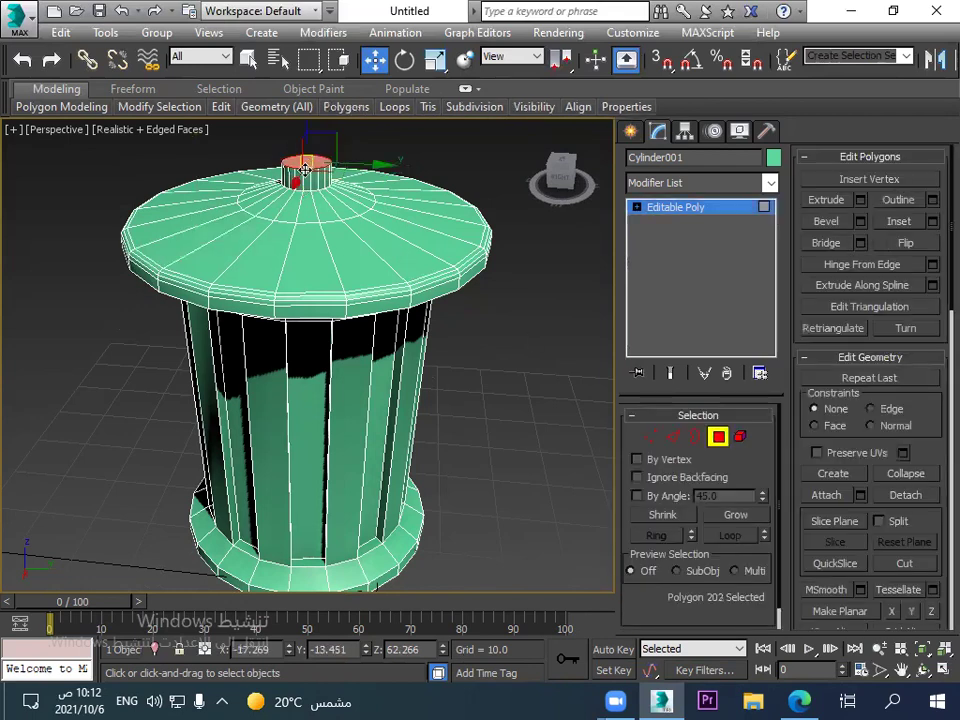
click(675, 438)
mouse_move(298, 150)
alt+middle_down()
mouse_move(300, 175)
mouse_move(298, 155)
alt+middle_up()
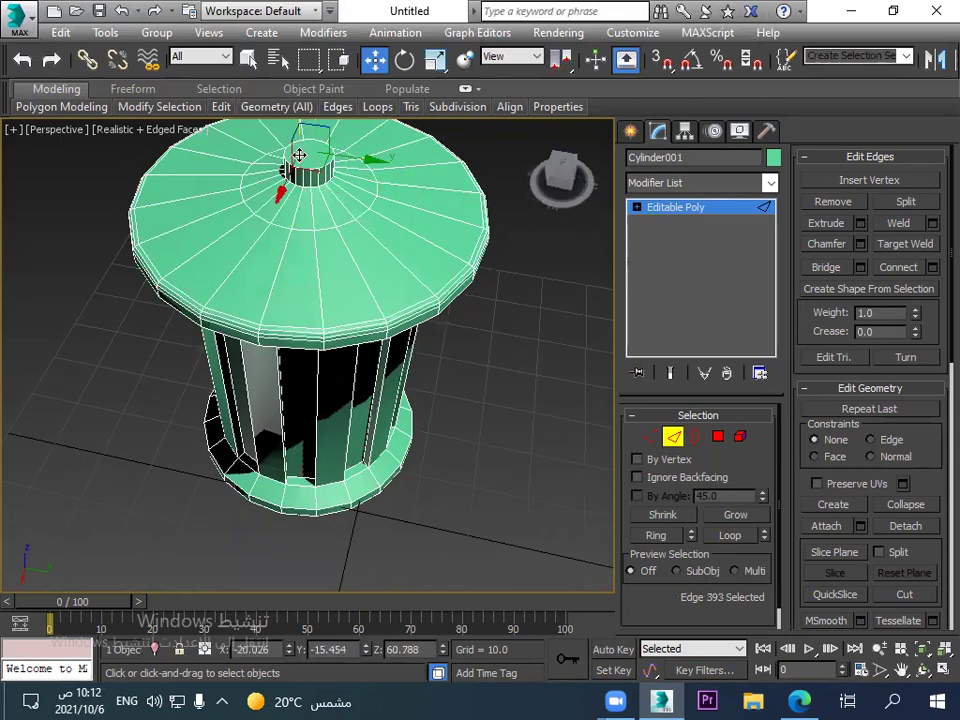
click(673, 437)
key(4)
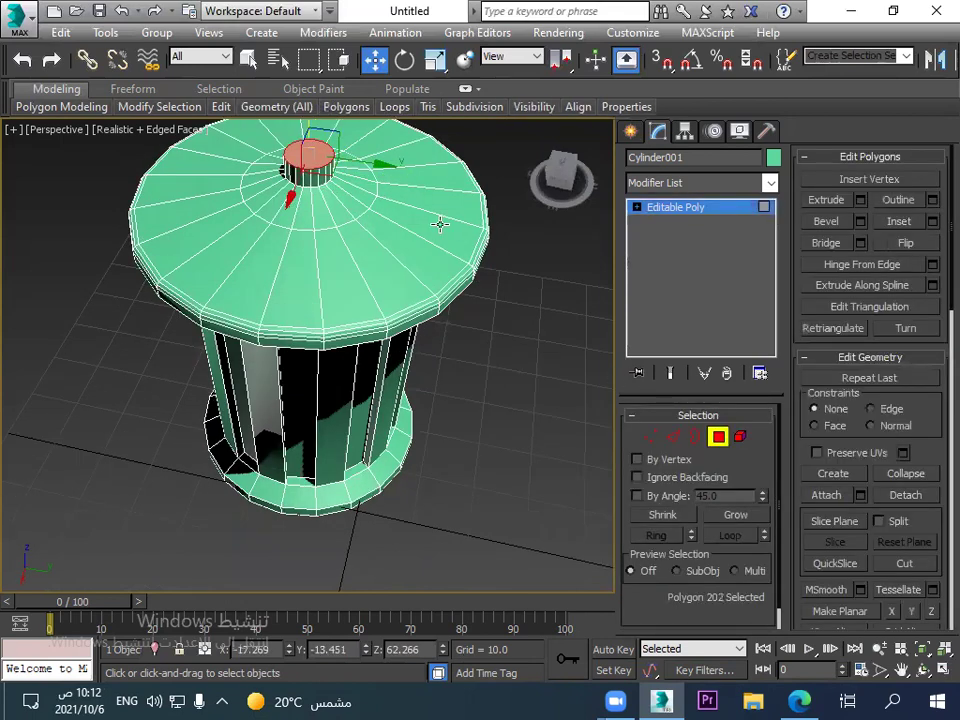
Try again to expand a single edge of the knob's top rim into a full edge loop.
scroll(308, 152, up, 10)
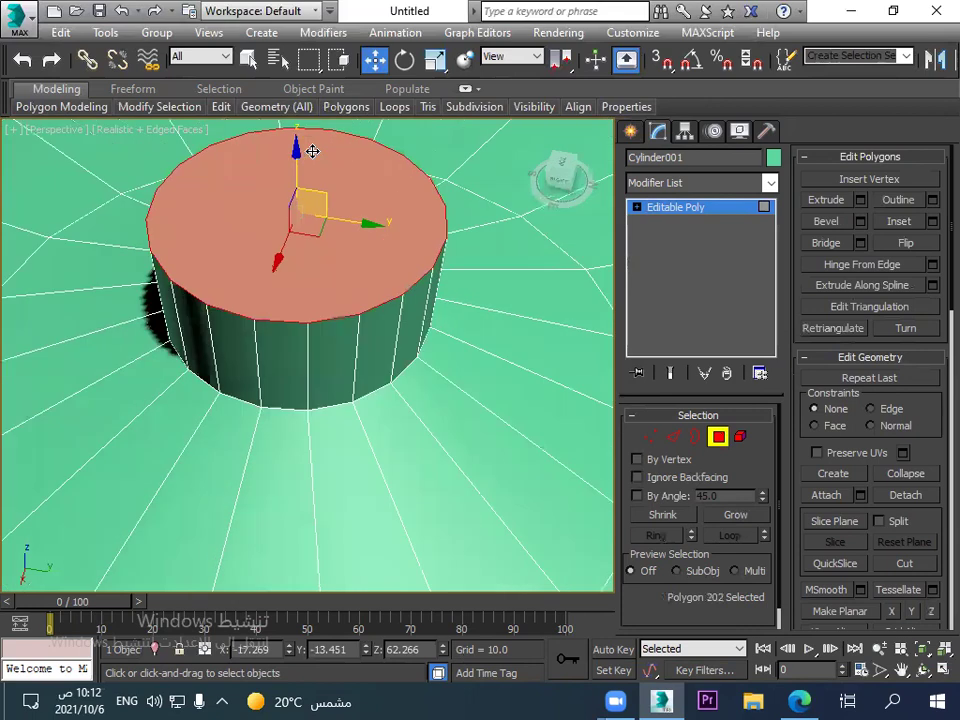
click(358, 354)
scroll(350, 345, down, 3)
click(336, 317)
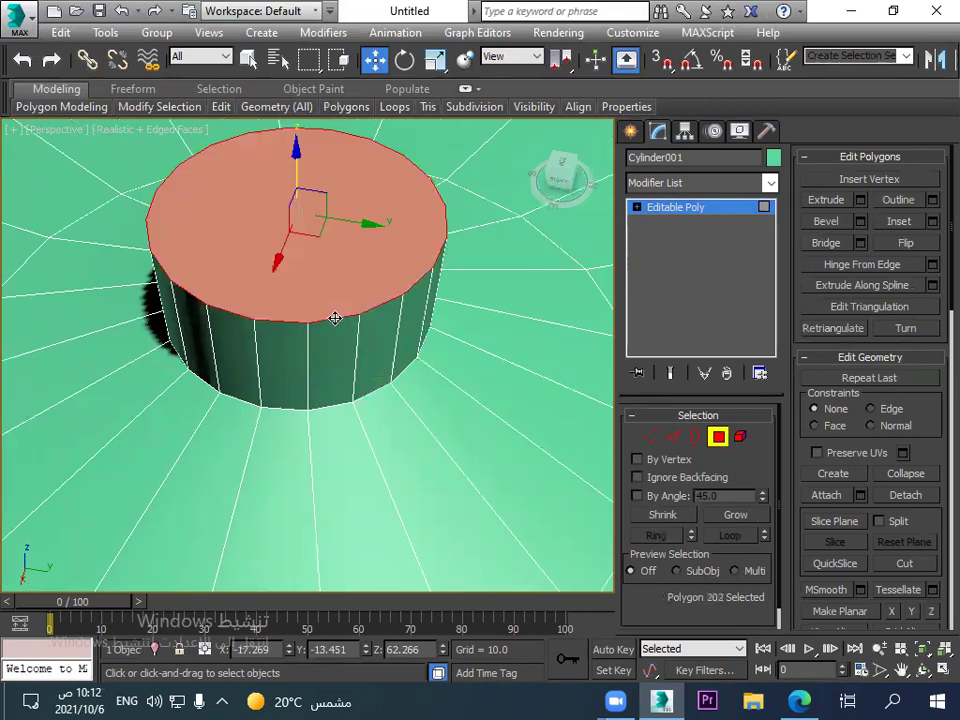
click(673, 436)
click(331, 318)
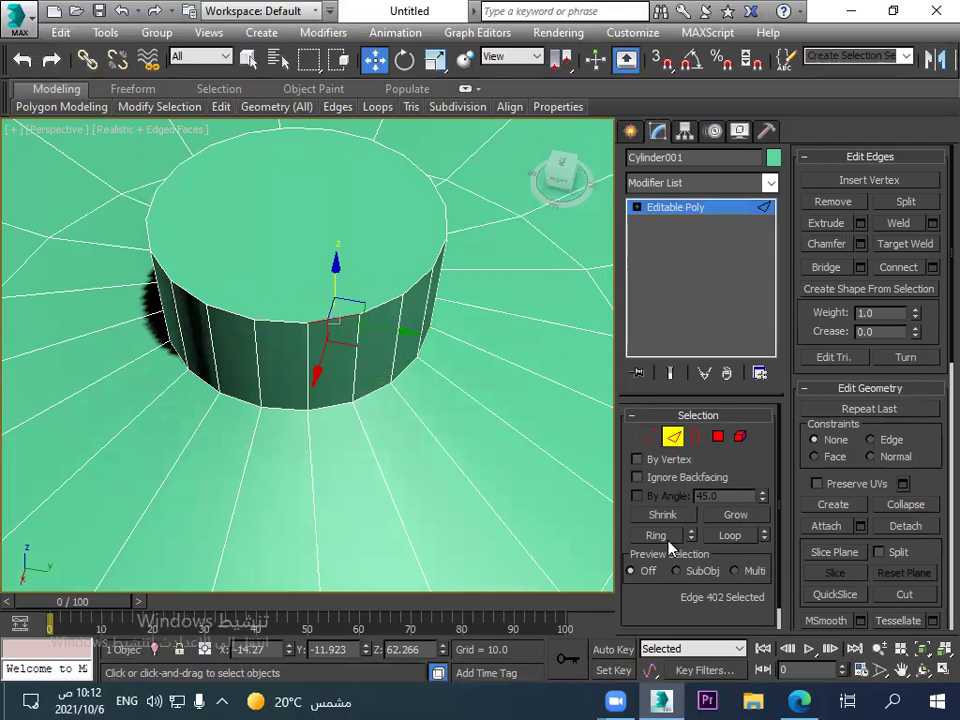
click(738, 537)
Select only the 20 edges of the knob's top rim, excluding the vertical side edges, and clear the selection.
alt+middle_drag(321, 332, 329, 254)
drag(119, 246, 511, 335)
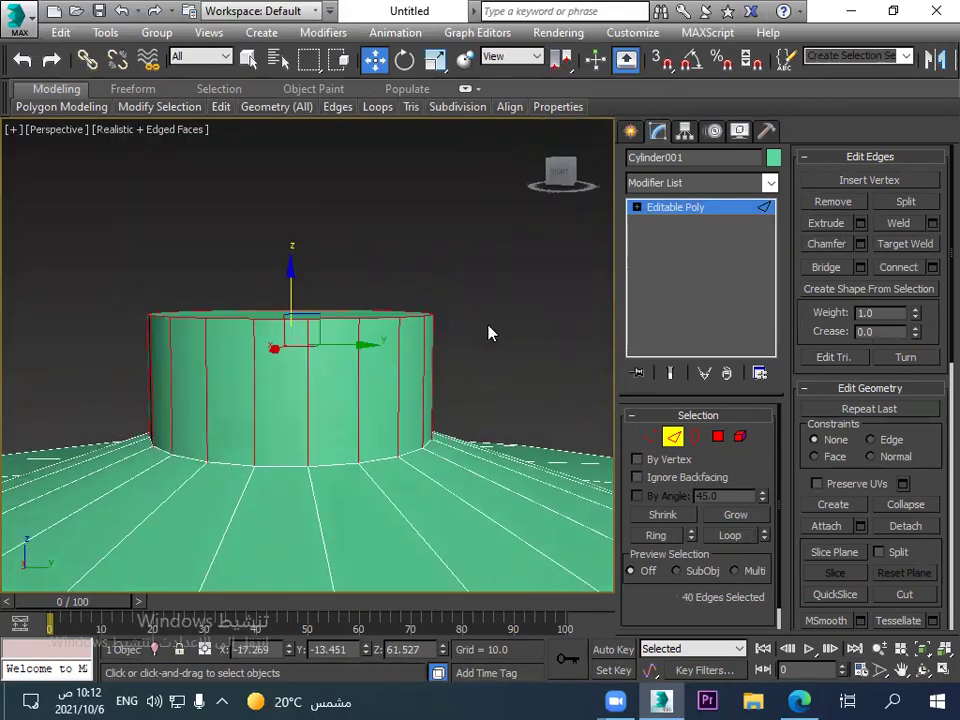
alt+drag(473, 372, 160, 423)
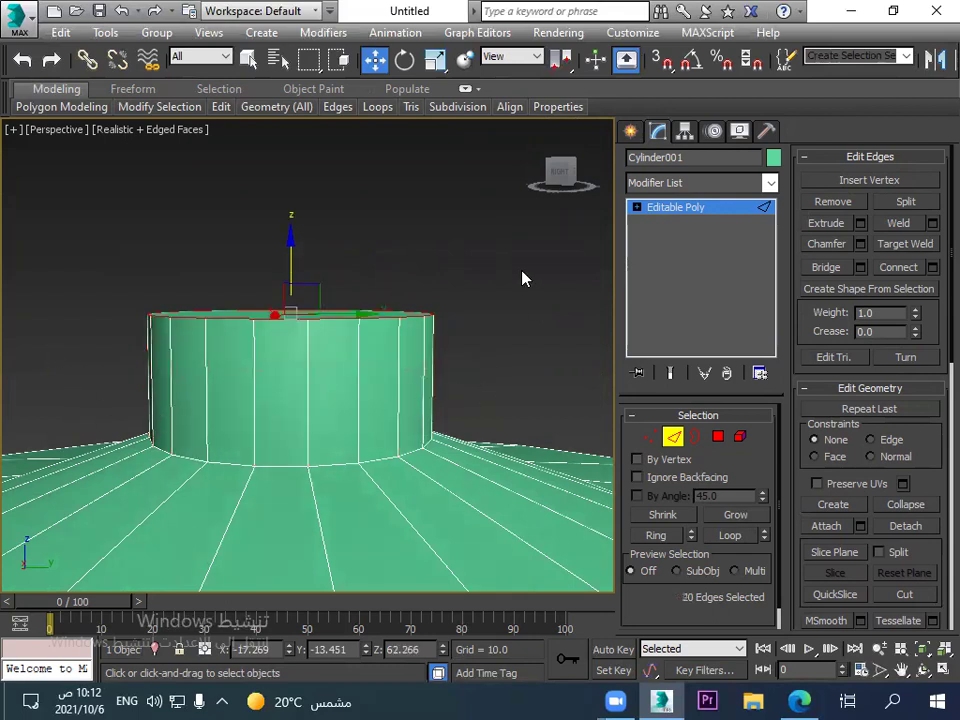
mouse_move(417, 236)
alt+middle_down()
mouse_move(414, 274)
mouse_move(436, 207)
mouse_move(424, 255)
mouse_move(431, 216)
mouse_move(431, 229)
alt+middle_up()
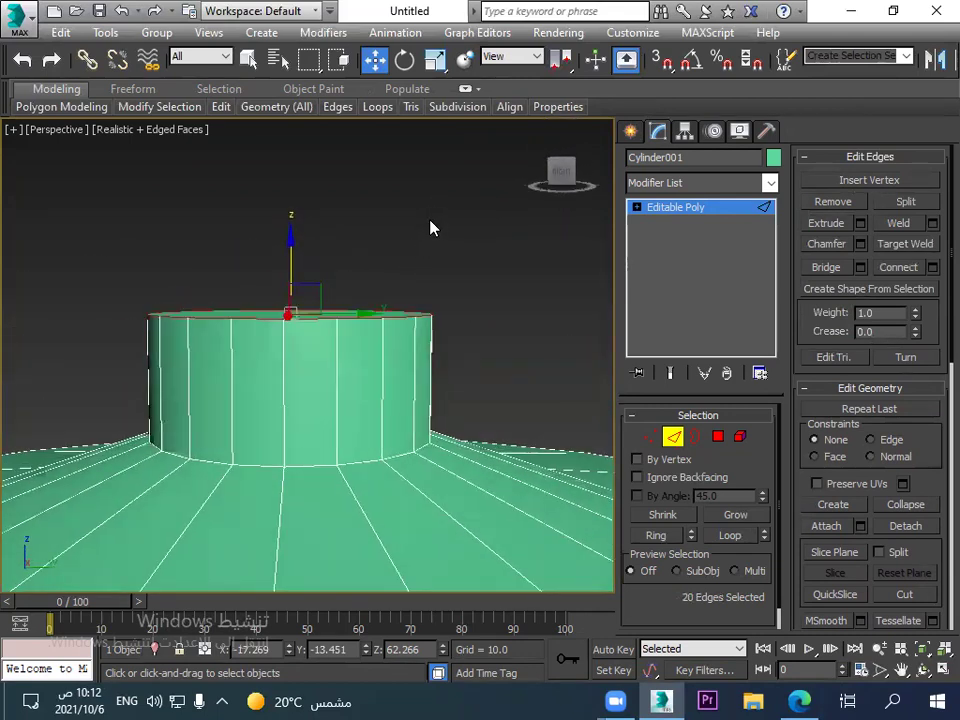
click(320, 384)
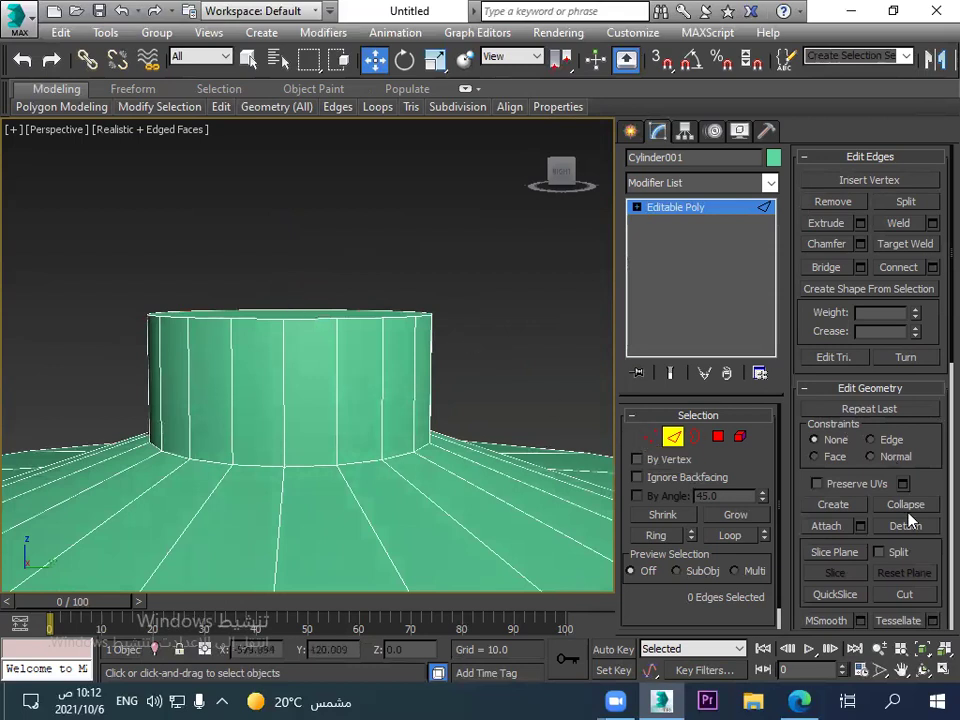
drag(943, 493, 905, 25)
mouse_move(919, 561)
mouse_down()
mouse_move(887, 314)
mouse_move(816, 397)
mouse_move(812, 448)
mouse_move(872, 602)
mouse_move(885, 712)
mouse_up()
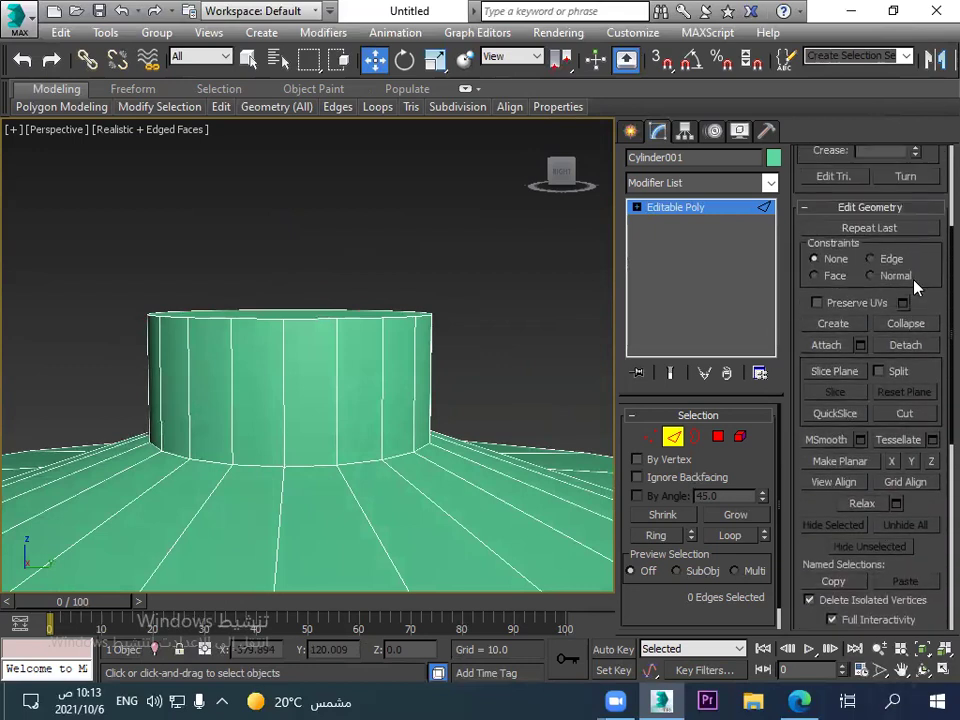
drag(928, 283, 932, 535)
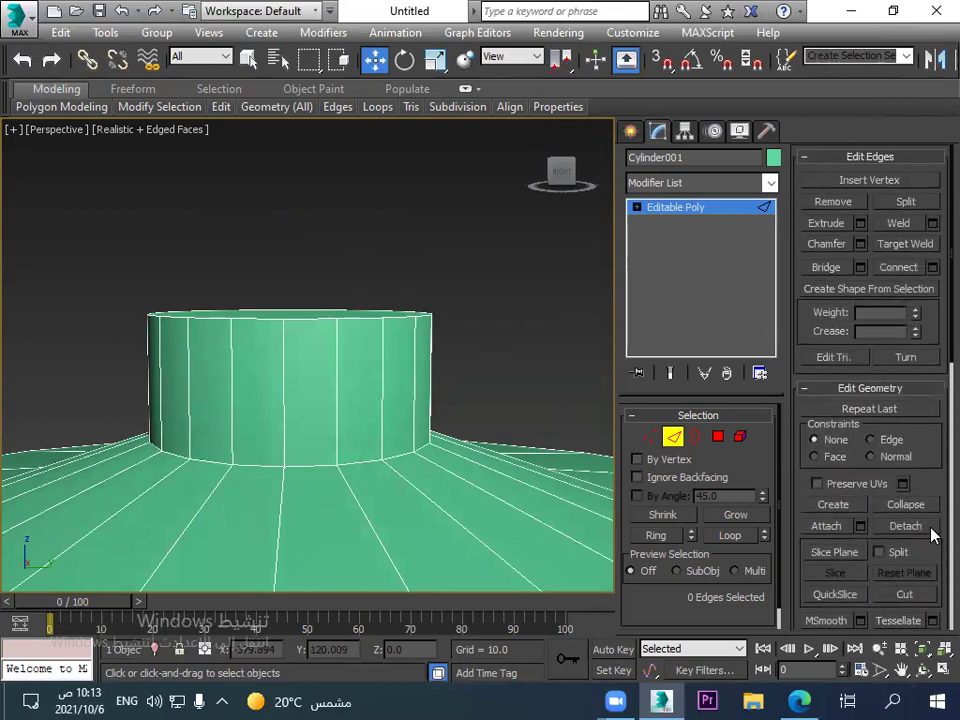
Select the vertices around the knob's top, and select the 20 edges of its top rim.
click(648, 438)
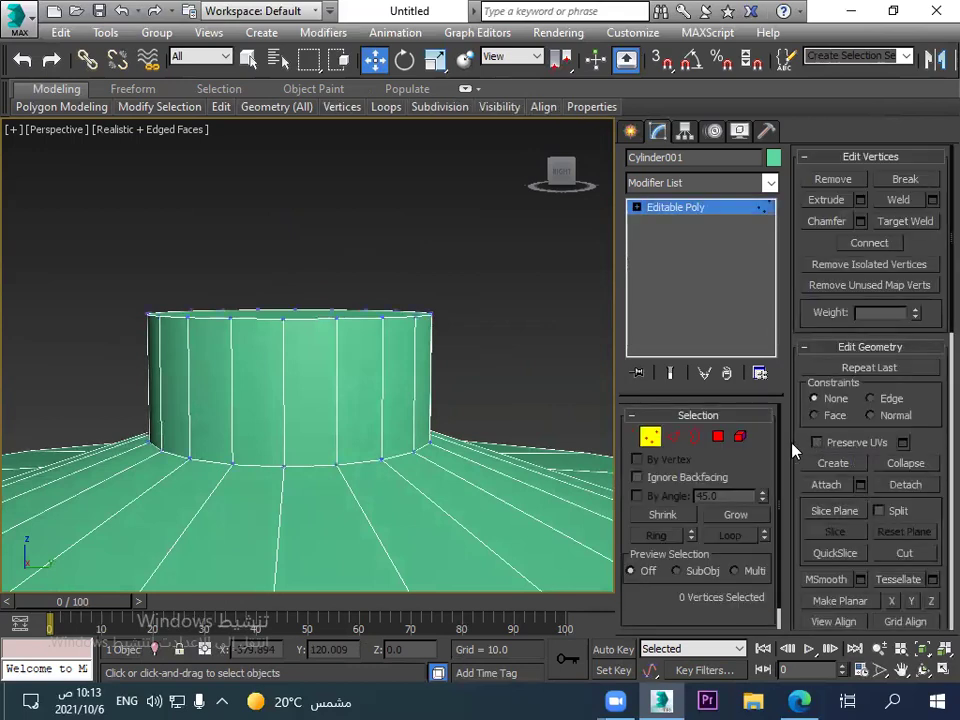
drag(925, 411, 236, 413)
drag(418, 303, 112, 356)
click(672, 440)
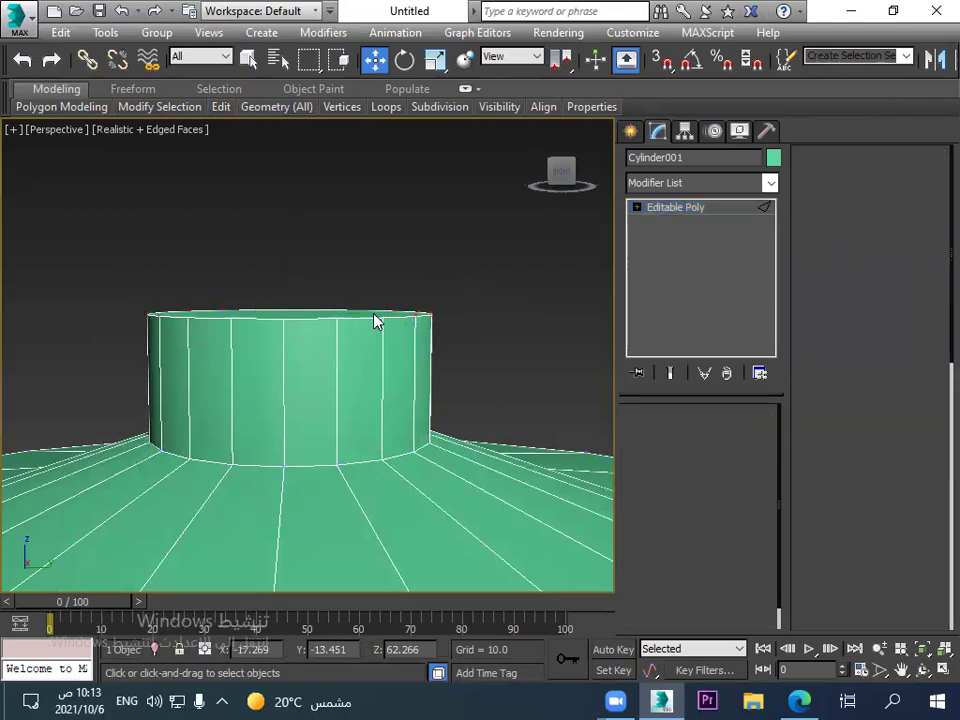
drag(446, 237, 84, 352)
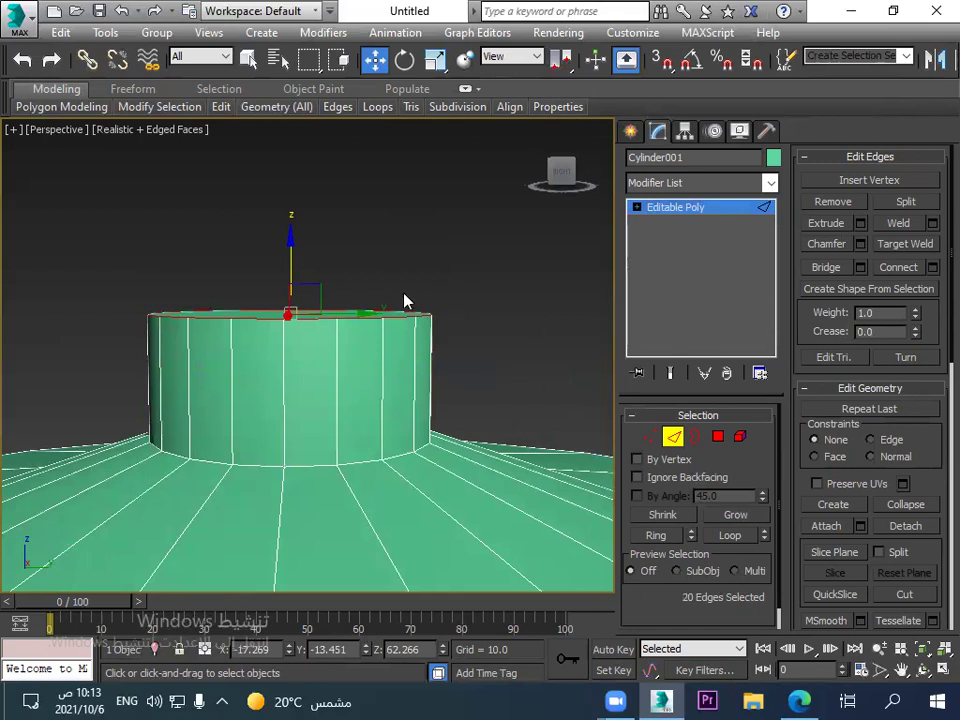
Chamfer the knob's top rim by 0.98 with 5 segments, and clear the selection.
click(860, 244)
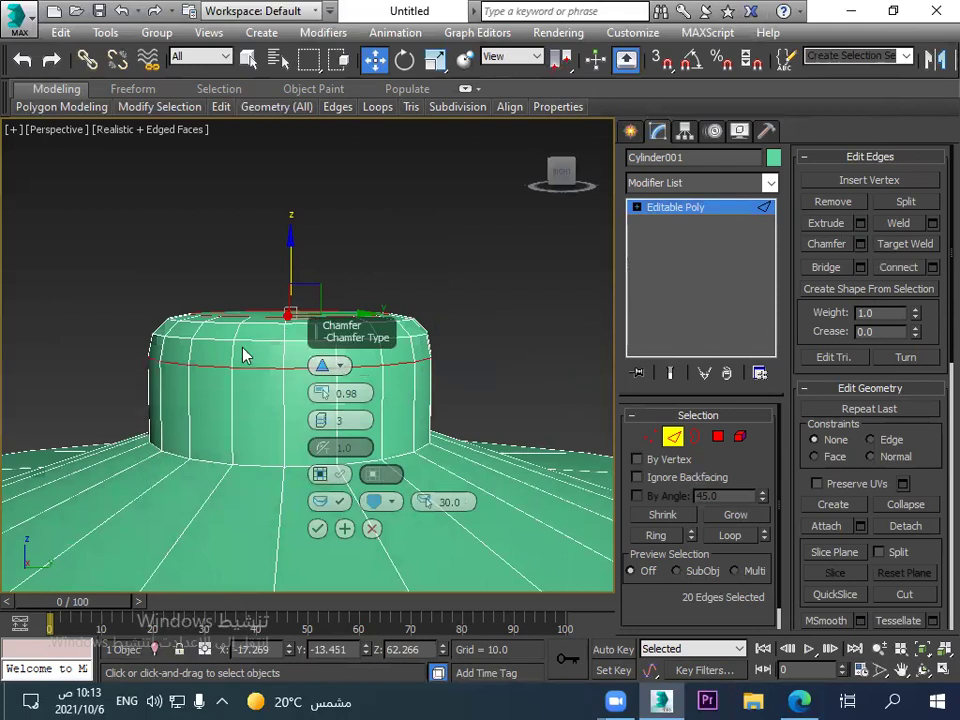
drag(320, 418, 320, 396)
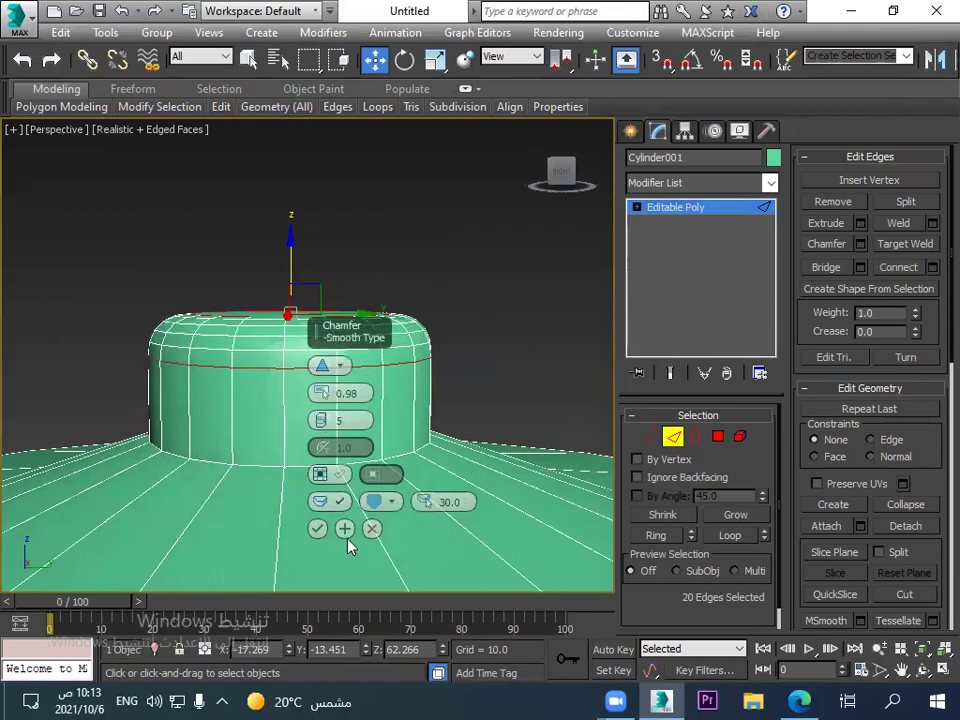
click(317, 528)
click(407, 364)
Select the ring of vertices at the top of the bin's body, just below the lid, and scale it uniformly to about 111%.
scroll(412, 373, down, 3)
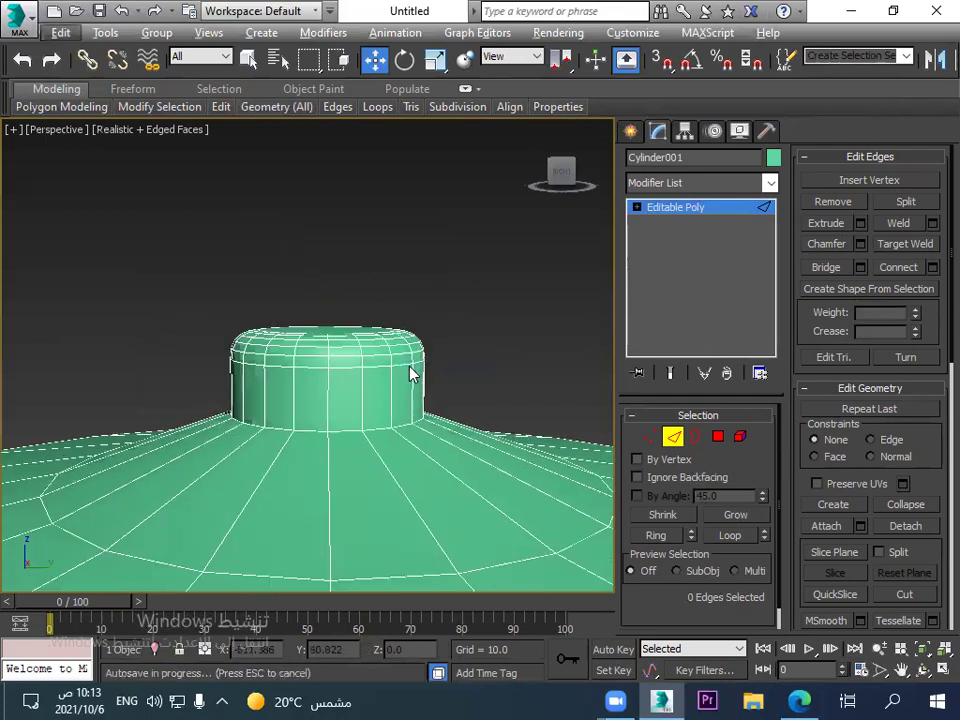
scroll(409, 374, down, 5)
scroll(463, 490, up, 3)
scroll(463, 490, down, 3)
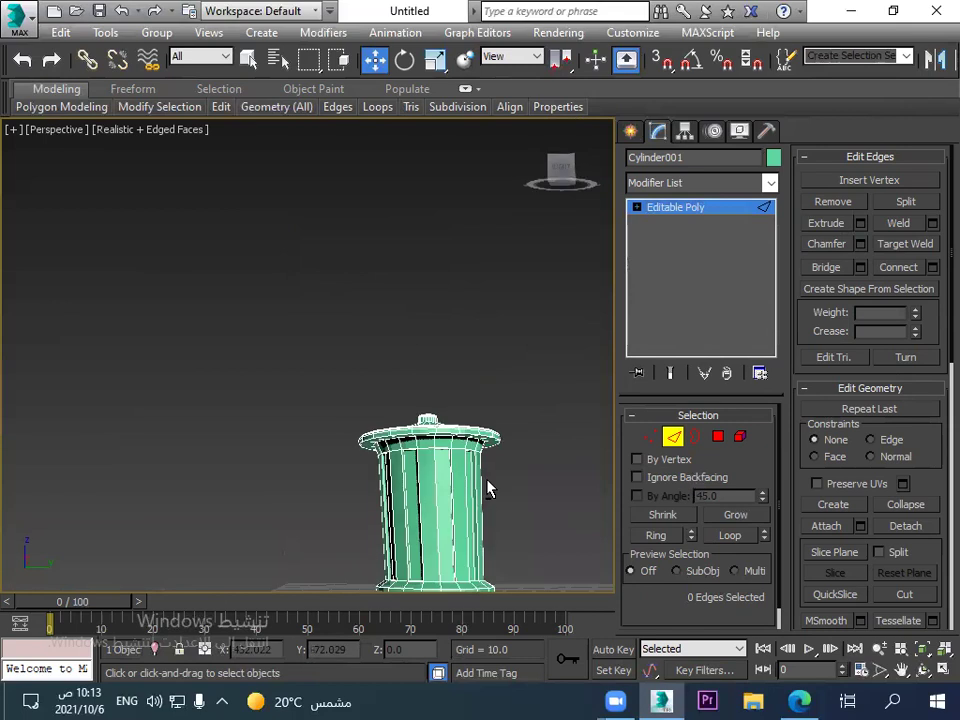
scroll(488, 490, down, 2)
scroll(480, 490, up, 1)
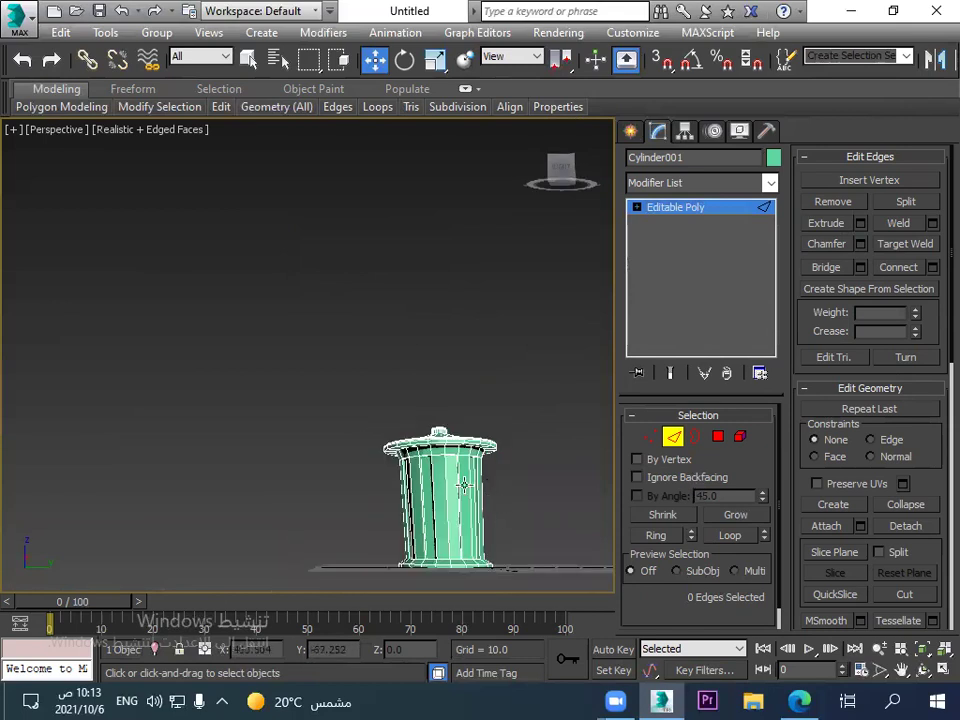
scroll(463, 485, up, 4)
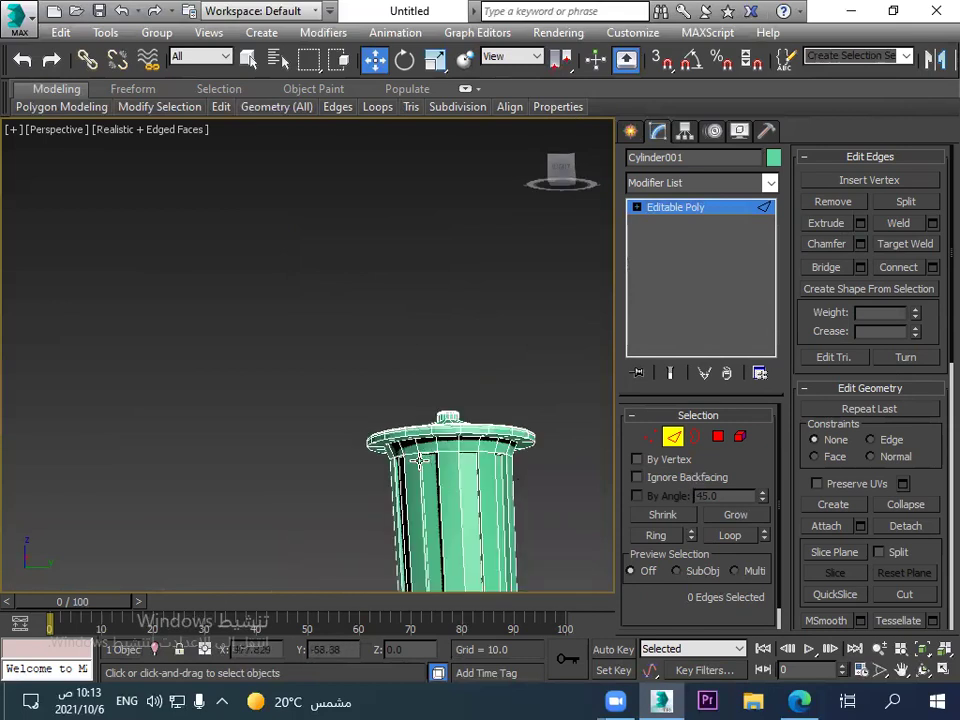
click(651, 439)
alt+middle_drag(458, 477, 503, 473)
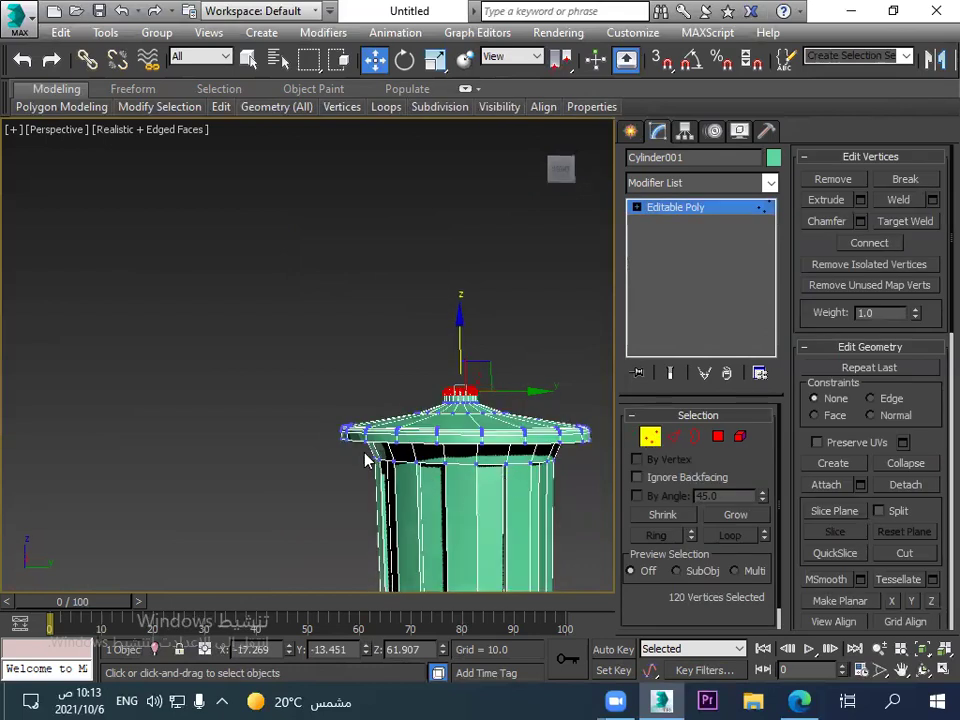
drag(352, 459, 598, 500)
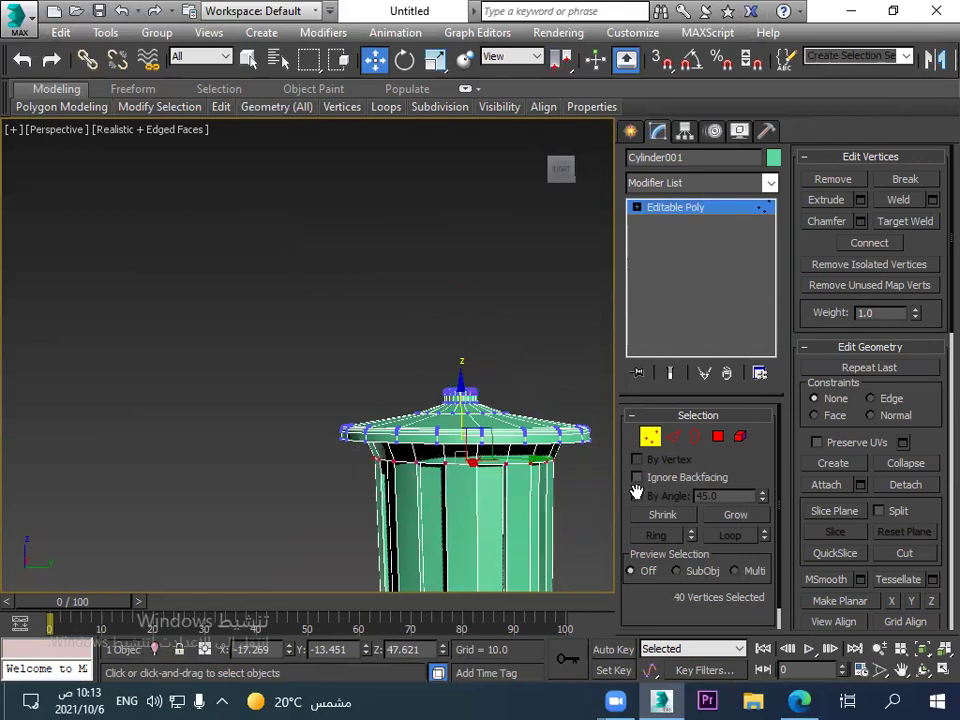
click(434, 60)
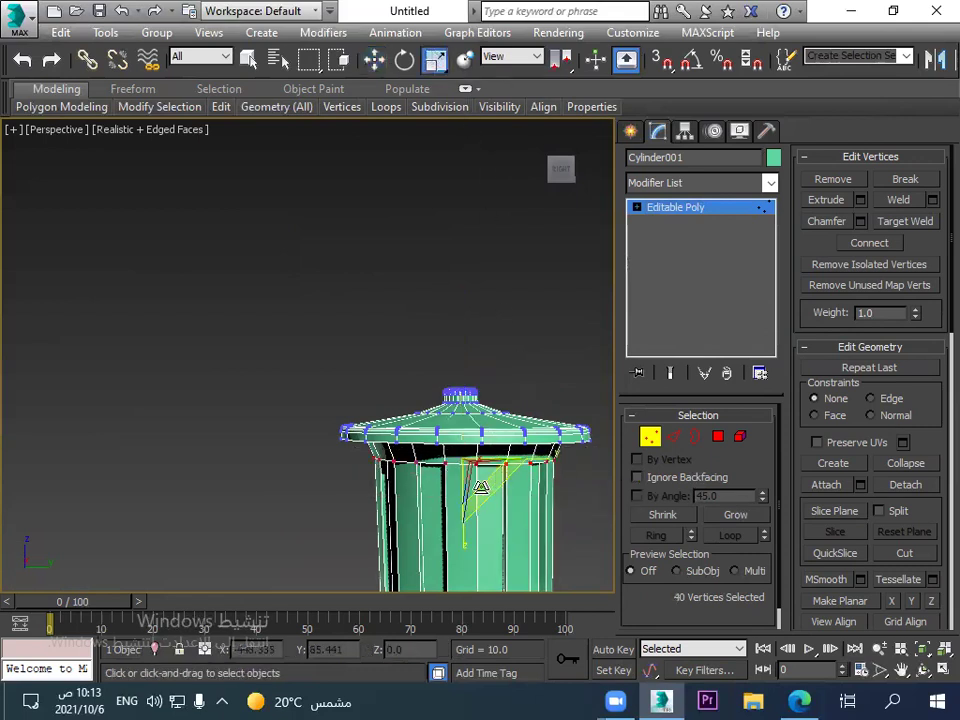
drag(497, 477, 468, 456)
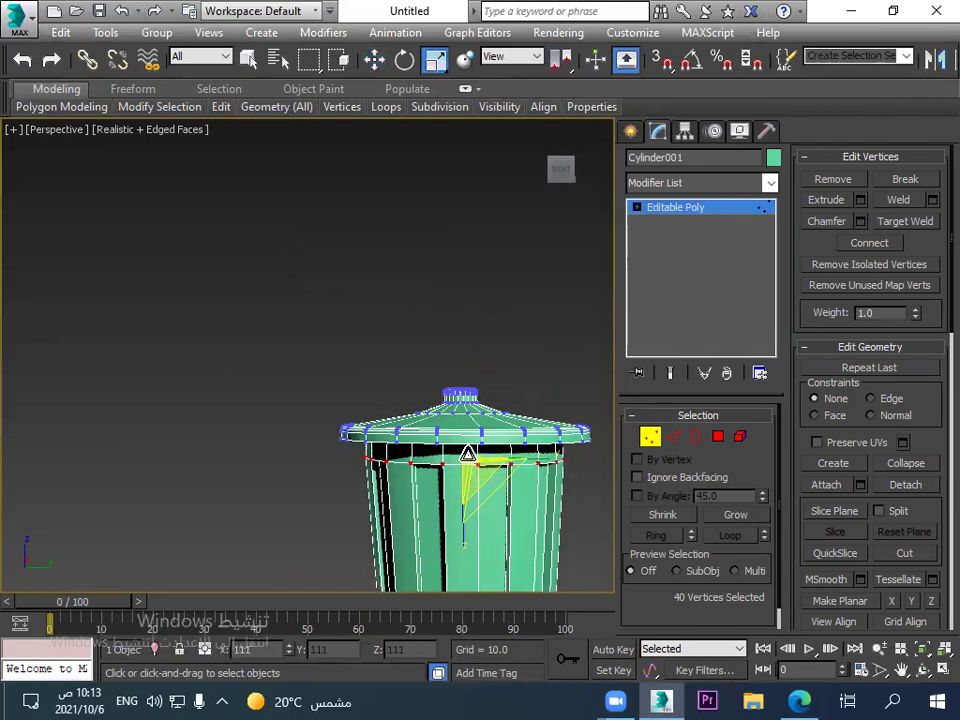
Try to select vertices around the bin's base, and undo the accidental vertex moves.
scroll(506, 550, down, 3)
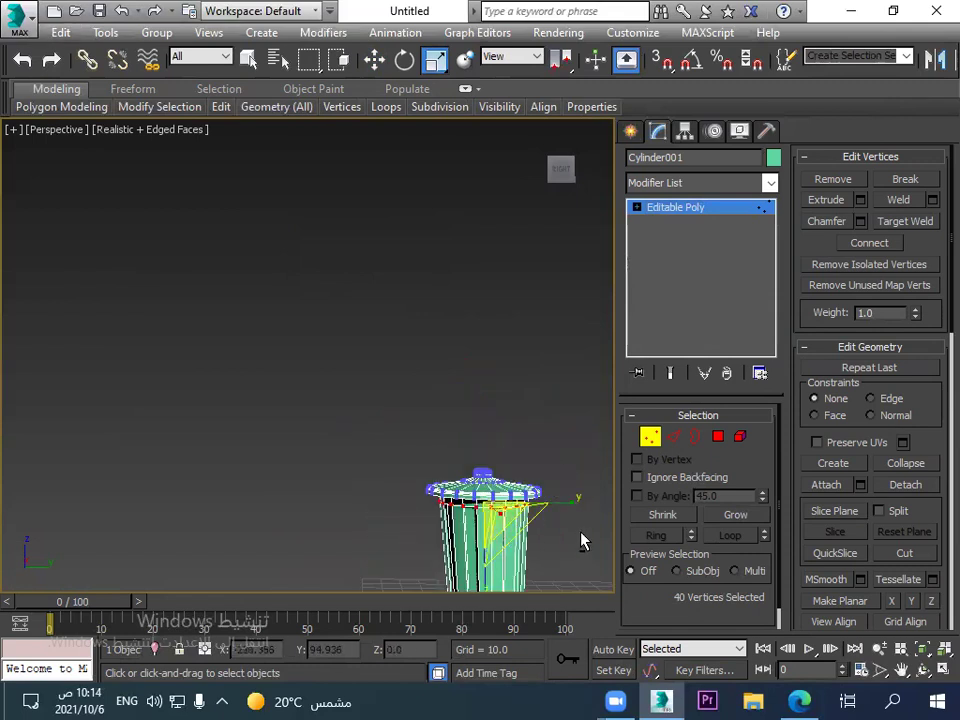
drag(559, 516, 506, 514)
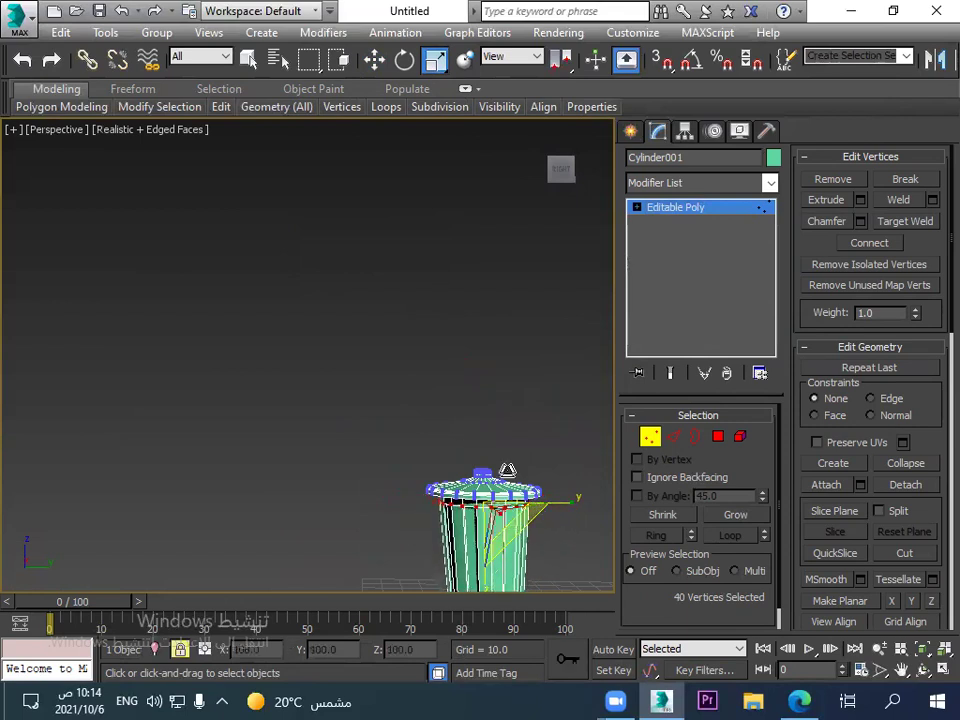
key(z)
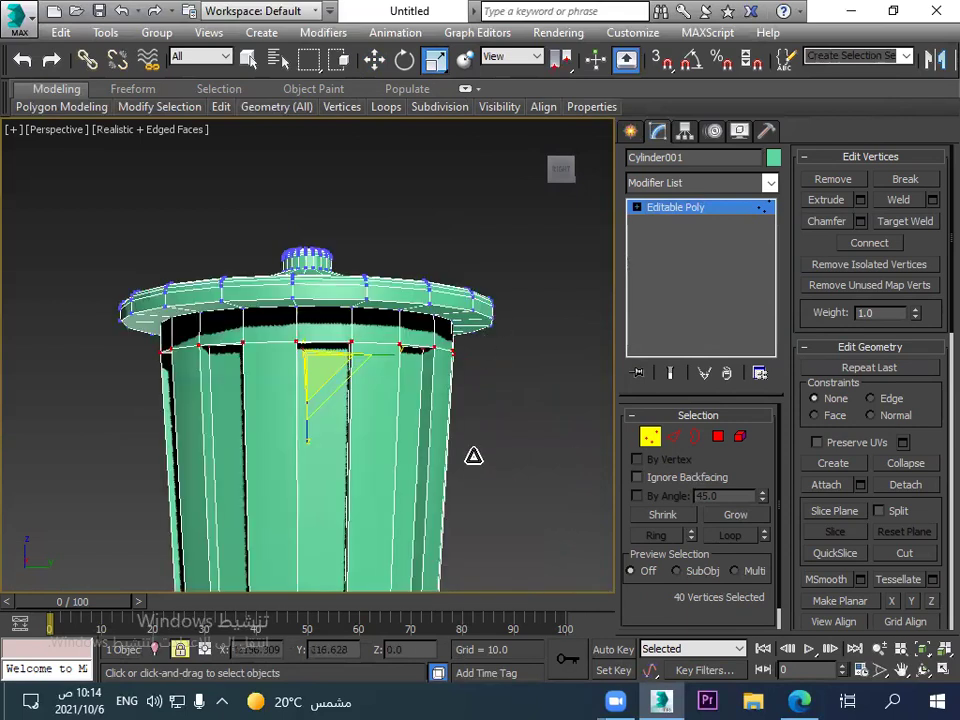
key(w)
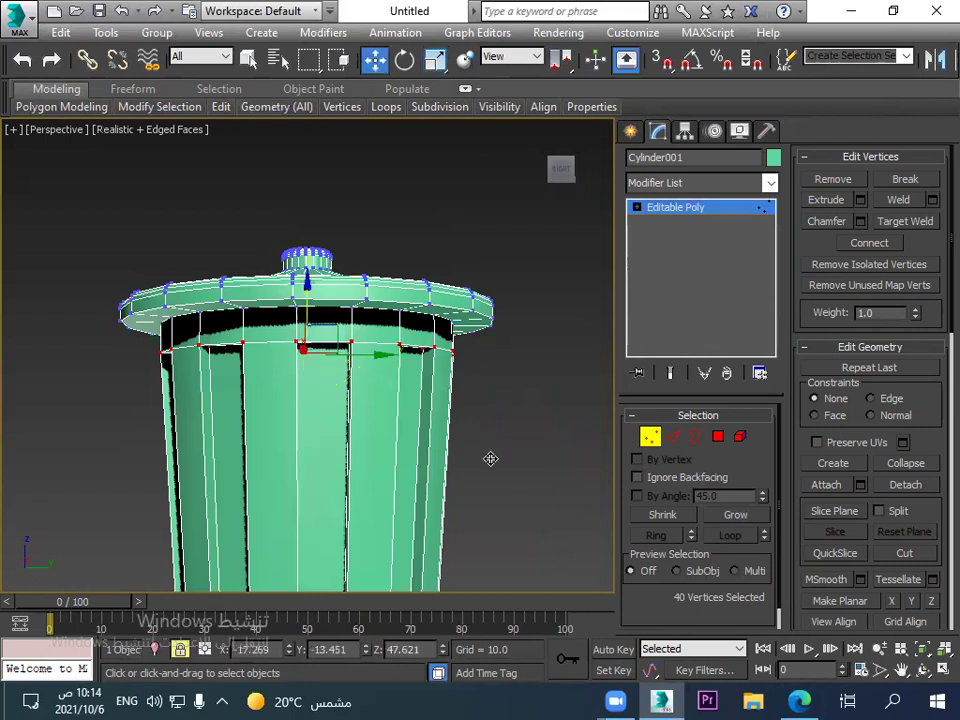
middle_drag(454, 510, 500, 160)
click(651, 437)
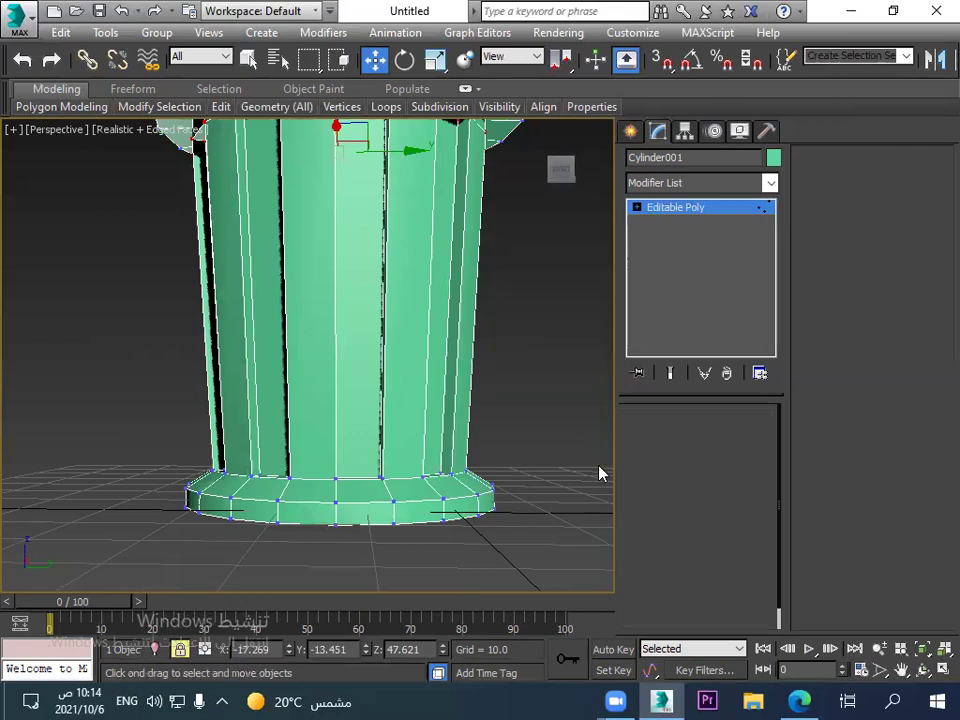
key(ctrl+z)
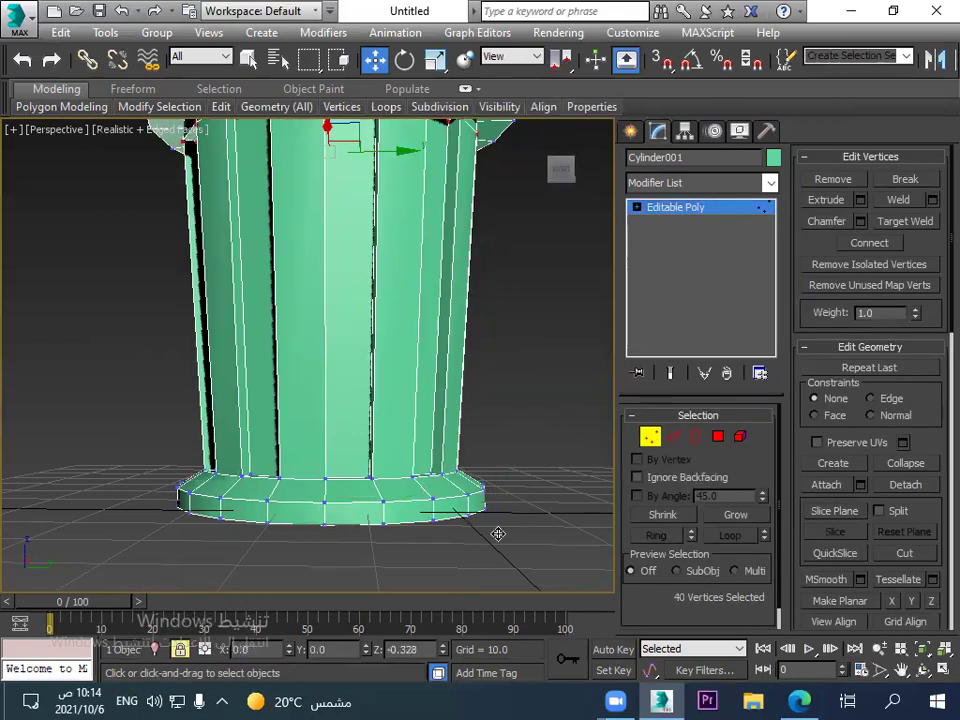
key(ctrl+z)
key(alt+z)
key(ctrl+z)
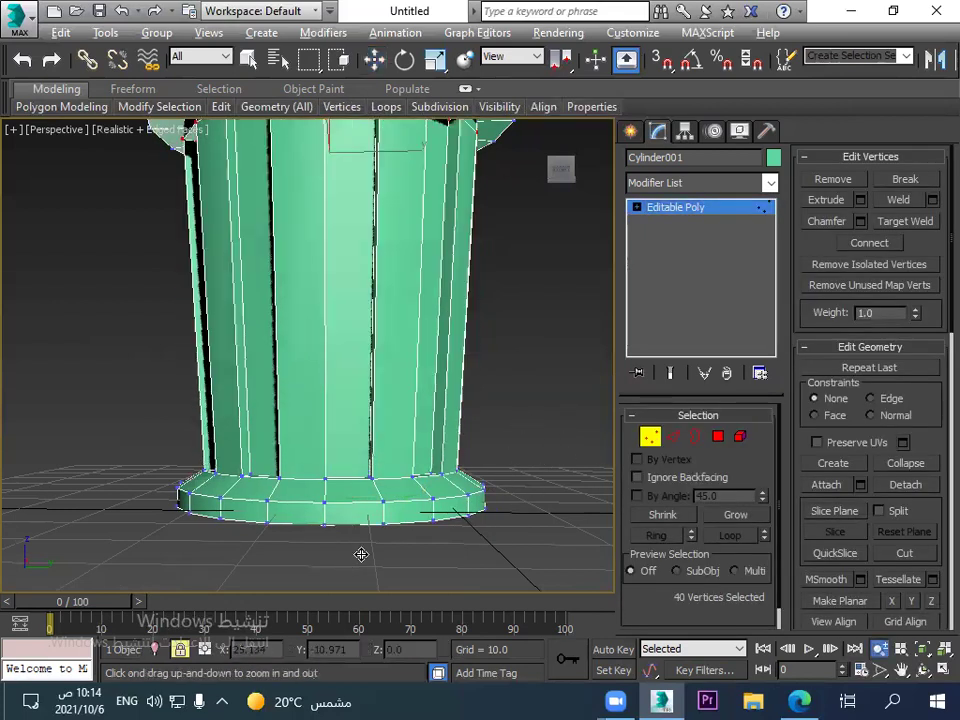
Try the Select Object tool at the vertex, edge and polygon levels to pick other parts of the bin.
click(683, 437)
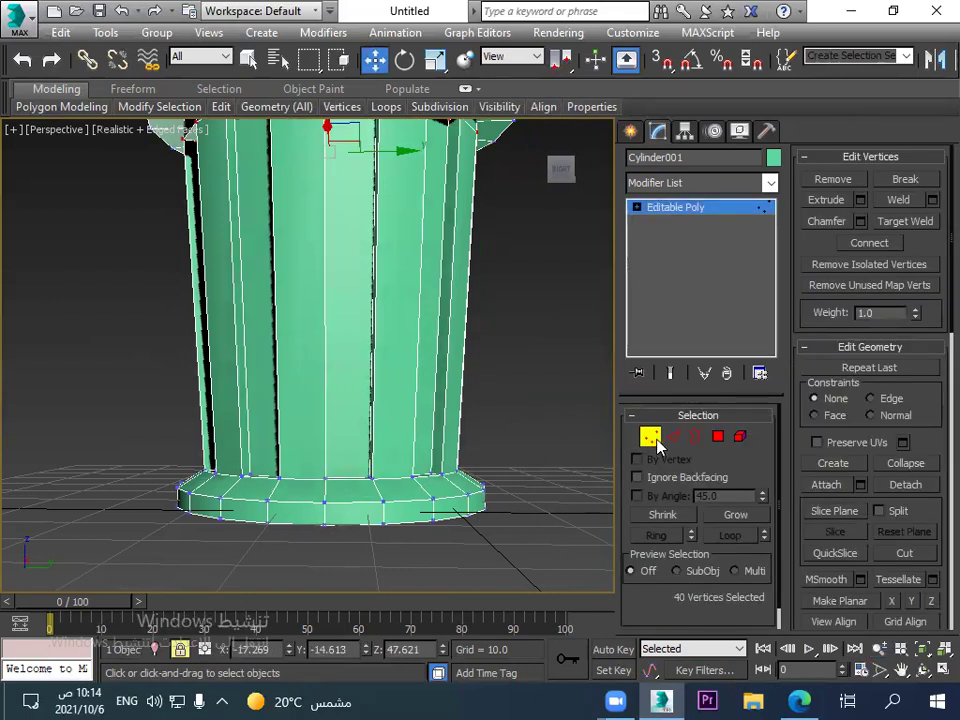
click(248, 59)
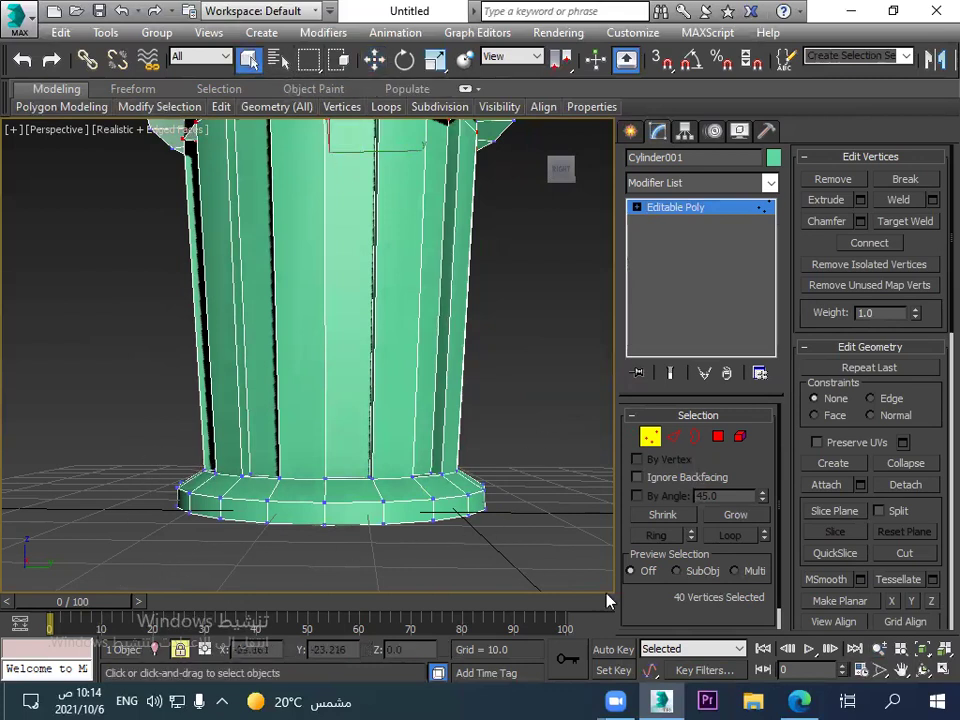
click(673, 436)
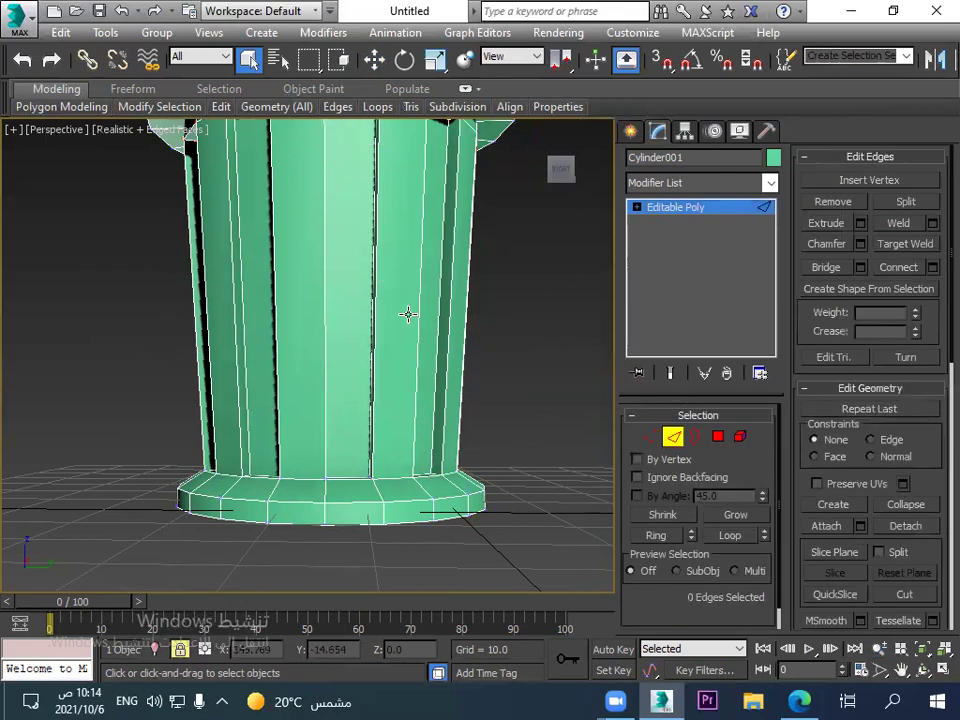
key(1)
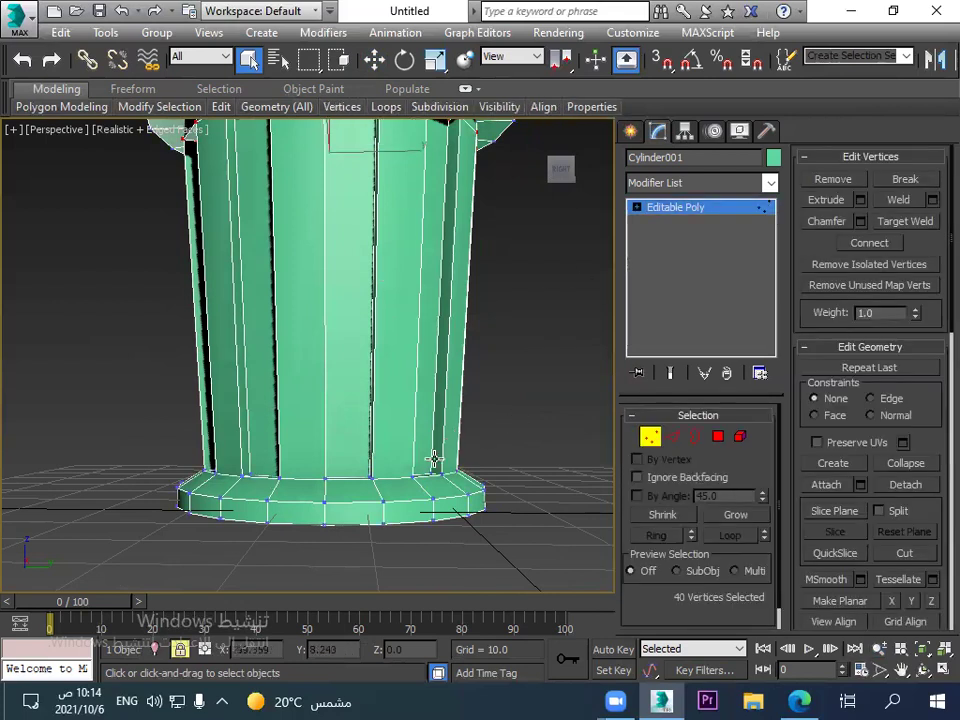
click(717, 437)
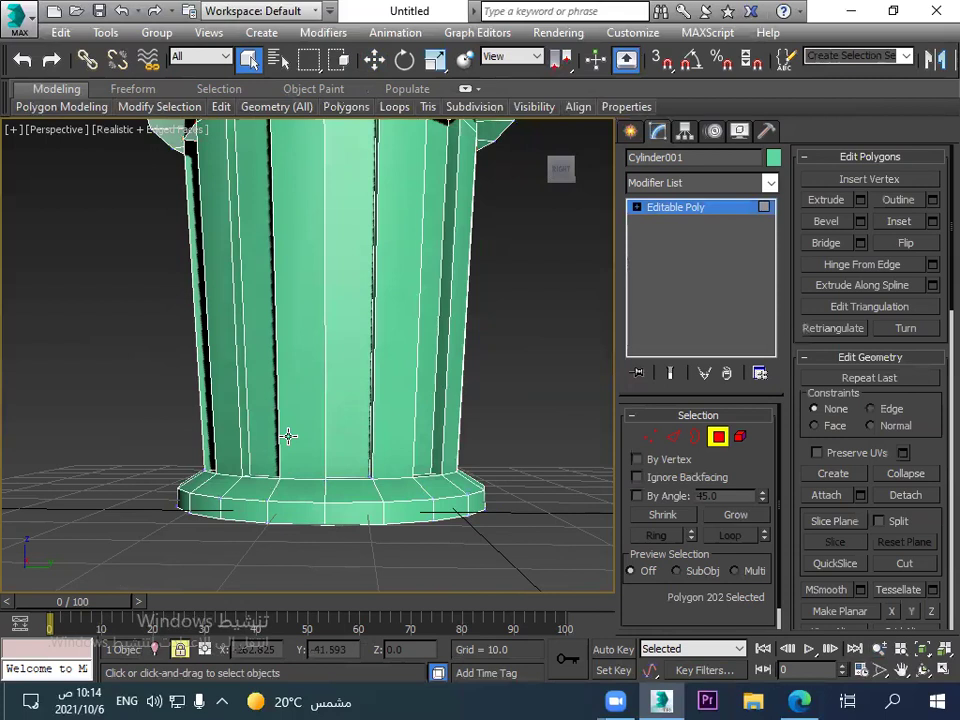
scroll(338, 406, down, 5)
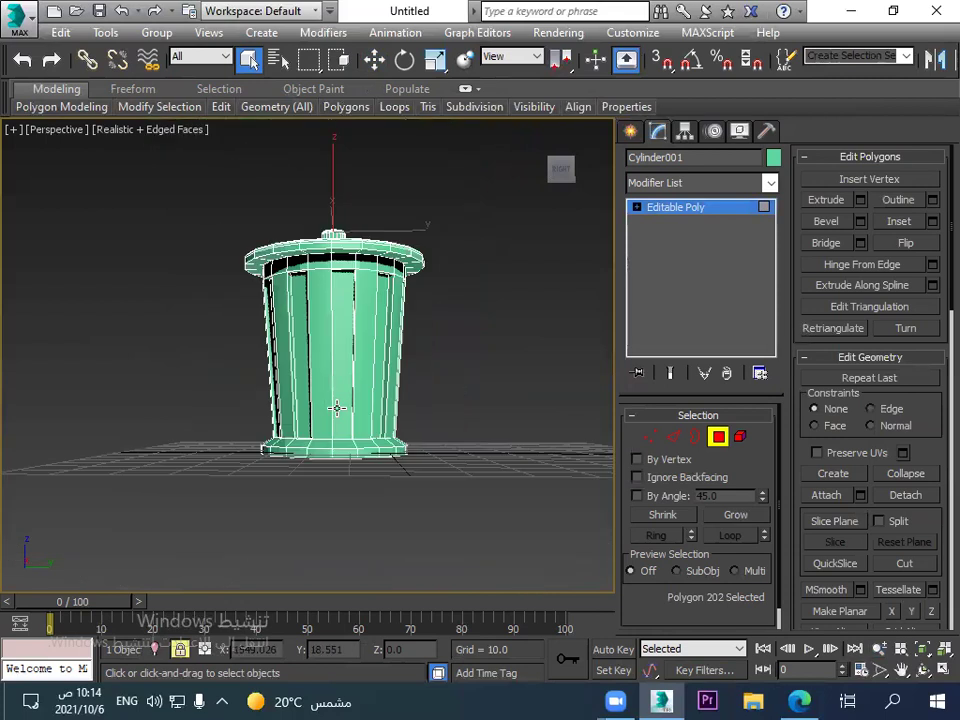
Leave and re-enter vertex editing, and try moving the ring of vertices below the lid vertically.
click(630, 131)
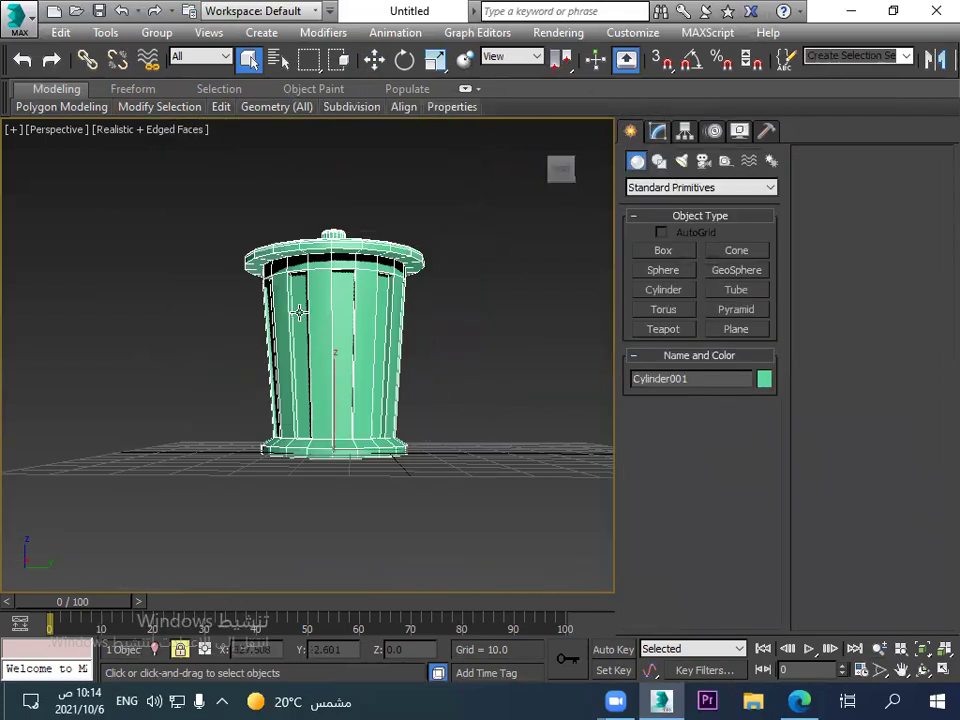
key(w)
click(658, 131)
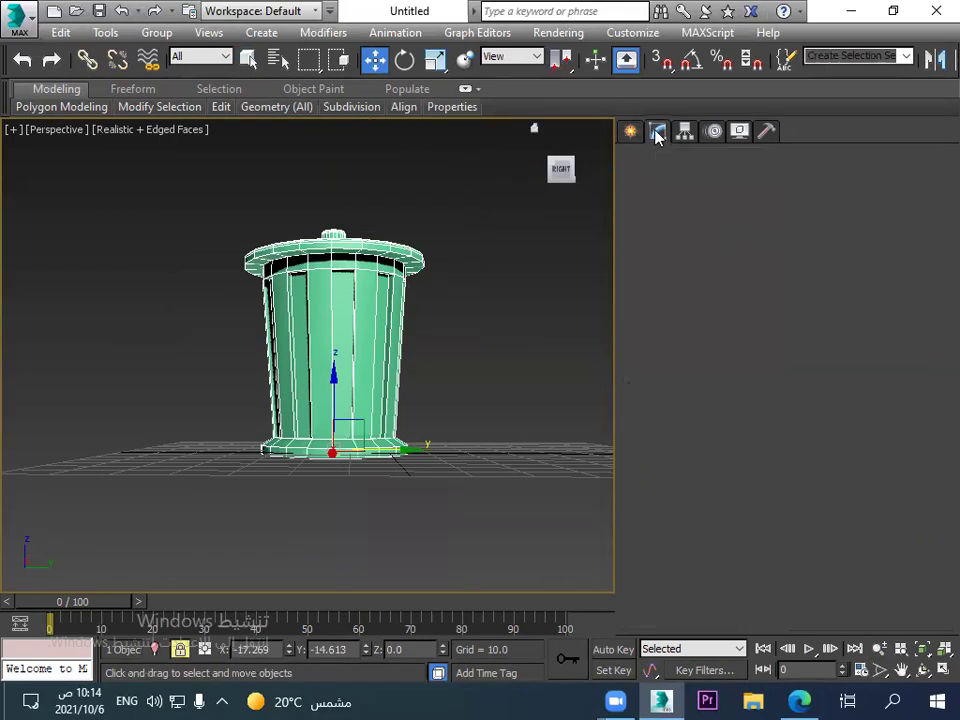
click(651, 437)
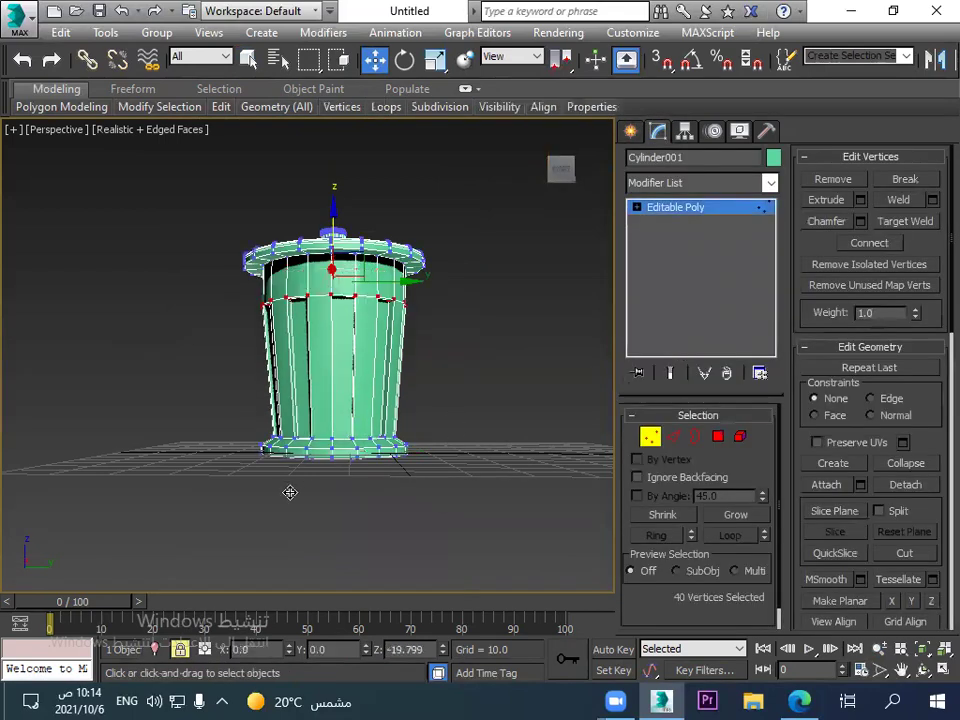
drag(333, 300, 333, 220)
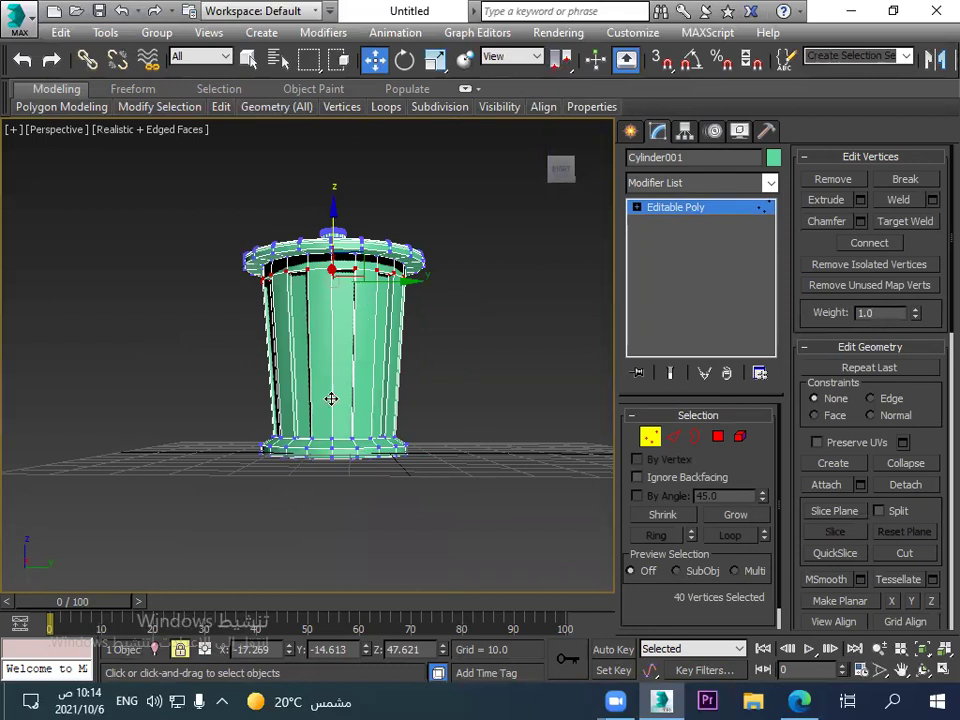
Convert the bin to an Editable Poly again from its modifier stack.
click(716, 437)
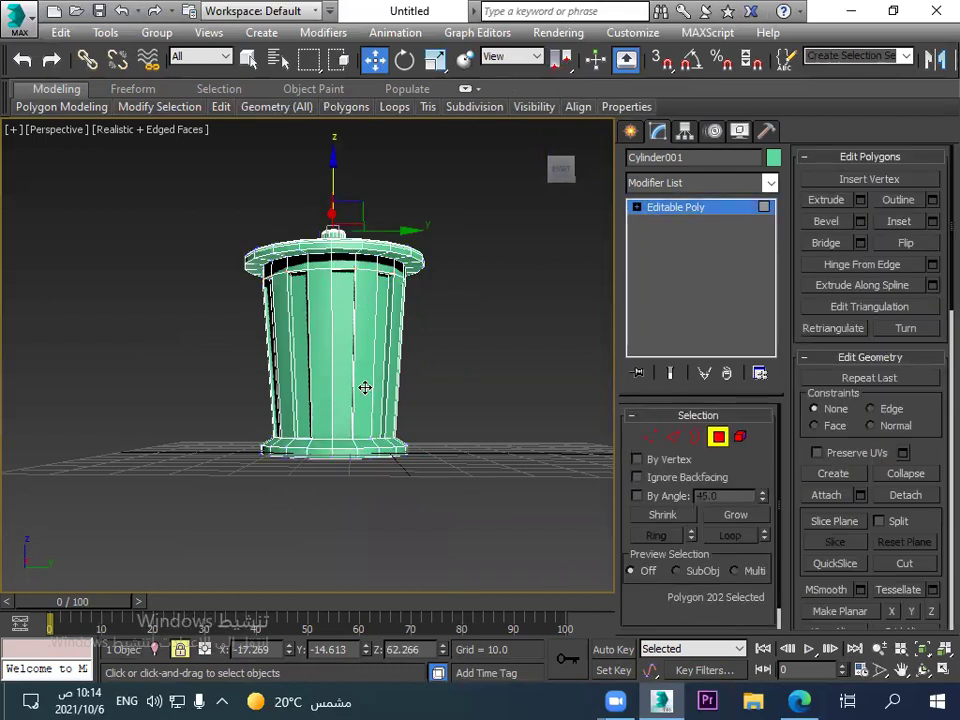
click(635, 207)
click(638, 207)
right_click(683, 267)
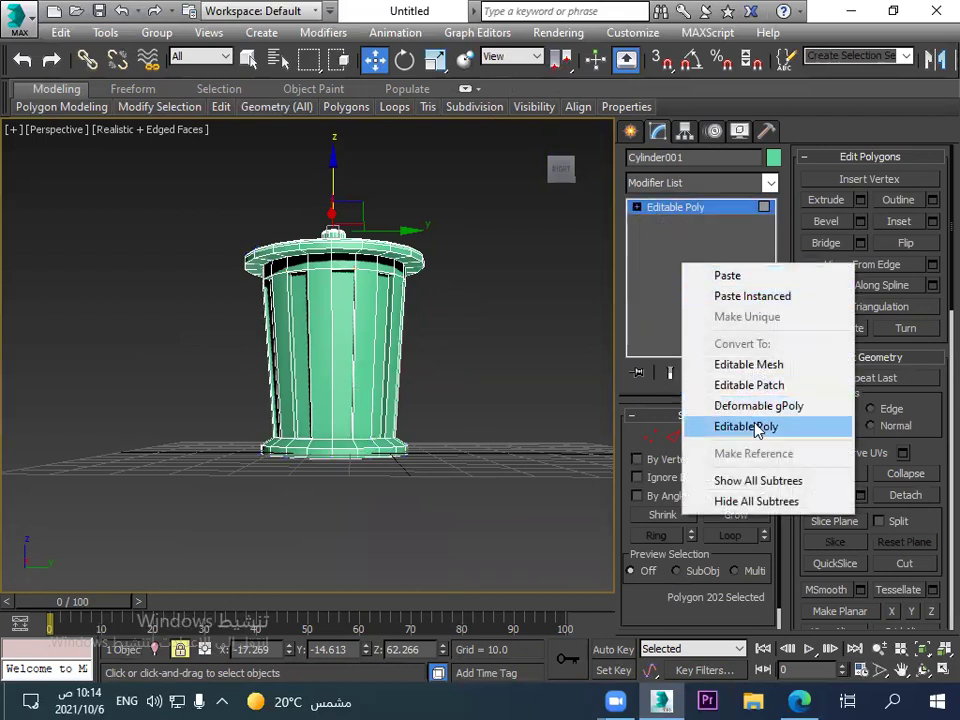
click(722, 425)
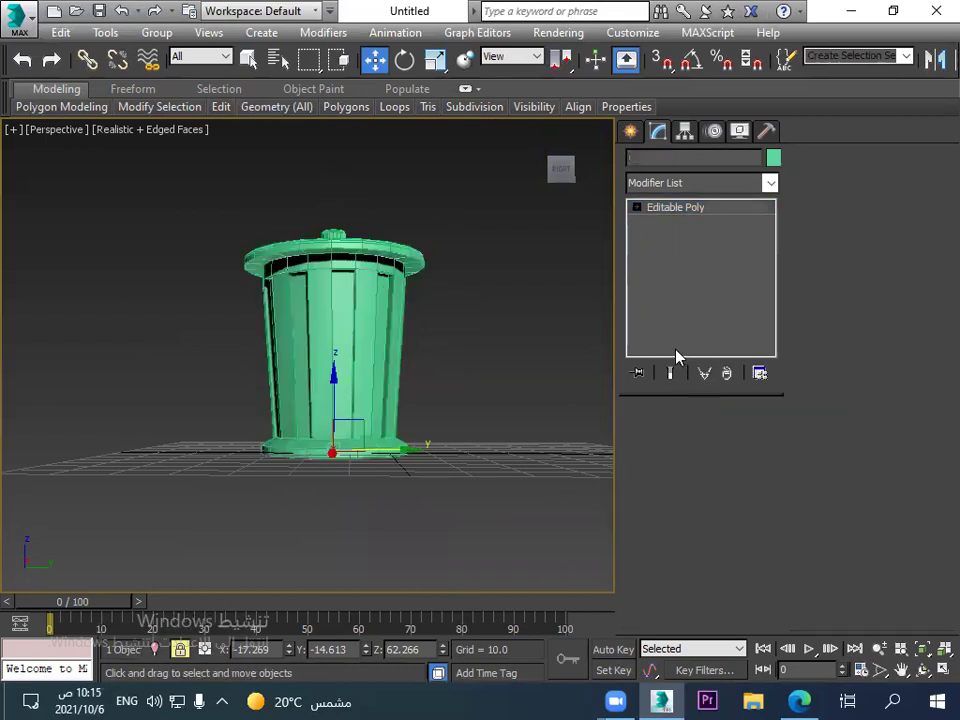
Clone the whole bin as one independent copy beside the original along the Y axis.
key(1)
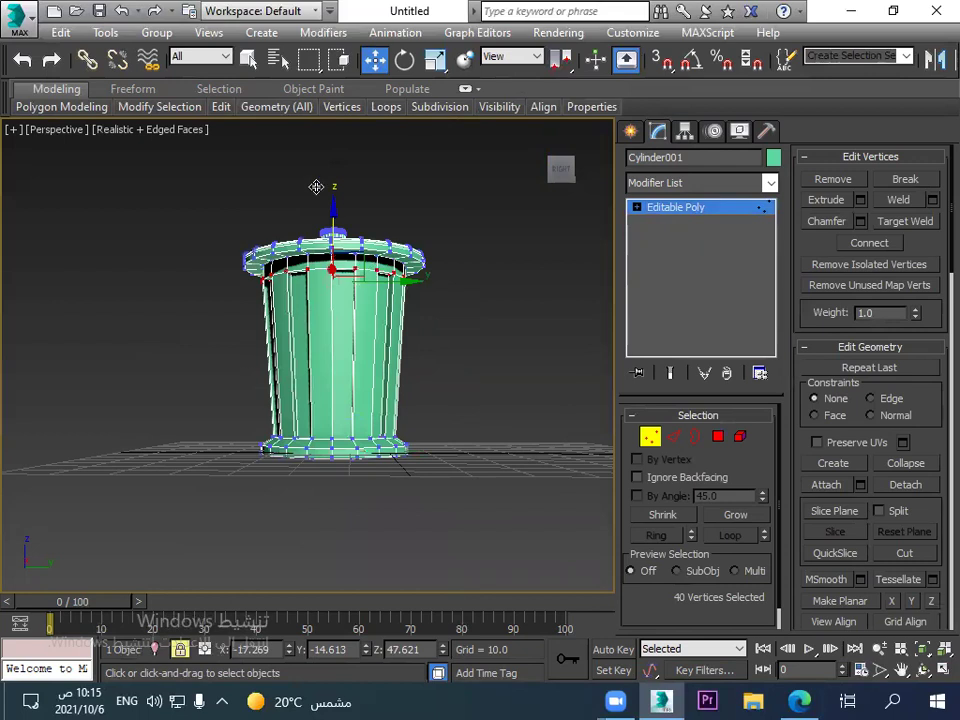
alt+middle_drag(468, 283, 434, 354)
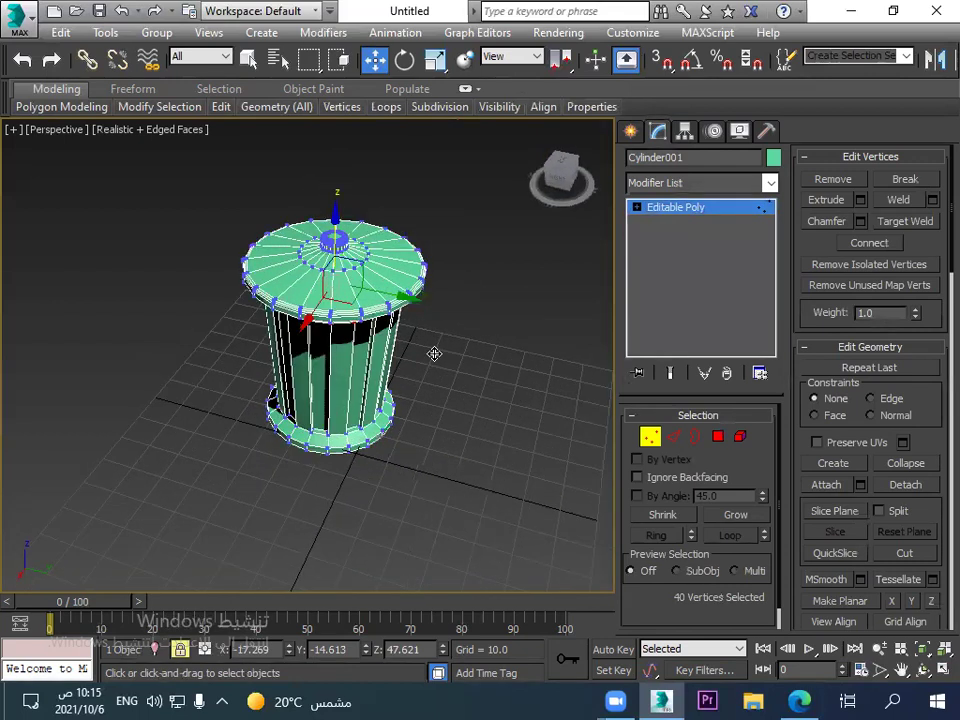
click(630, 132)
shift+drag(425, 428, 606, 467)
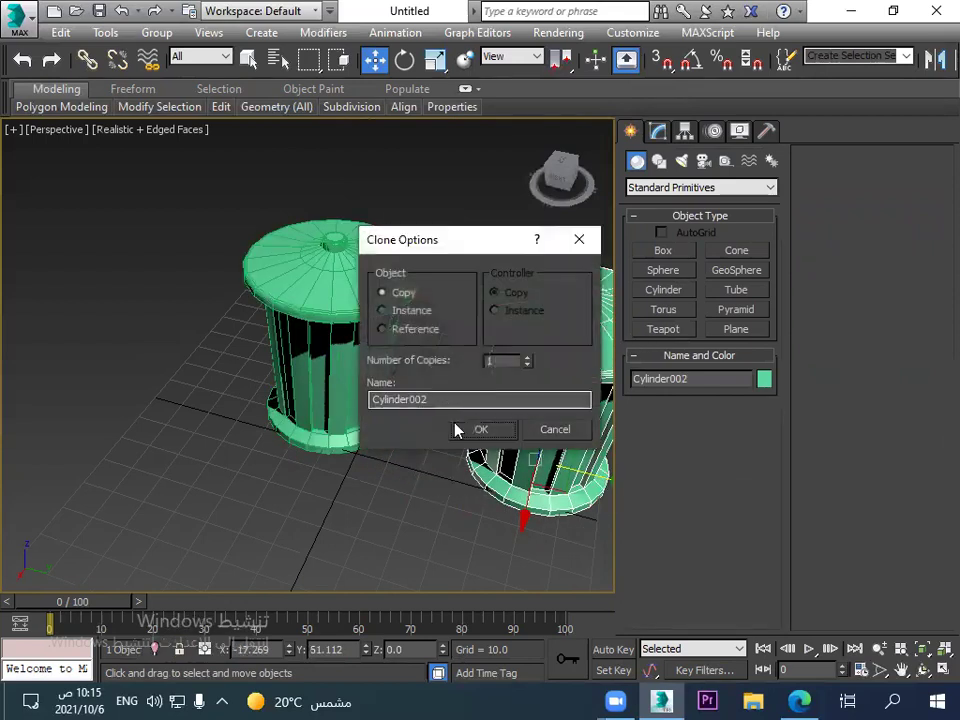
click(481, 428)
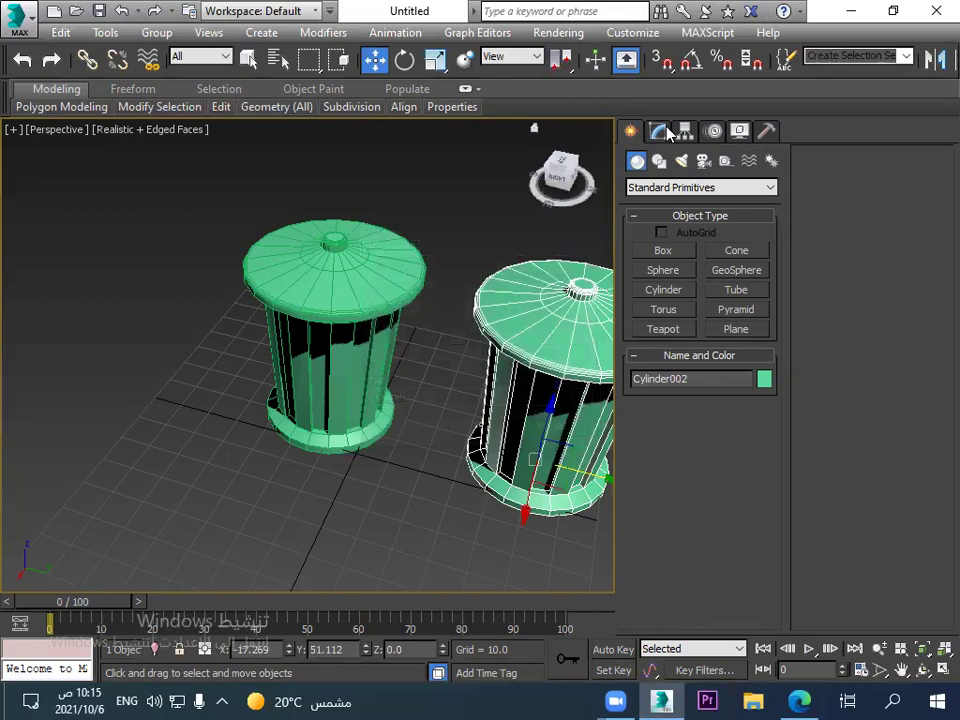
Try selecting side polygons on the copied bin and on the original, and clear the selection.
click(664, 132)
click(716, 437)
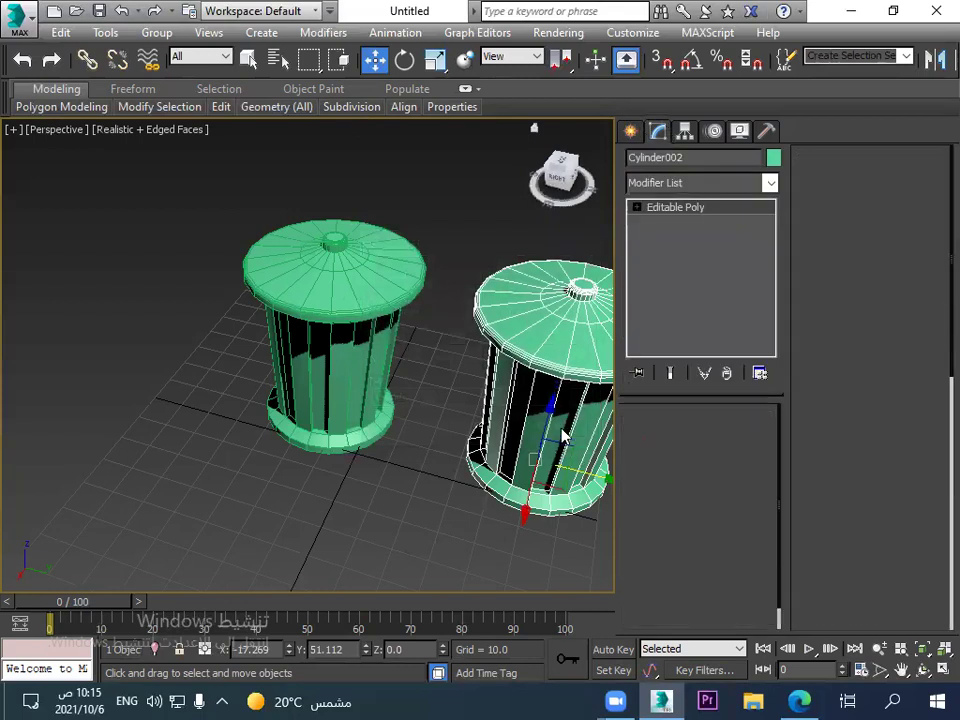
click(565, 440)
click(538, 366)
click(328, 410)
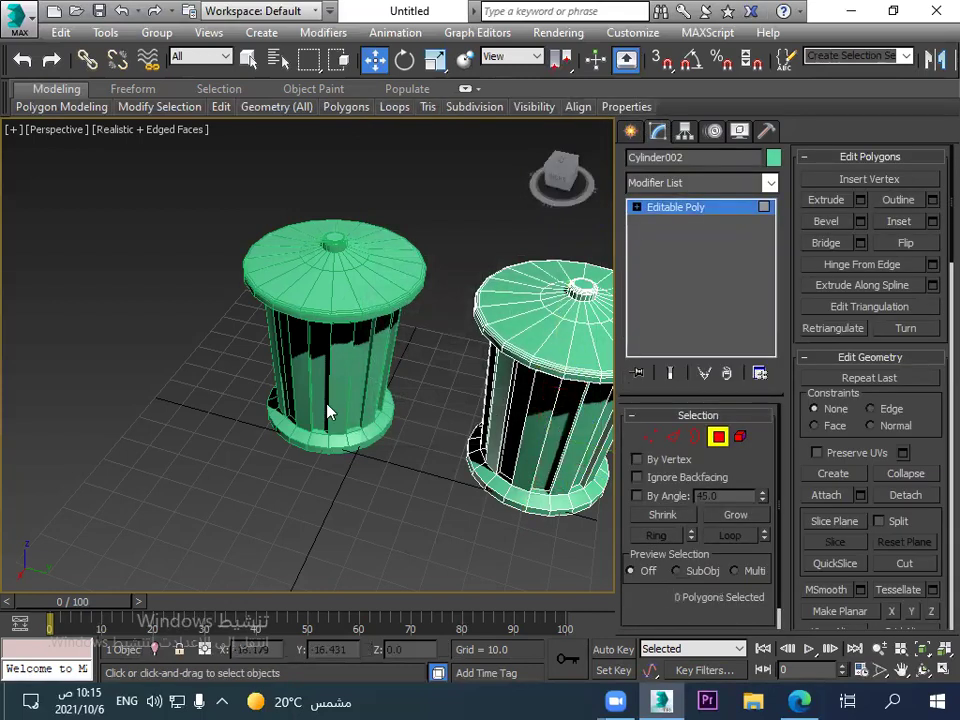
click(333, 283)
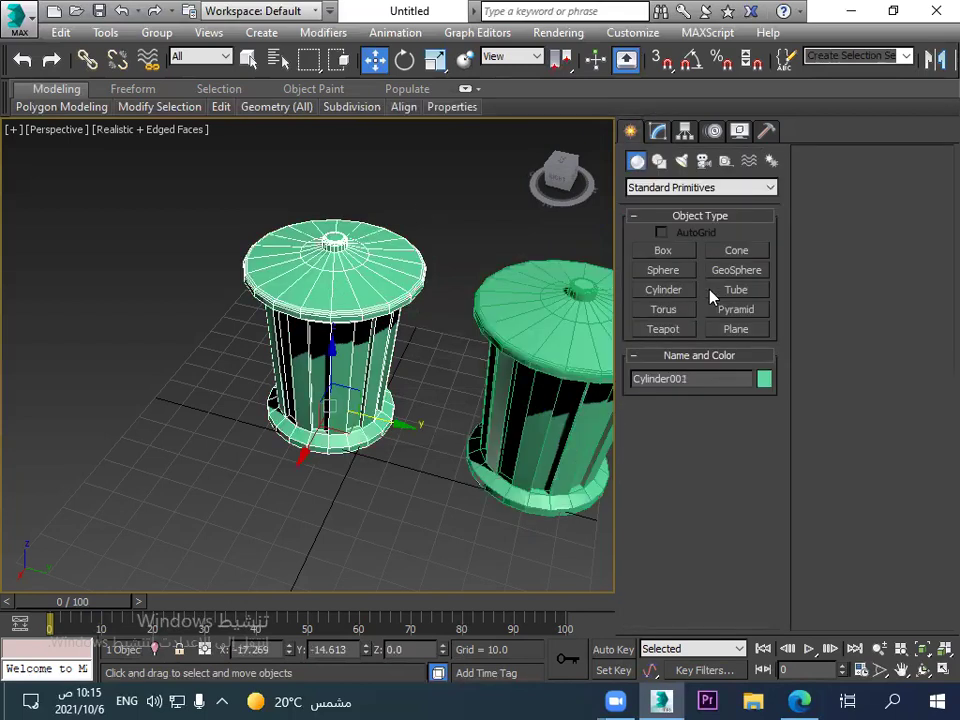
click(657, 130)
click(718, 436)
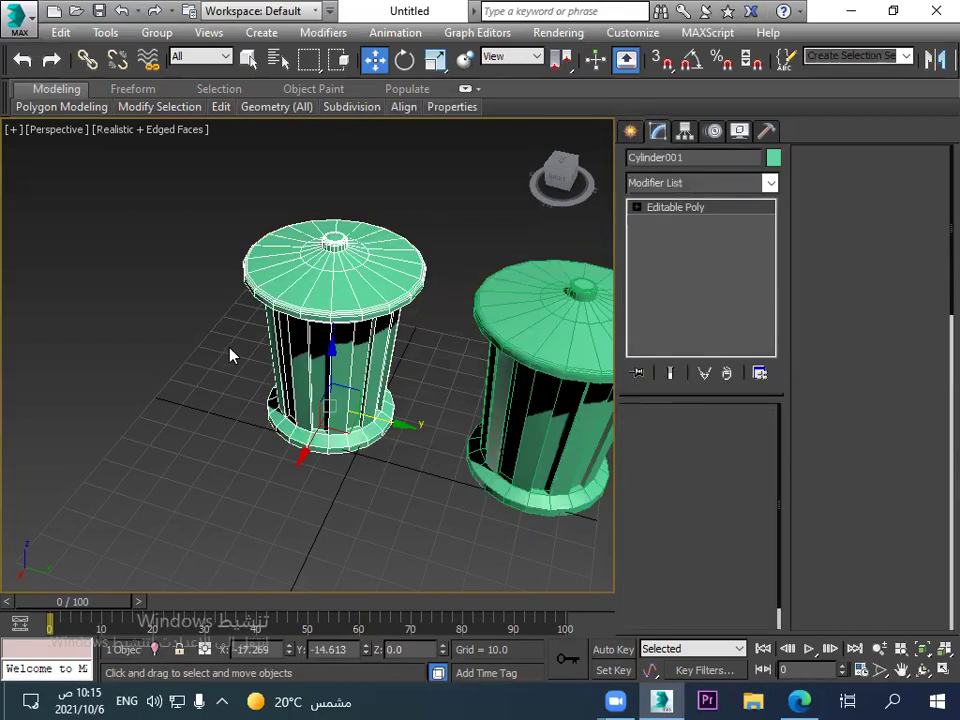
click(340, 358)
click(630, 130)
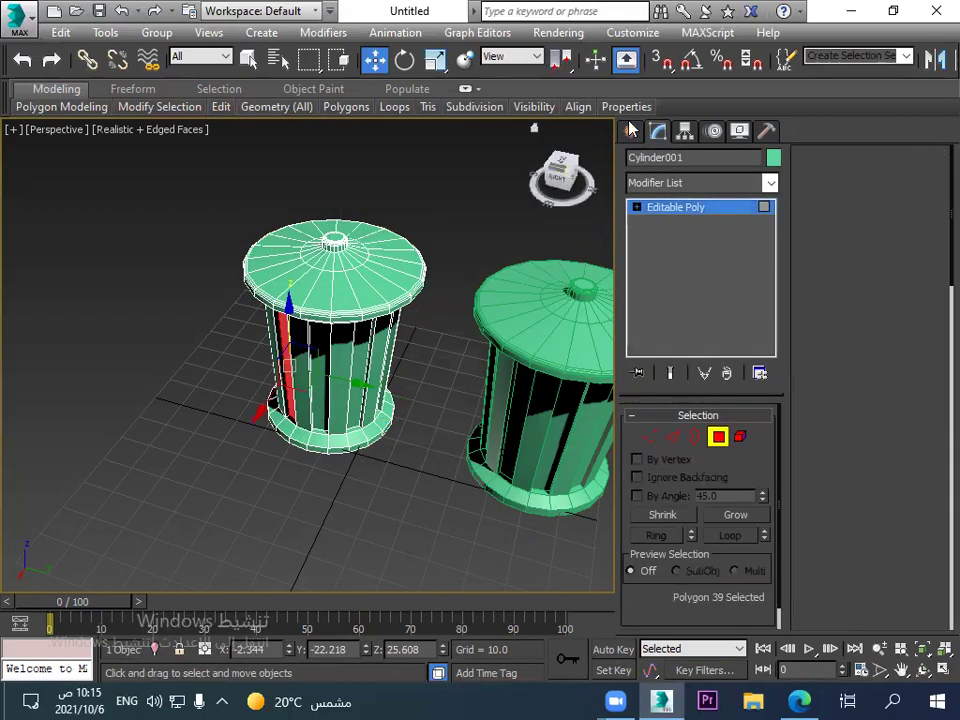
click(352, 554)
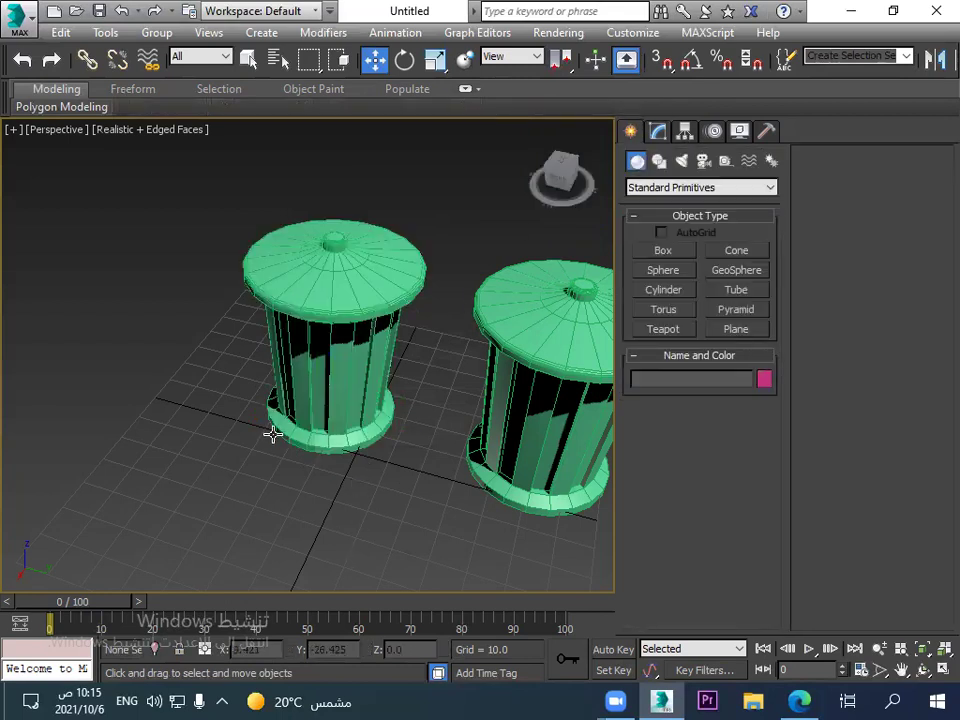
Move the original bin farther from its copy along the Y axis, to about Y -30.8.
alt+middle_drag(267, 394, 369, 354)
drag(123, 232, 372, 560)
click(278, 378)
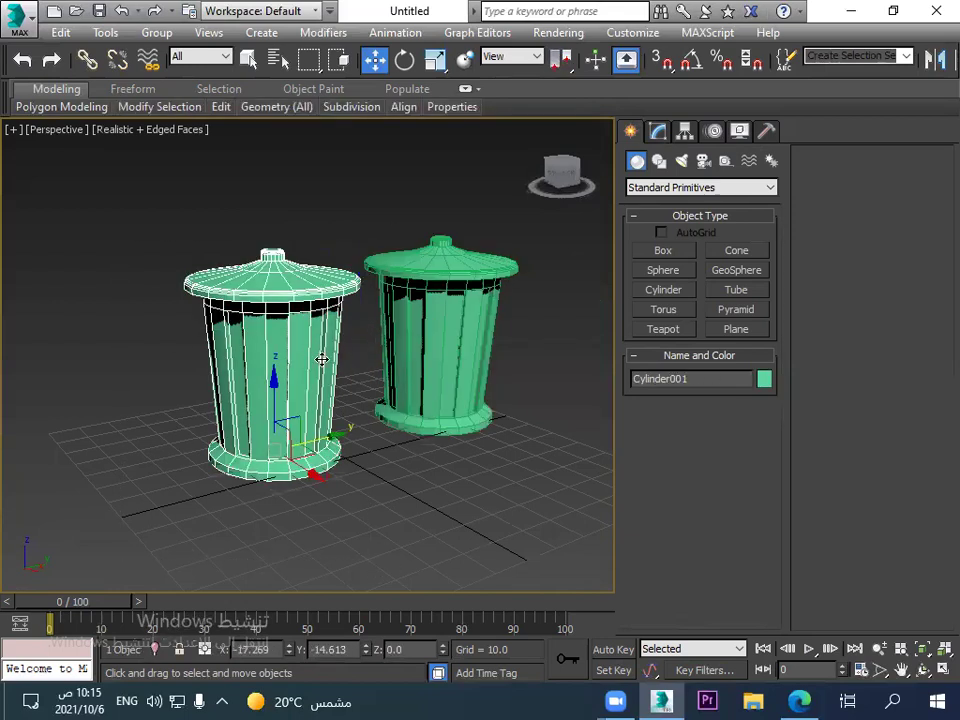
drag(331, 440, 184, 331)
alt+middle_drag(193, 250, 202, 316)
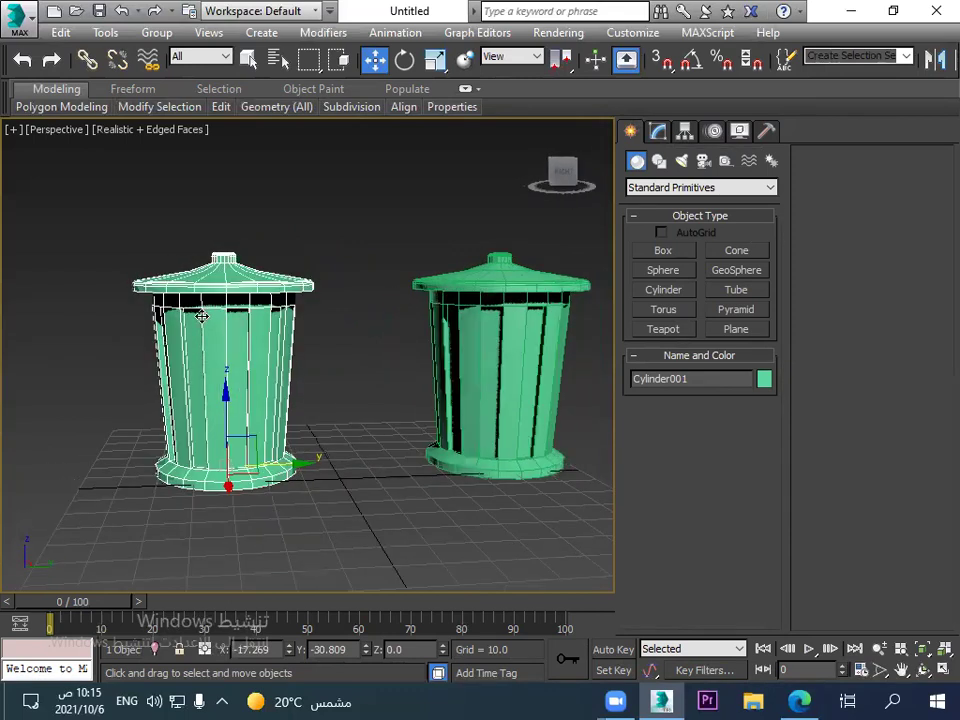
Enter vertex editing on the original bin and try the scale tool on the vertices of its base.
click(658, 132)
key(1)
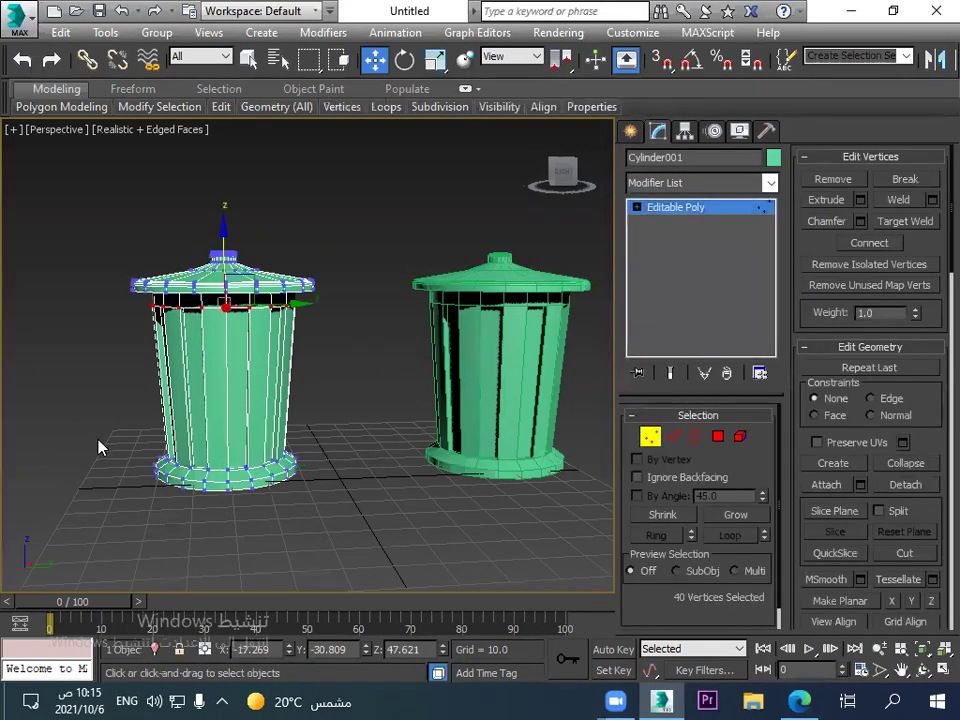
drag(378, 523, 379, 521)
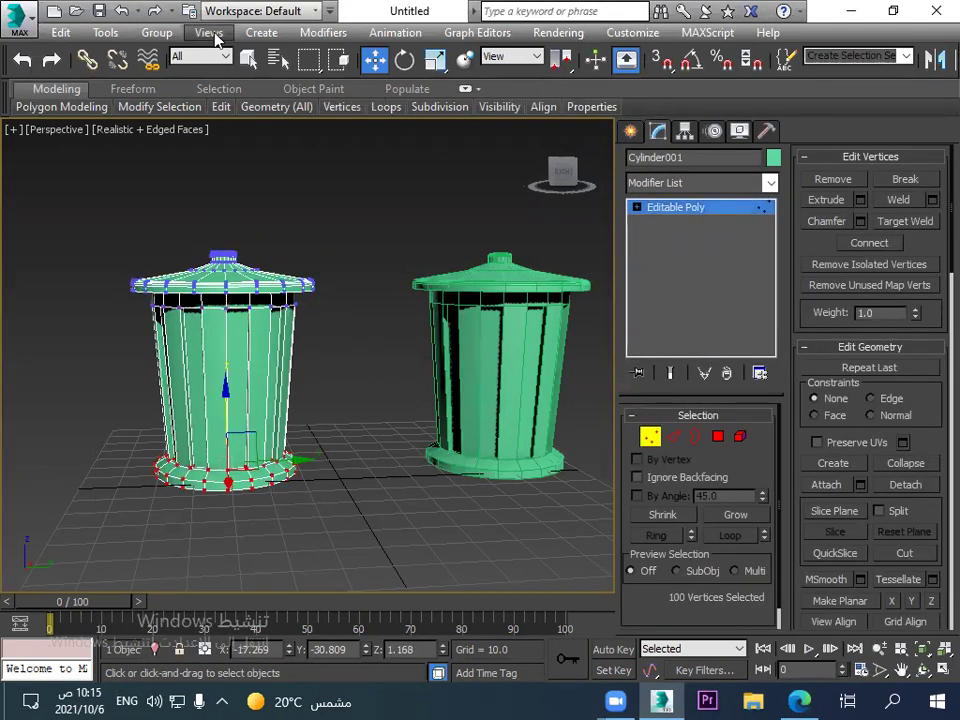
click(435, 59)
drag(214, 377, 211, 440)
click(335, 355)
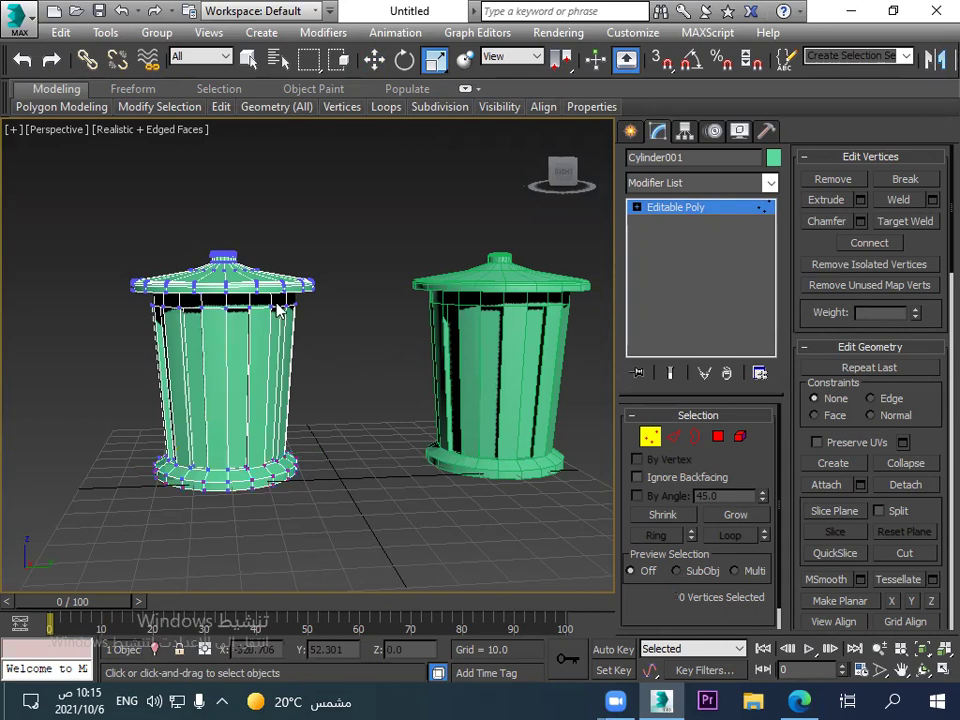
Detach the vertices of the original bin's lid and knob as a separate object named cap.
drag(73, 211, 383, 305)
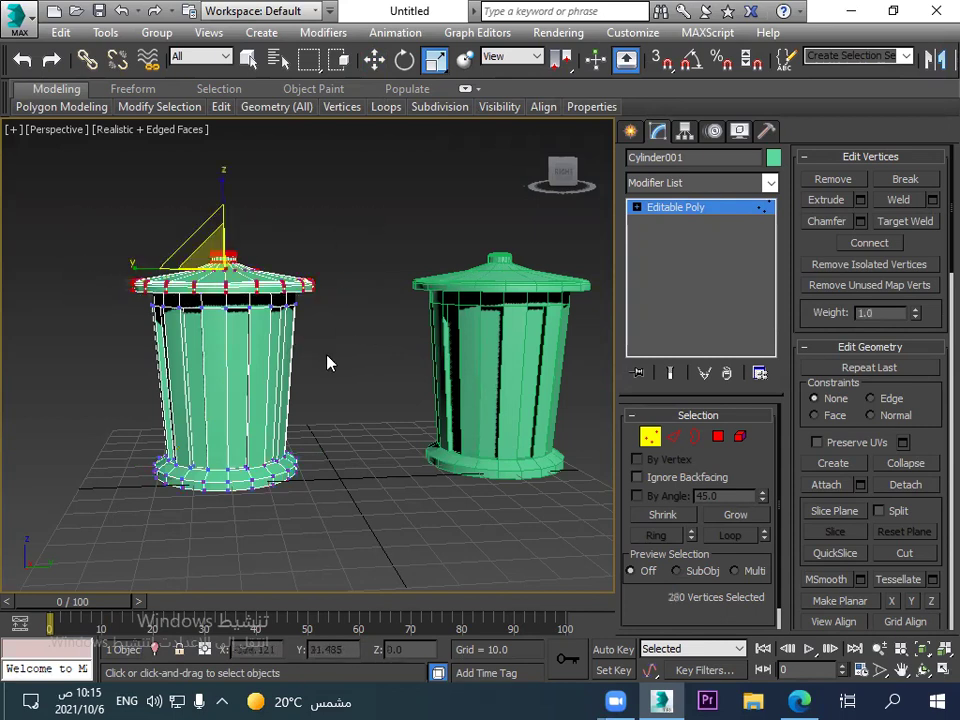
mouse_move(319, 379)
alt+middle_down()
mouse_move(319, 343)
mouse_move(576, 388)
mouse_move(356, 381)
mouse_move(270, 405)
mouse_move(251, 332)
mouse_move(369, 409)
mouse_move(331, 397)
alt+middle_up()
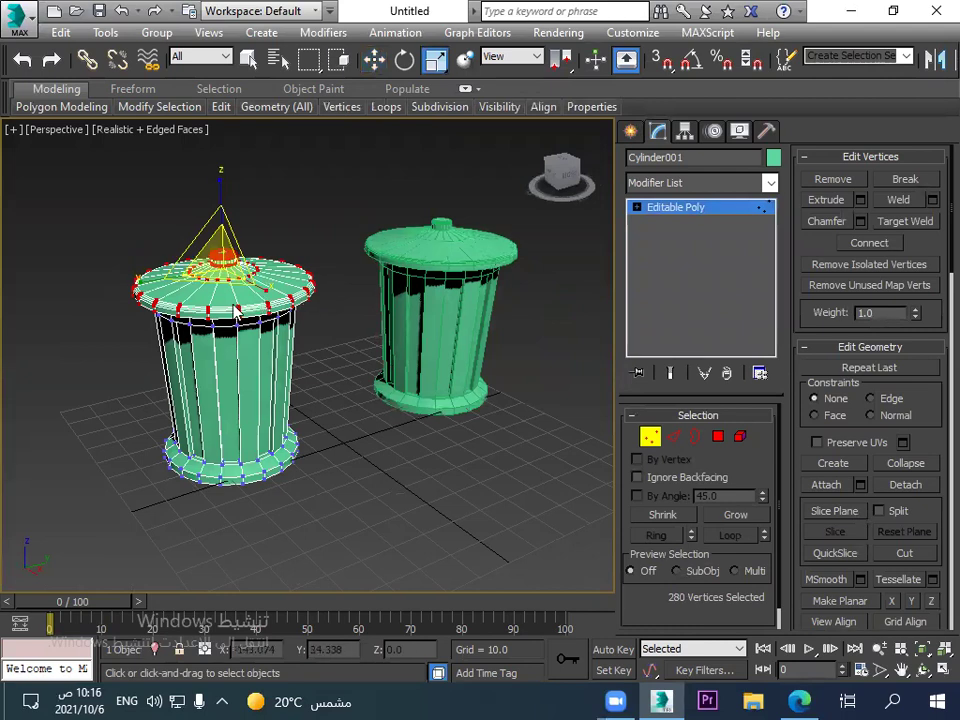
click(918, 486)
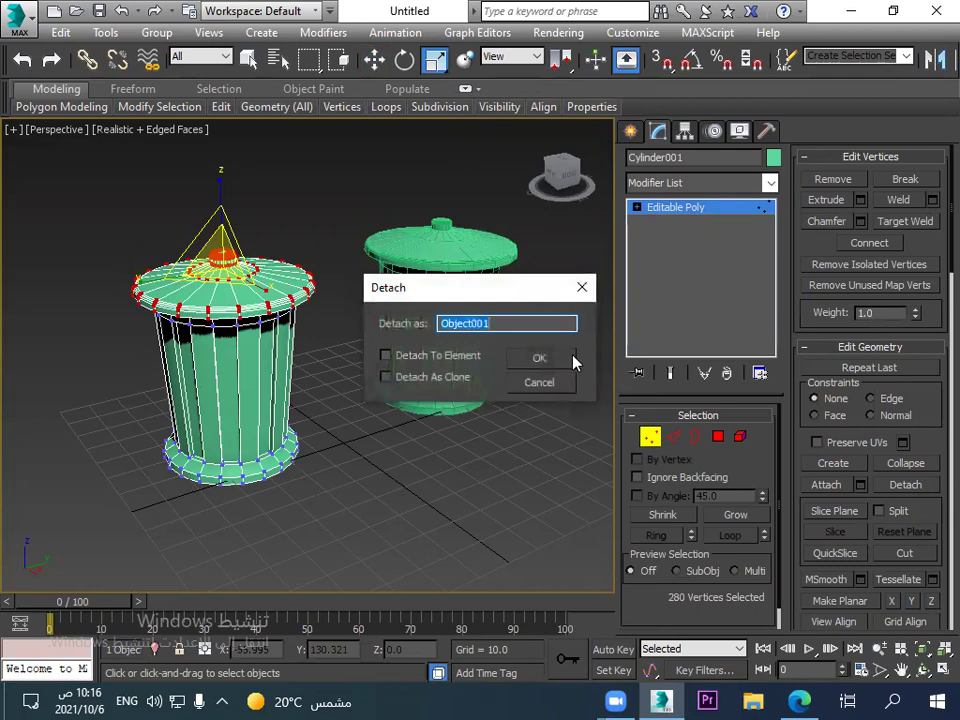
text(cap)
key(Return)
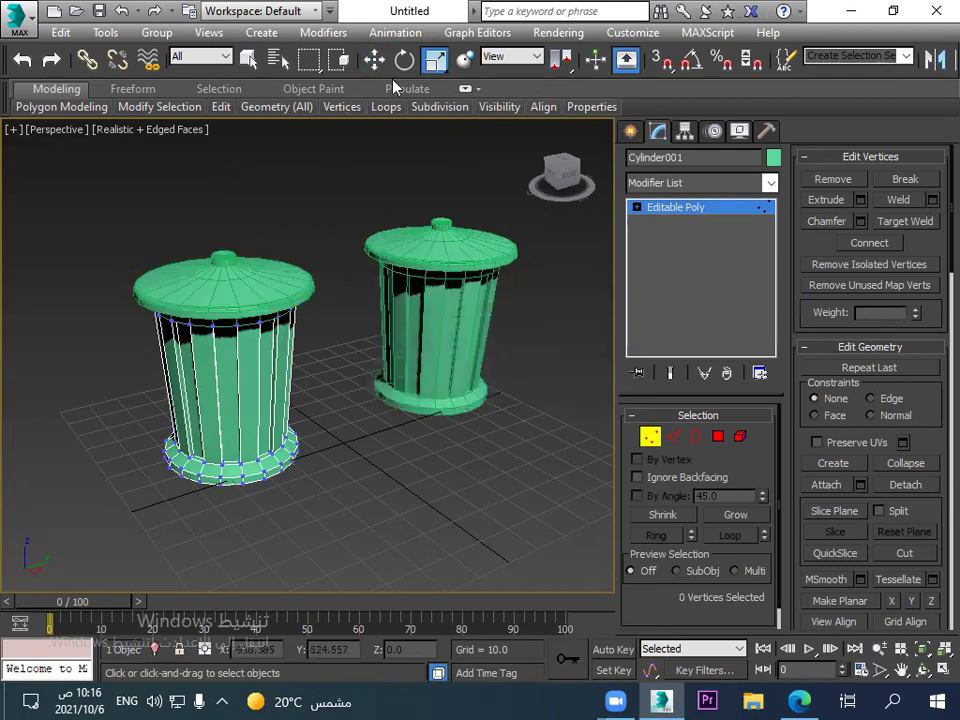
Leave vertex editing and separate the parts vertically, lowering the bin body and raising the cap to about Z 4.3.
click(374, 59)
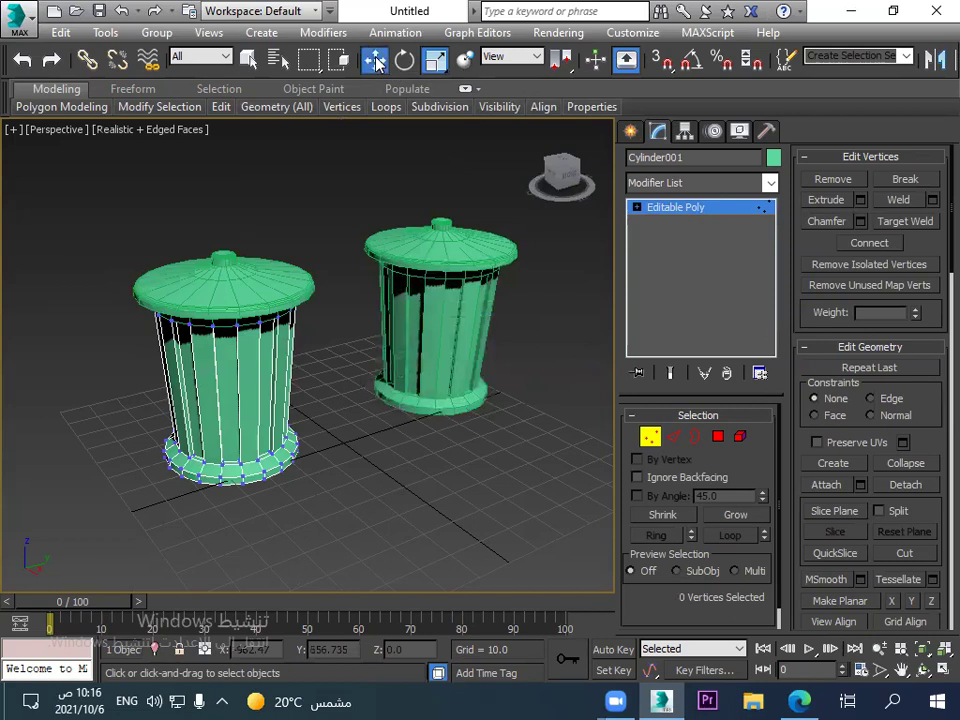
click(631, 131)
mouse_move(229, 381)
mouse_down()
mouse_move(235, 425)
mouse_move(224, 262)
mouse_move(204, 364)
mouse_move(207, 427)
mouse_move(208, 377)
mouse_move(225, 390)
mouse_up()
click(321, 354)
click(246, 274)
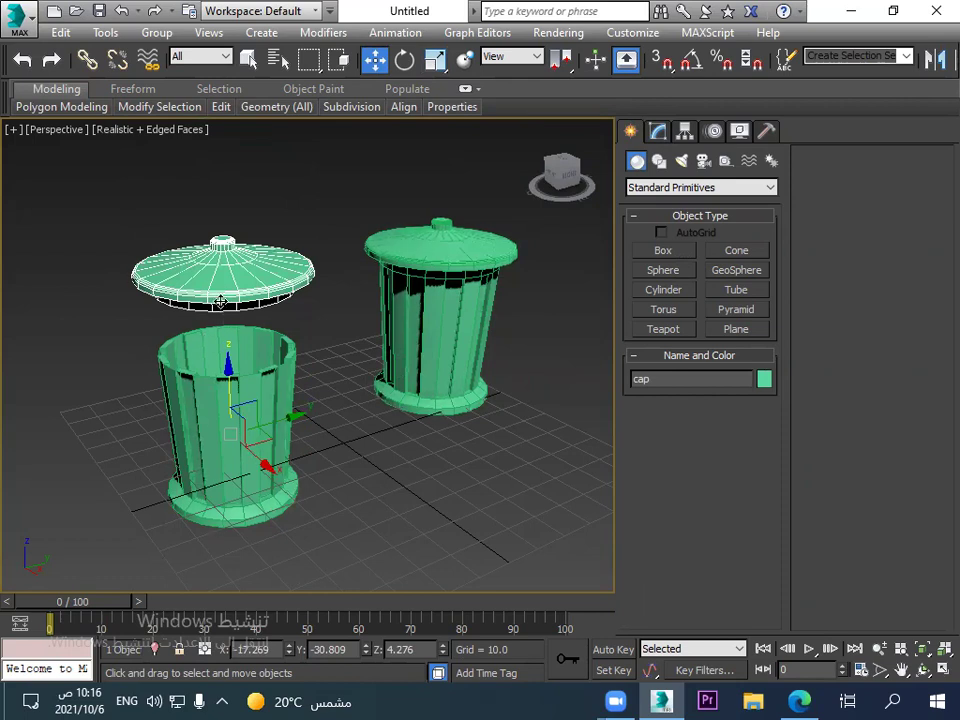
Move only the cap's pivot up from the bin body to the lid, at about Z 56.8.
click(686, 132)
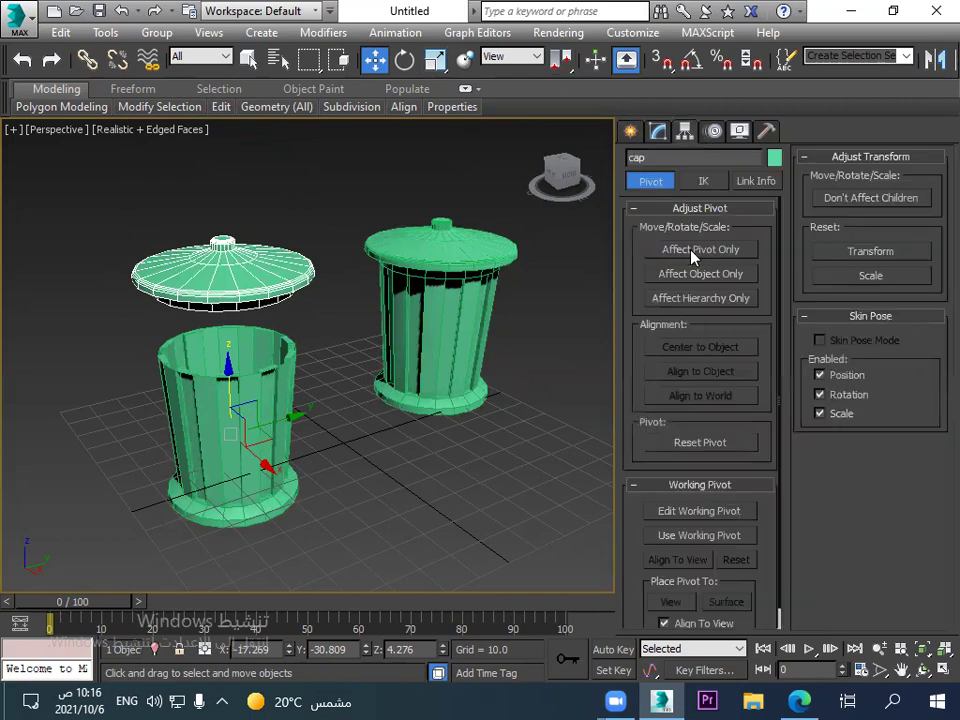
click(698, 249)
drag(227, 381, 214, 234)
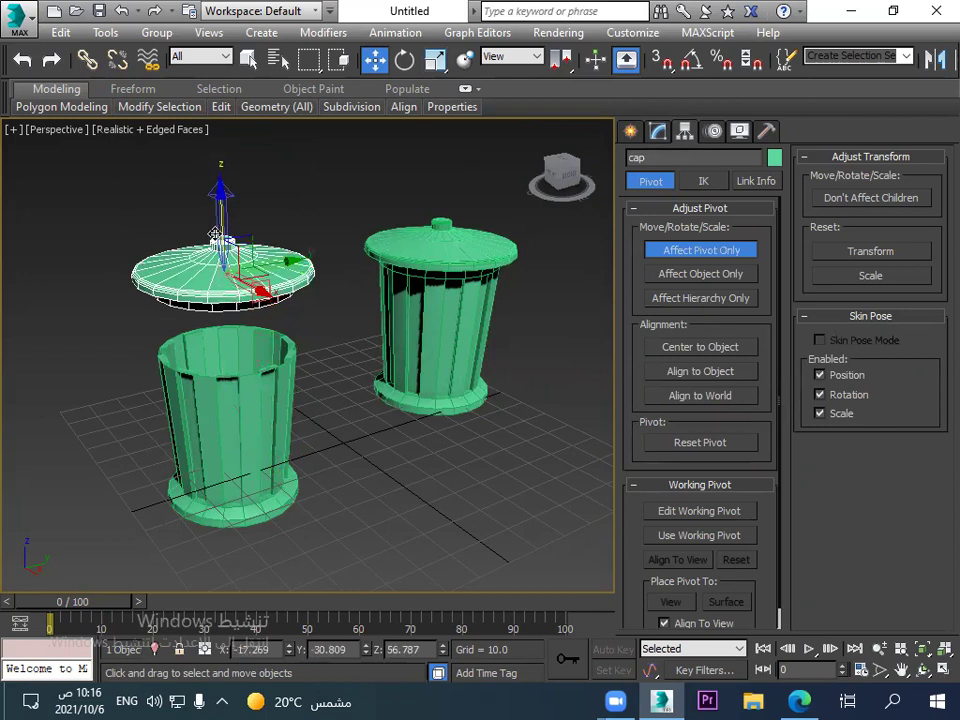
click(631, 132)
click(309, 510)
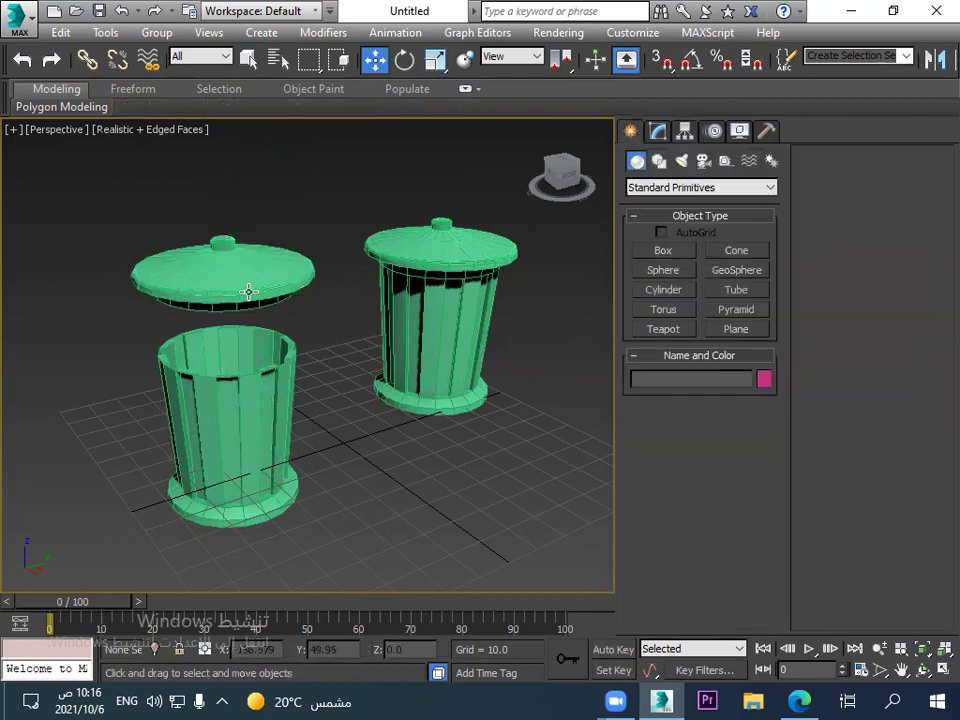
Delete the ring of vertices hanging below the cap's rim and leave vertex editing.
alt+middle_drag(215, 252, 270, 244)
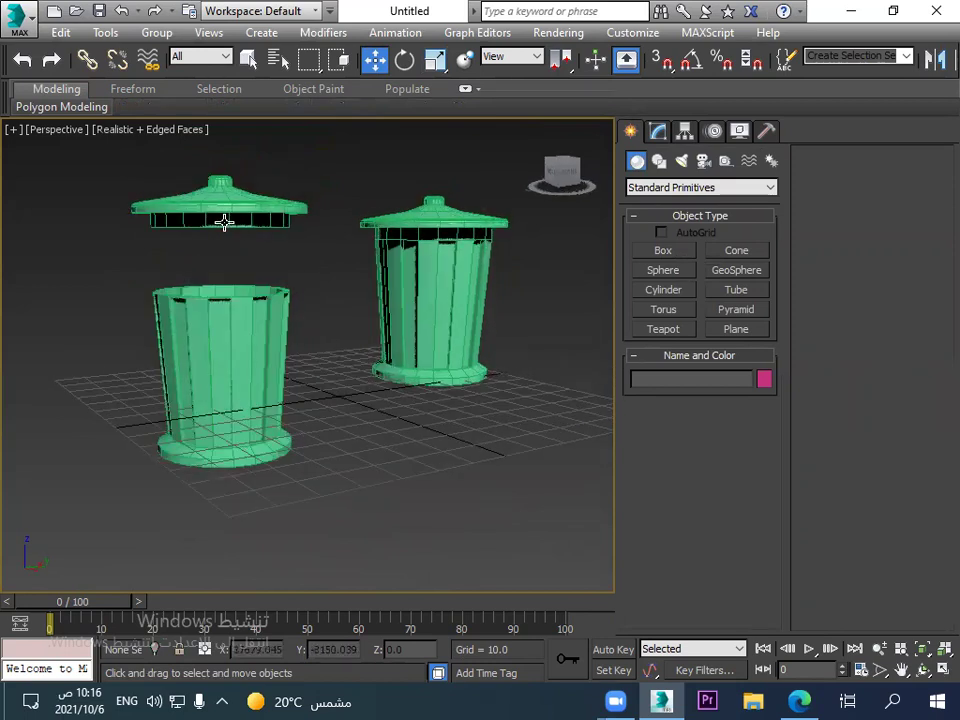
click(223, 219)
click(657, 131)
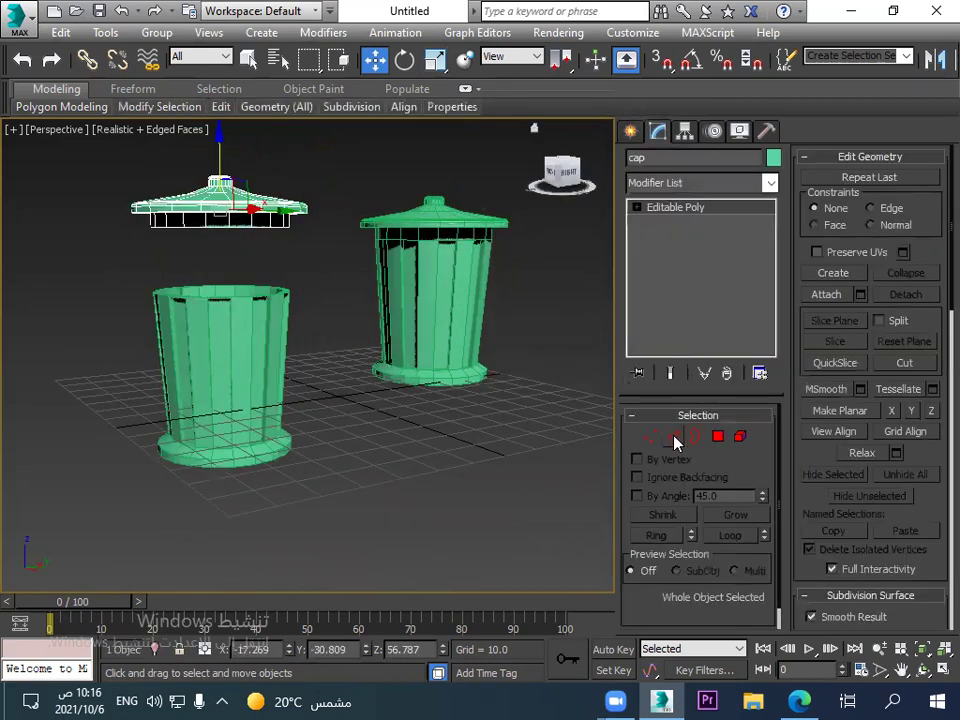
key(1)
drag(310, 249, 122, 236)
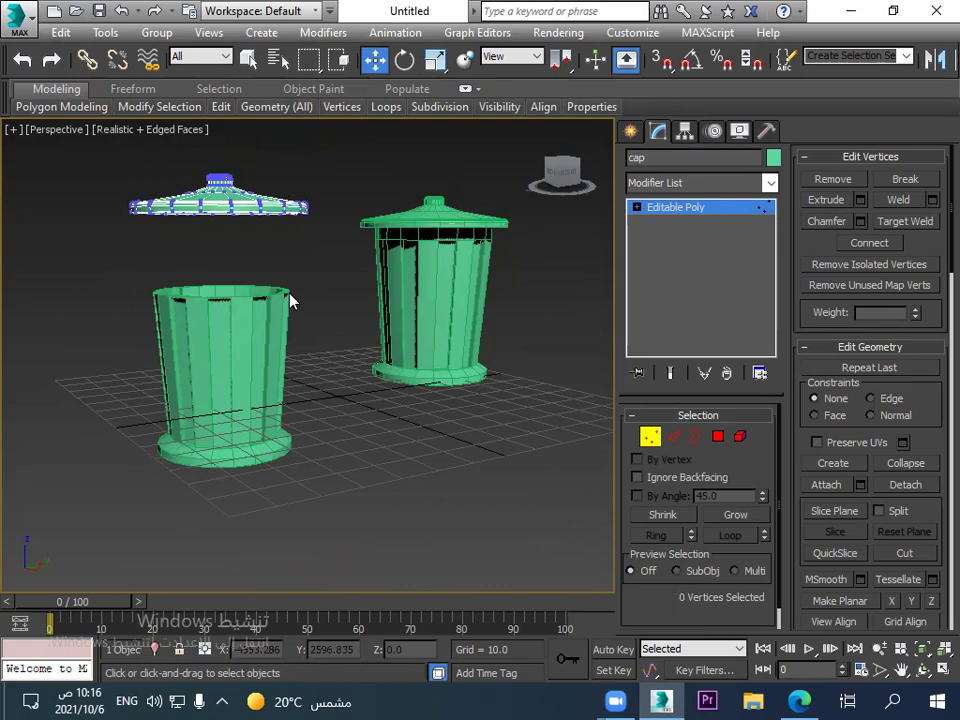
click(374, 60)
click(630, 131)
click(208, 140)
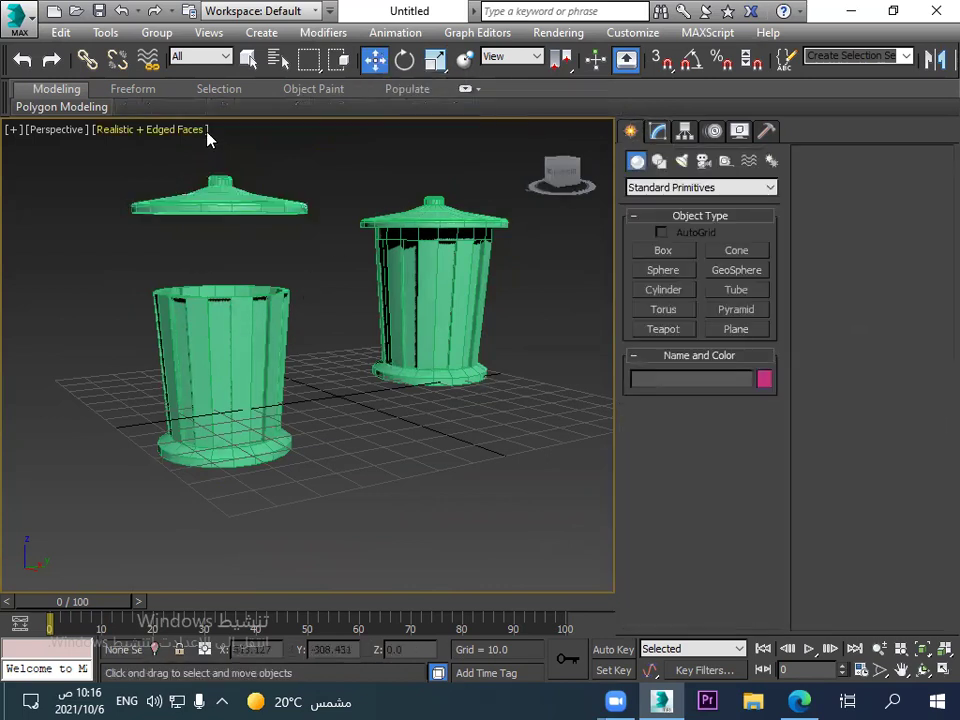
Lower the cap onto the bin body, to about Z 34.6.
click(215, 184)
drag(217, 162, 222, 235)
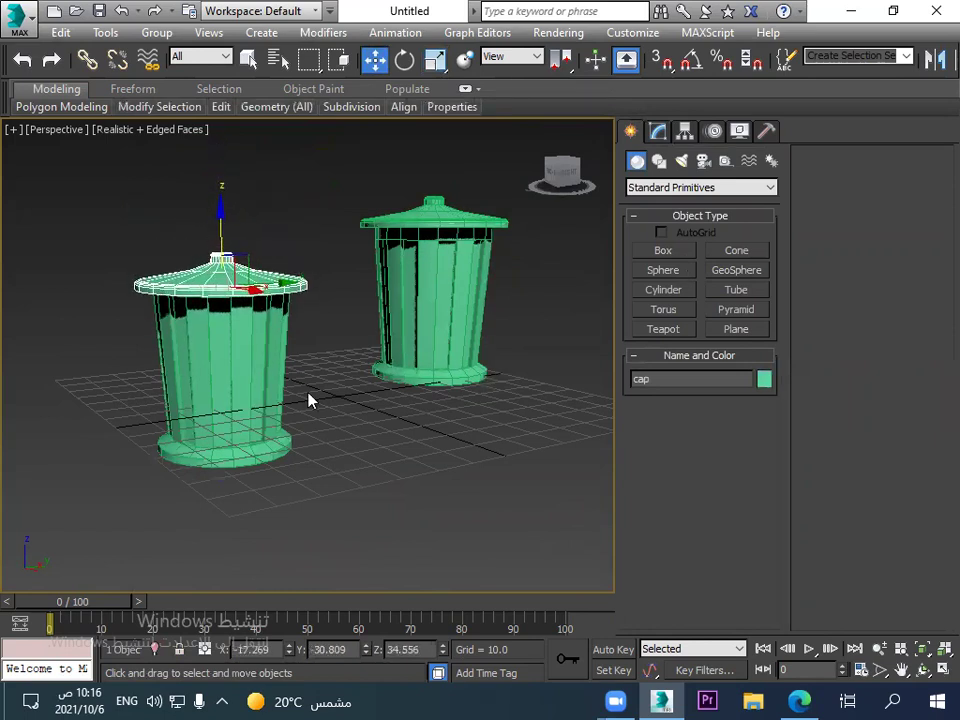
alt+middle_drag(358, 431, 341, 481)
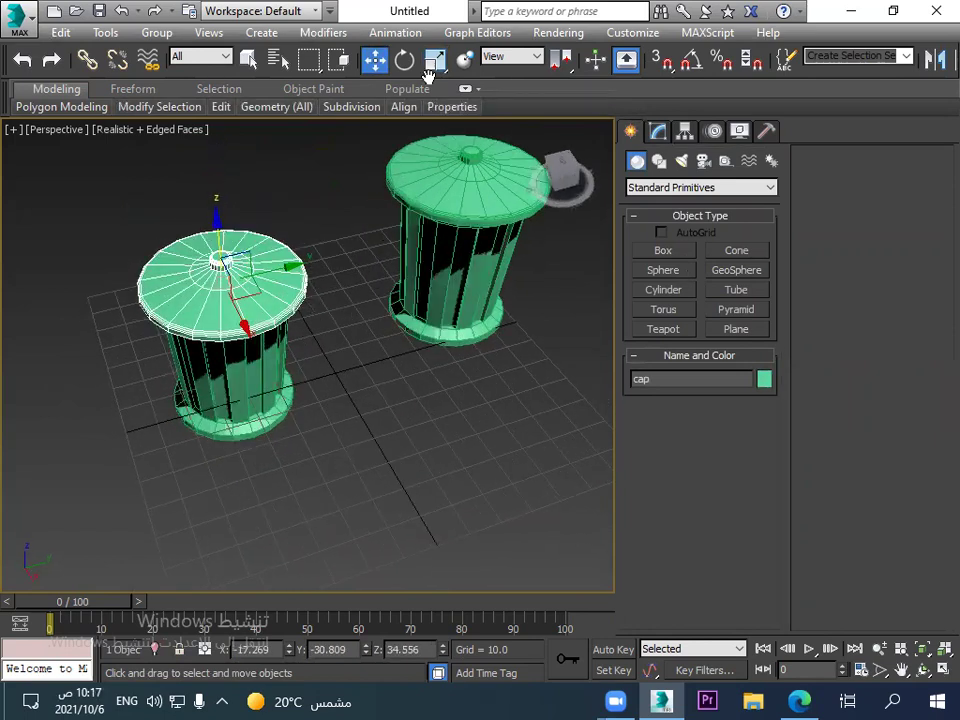
Scale the cap down uniformly so its rim fits closer to the bin body.
click(435, 62)
drag(210, 276, 237, 320)
click(377, 456)
alt+middle_drag(309, 448, 324, 371)
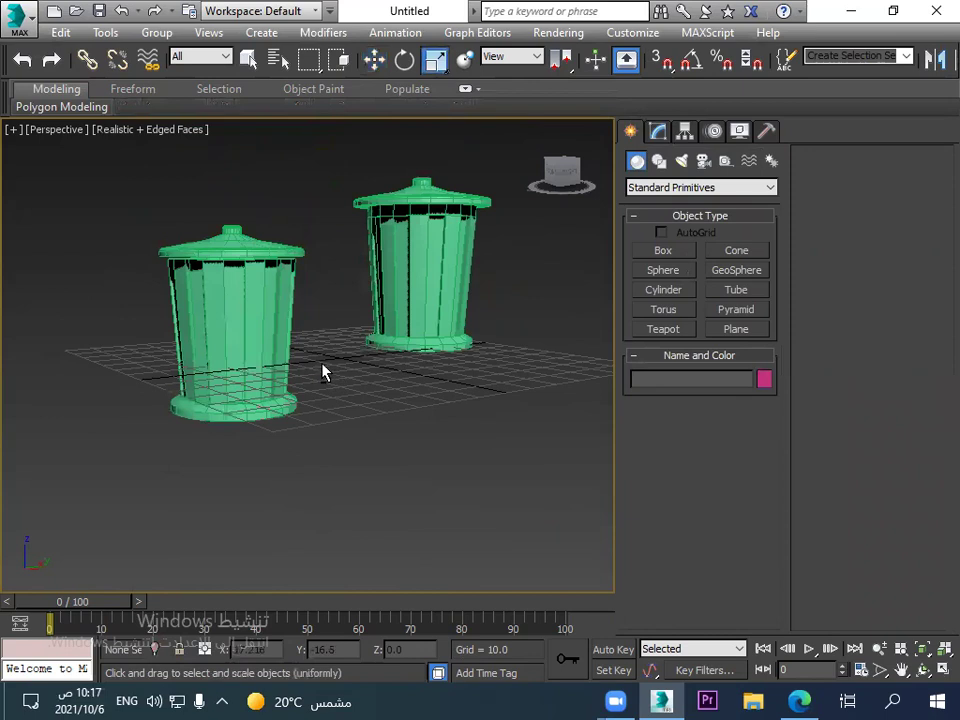
Delete the copied bin standing behind the original.
click(456, 268)
key(w)
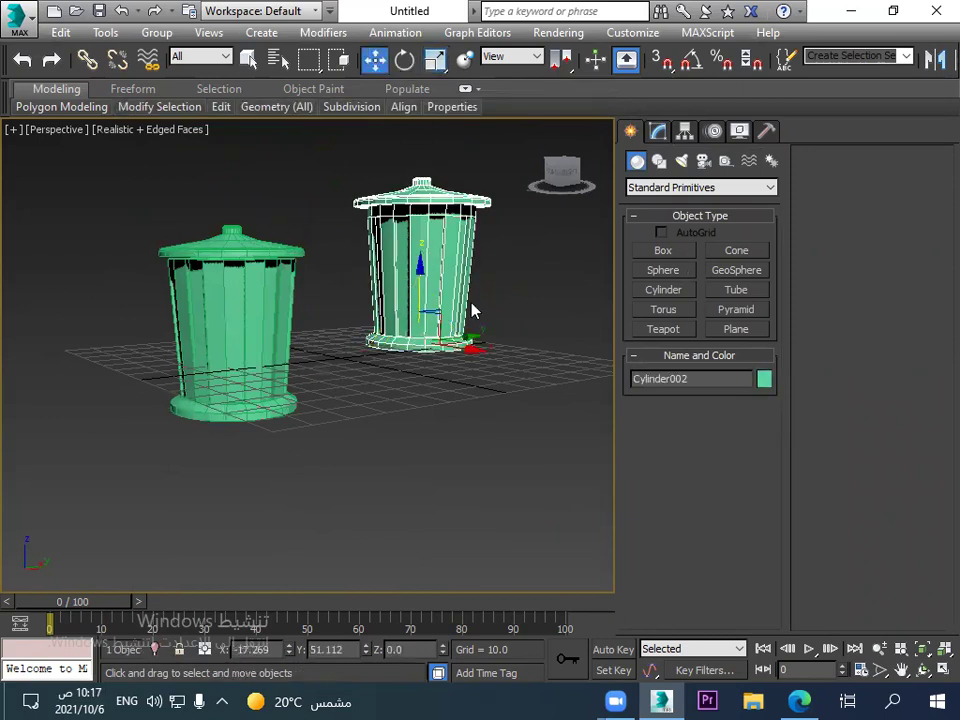
drag(474, 311, 285, 318)
click(343, 364)
Select the cap and bin body together to frame them in the view, and clear the selection.
click(268, 358)
drag(392, 208, 63, 488)
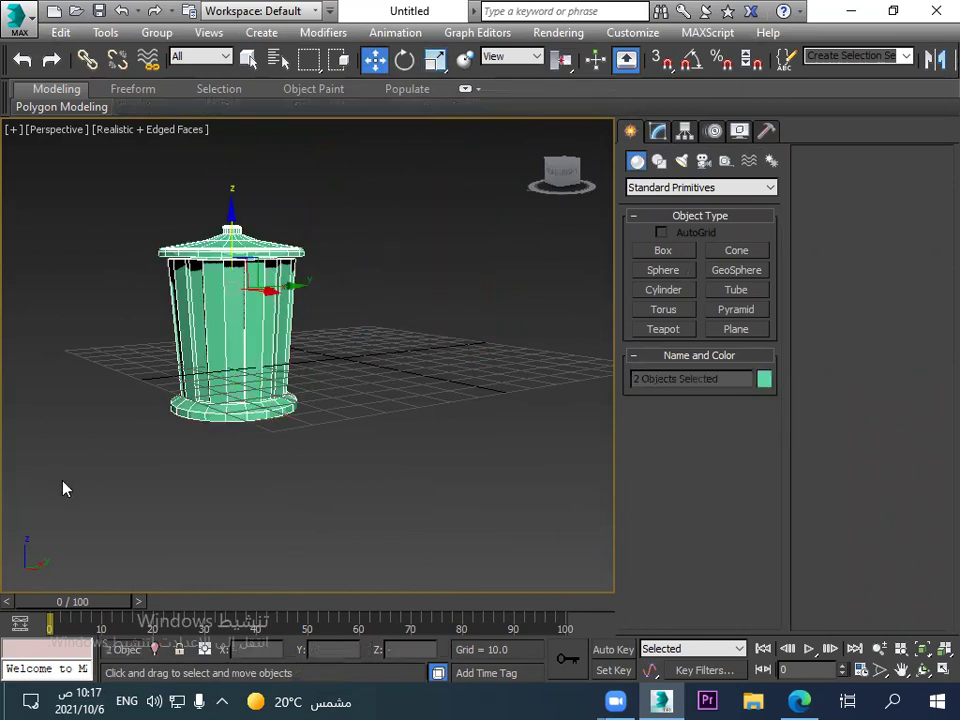
key(z)
key(x)
key(Escape)
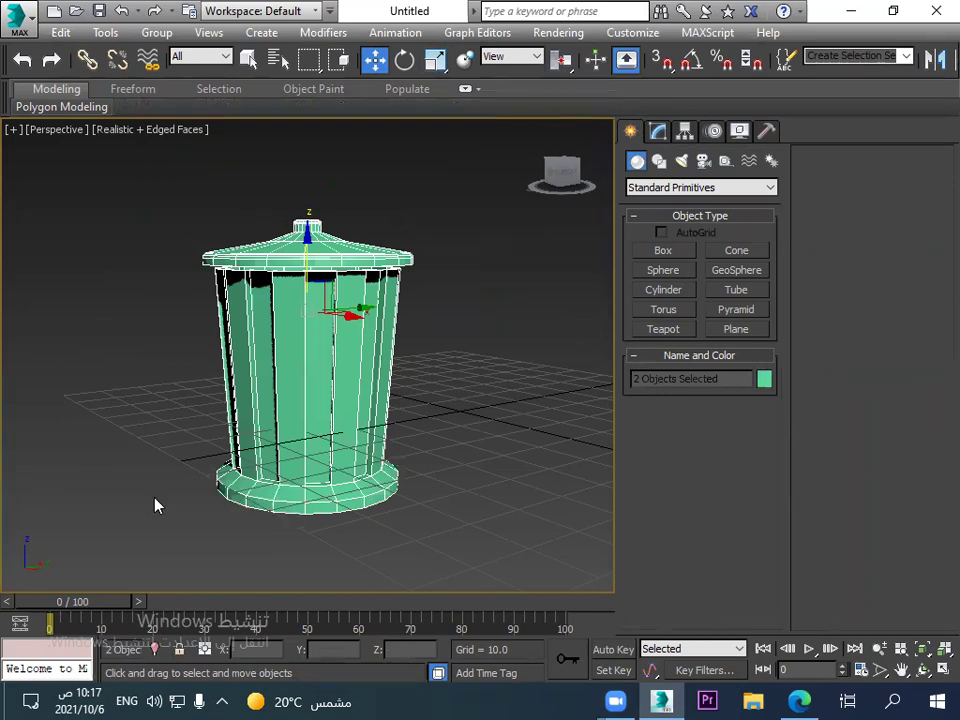
click(510, 317)
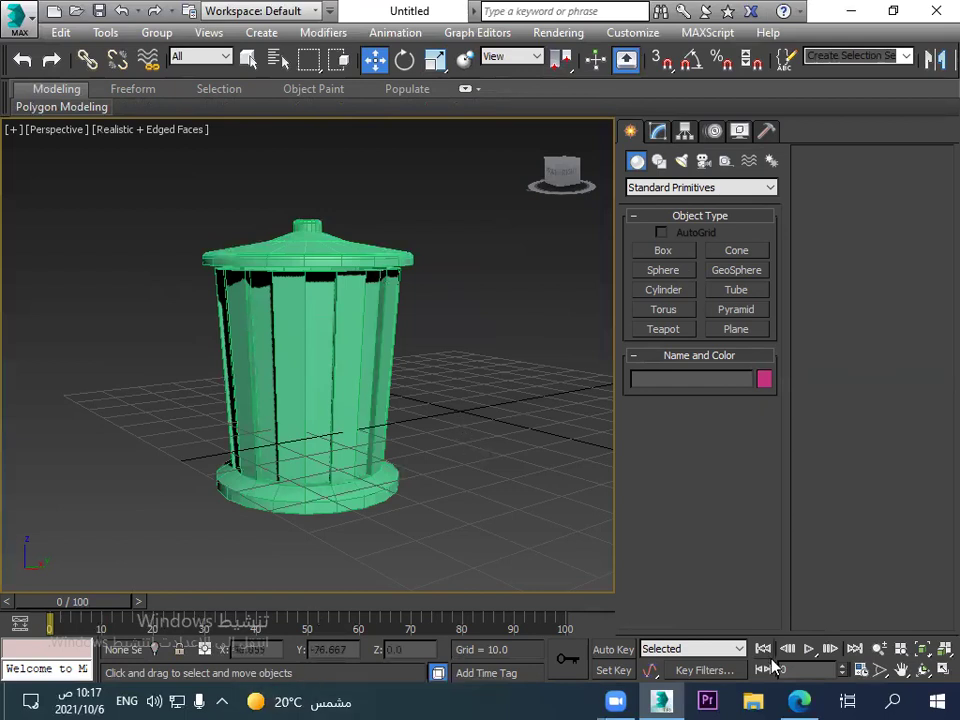
mouse_move(615, 700)
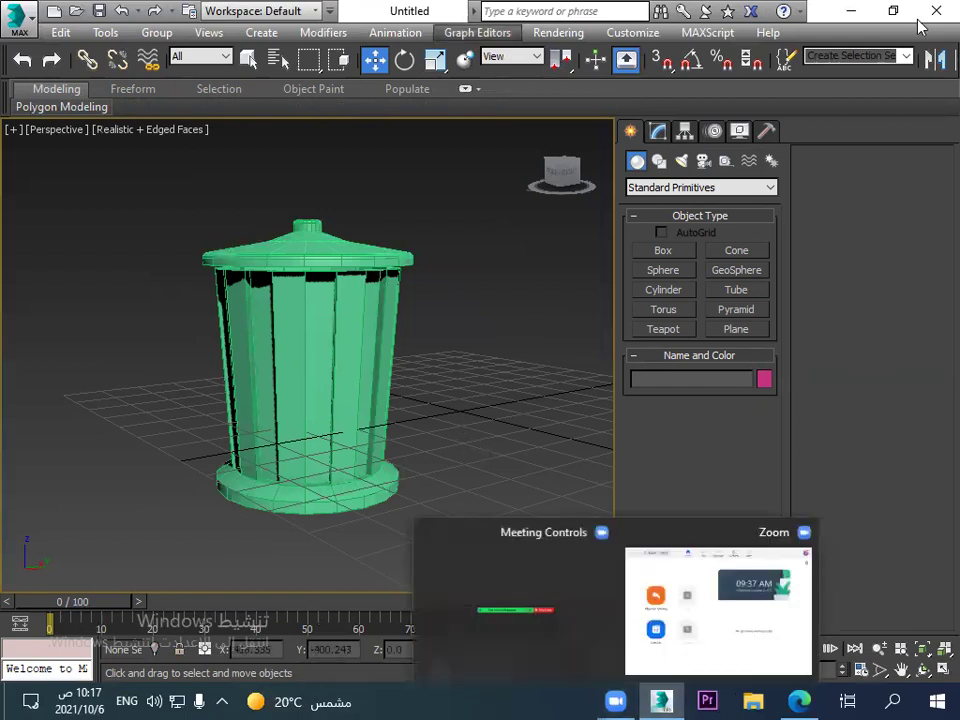